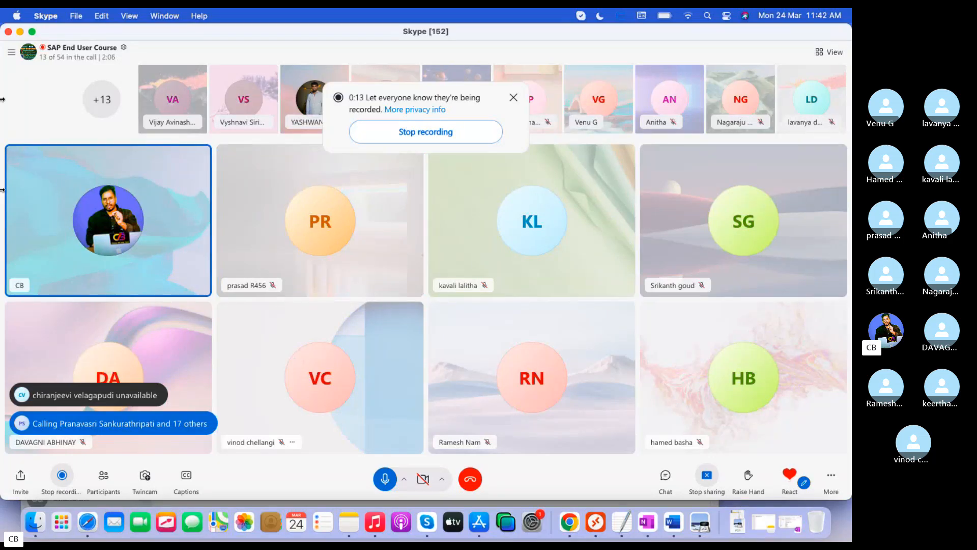
- Close the Skype 'being recorded' notice so all participant tiles of the call show
left_click(515, 97)
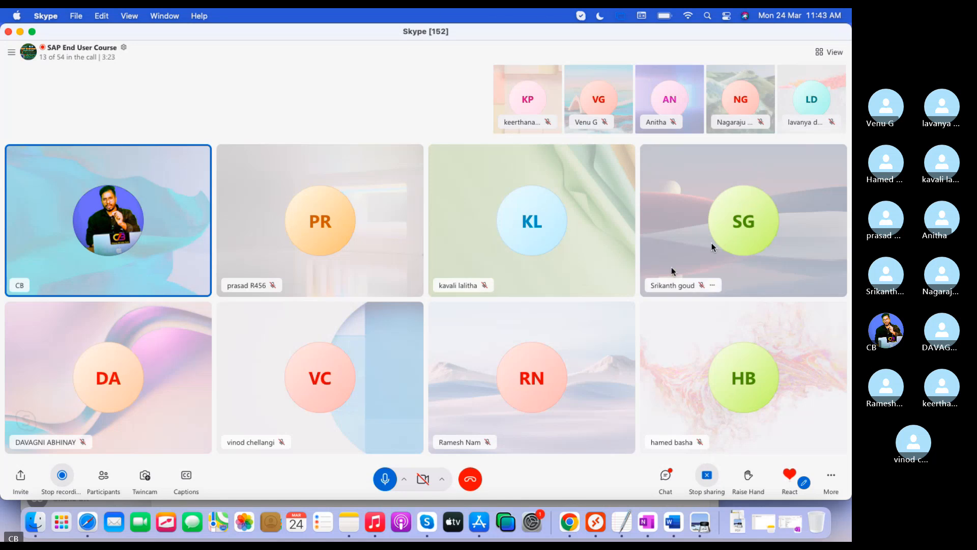
- Clear all of the old Controlling notes from the TextEdit document
left_click(626, 522)
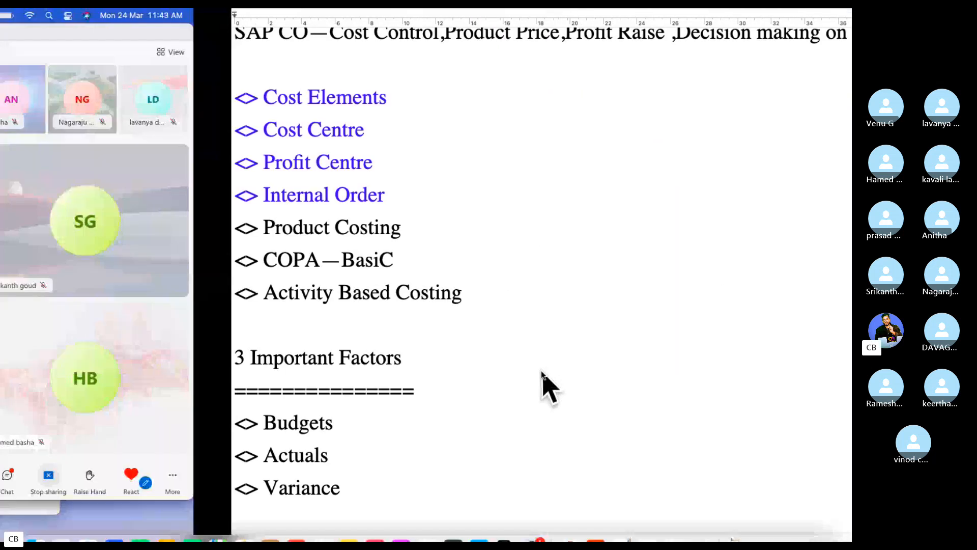
key("super+a")
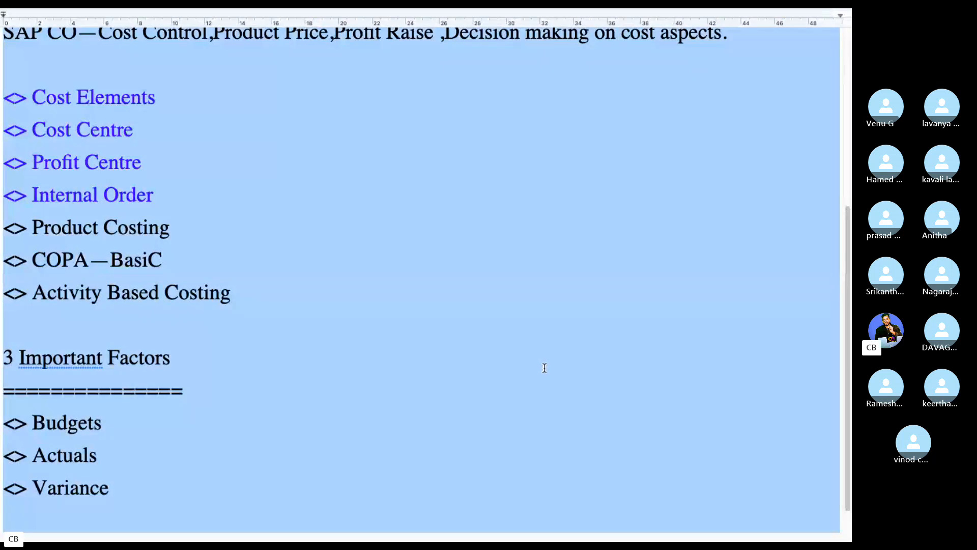
scroll(544, 368, "up", 6)
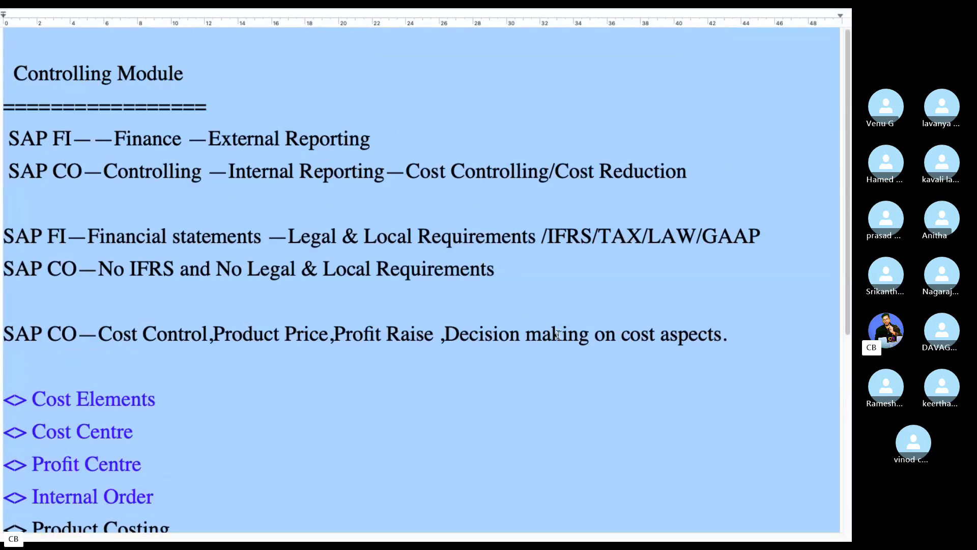
key("BackSpace")
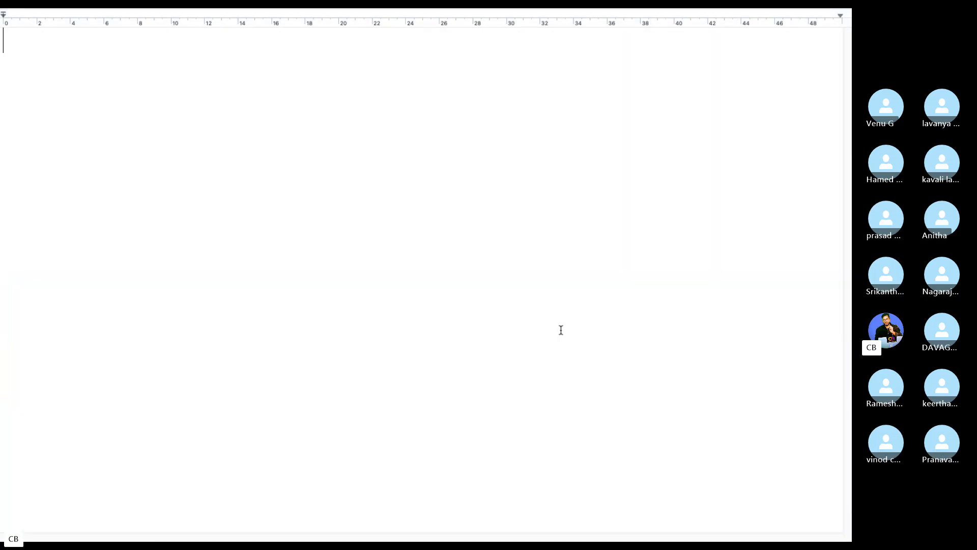
- Type the heading 'GL Full Information', an = underline, and bullet 'GL Posting in SAP----FB50/F-02'
key("Return")
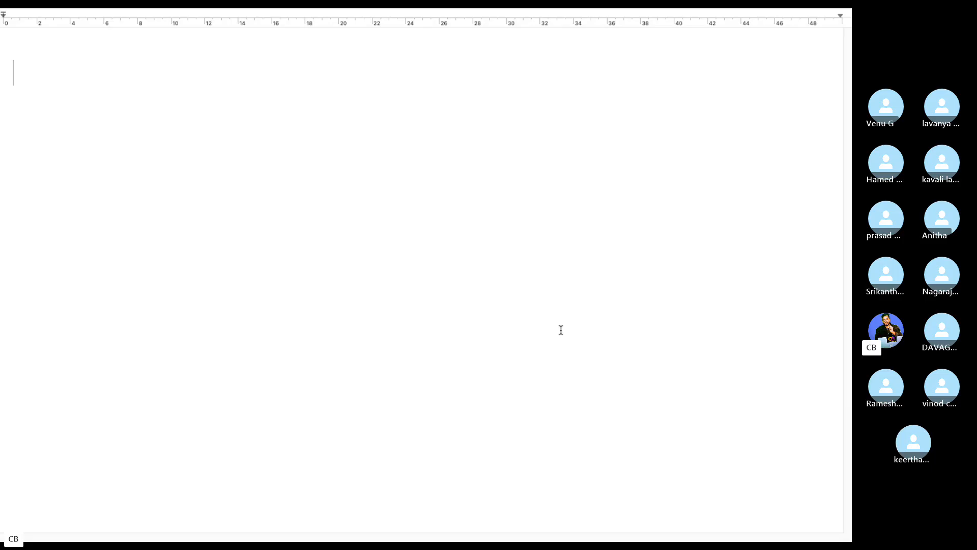
type("GL")
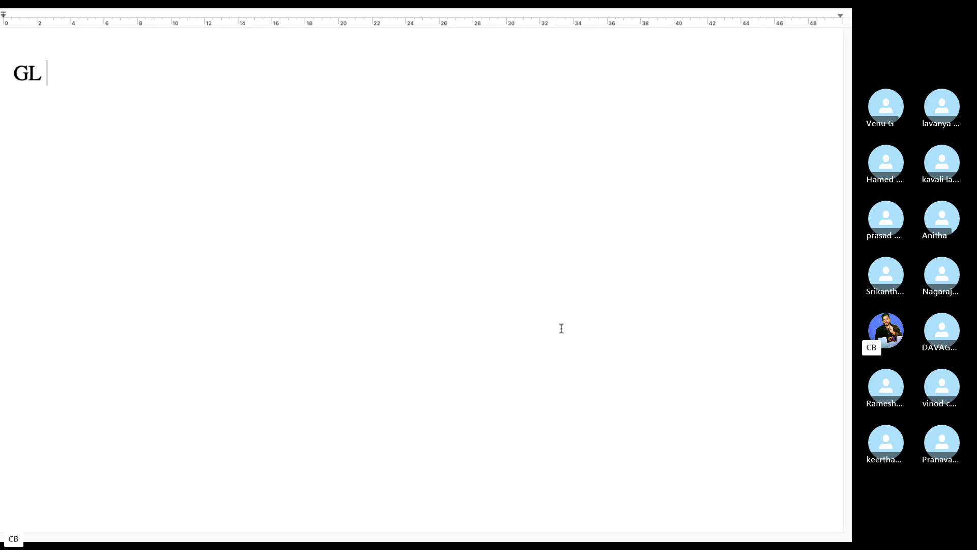
type("Full Infomration")
key("Return")
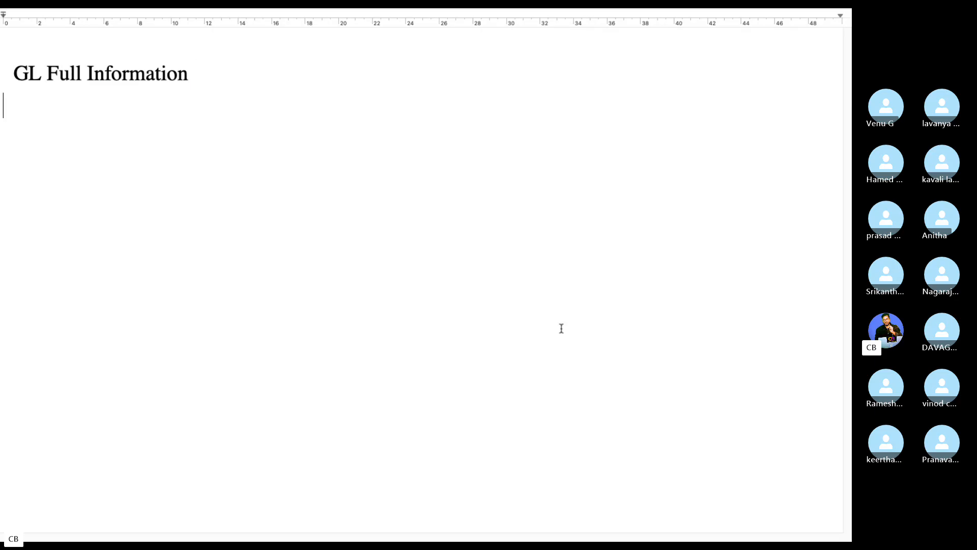
type("==================")
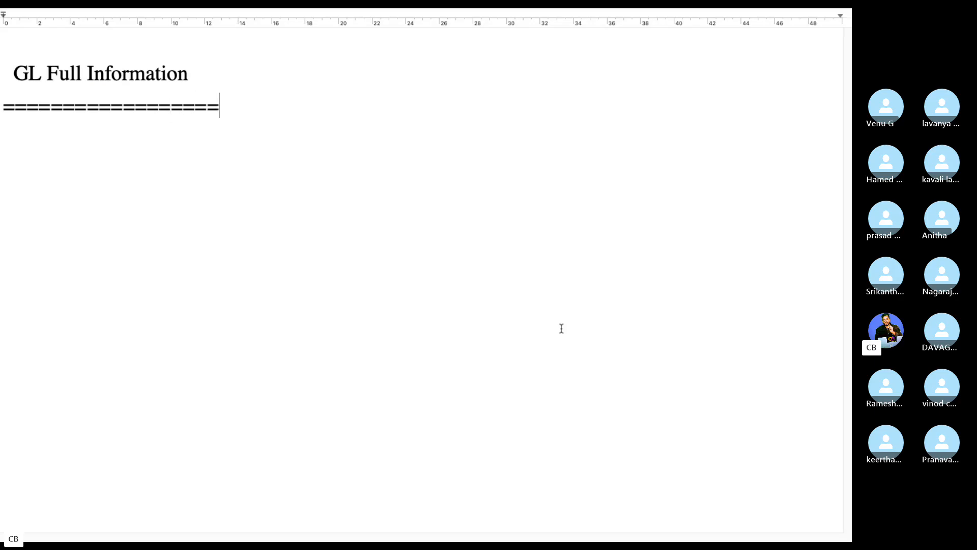
key("Return")
type("<> GL Postin")
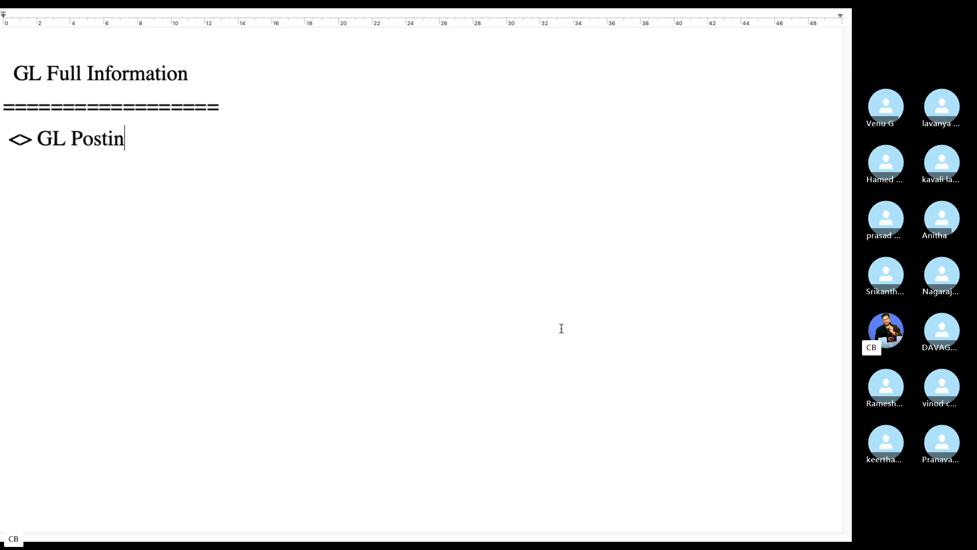
type("g in SAP----")
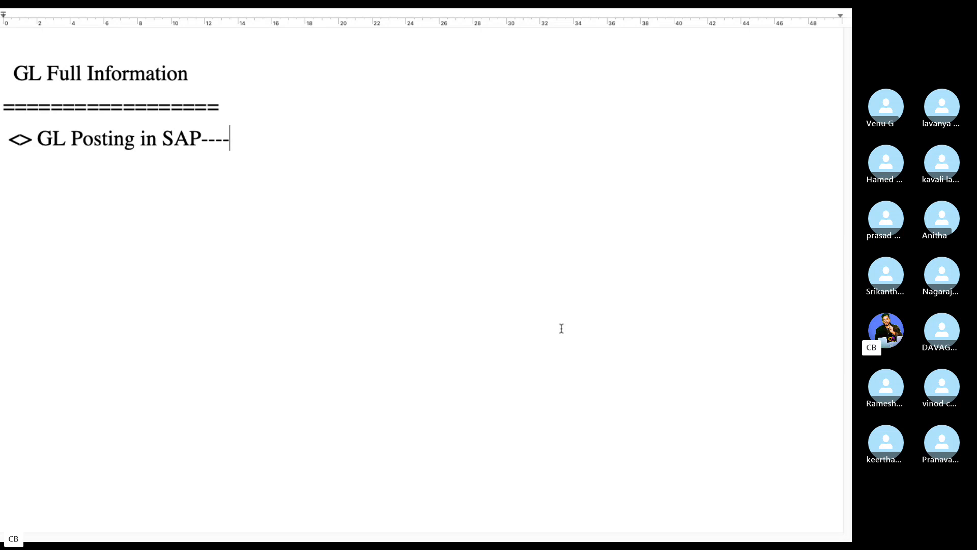
type("FB50")
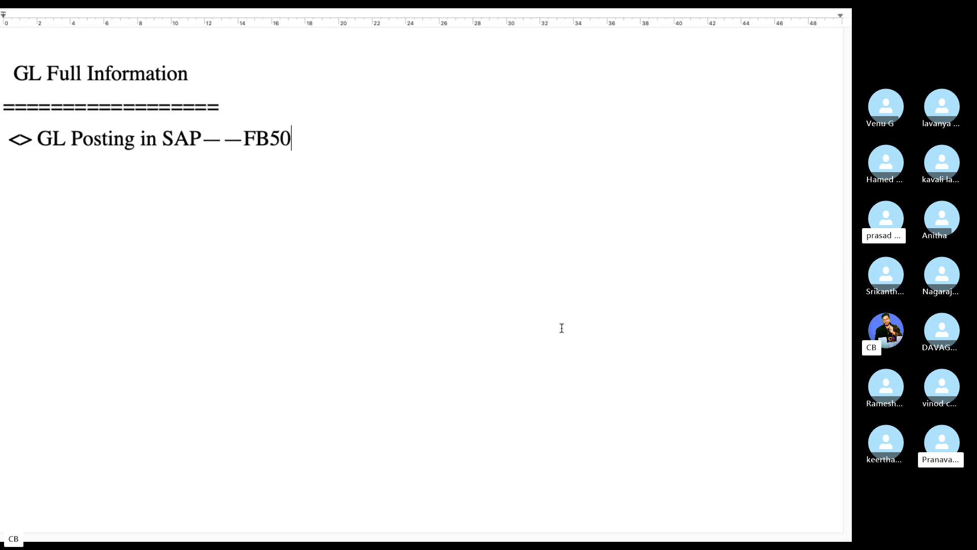
type("/F-02")
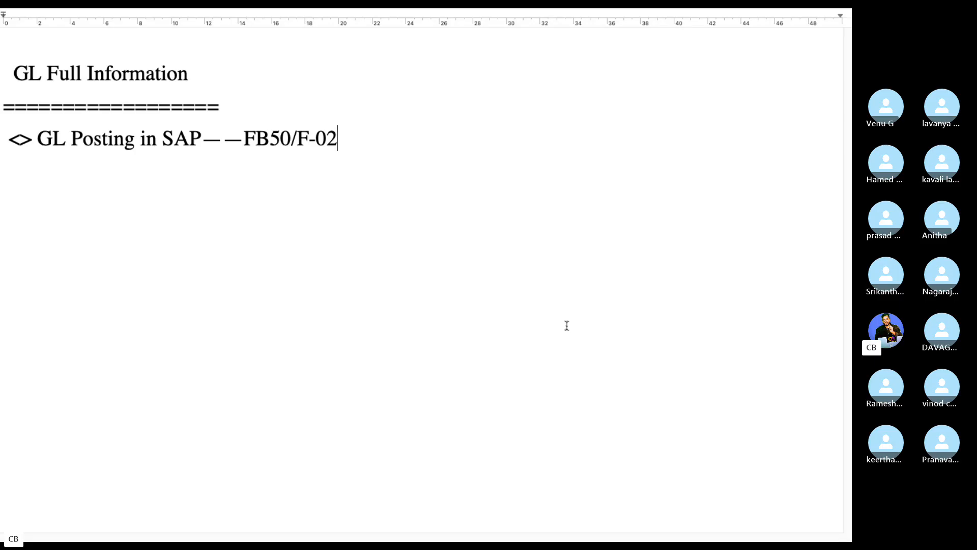
key("Return")
type("<>")
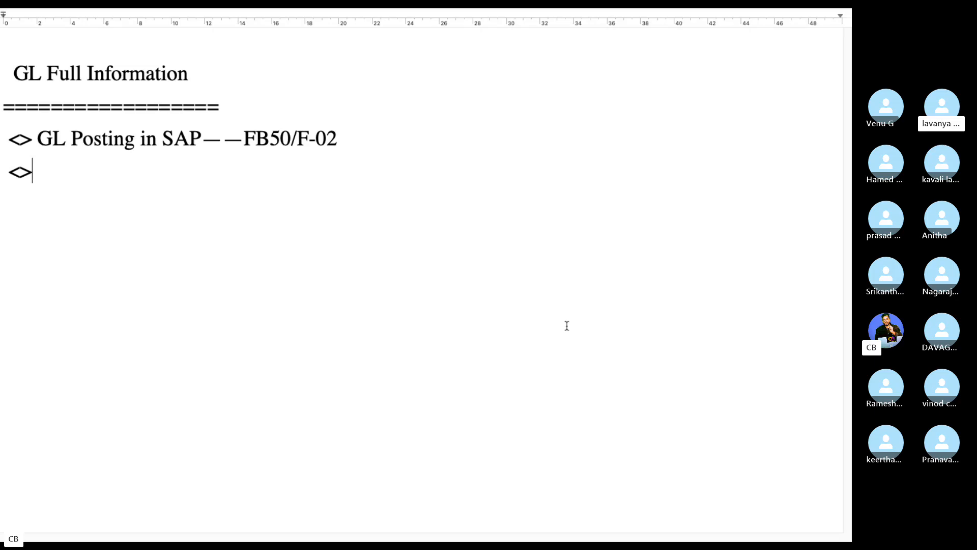
- Add the bullet 'GL Balances -------FS10N' and start the next <> bullet
type("GL Baln")
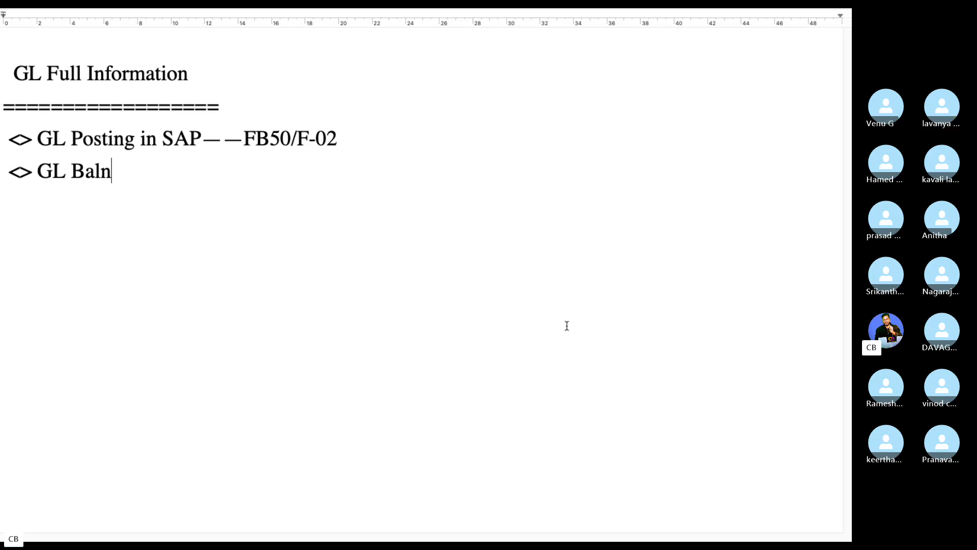
key("BackSpace")
type("ances ")
type("-------")
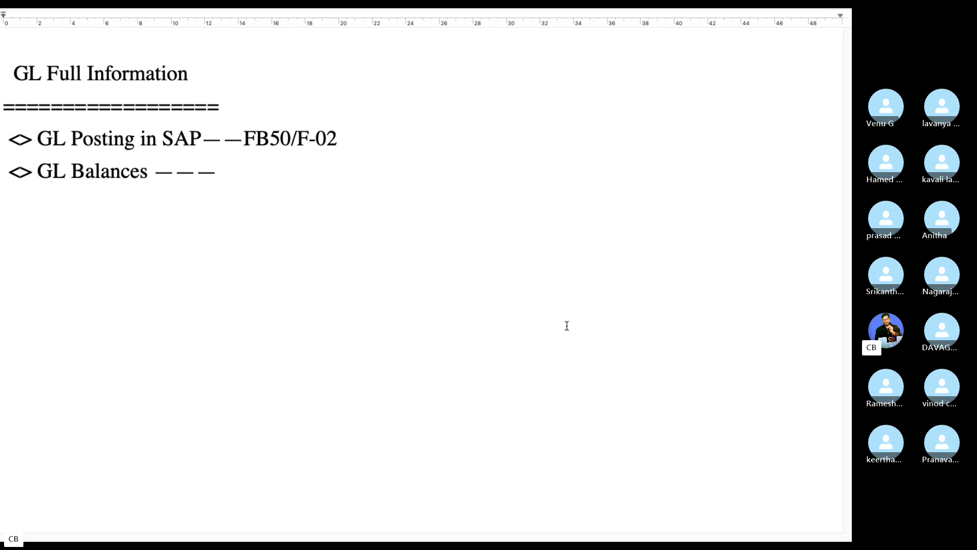
type("FS10M")
key("BackSpace")
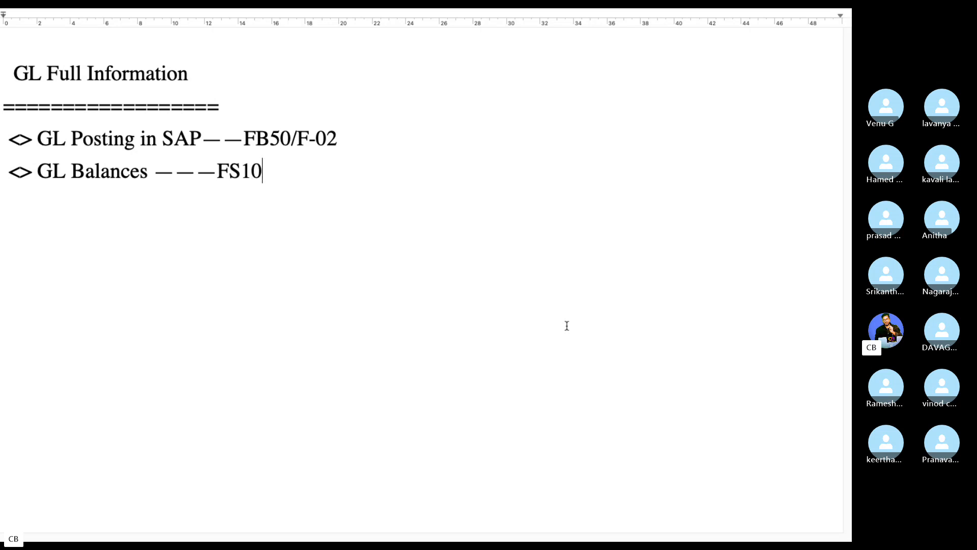
type("N")
key("Return")
type("<>")
- Add the bullet 'GL Open Items/Cleared Items -FBL3N' followed by a new <> bullet
type("GL O")
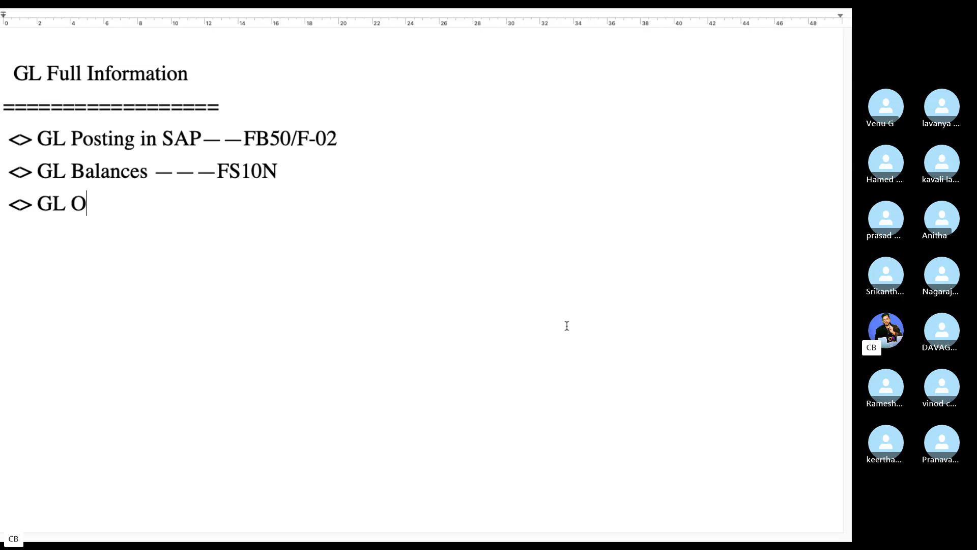
type("pen Itemd")
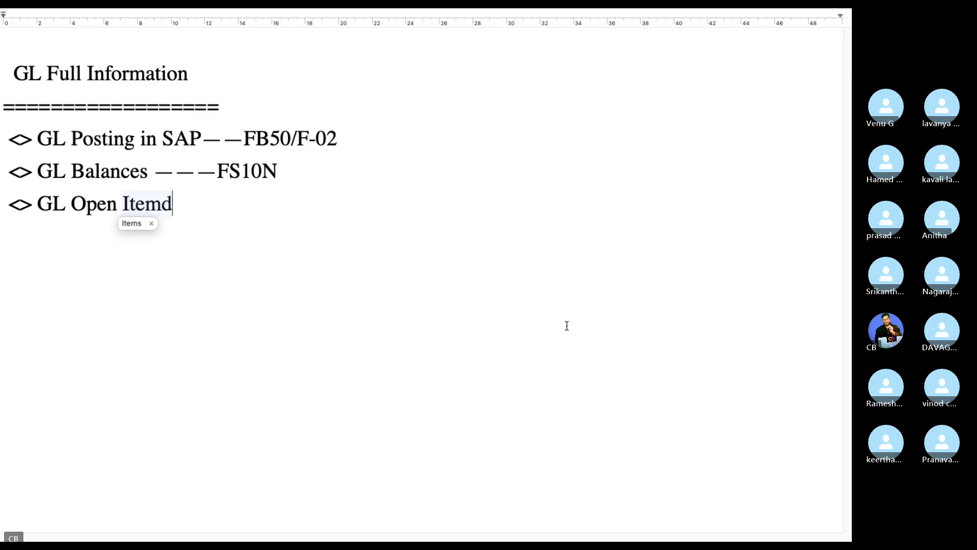
key("BackSpace")
type("s/Ce")
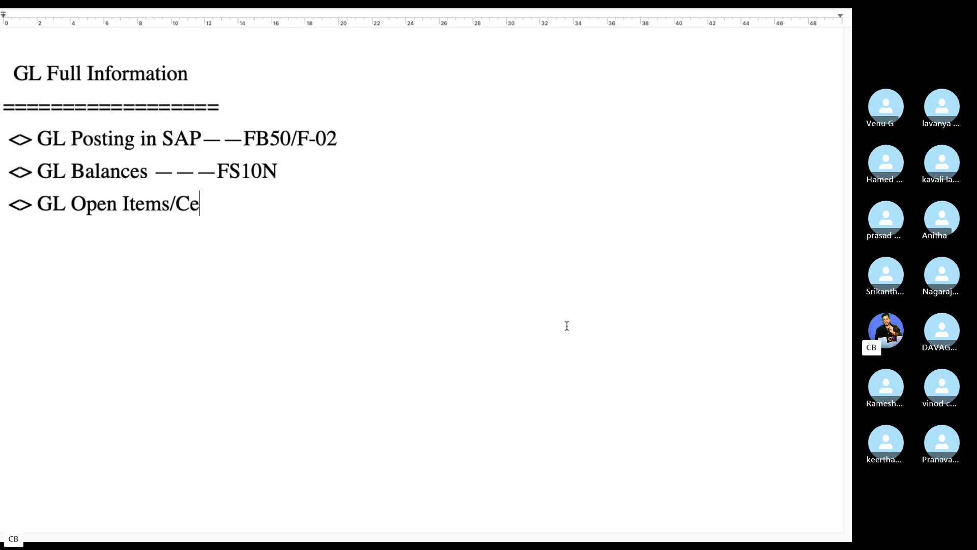
key("BackSpace")
type("leared ")
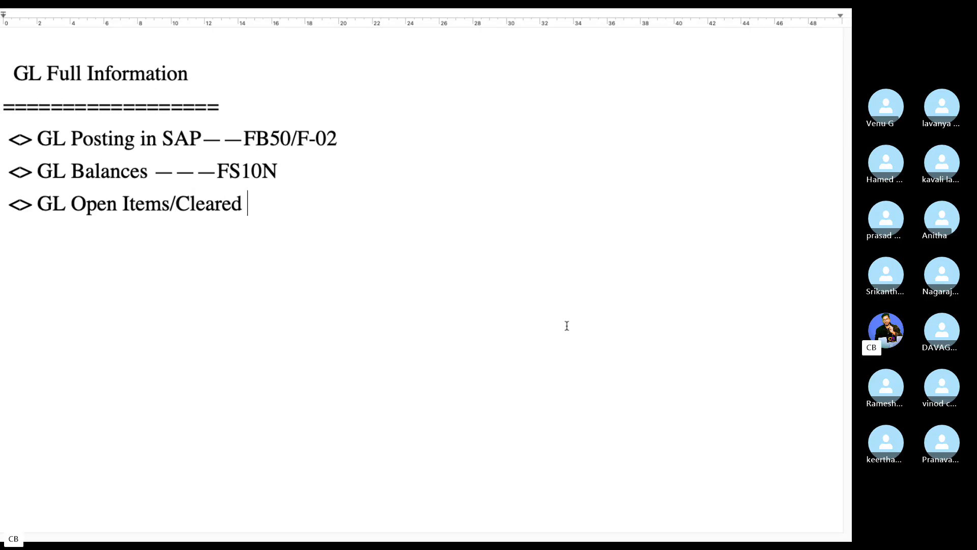
type("Items -")
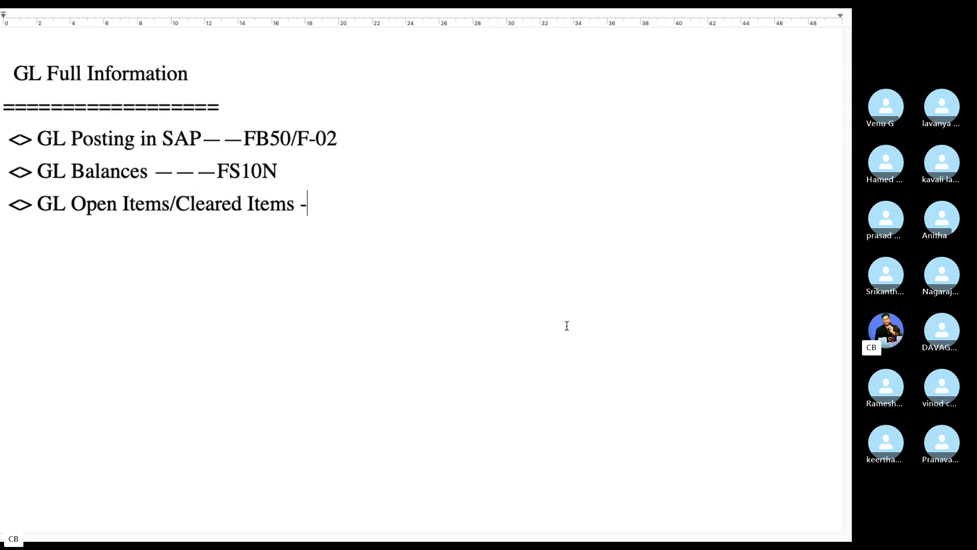
type("FBL3N")
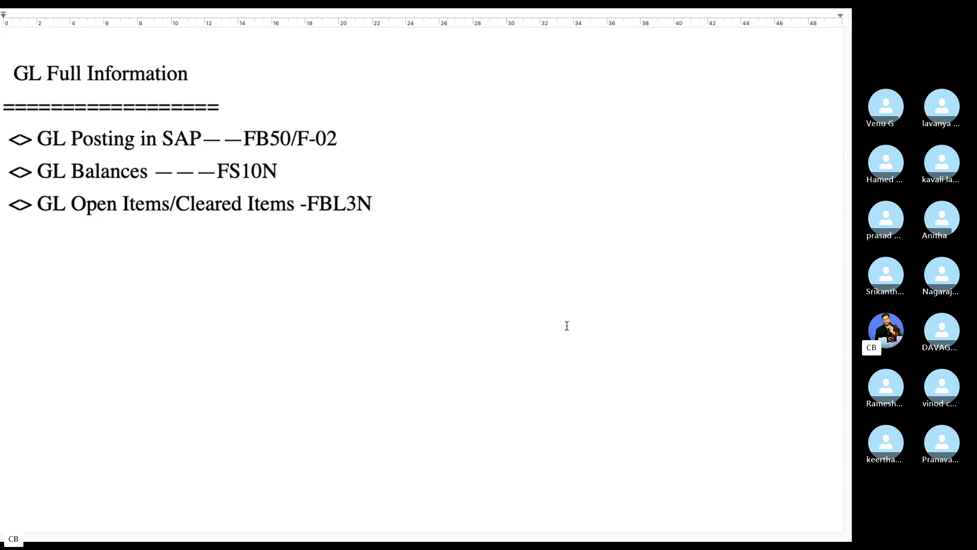
key("Return")
type("<>")
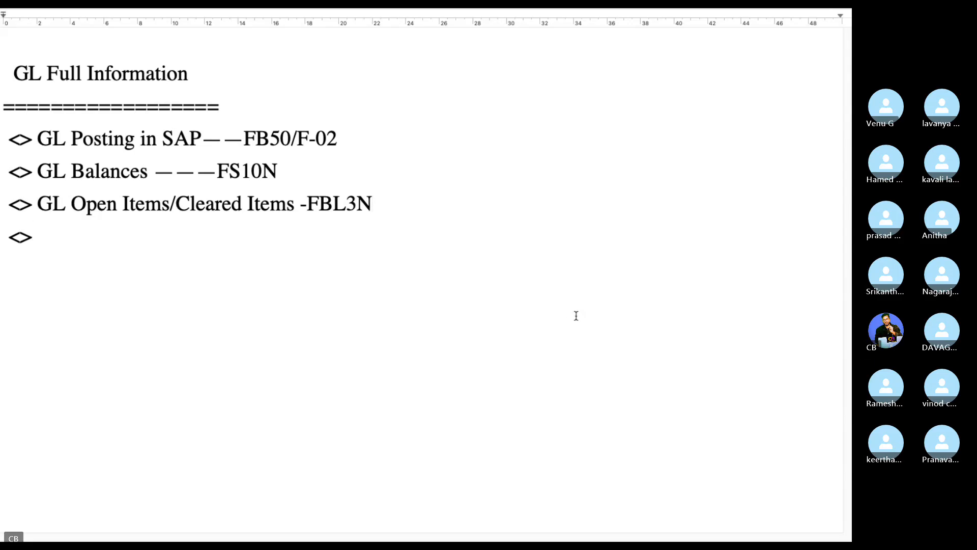
key("BackSpace")
key("BackSpace")
type("<>")
- Finish 'GL Reports -S_ALR*----' and add the final bullet 'GL Creation --FS00--Master Data'
type("L REp")
key("BackSpace")
key("BackSpace")
type("epor")
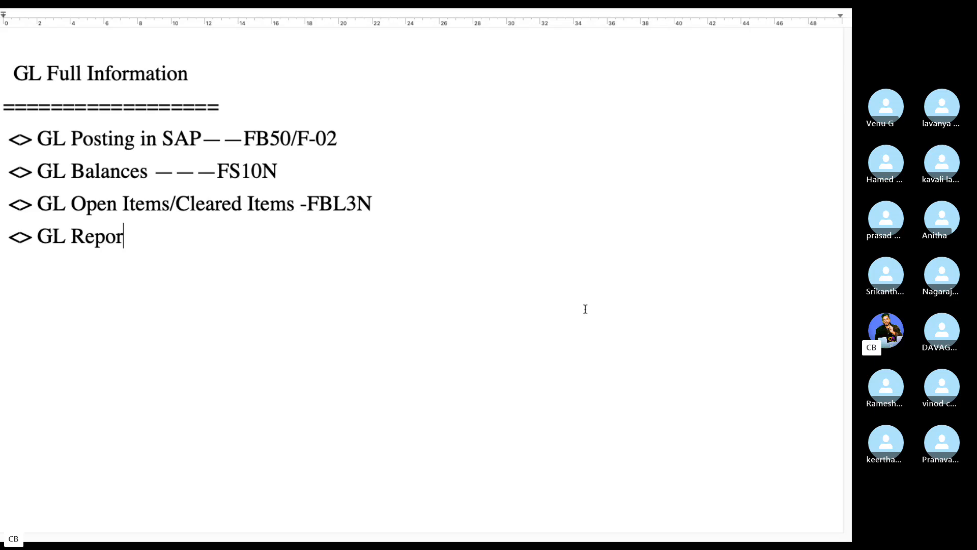
type("ts -S_A")
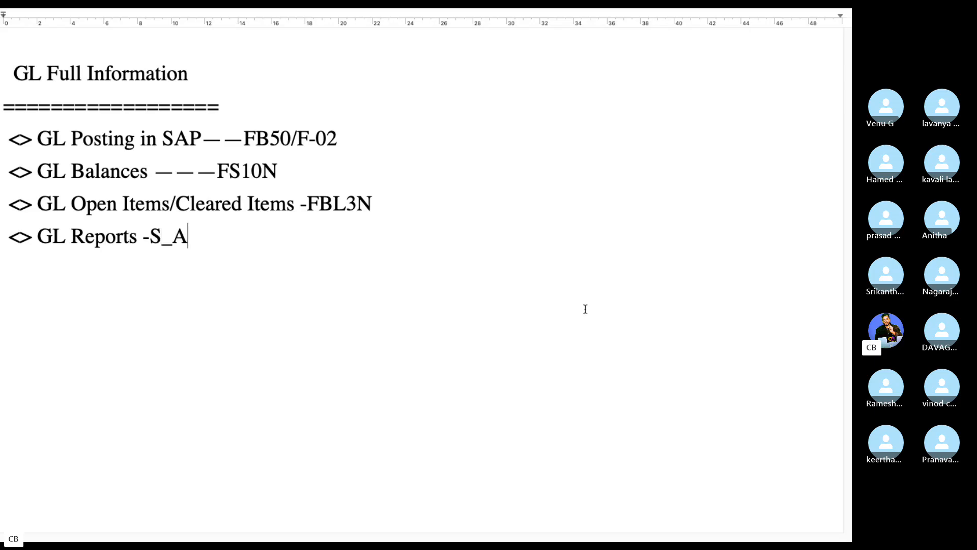
type("K")
key("BackSpace")
type("LR")
type("*---")
type("-")
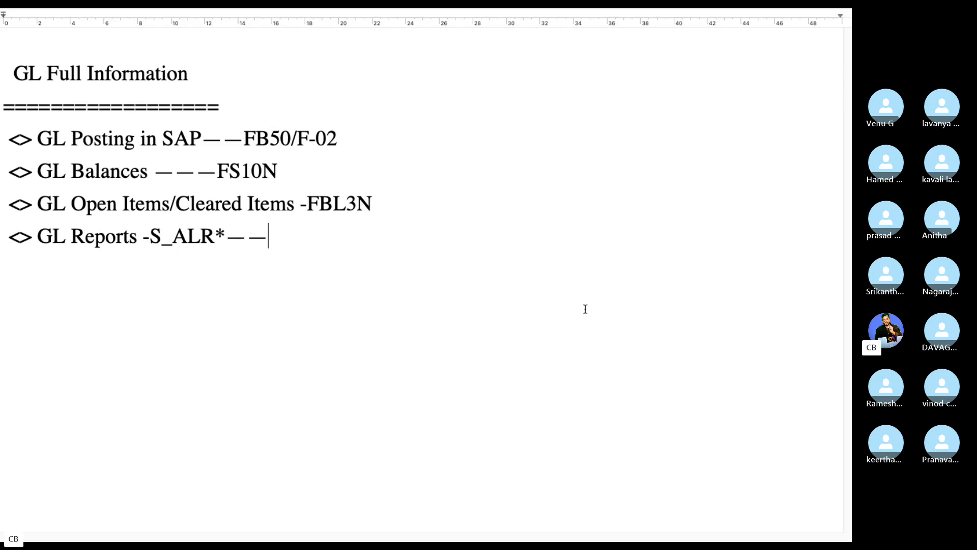
type("<> GL Cerat")
key("BackSpace")
key("BackSpace")
key("BackSpace")
type("re")
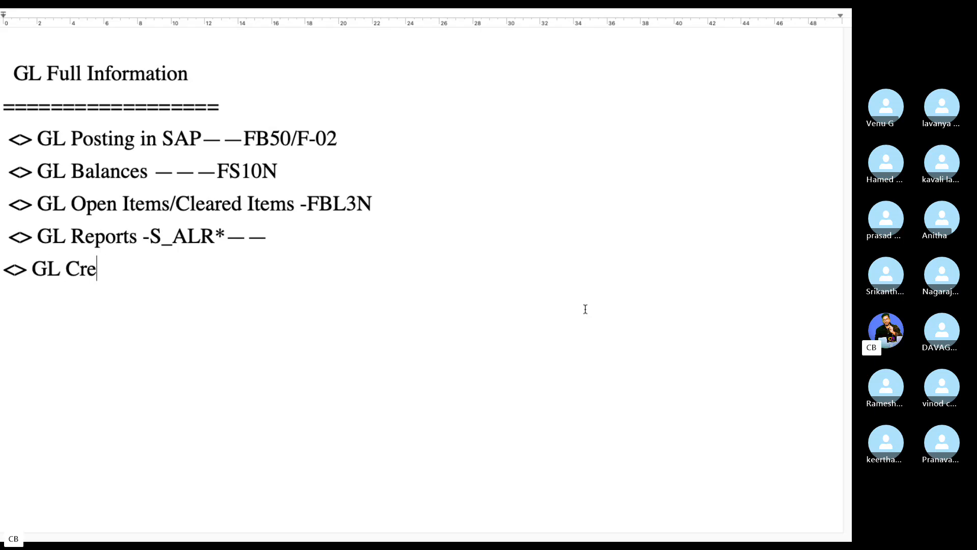
type("ation --FS00")
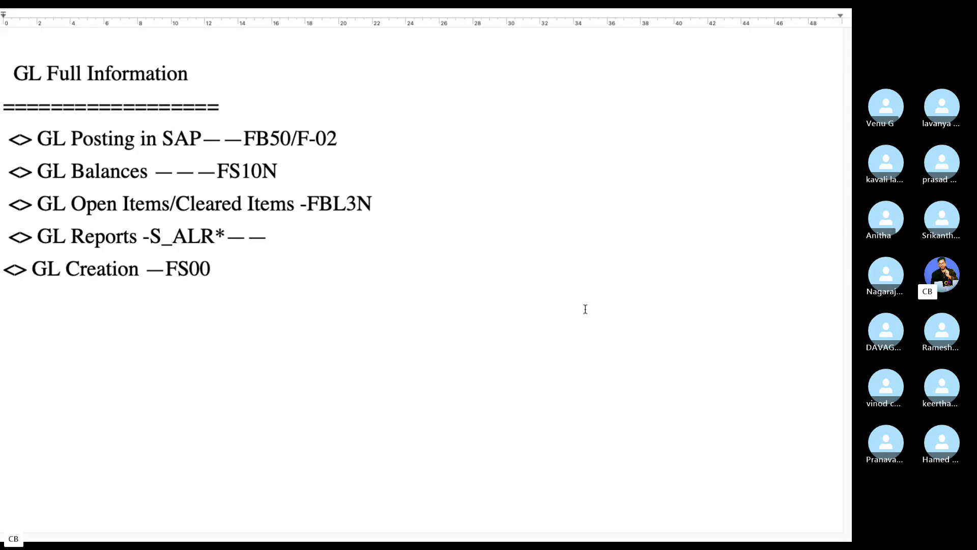
type("--Master Da")
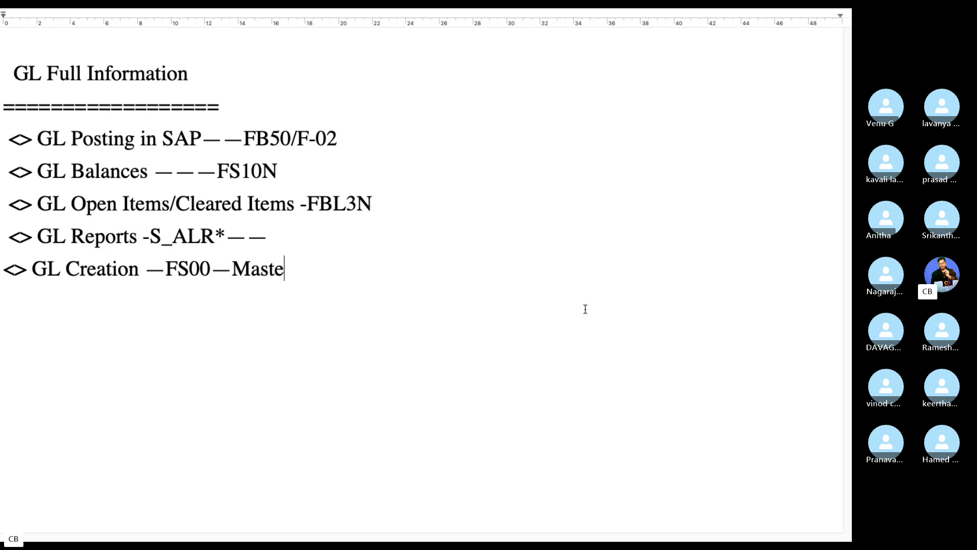
type("ta")
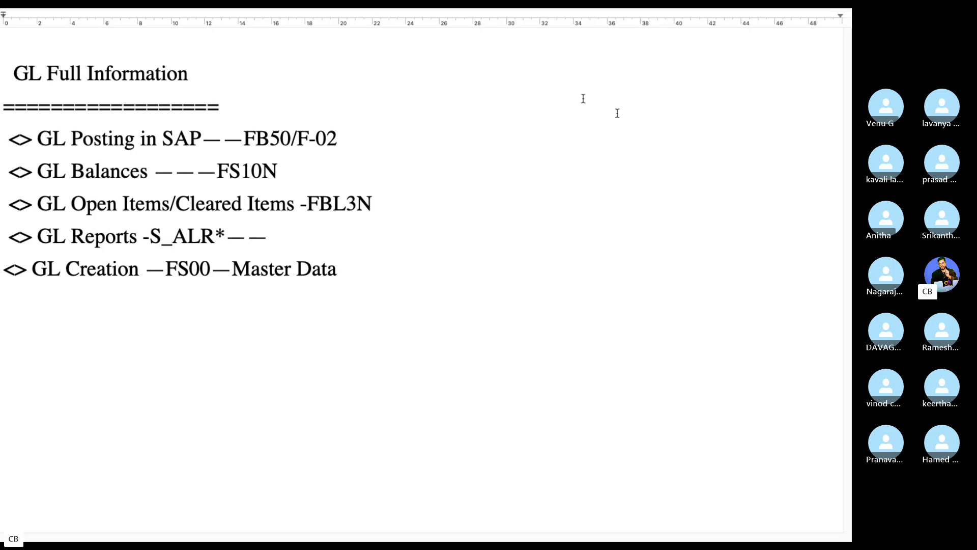
- Make the five GL bullet lines bold and magenta, then return to the Skype call desktop
left_click_drag(391, 278, 3, 137)
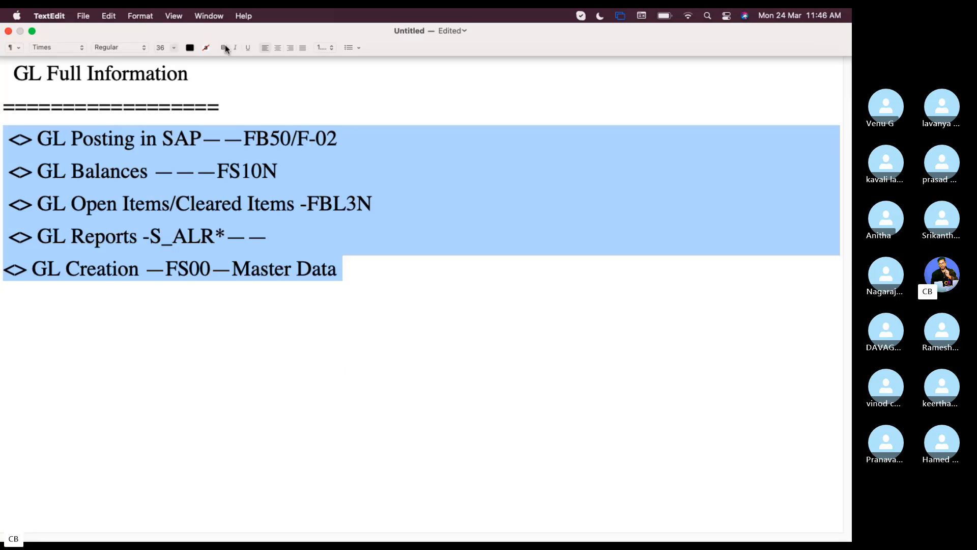
left_click(222, 47)
left_click(189, 48)
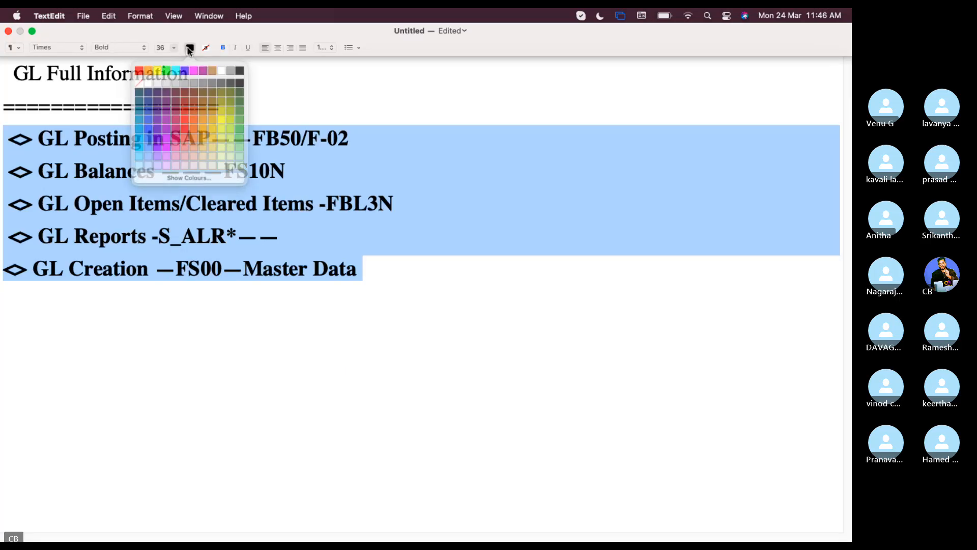
left_click(196, 72)
left_click(398, 258)
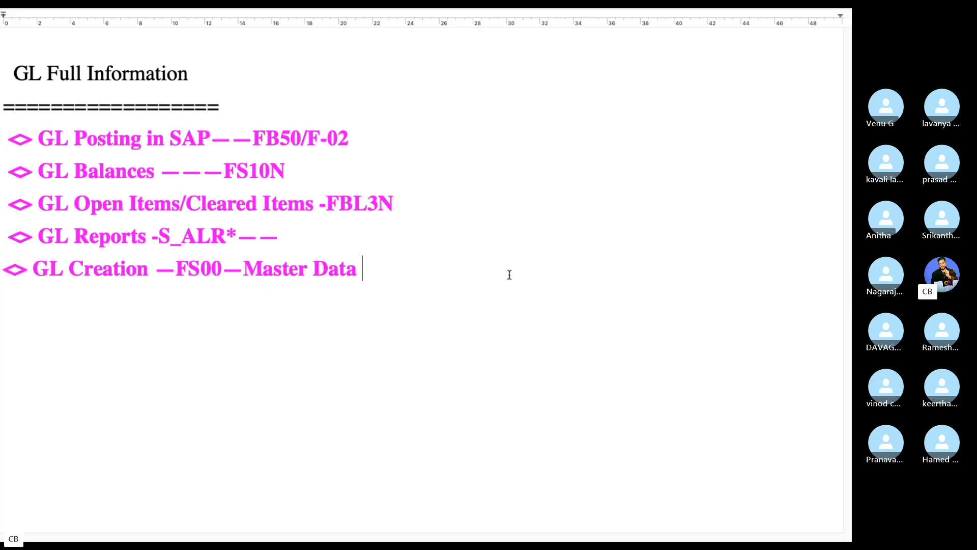
key("ctrl+Left")
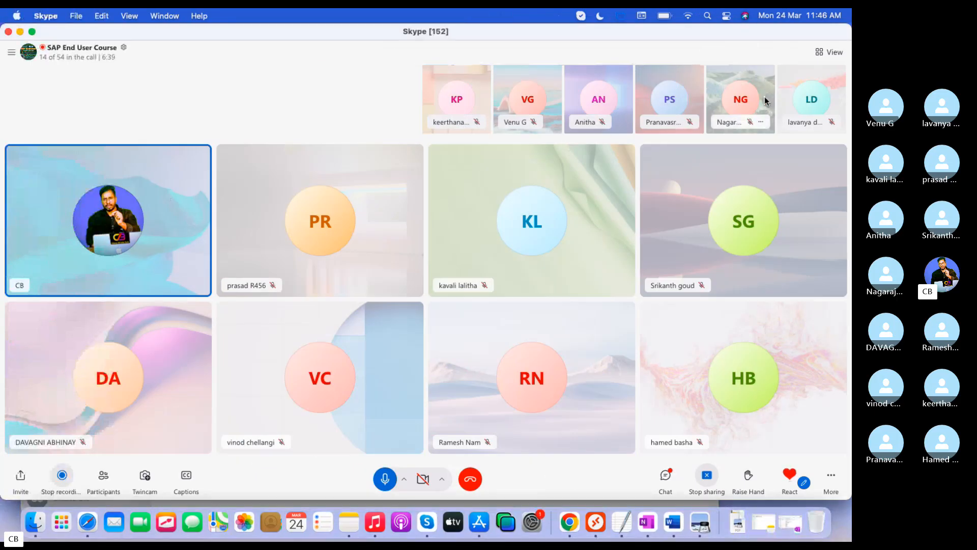
- Acknowledge the SAP auto-logout errors and log back in with the user name and password
left_click(595, 520)
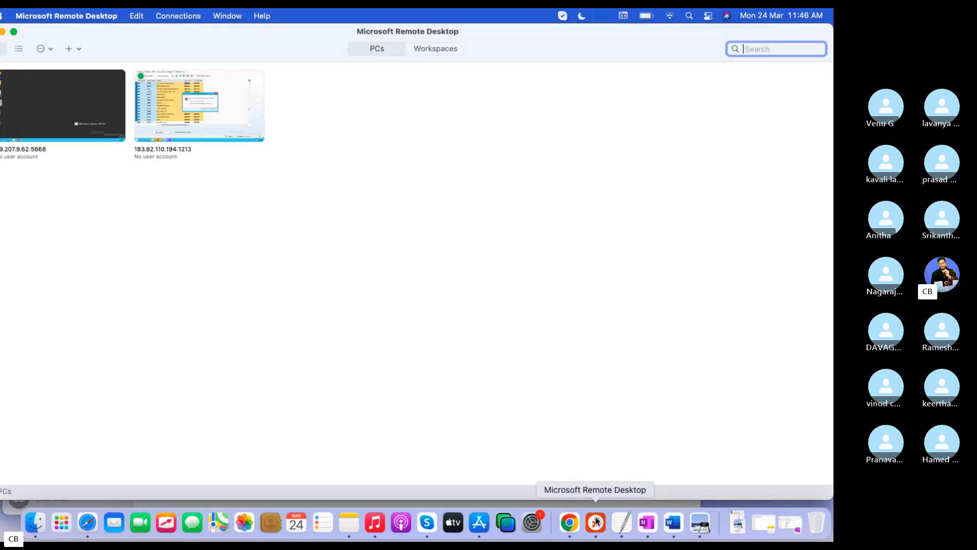
left_click(457, 326)
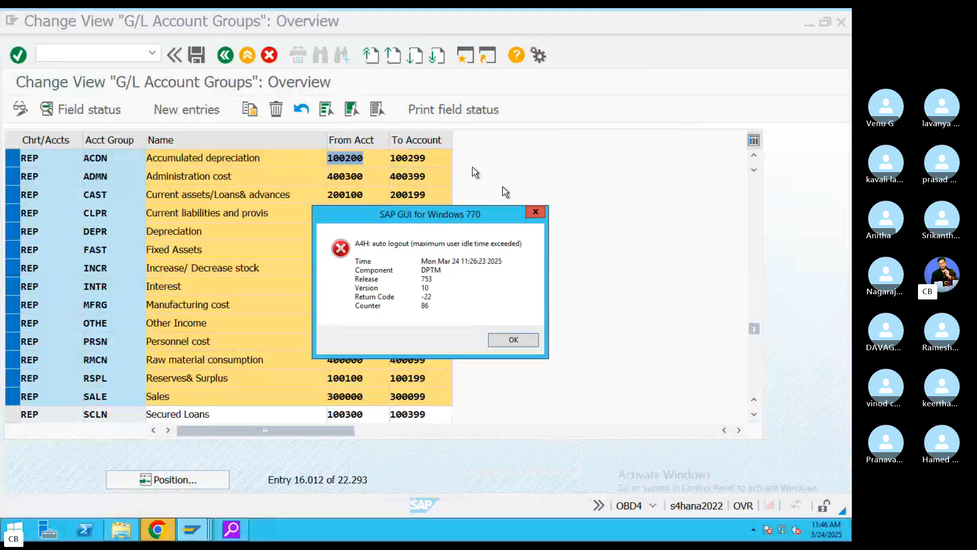
left_click(509, 338)
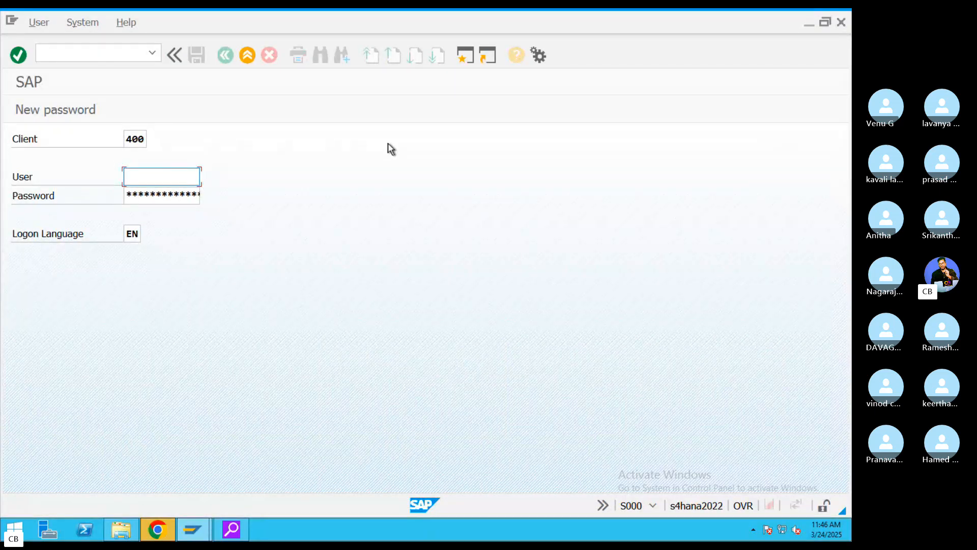
key("BackSpace")
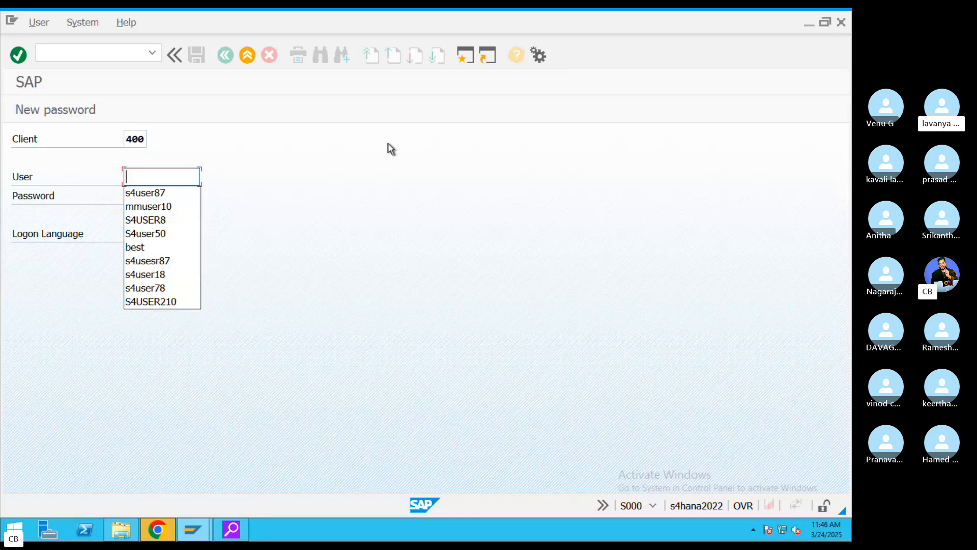
left_click(169, 204)
key("ctrl+a")
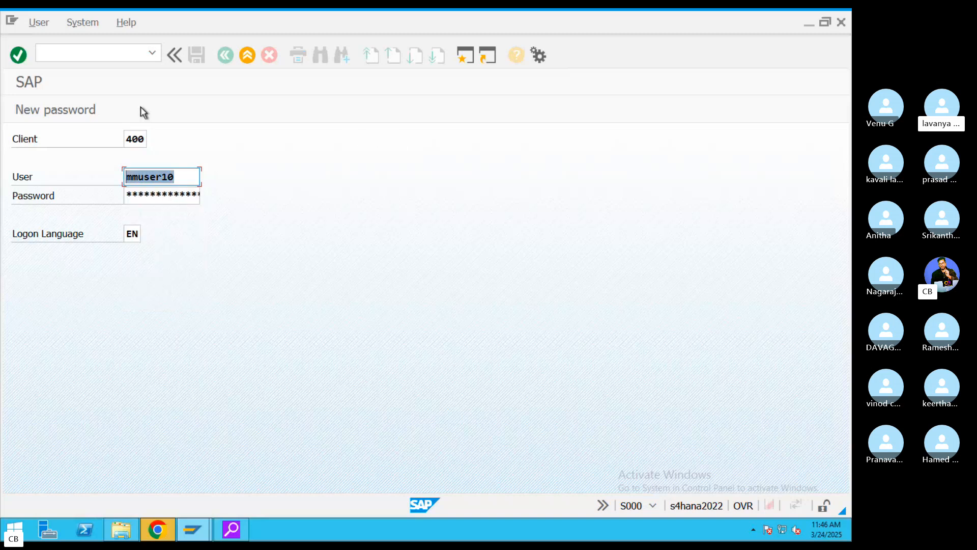
key("BackSpace")
left_click(144, 192)
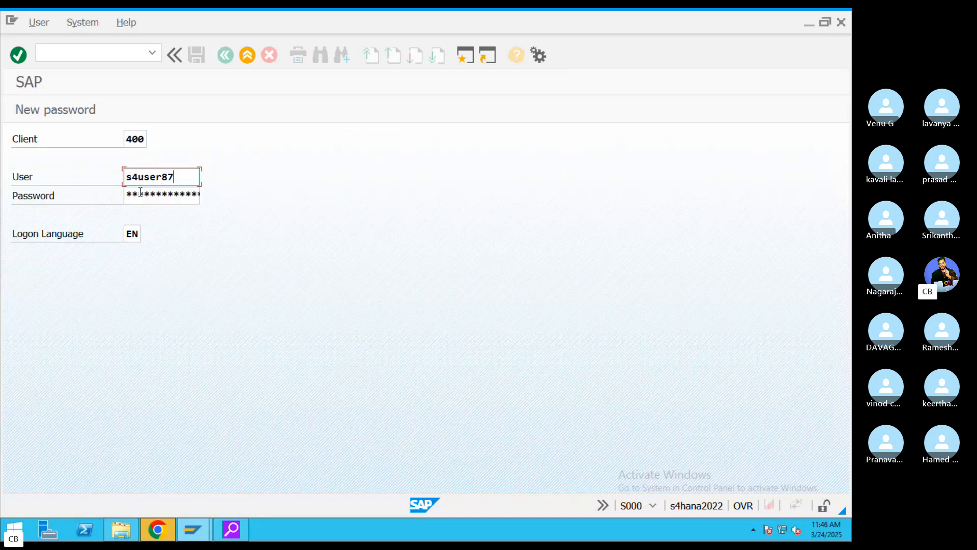
type("**********")
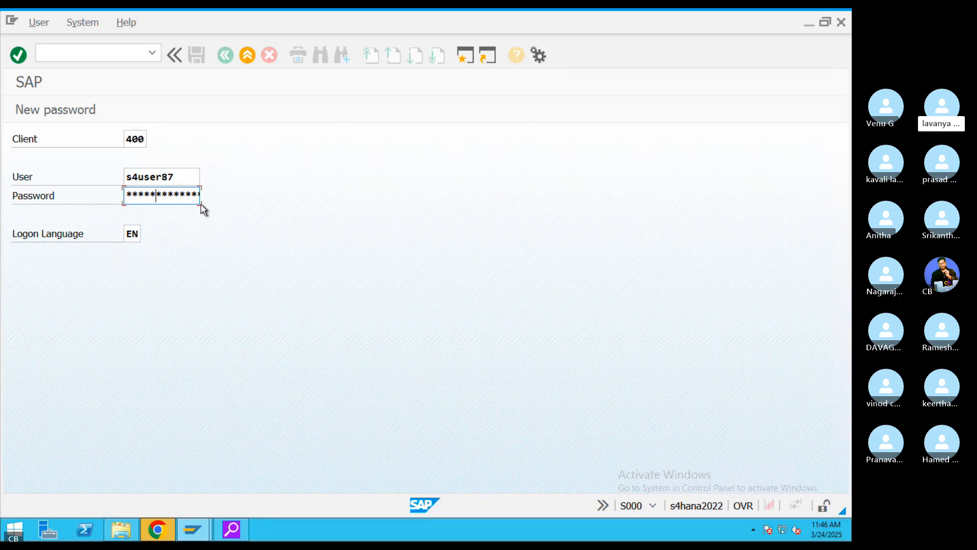
key("Return")
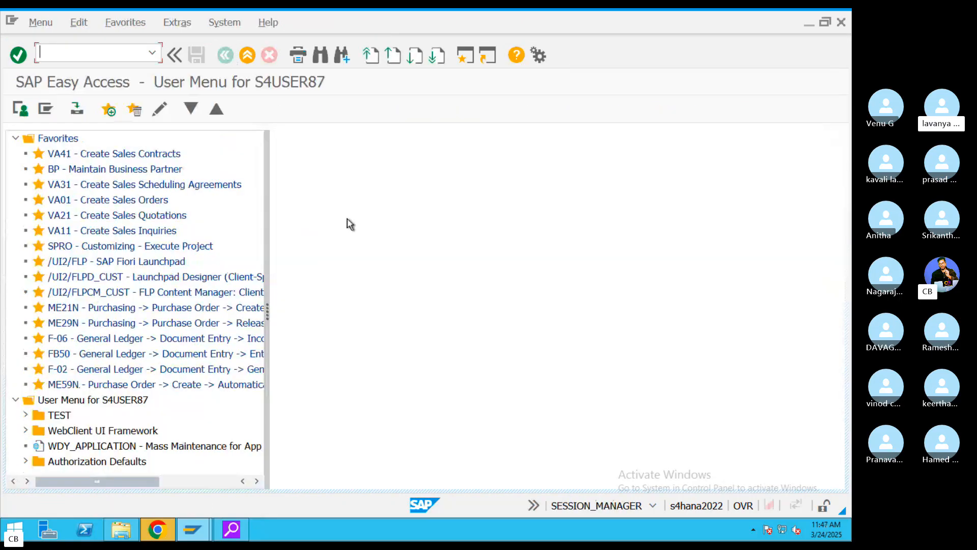
- Mute a participant in the Skype call, then return to Microsoft Remote Desktop
key("ctrl+Left")
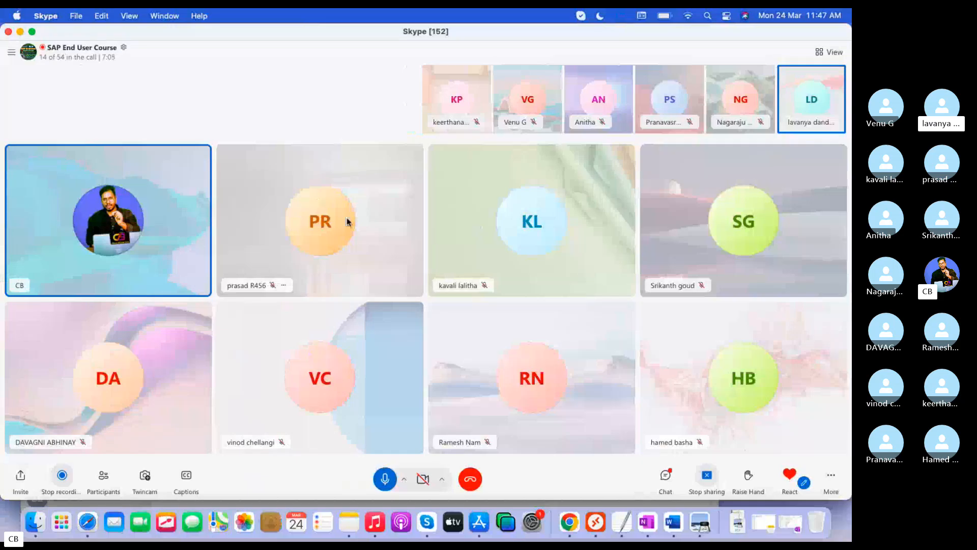
left_click(64, 57)
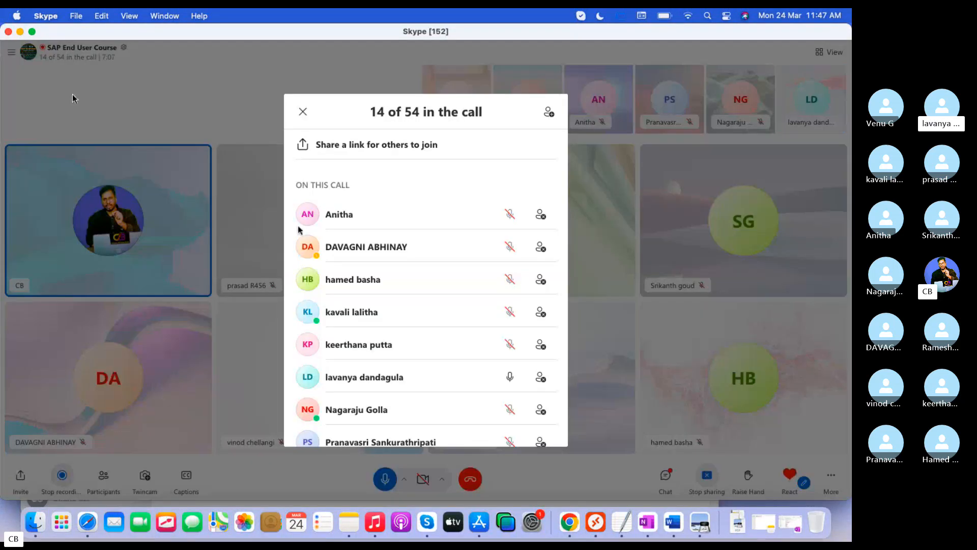
left_click(513, 385)
key("super+Tab")
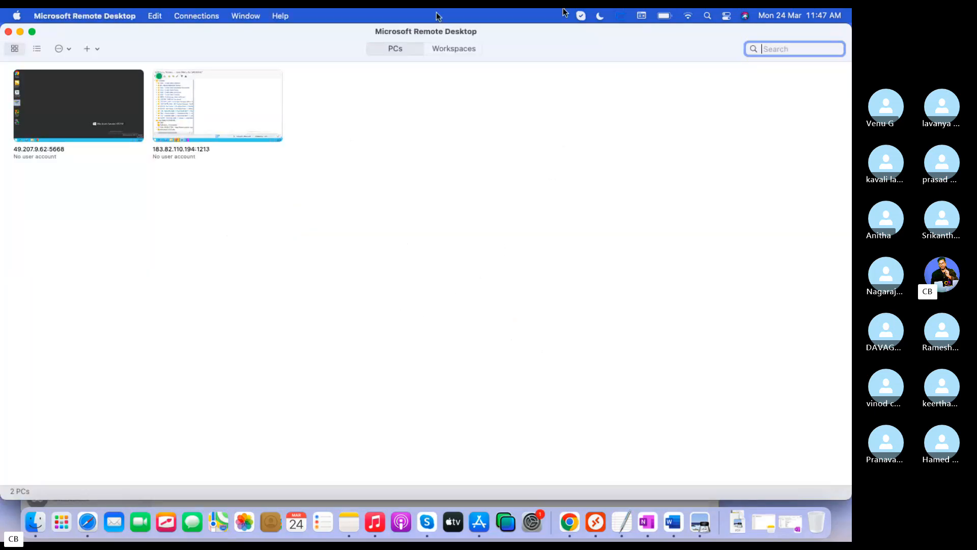
- Reconnect to the 183.82.110.194 remote PC to show the full-screen SAP Easy Access session
left_click(622, 523)
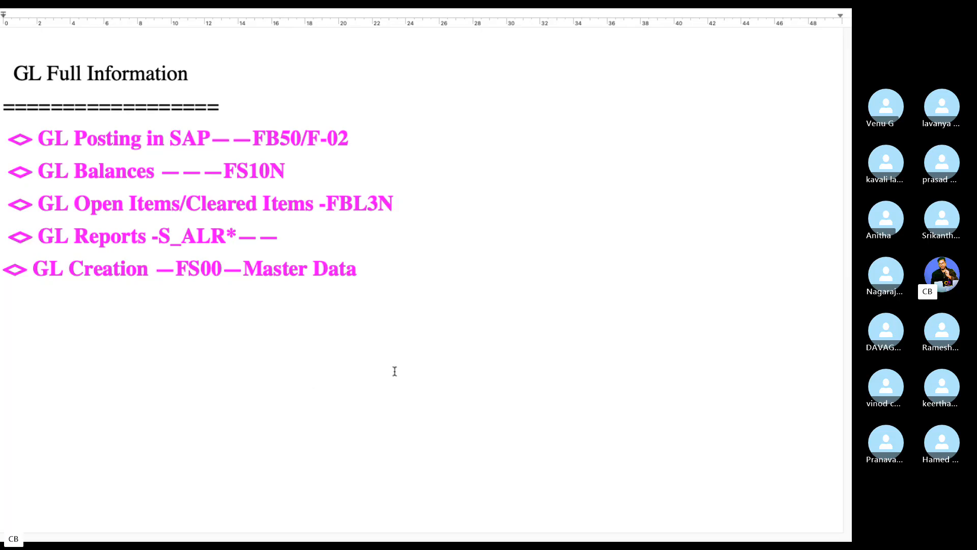
key("ctrl+Left")
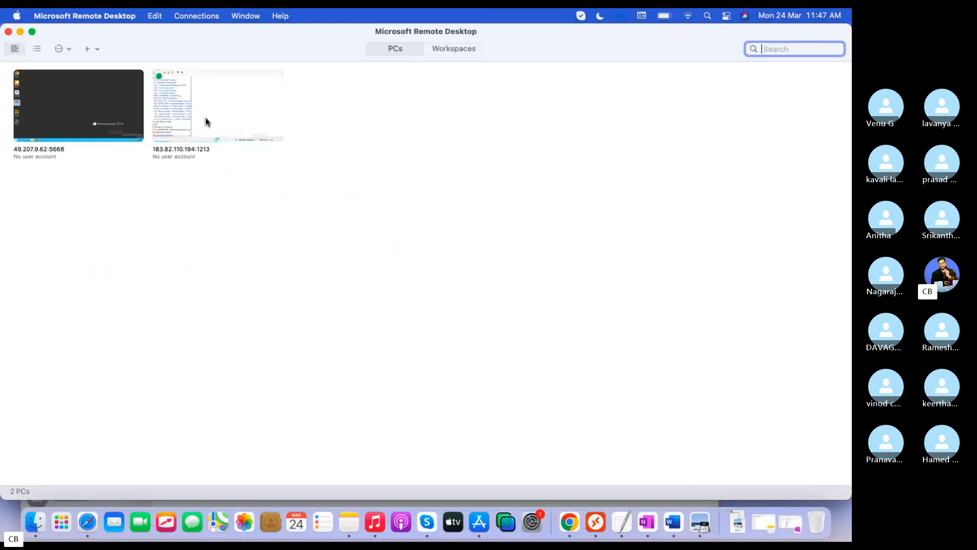
double_click(206, 121)
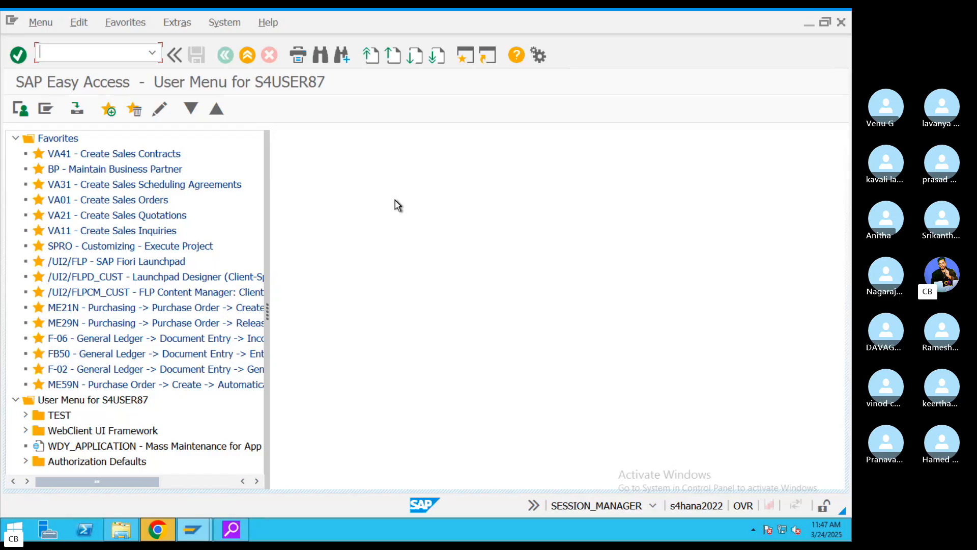
- Run OB57 and decline the Locked Data prompt
type("OB57")
key("Return")
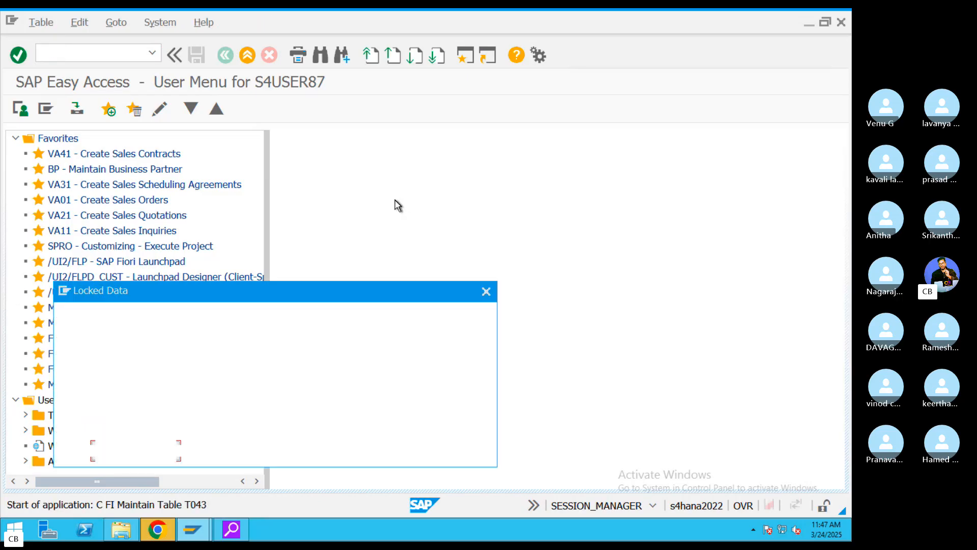
left_click(240, 453)
- In SM12, list locks for all users, delete all 12 entries, and return to Easy Access
type("sm12")
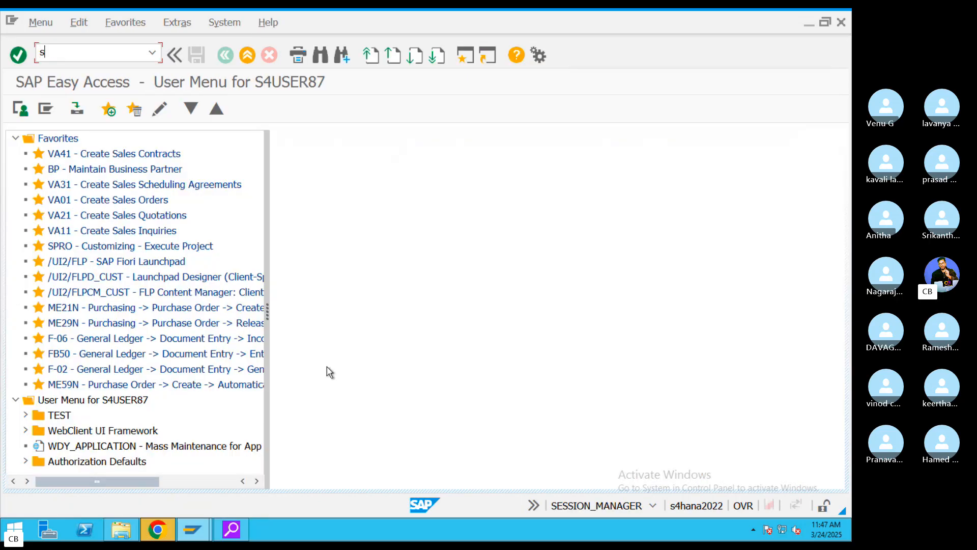
key("Return")
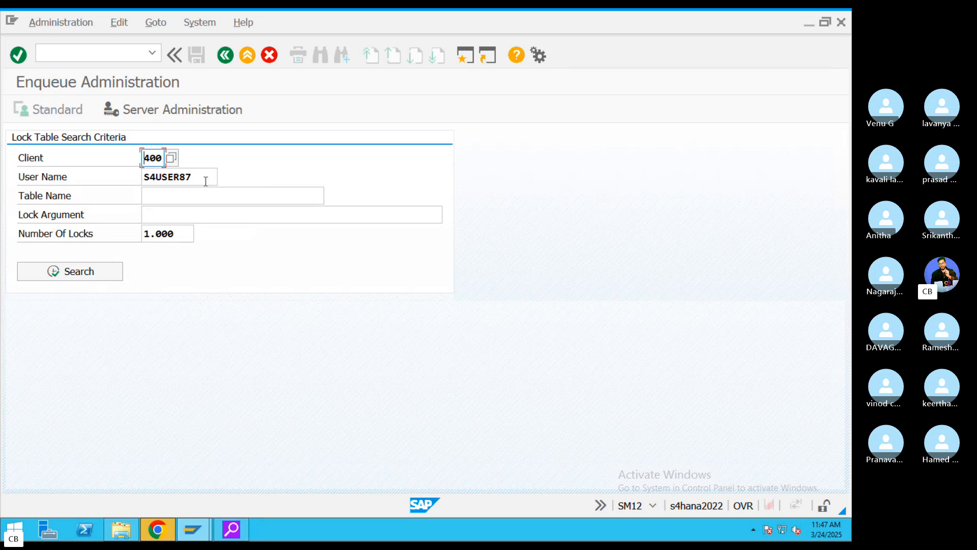
left_click_drag(205, 179, 83, 190)
key("BackSpace")
left_click(89, 277)
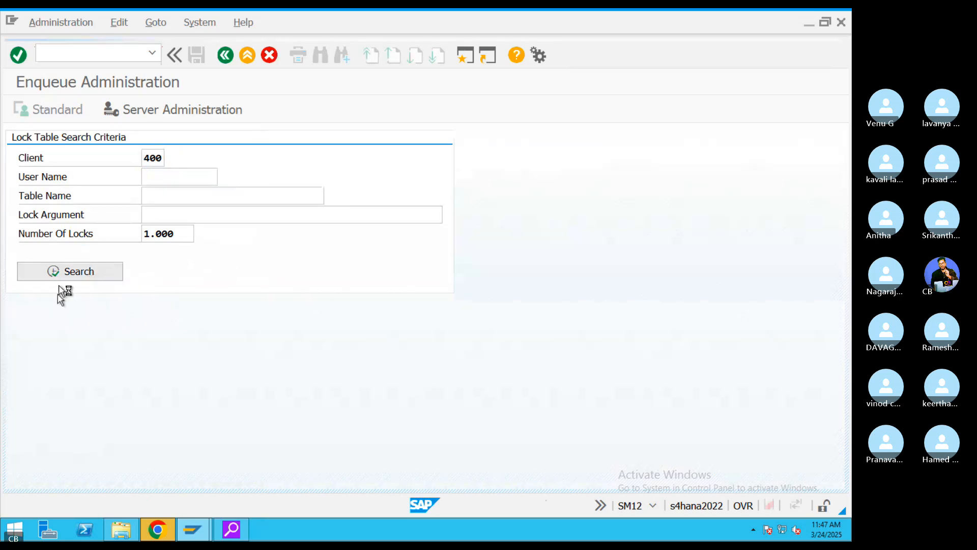
left_click(15, 362)
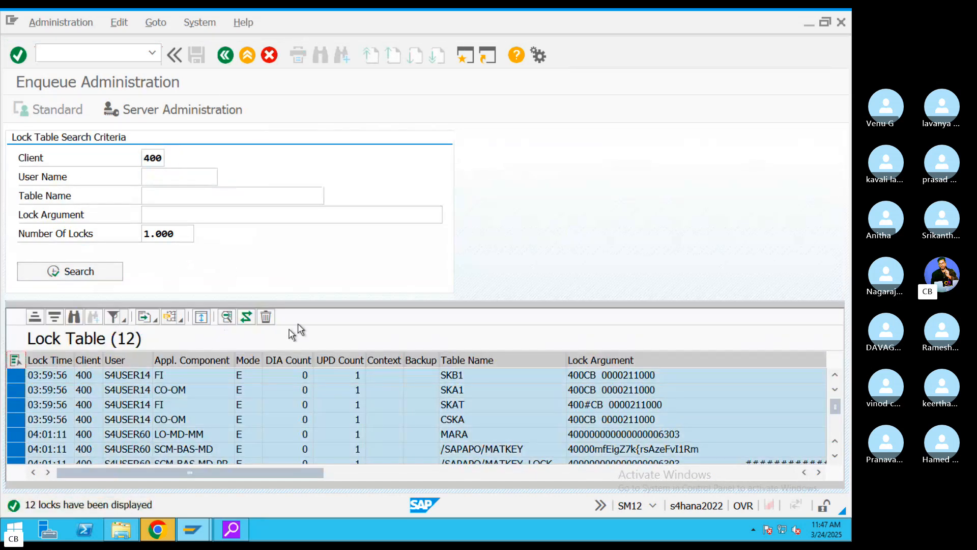
left_click(266, 317)
left_click(248, 372)
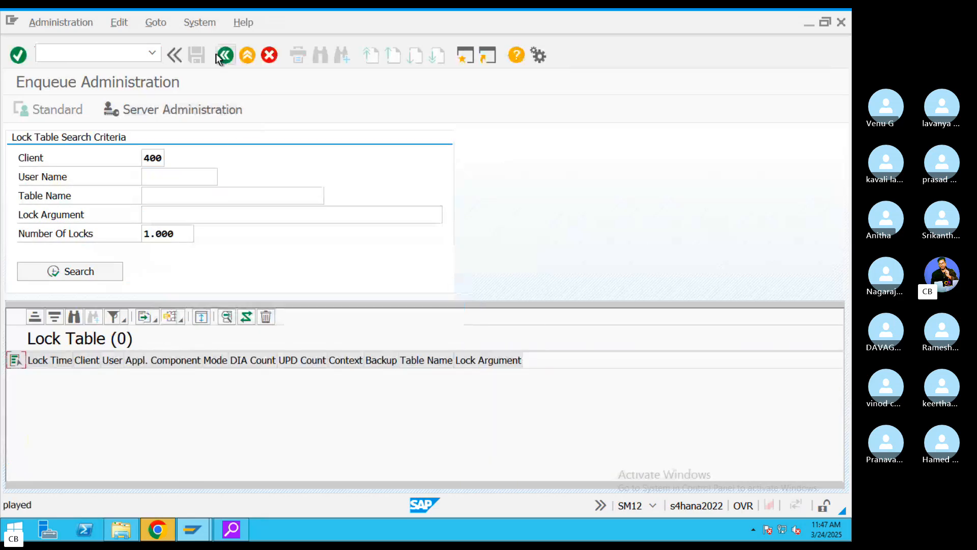
left_click(225, 55)
- Open OB57 and locate the course user's row in the tolerance group table
type("OB57")
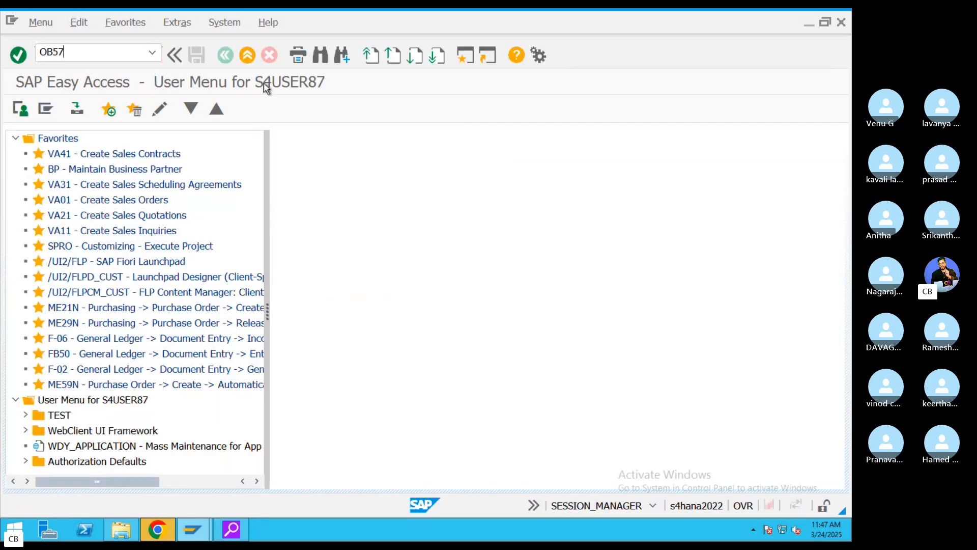
key("Return")
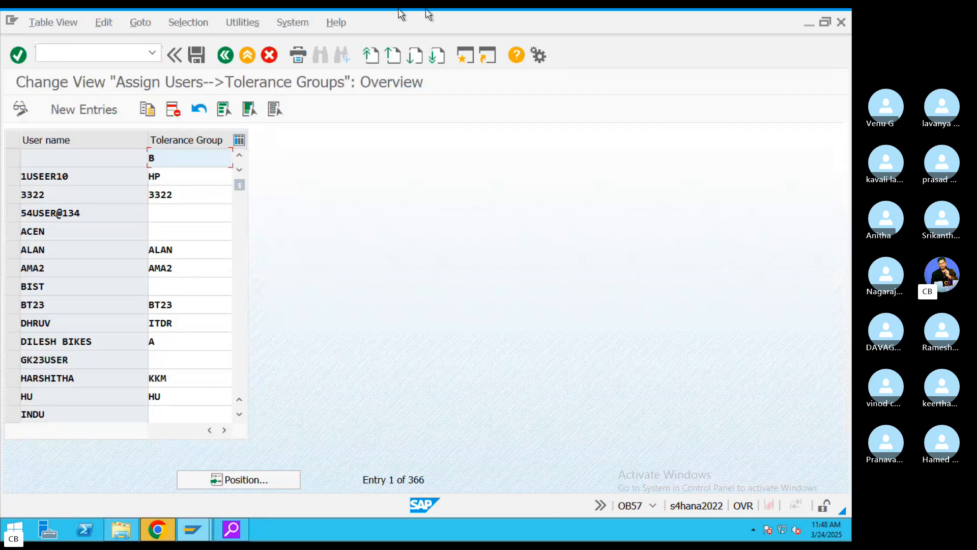
left_click(248, 479)
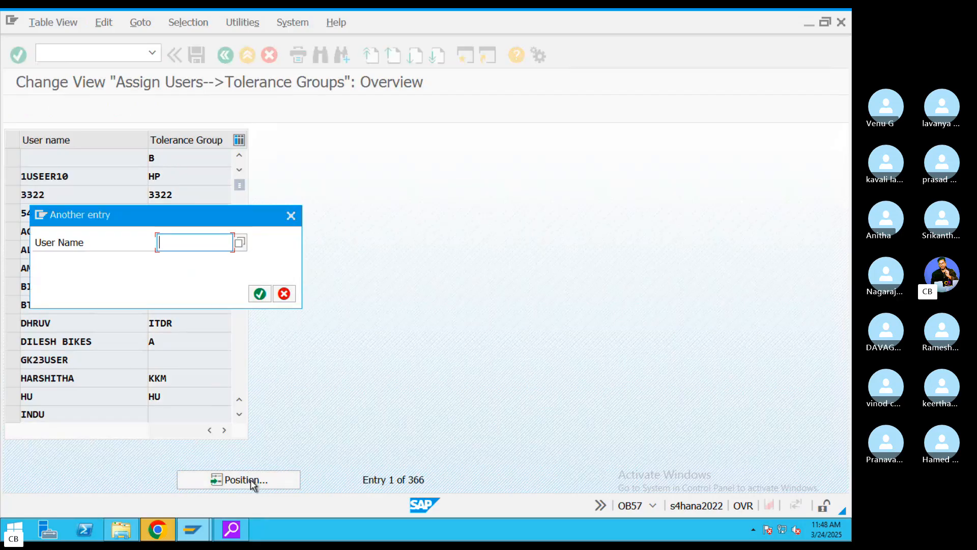
type("s4user")
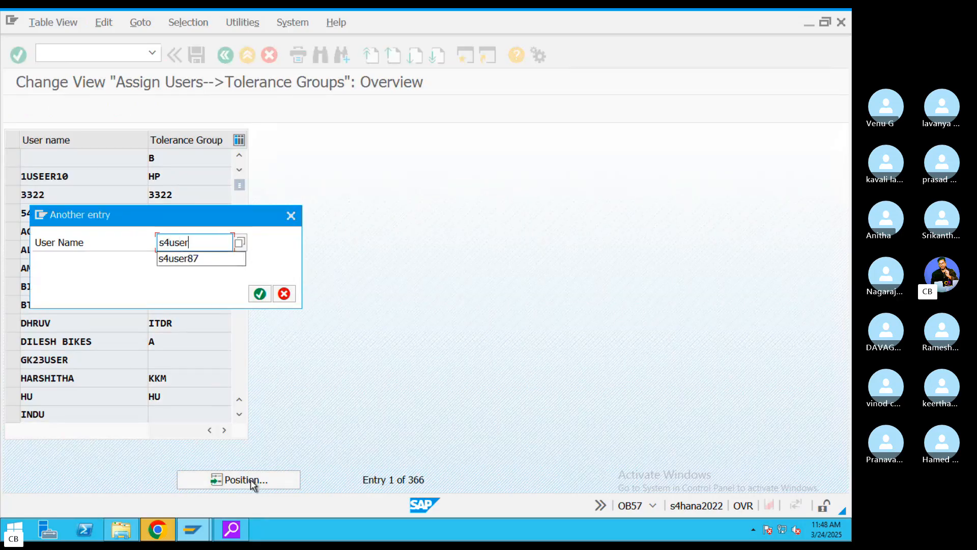
type("87")
key("Return")
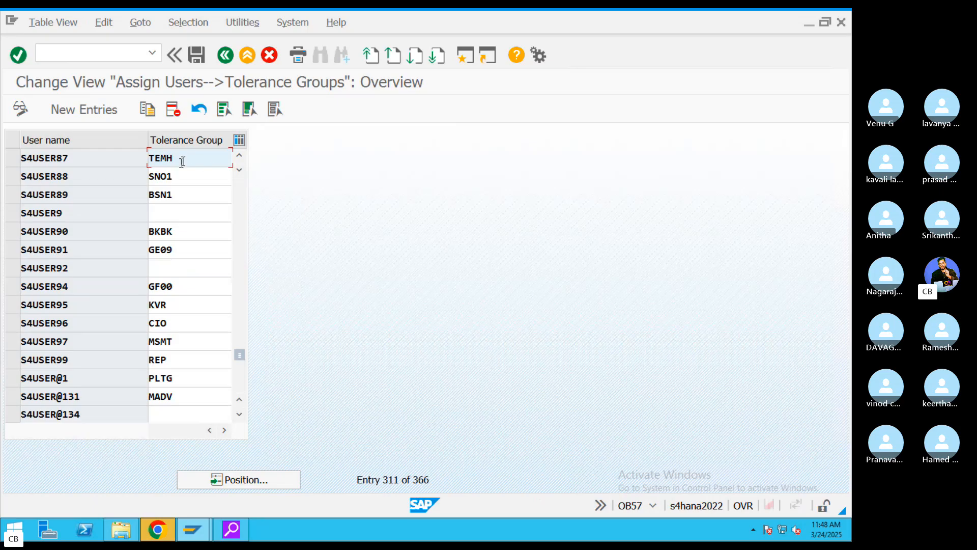
- Change the user's tolerance group from TEMH to VIZZ, save under a customizing request, and exit
left_click_drag(182, 162, 92, 164)
key("BackSpace")
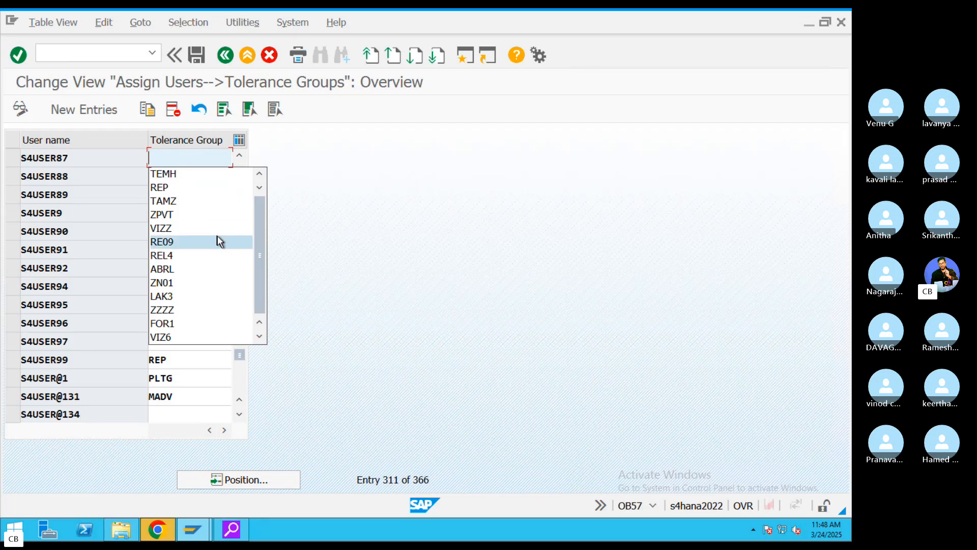
left_click(187, 228)
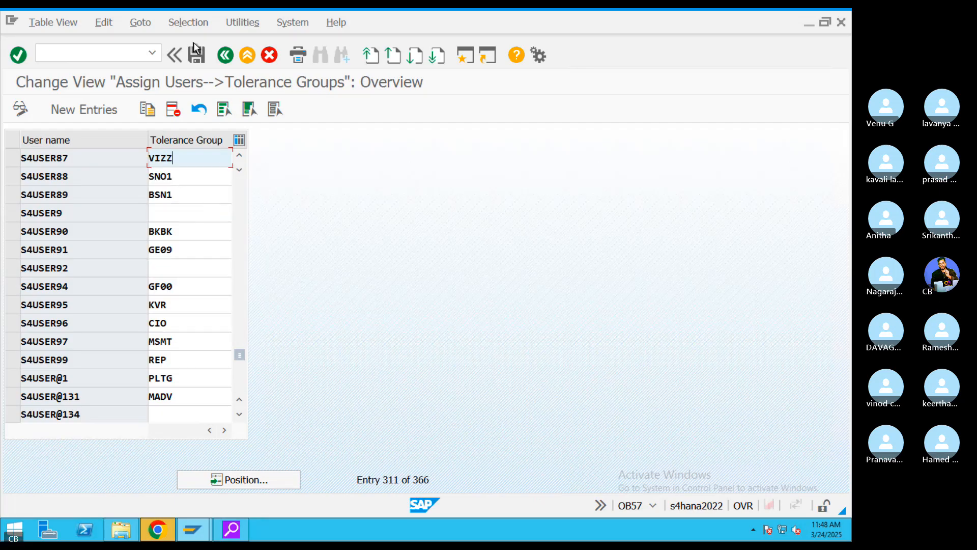
left_click(197, 57)
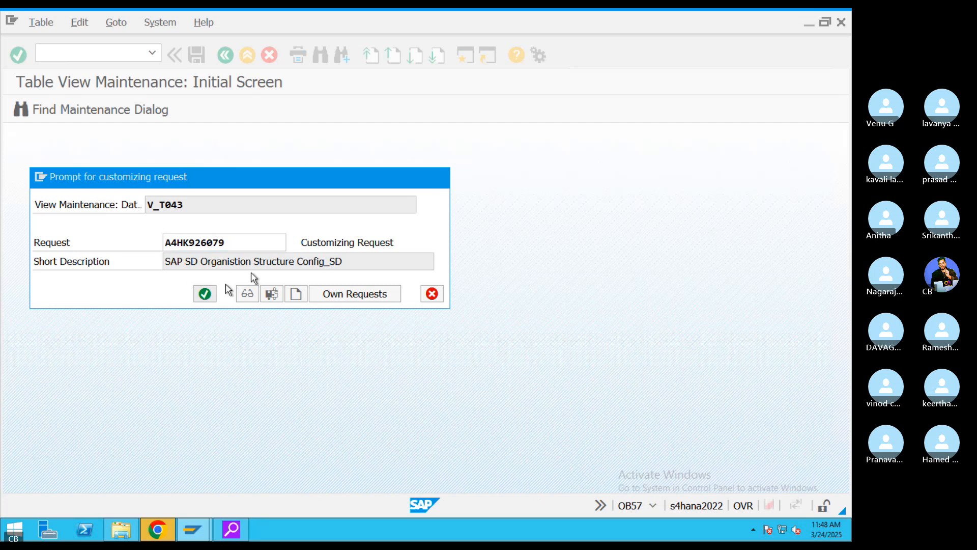
left_click(203, 291)
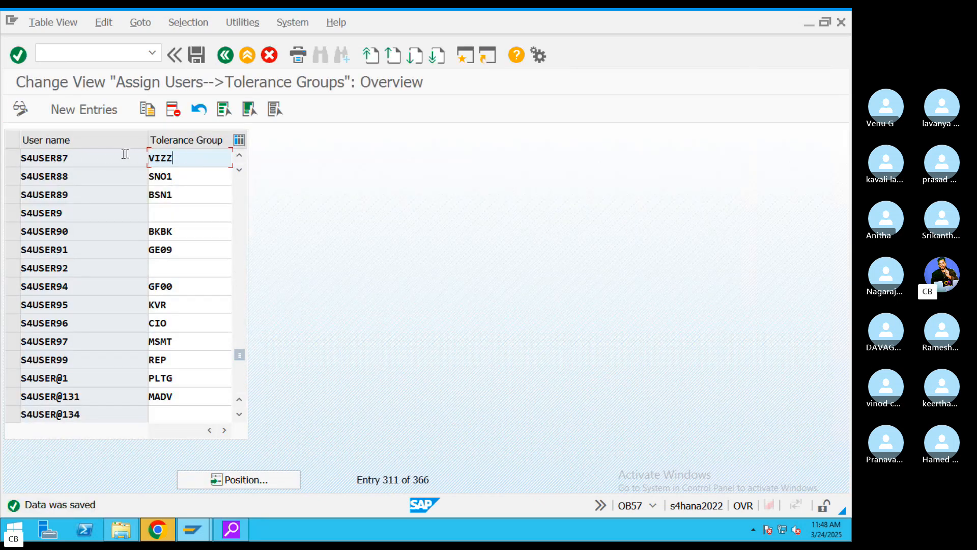
left_click(20, 157)
left_click(12, 158)
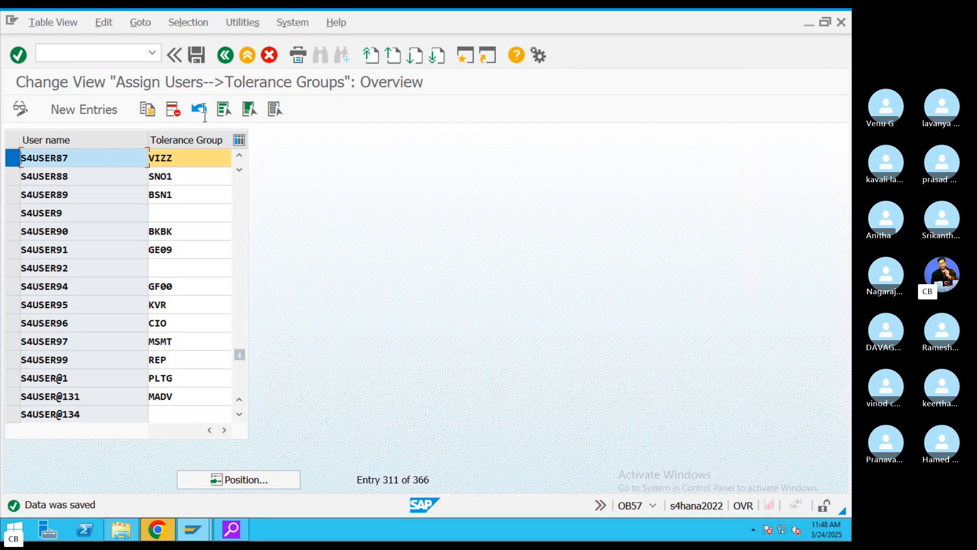
left_click(225, 56)
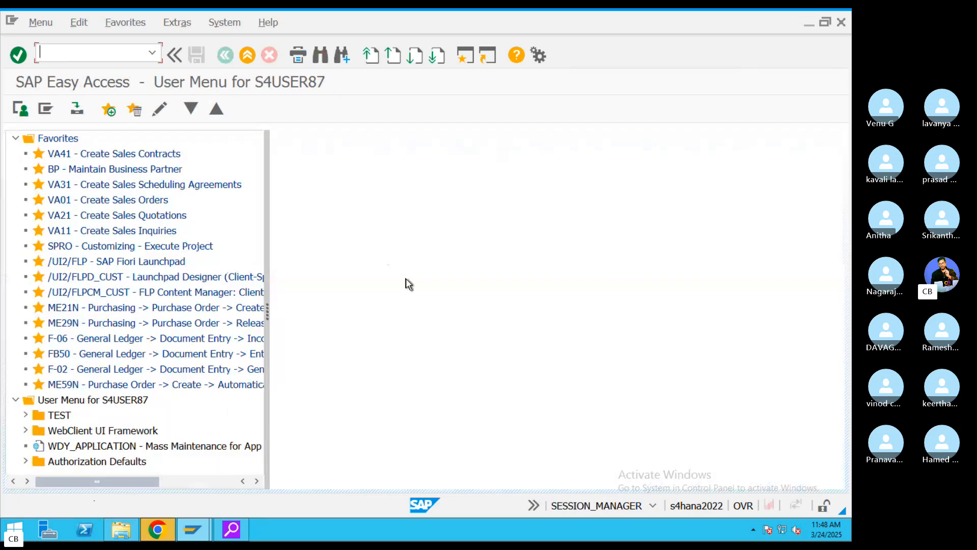
- Start FB50 with document date 24.03.2025, reference REF4343 and header text 'Rent paid'
type("FB50")
key("Return")
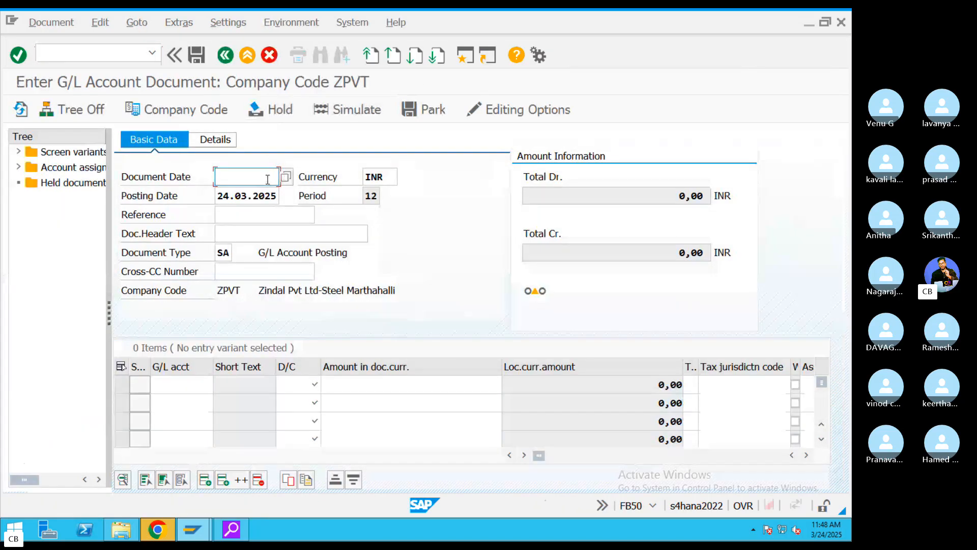
left_click(286, 177)
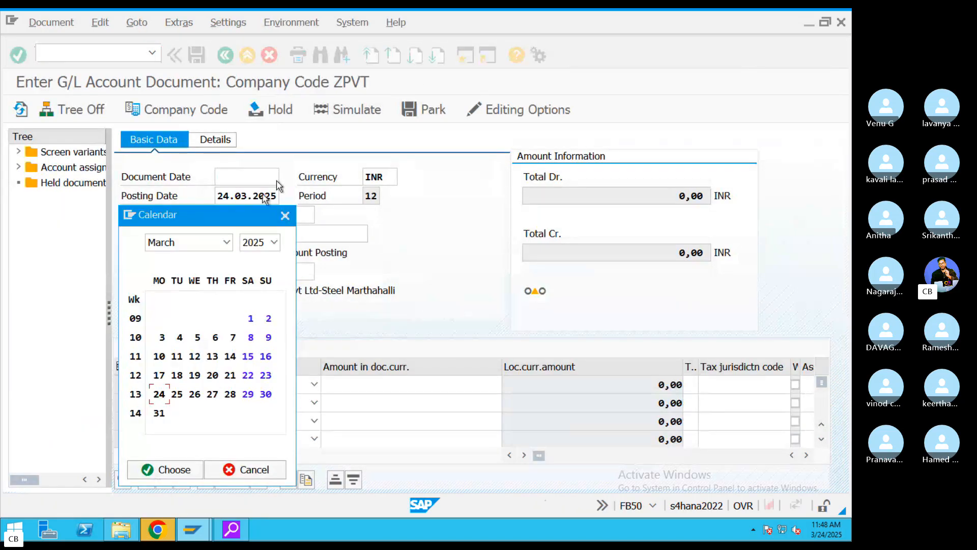
double_click(162, 392)
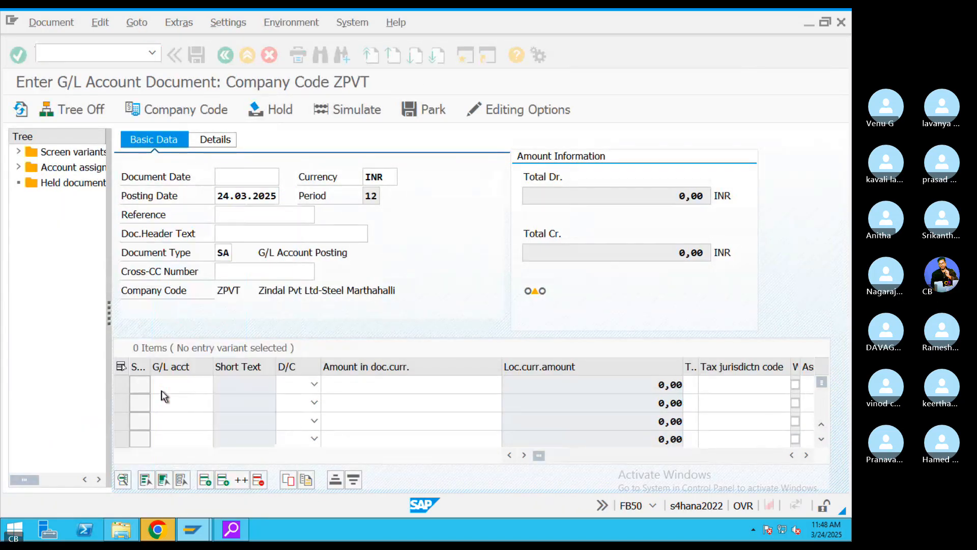
left_click(259, 216)
type("REF4343")
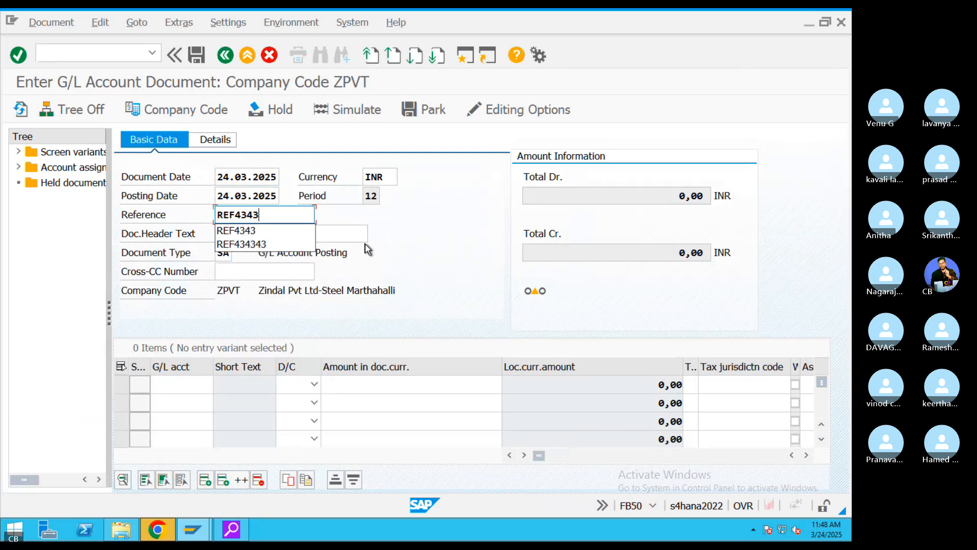
key("Tab")
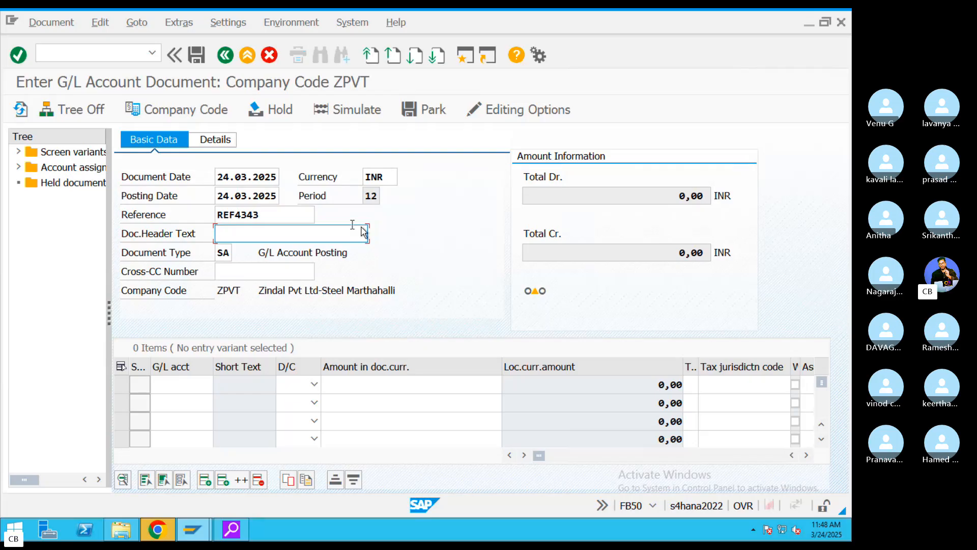
type("Rent paid")
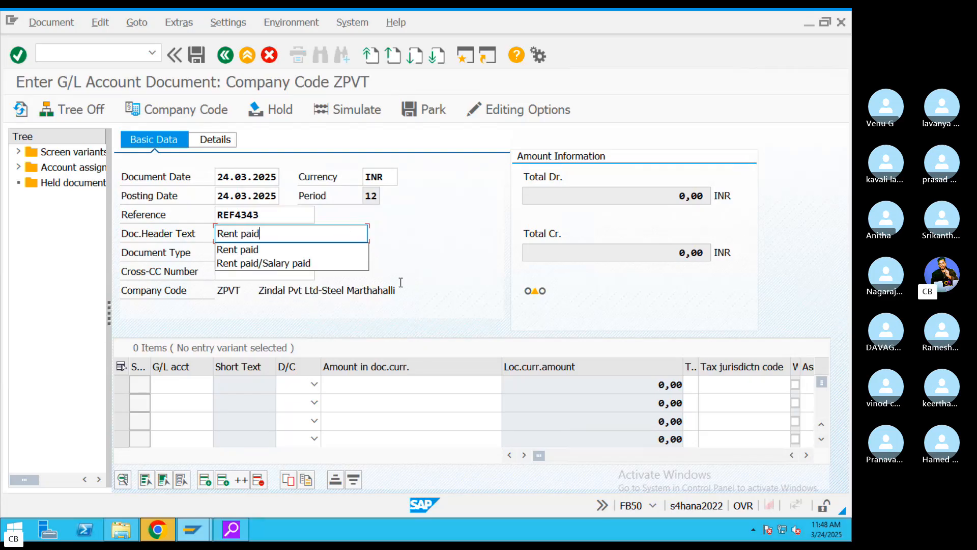
key("Escape")
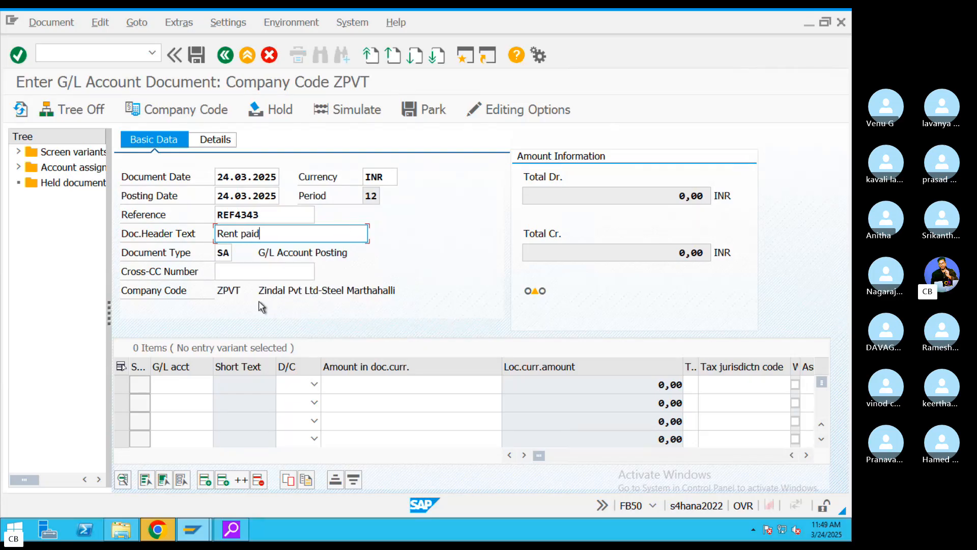
- Select the ZPVT company code, check the G/L account search help, then call up company code change
left_click(228, 291)
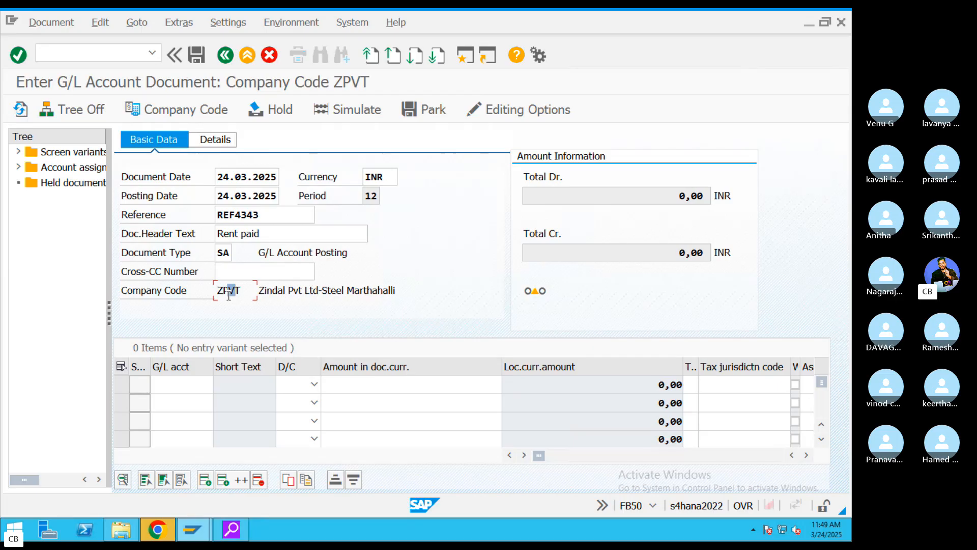
double_click(244, 290)
left_click(179, 386)
left_click(219, 385)
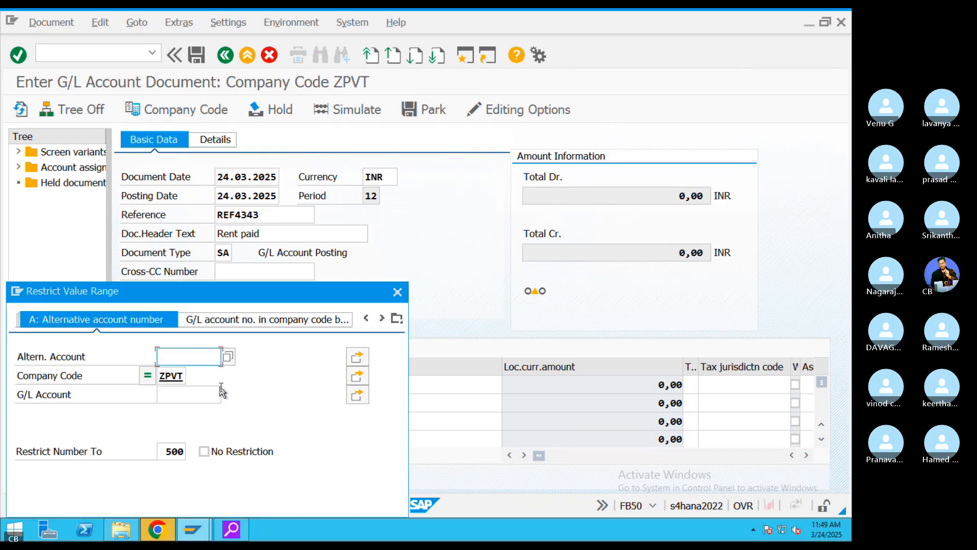
left_click(398, 292)
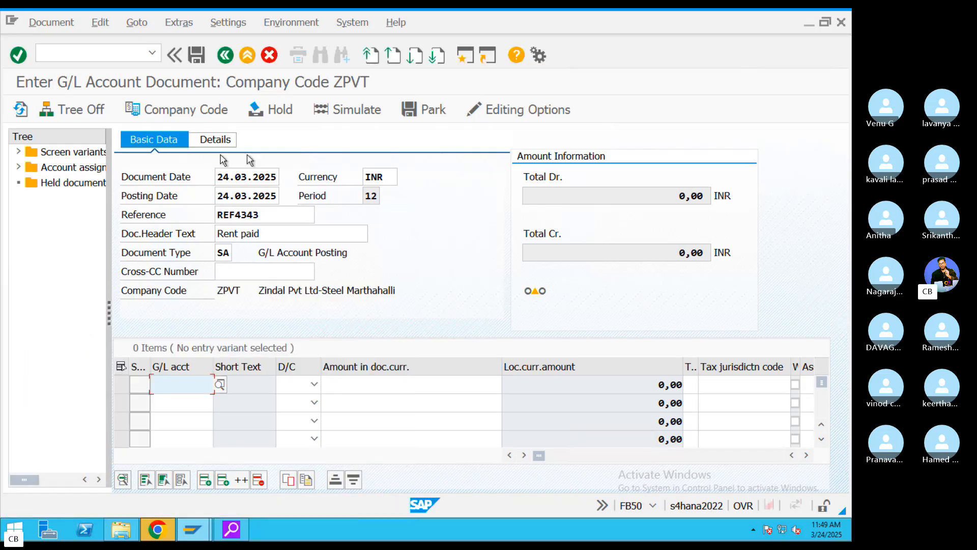
left_click(195, 110)
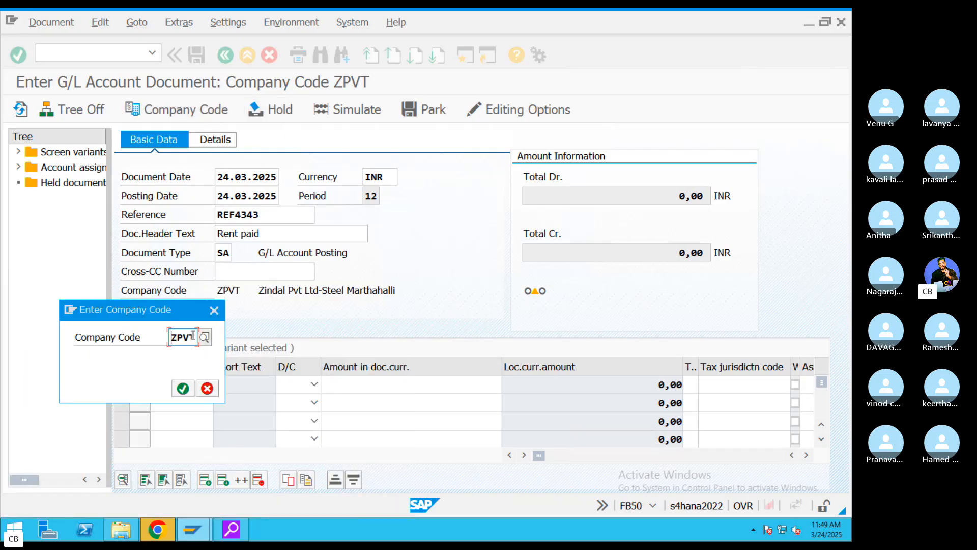
- Switch the entry to company code VIZZ with document date 24.03.2025
type("VI")
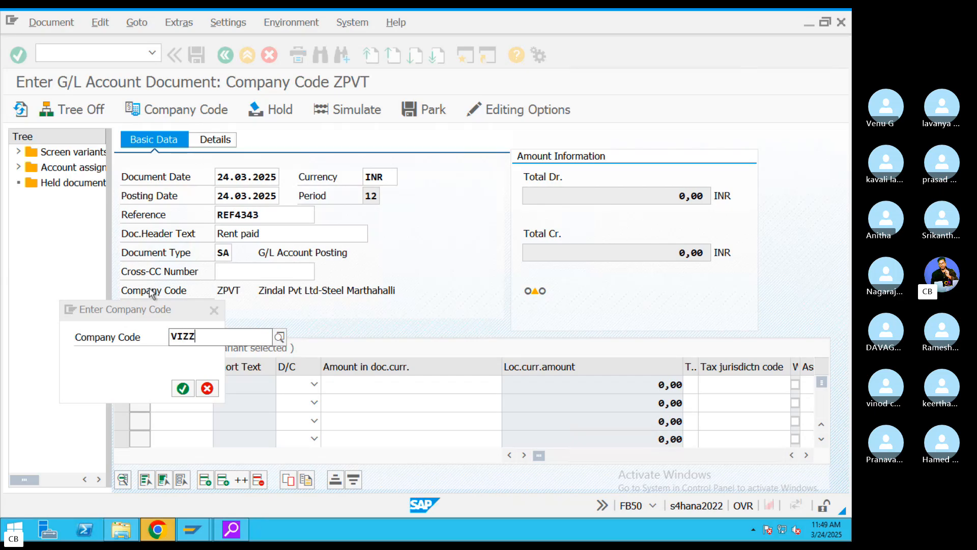
type("ZZ")
key("Return")
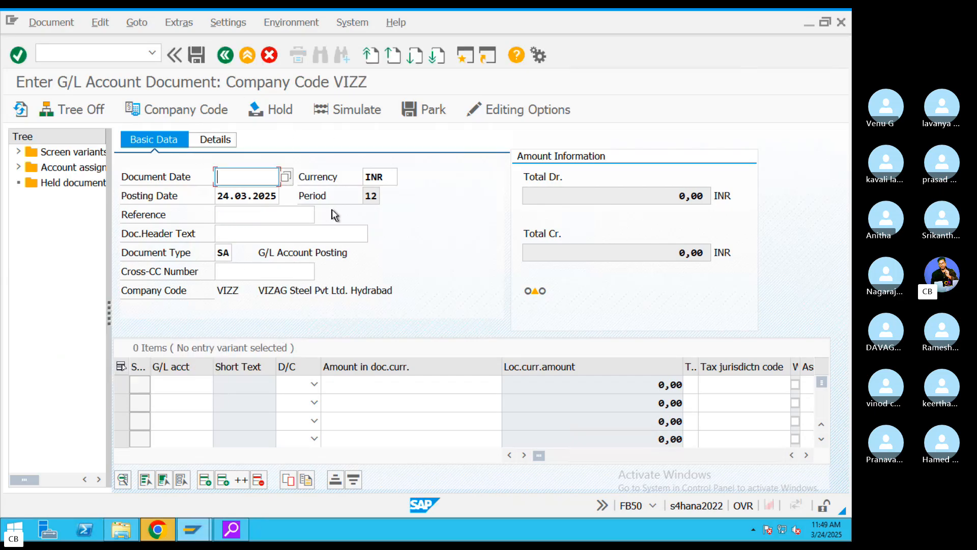
key("BackSpace")
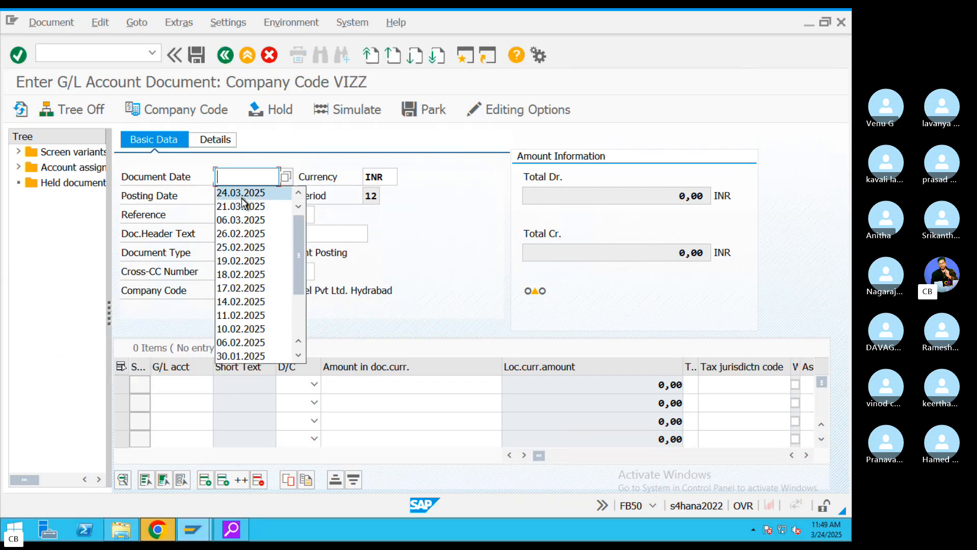
left_click(242, 193)
- Fill in reference REF4343 and header text 'Rent paid' from the input history
left_click(257, 213)
key("BackSpace")
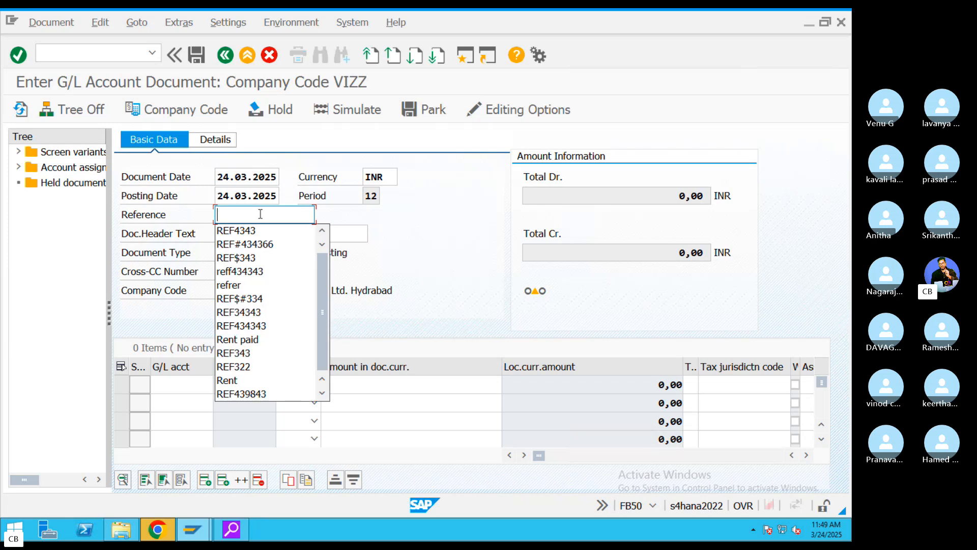
left_click(258, 231)
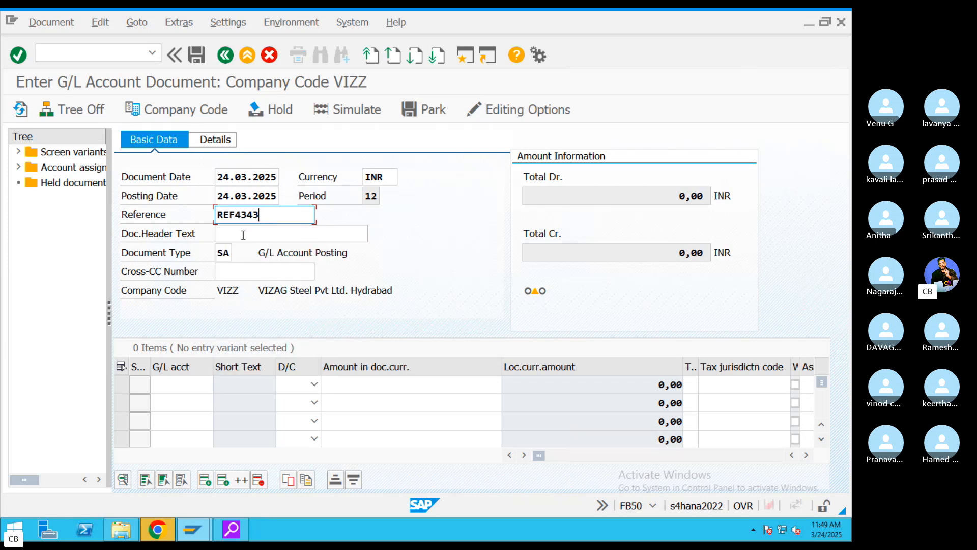
left_click(243, 234)
key("BackSpace")
left_click(245, 255)
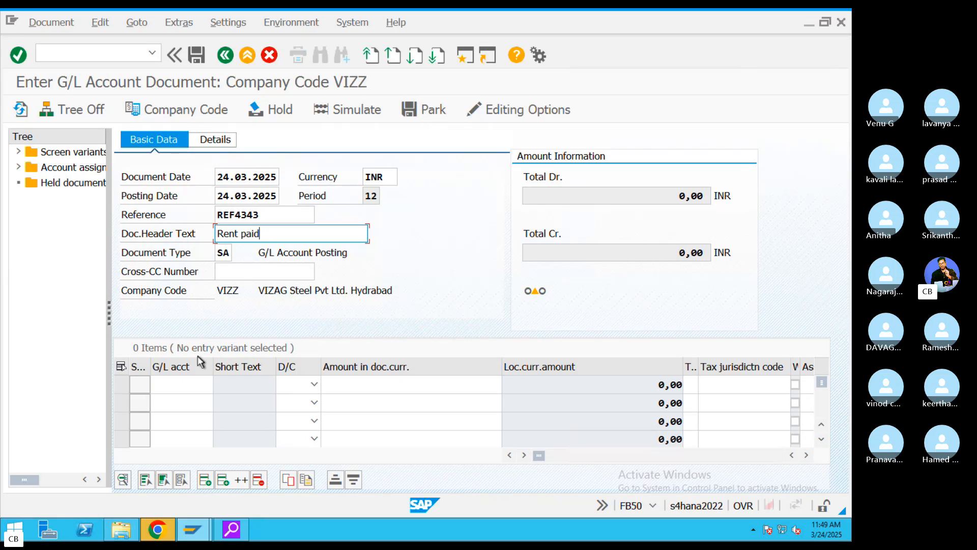
left_click(189, 384)
- Enter G/L accounts 400300 (Rent), 400301 (Salary) and 200100 (CITI BANk) in rows one to three
left_click(221, 385)
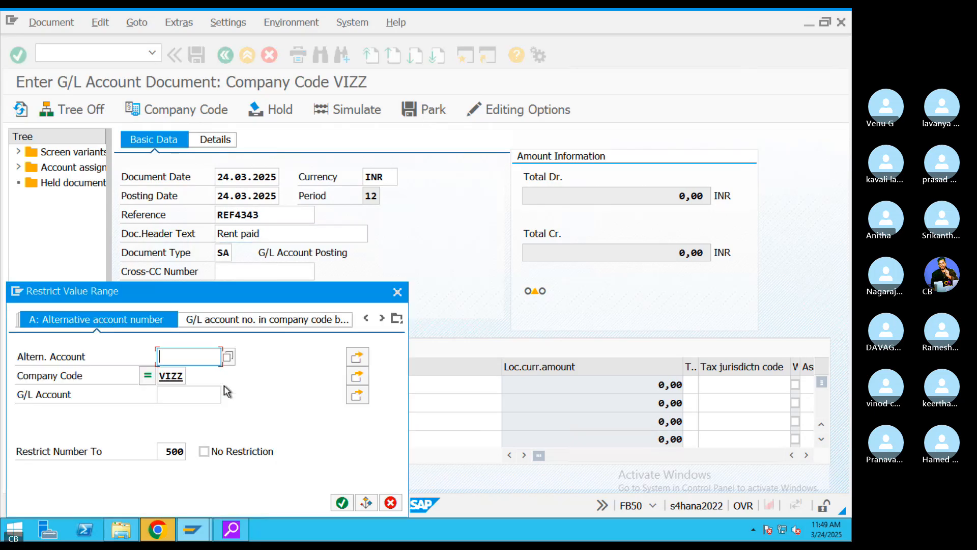
left_click(351, 504)
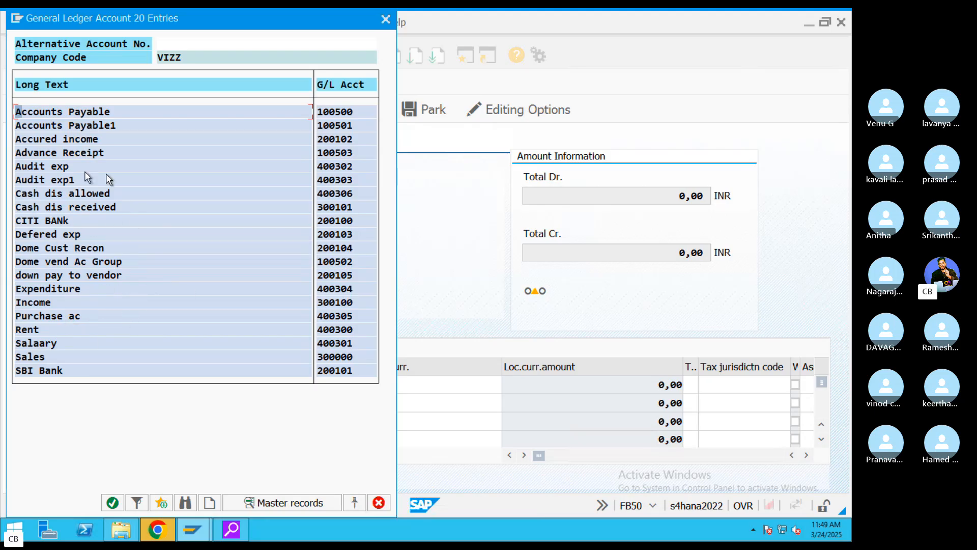
left_click(33, 330)
double_click(33, 330)
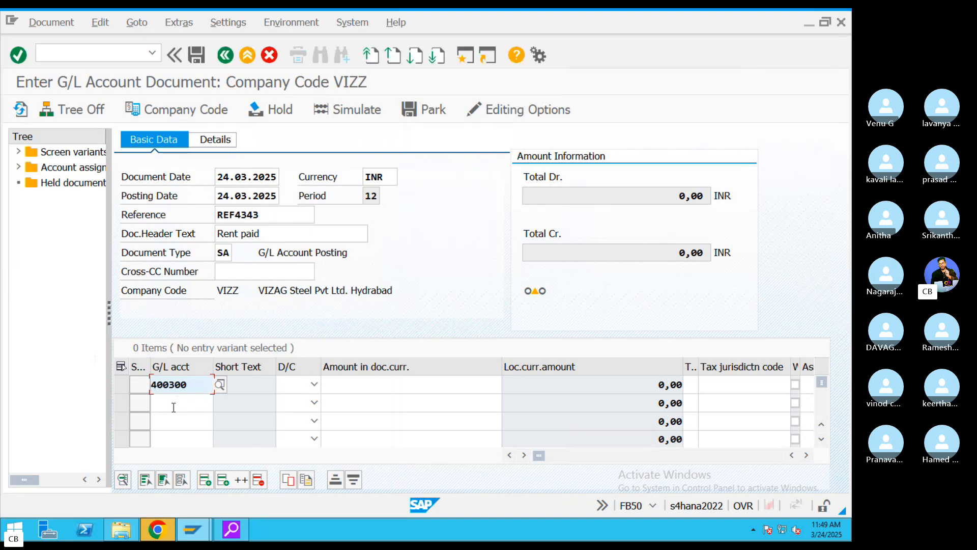
left_click(172, 405)
left_click(210, 403)
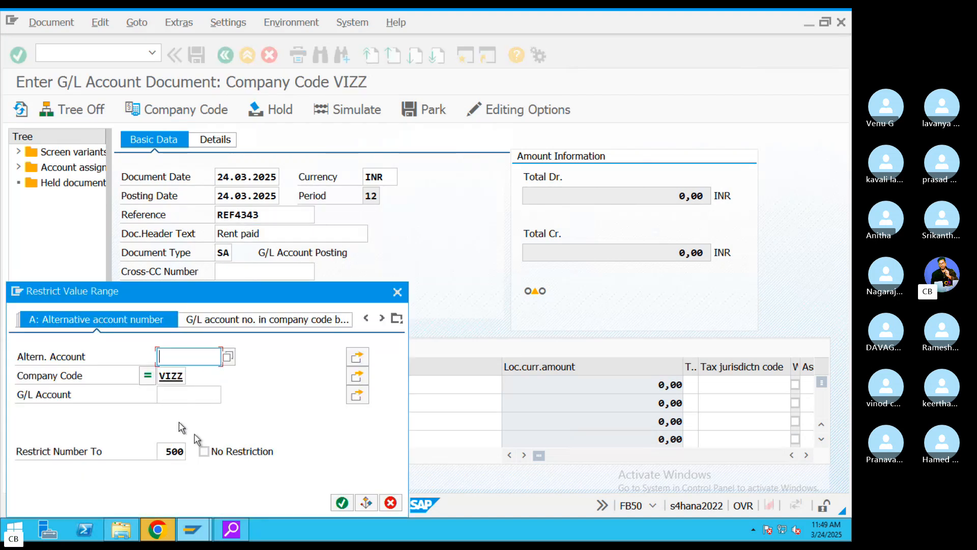
left_click(342, 503)
double_click(37, 345)
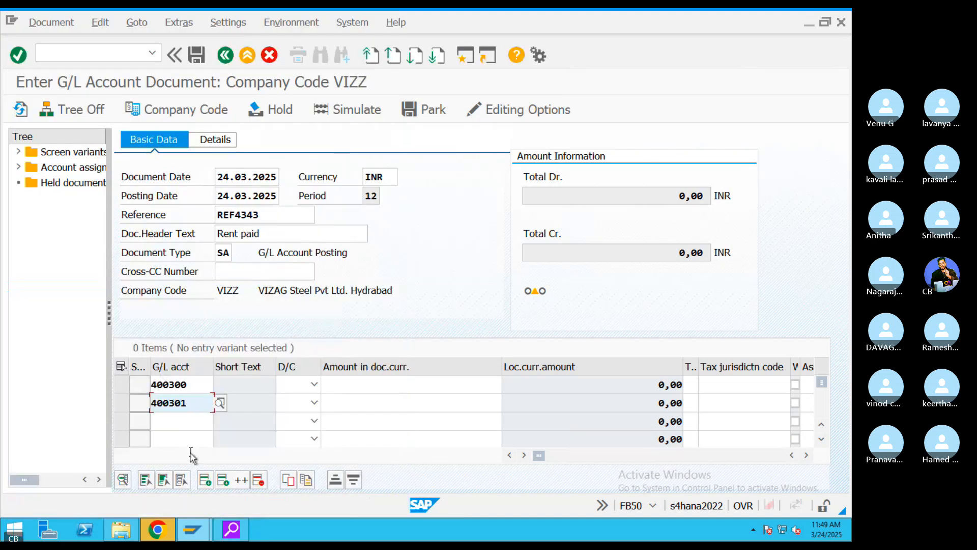
left_click(184, 421)
left_click(220, 421)
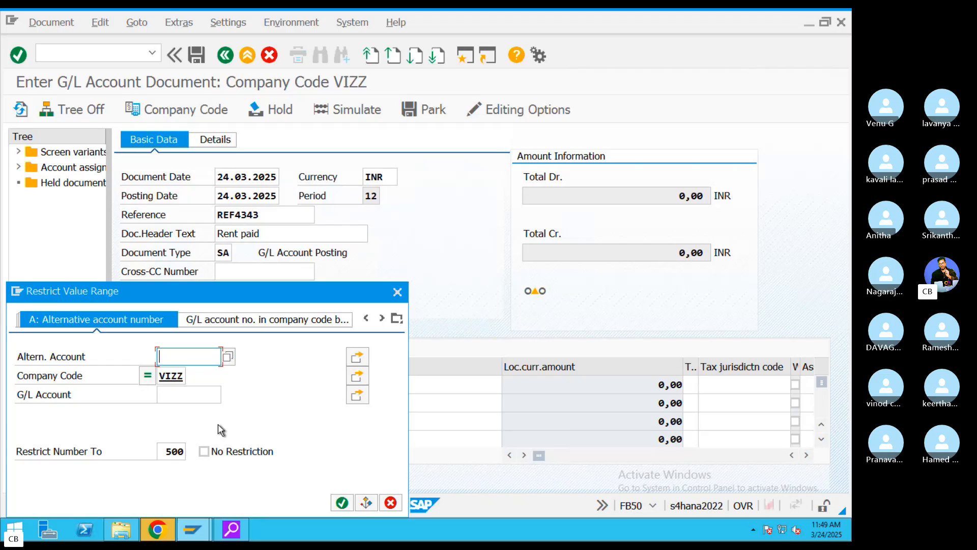
left_click(340, 500)
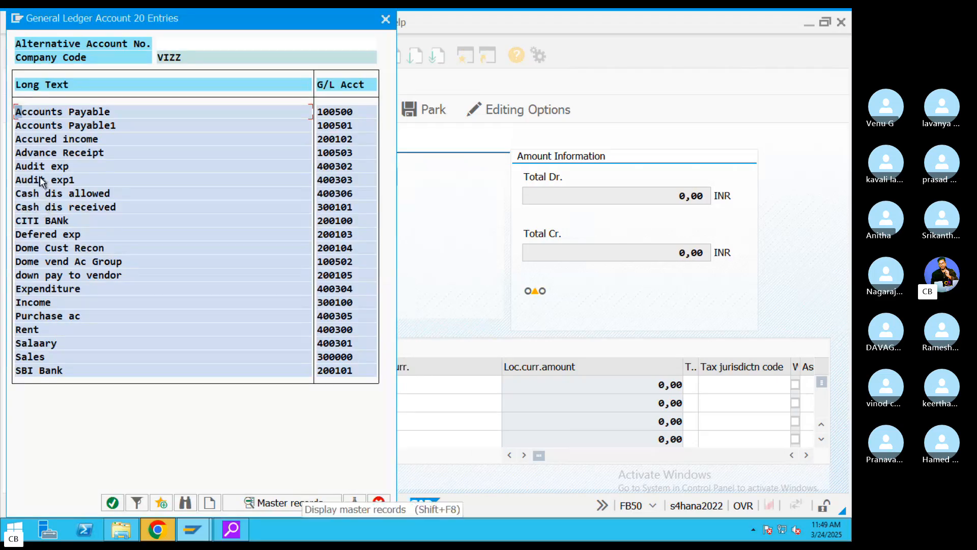
double_click(47, 220)
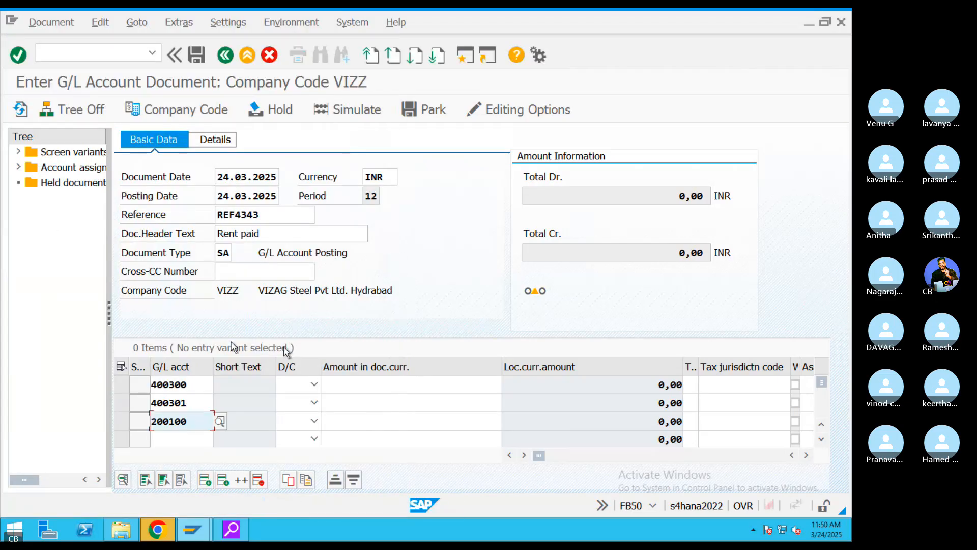
- Set lines 400300 and 400301 to Debit and line 200100 to Credit
left_click(315, 385)
left_click(291, 415)
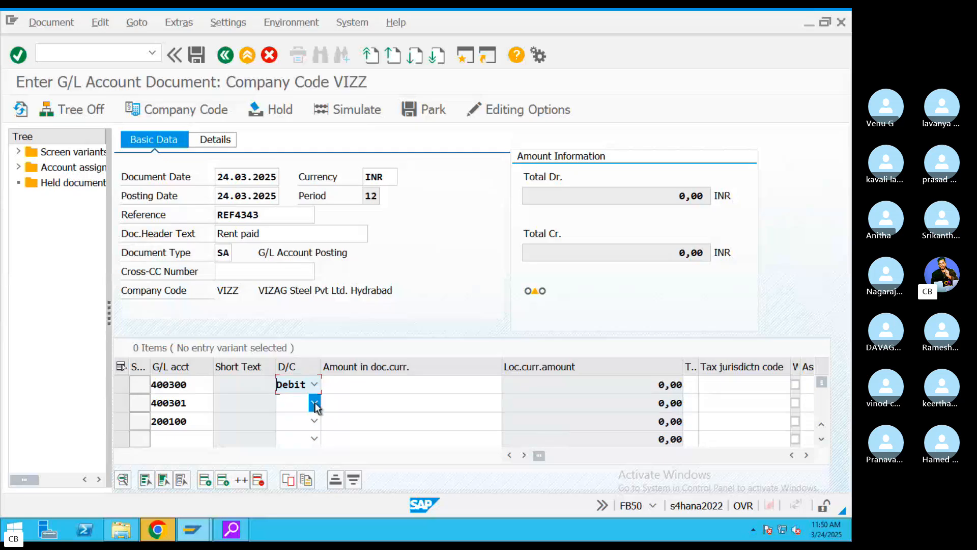
left_click(314, 402)
left_click(290, 432)
left_click(314, 421)
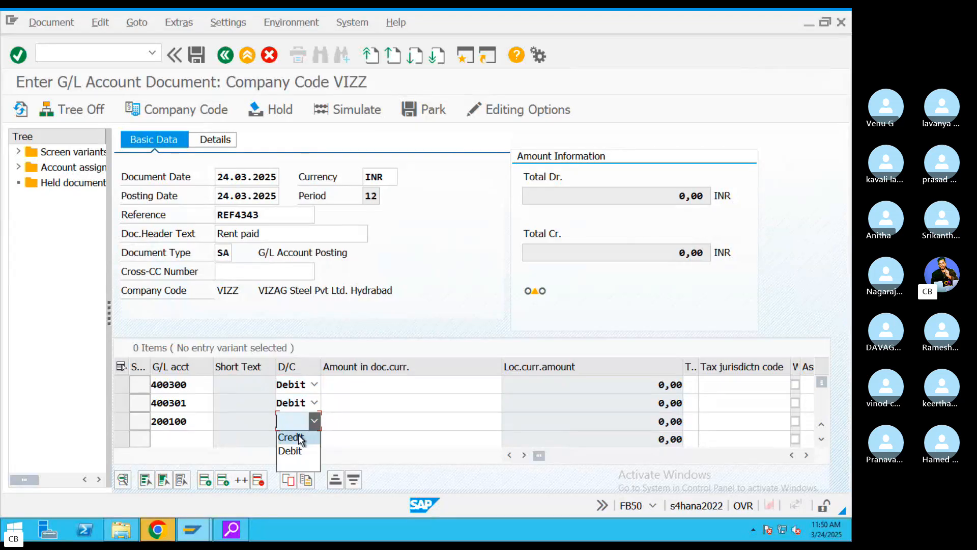
left_click(290, 436)
- Enter amounts 500000 on the two debit lines and * on the credit line
left_click(375, 386)
type("5")
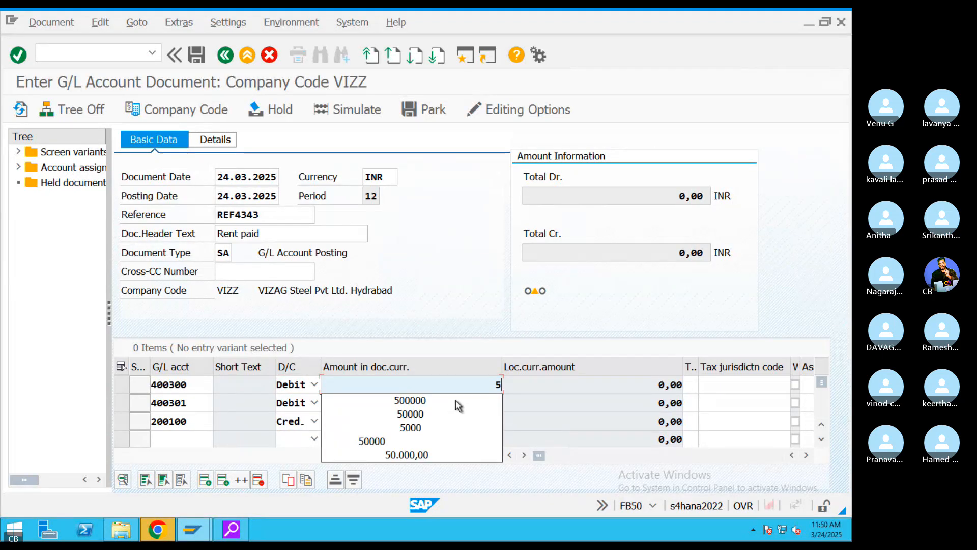
left_click(456, 399)
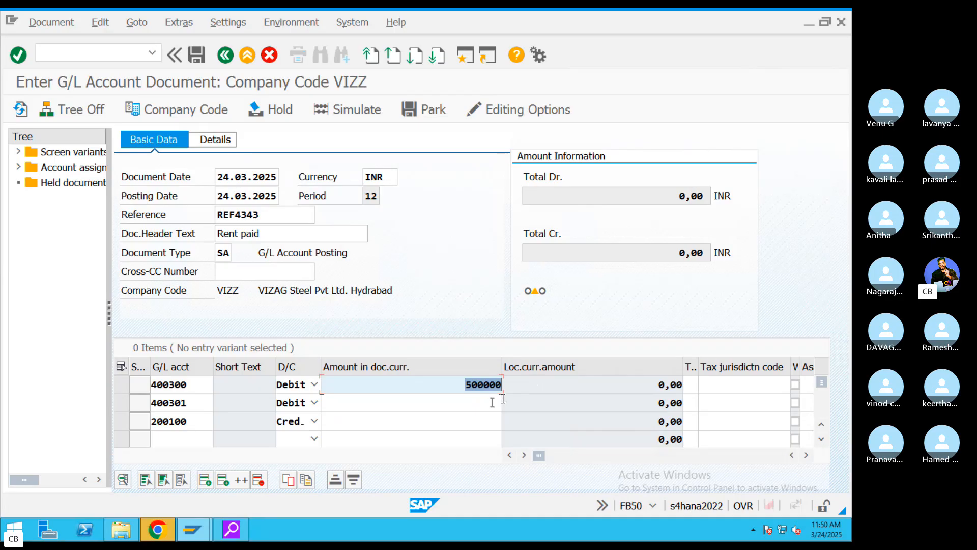
left_click(480, 402)
type("500000")
left_click(474, 420)
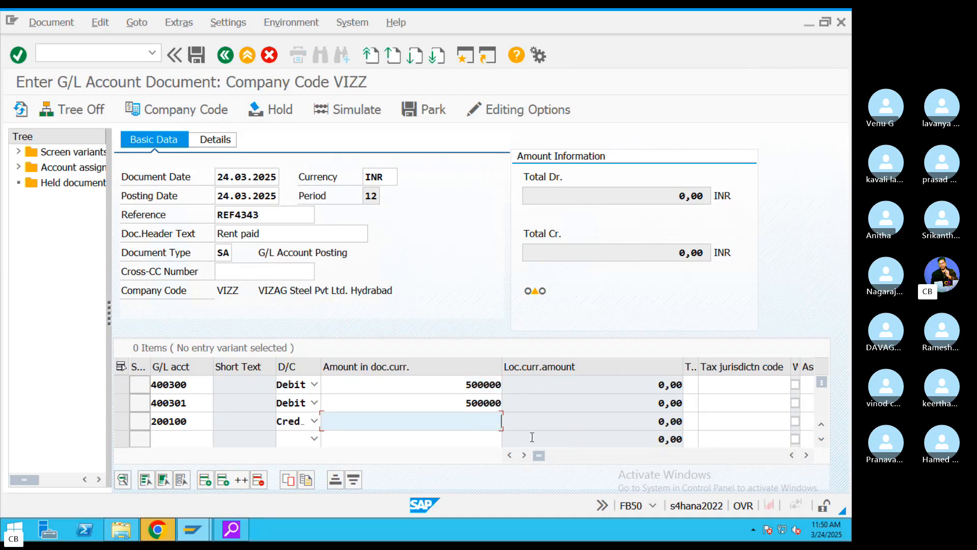
type("*")
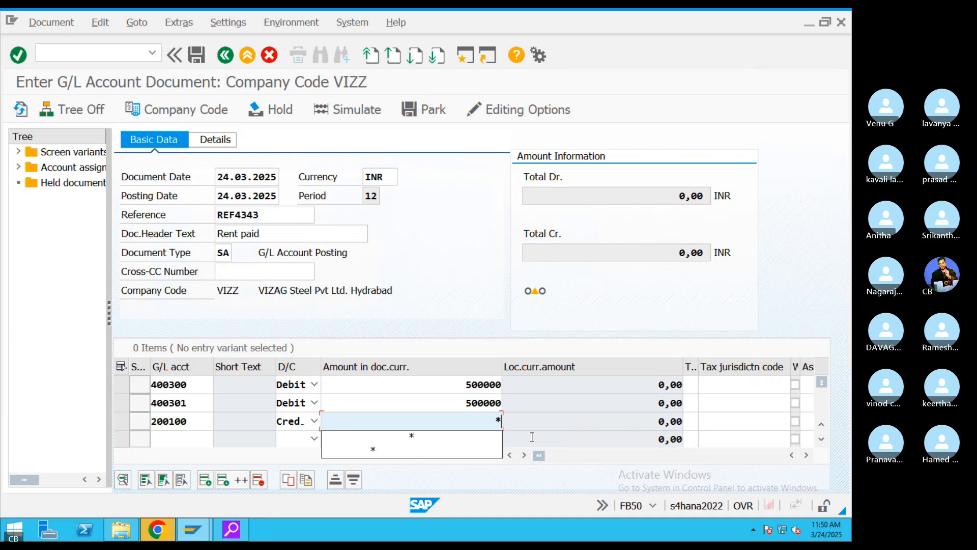
- Check the line items and give line one the item text 'rent'
key("Return")
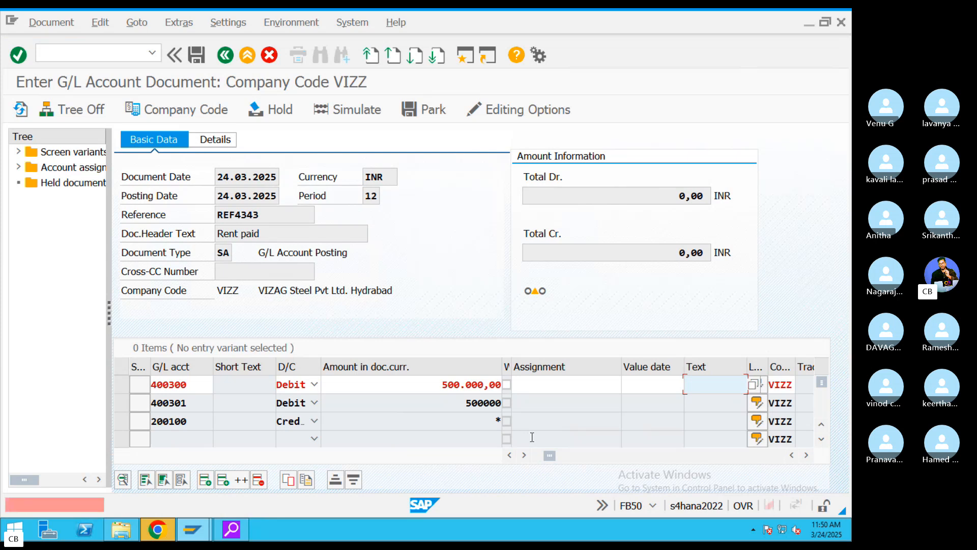
double_click(403, 386)
key("Return")
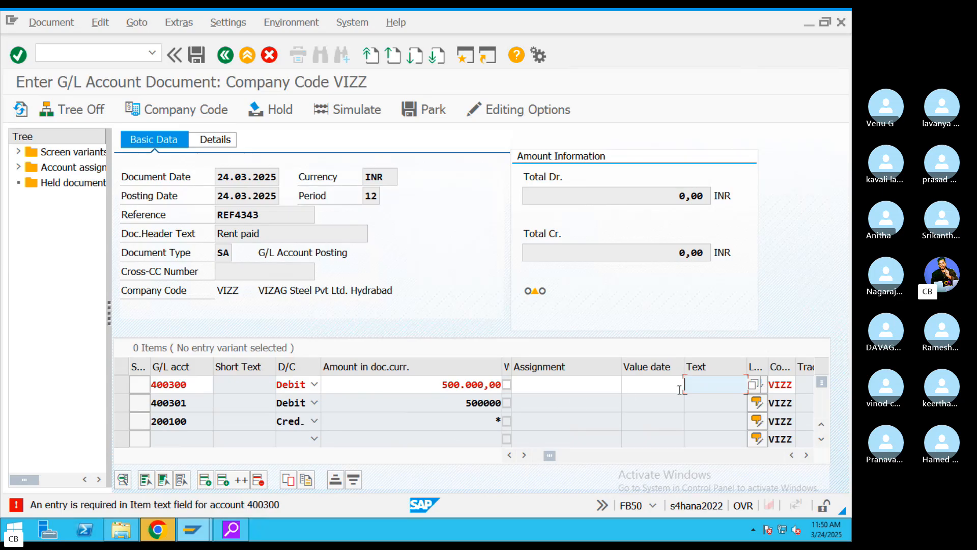
type("rent")
key("Return")
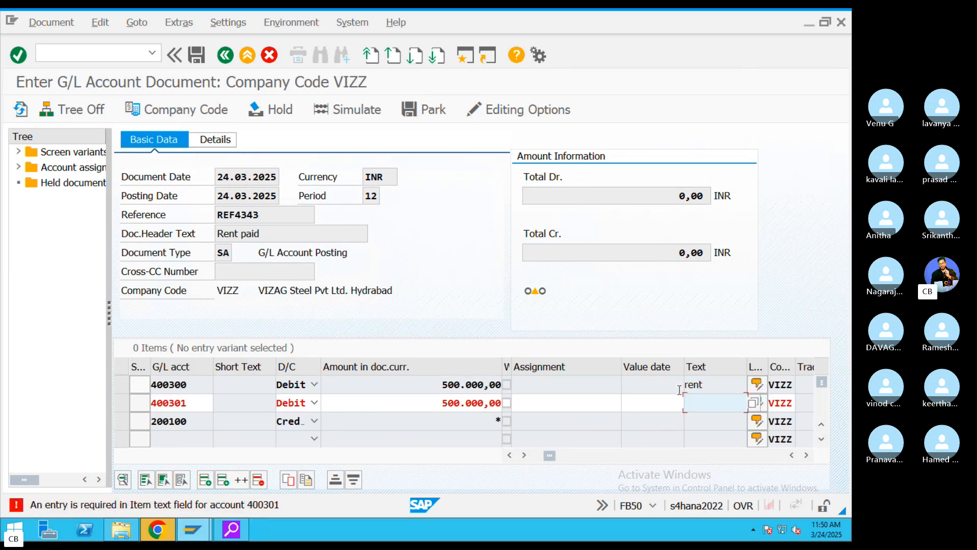
- Give line two the item text 'Salary' and line three value date 24.03.2025, then validate
type("Salary")
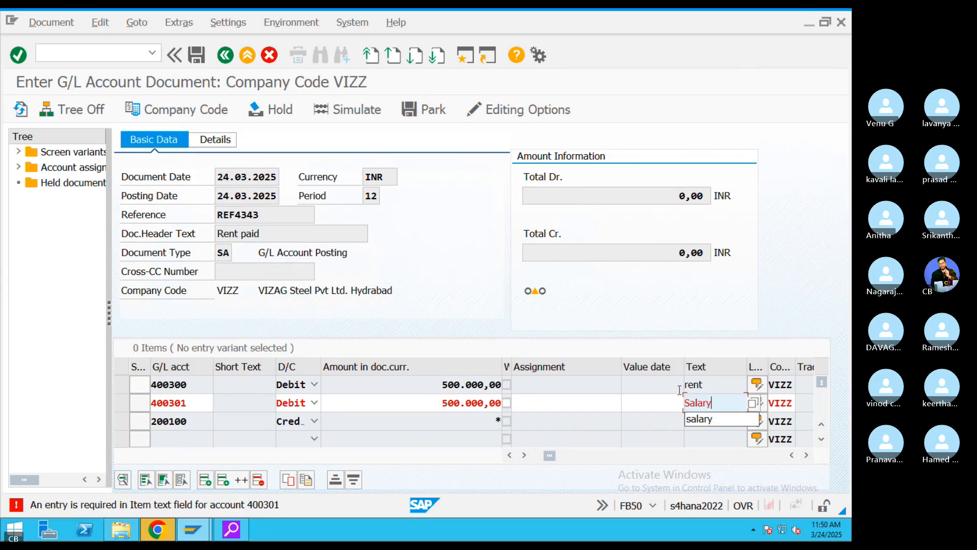
key("Return")
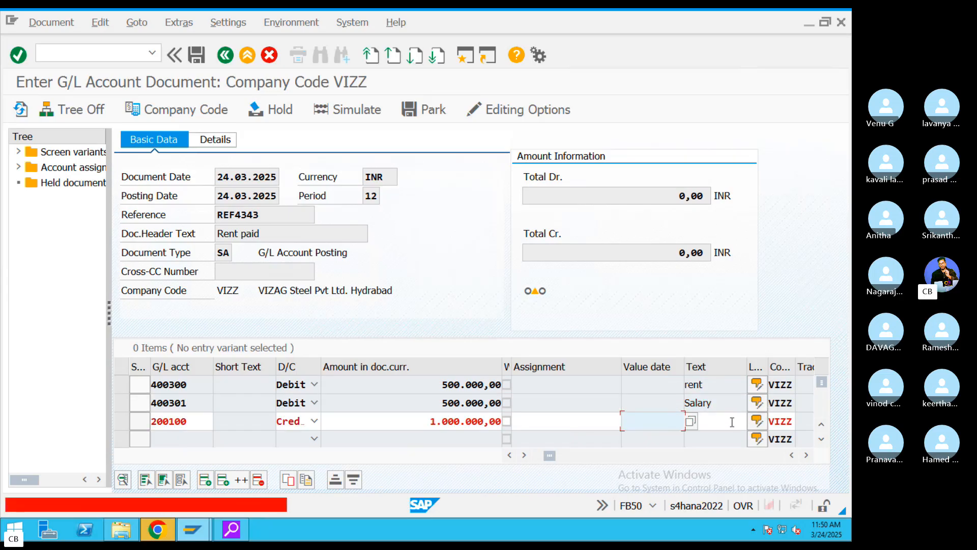
left_click(677, 418)
left_click(691, 422)
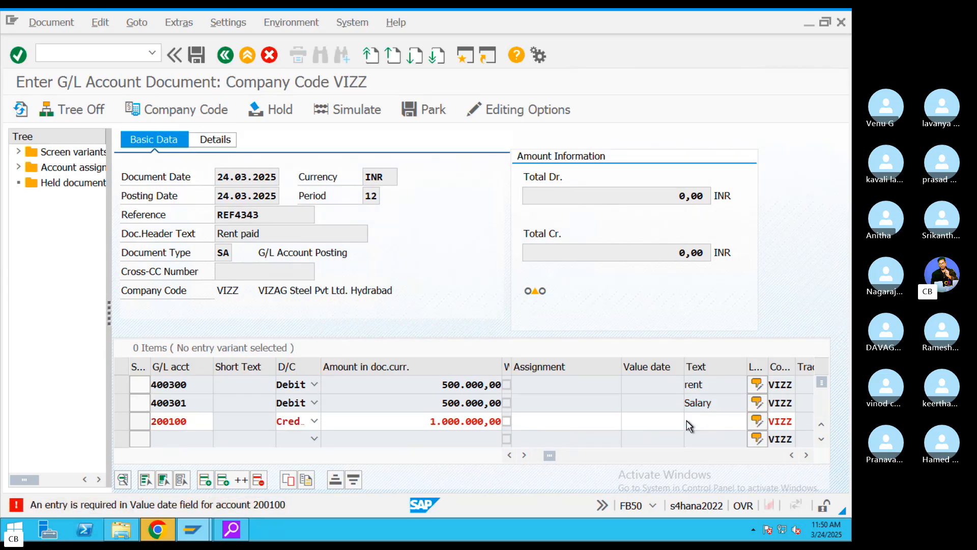
double_click(159, 395)
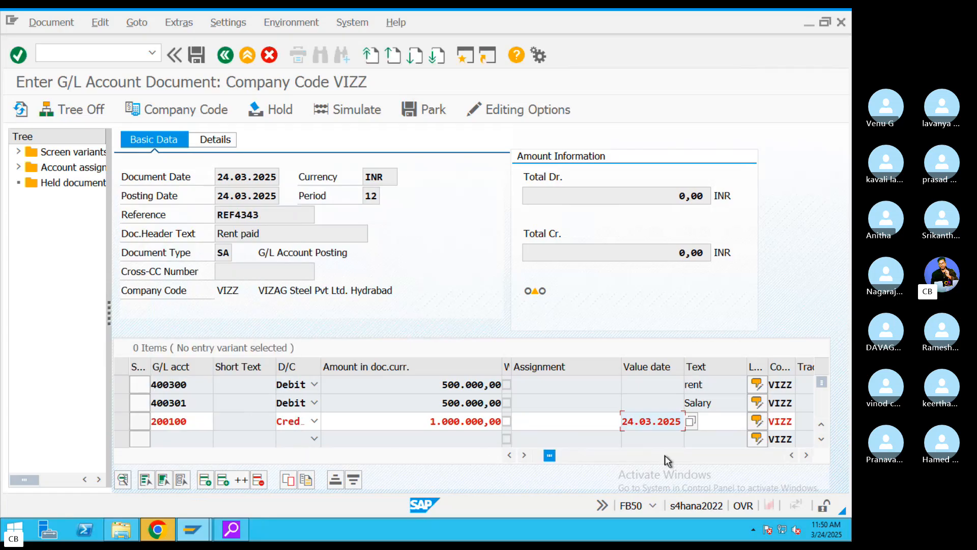
key("Return")
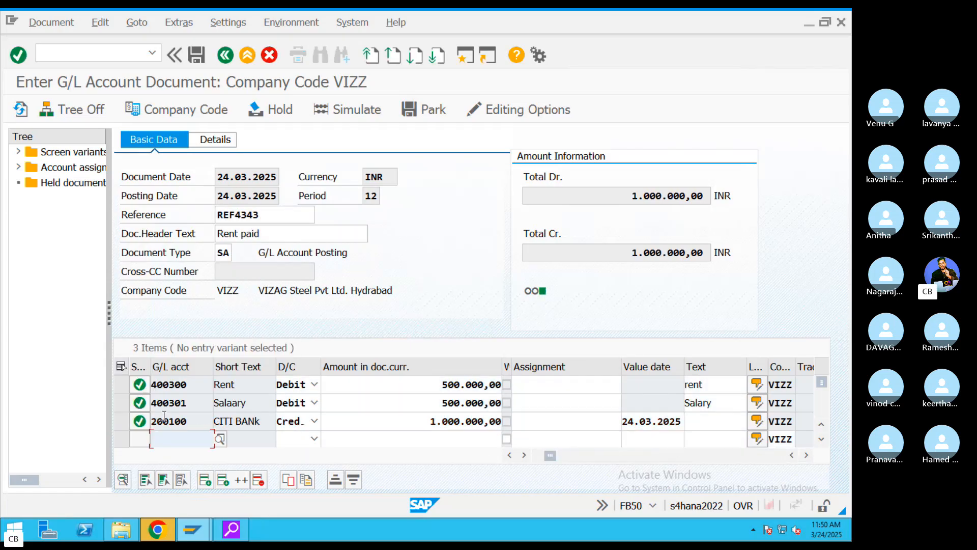
double_click(407, 421)
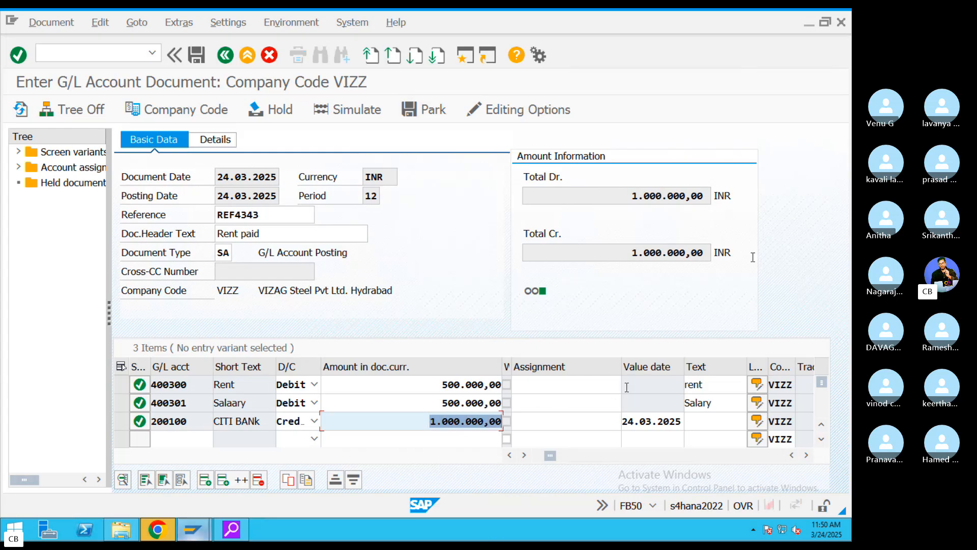
double_click(665, 197)
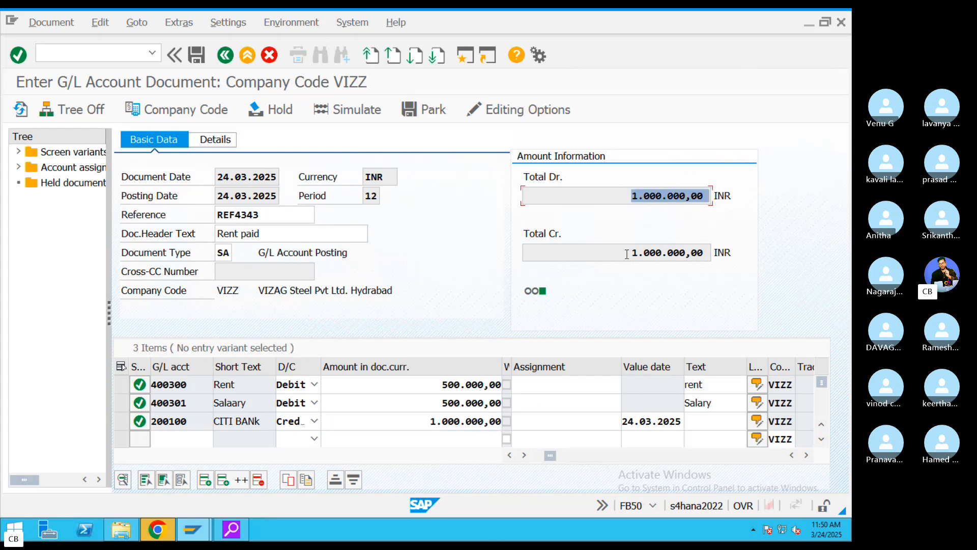
double_click(660, 253)
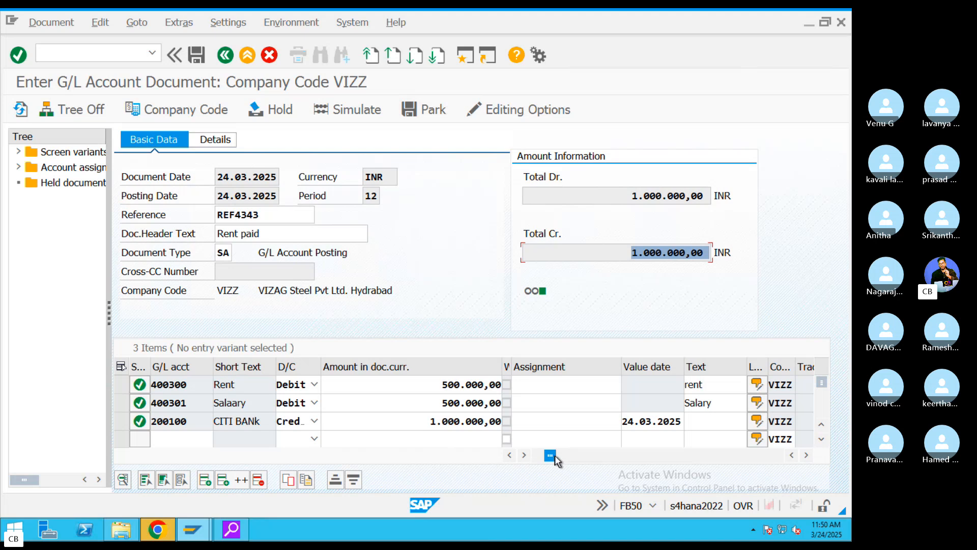
left_click_drag(553, 455, 579, 457)
left_click(577, 366)
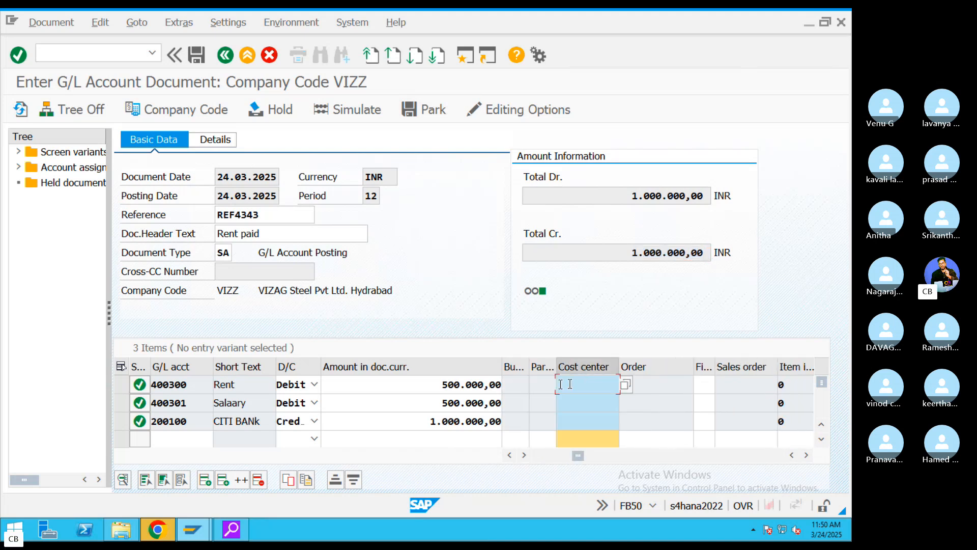
left_click(526, 377)
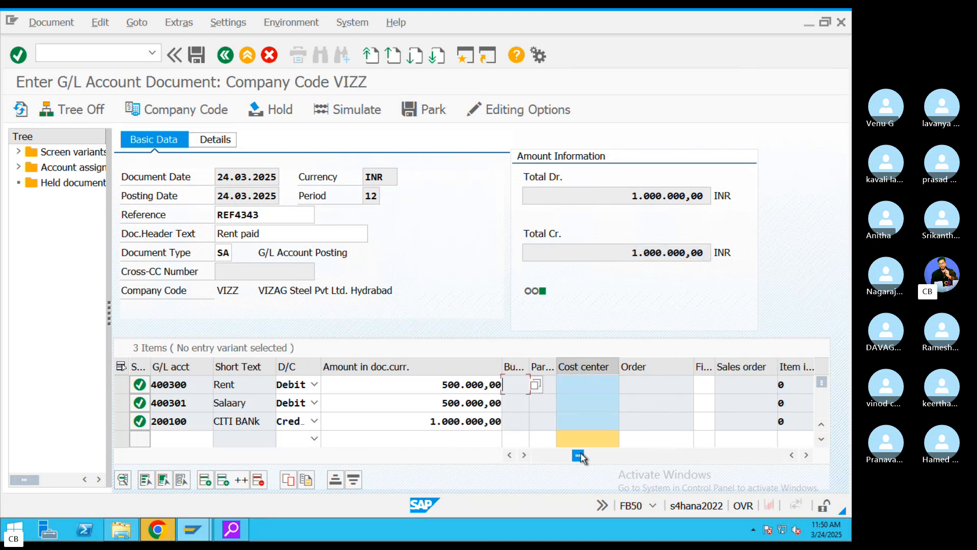
left_click_drag(580, 456, 515, 462)
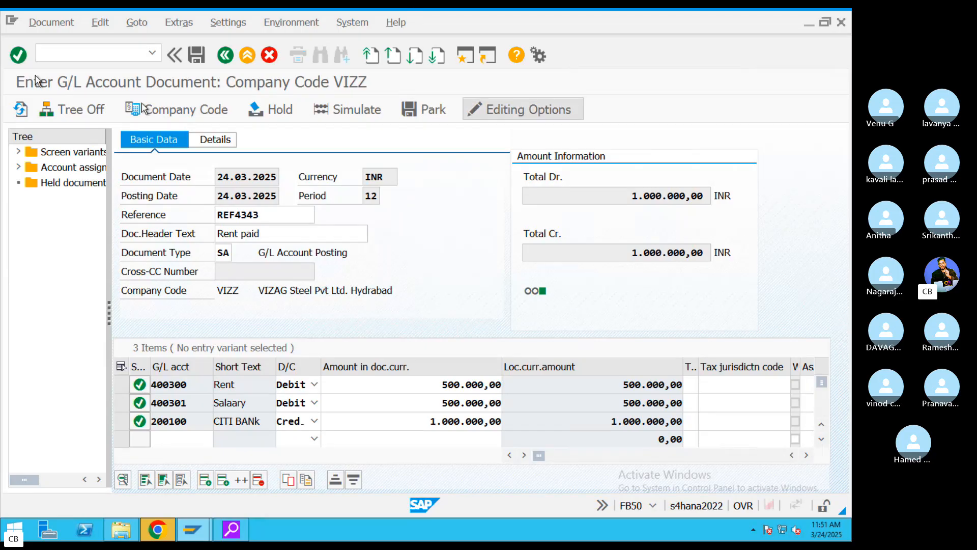
- Simulate the document overview, then post the rent and salary G/L document
left_click(363, 116)
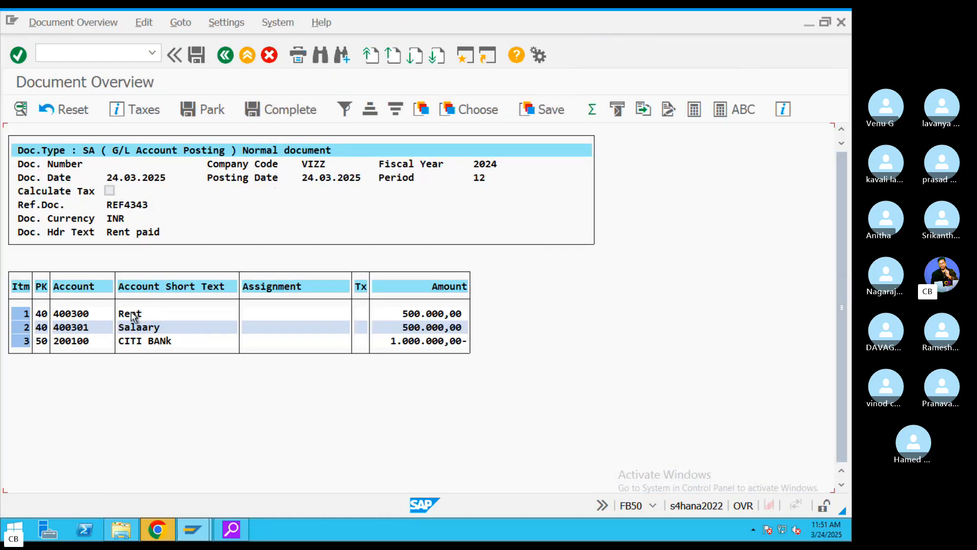
left_click(134, 315)
left_click(205, 53)
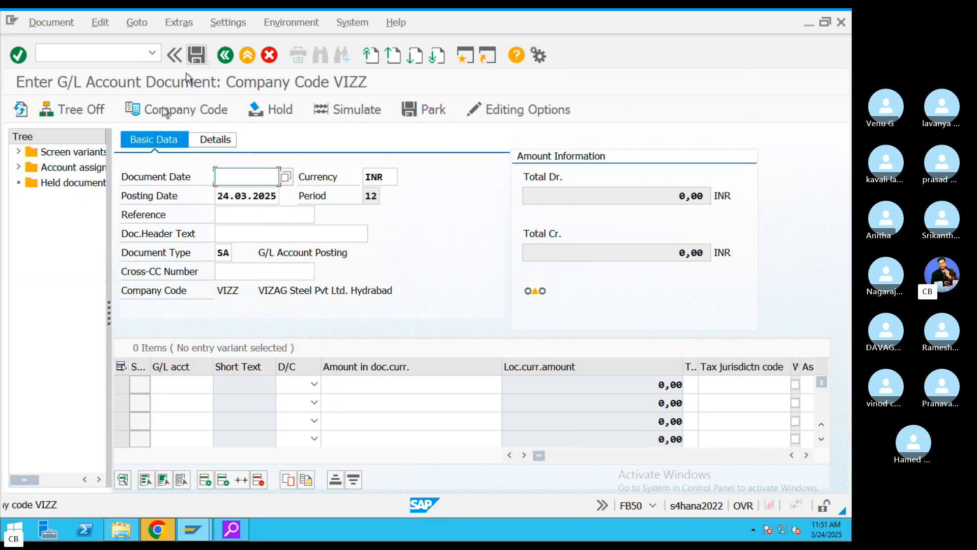
key("super+Tab")
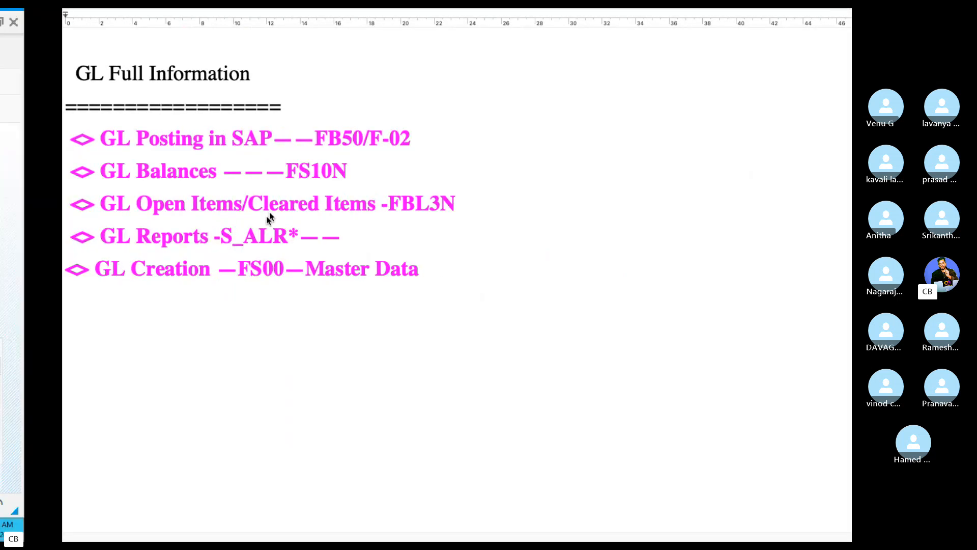
- Take the remote desktop out of full screen and close the Skype call participants panel
key("super+Tab")
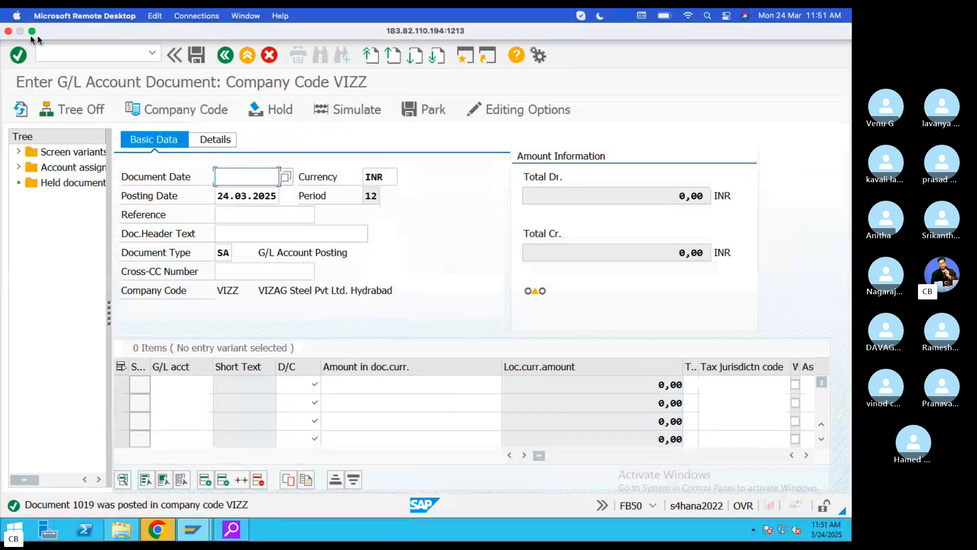
left_click(33, 31)
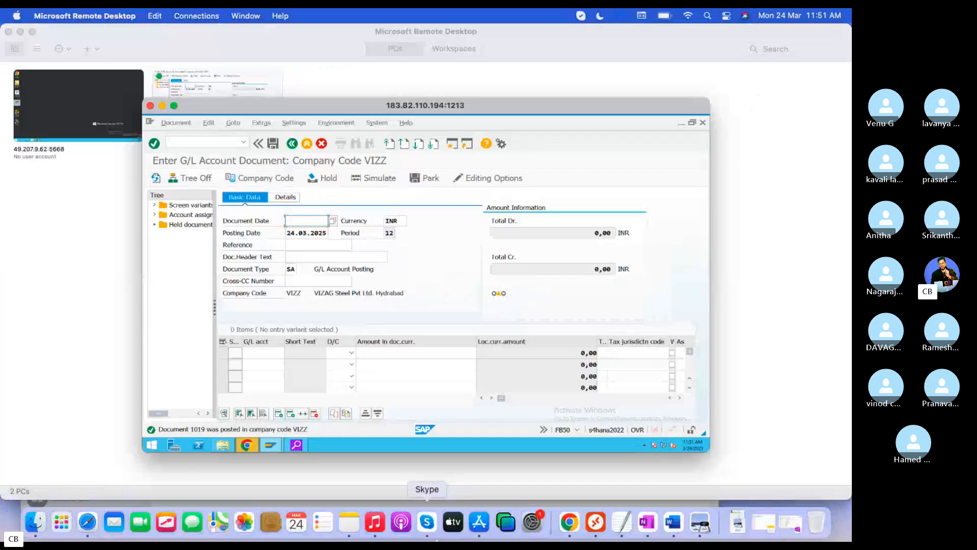
left_click(427, 521)
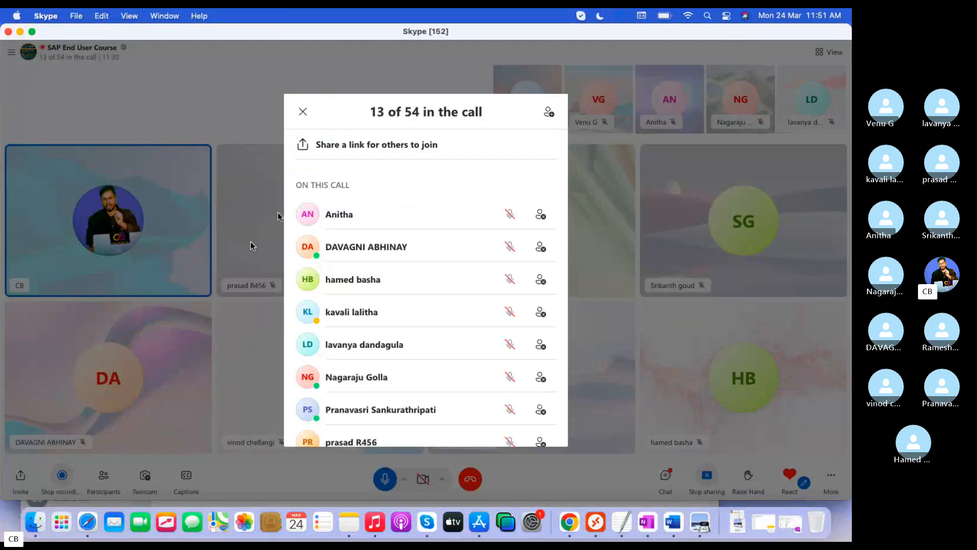
left_click(283, 210)
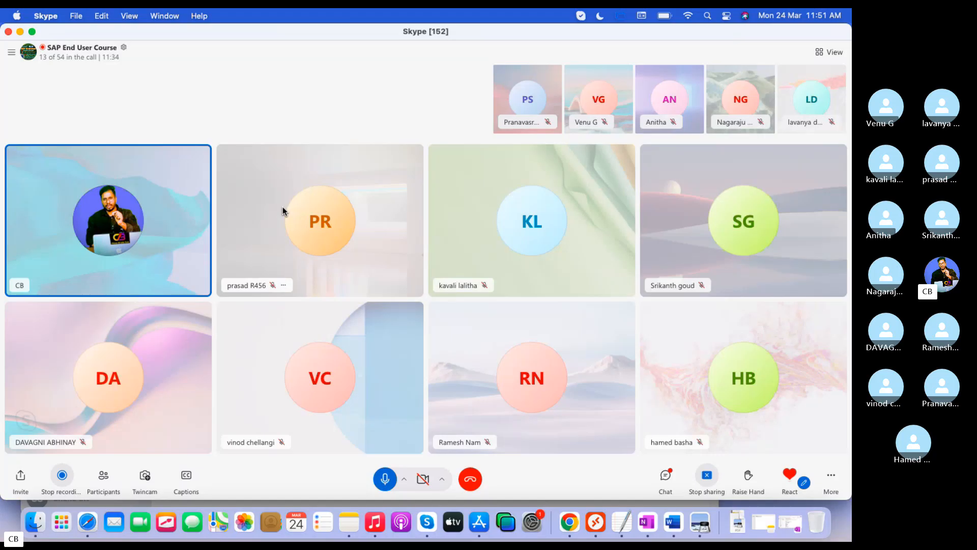
key("super+Tab")
- Highlight the 'GL Posting in SAP——FB50/F-02' line in the GL notes
left_click(614, 527)
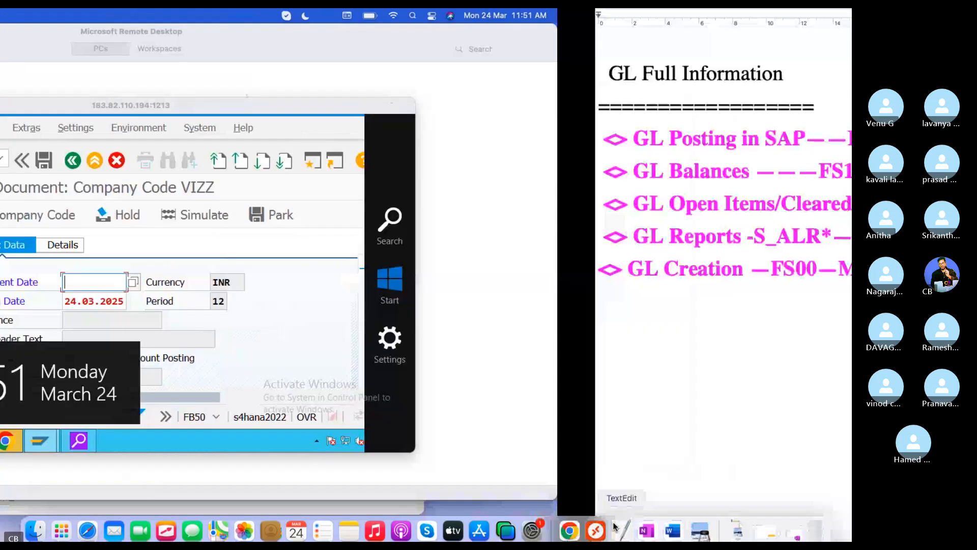
left_click_drag(362, 133, 1, 155)
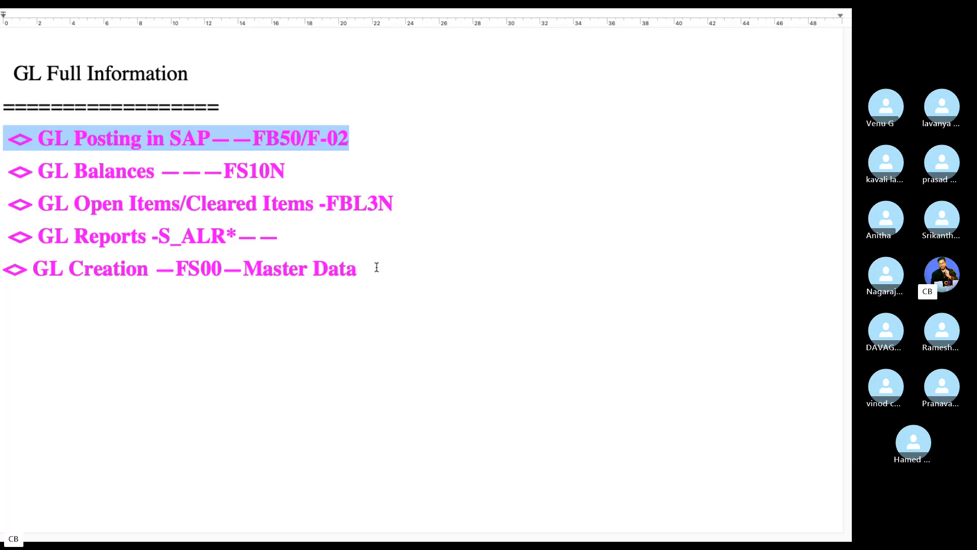
key("ctrl+Left")
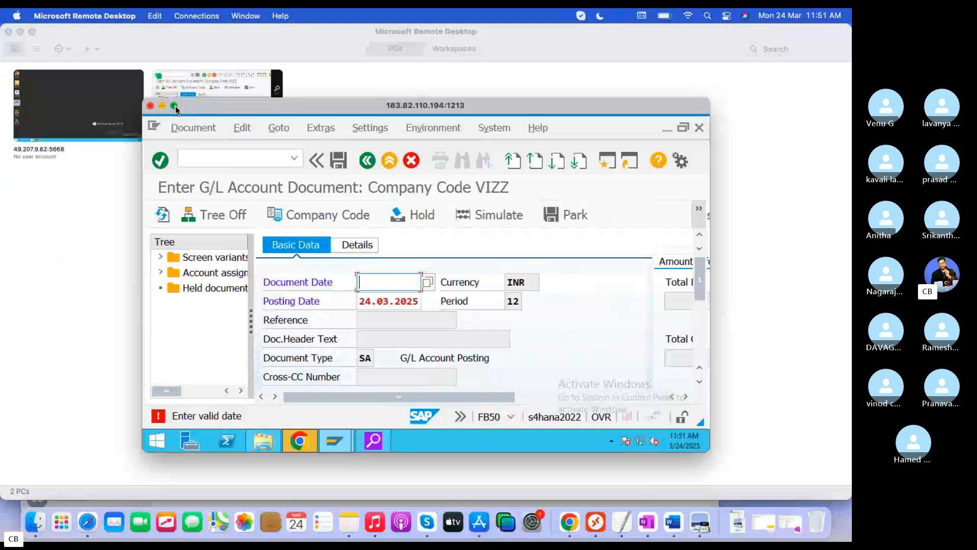
- Leave the unfinished FB50 entry, discarding its unsaved data
left_click(174, 106)
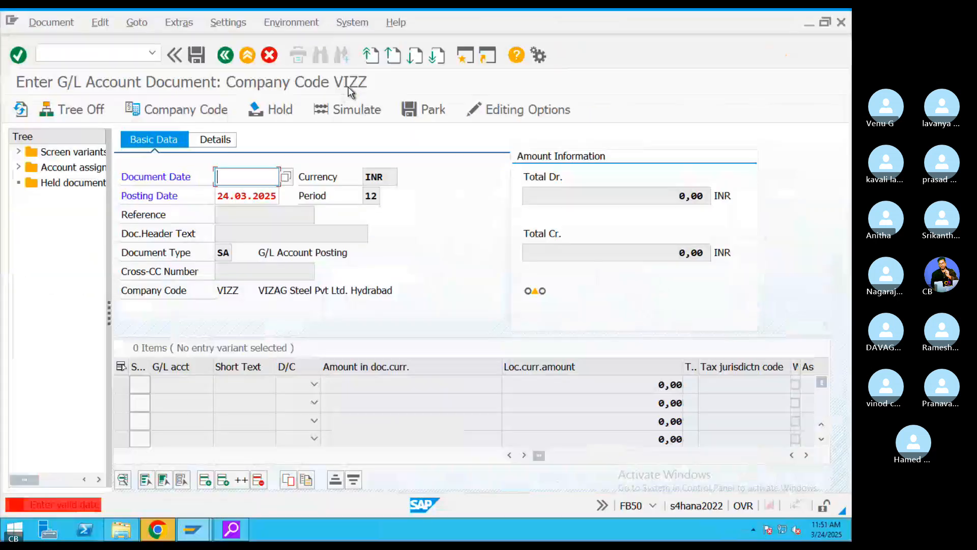
left_click(248, 55)
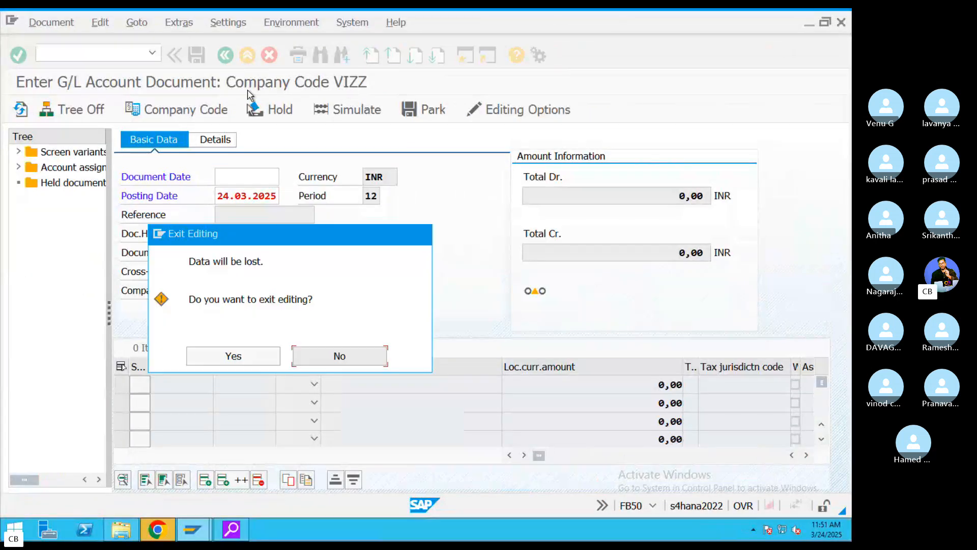
left_click(250, 355)
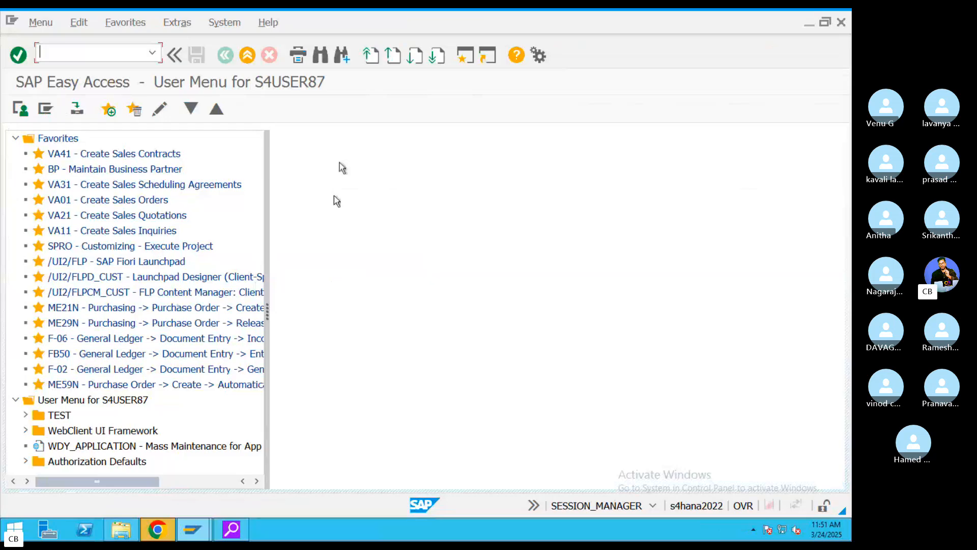
- Rerun FB50 from the recent transactions, then return with /n to SAP Easy Access
left_click(151, 52)
left_click(101, 68)
key("Return")
left_click(97, 60)
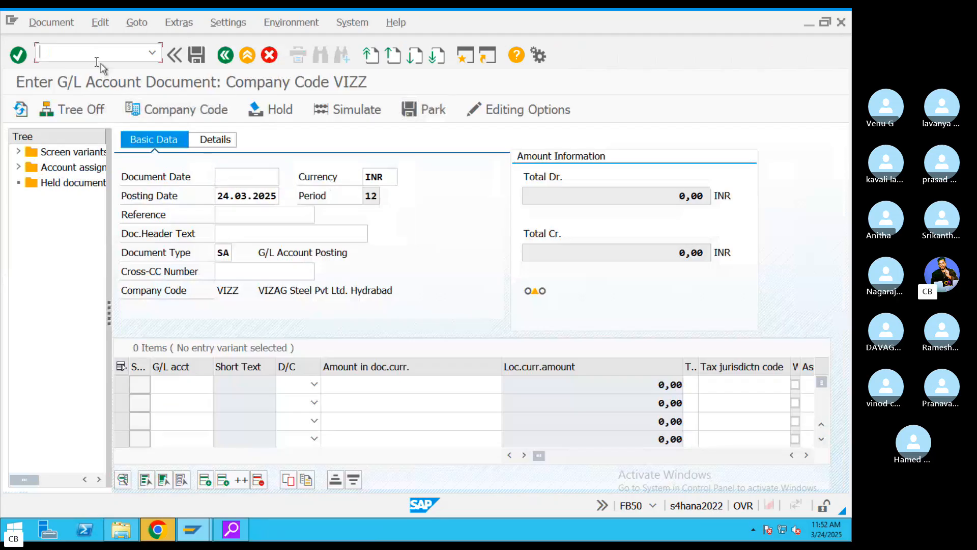
key("BackSpace")
key("Return")
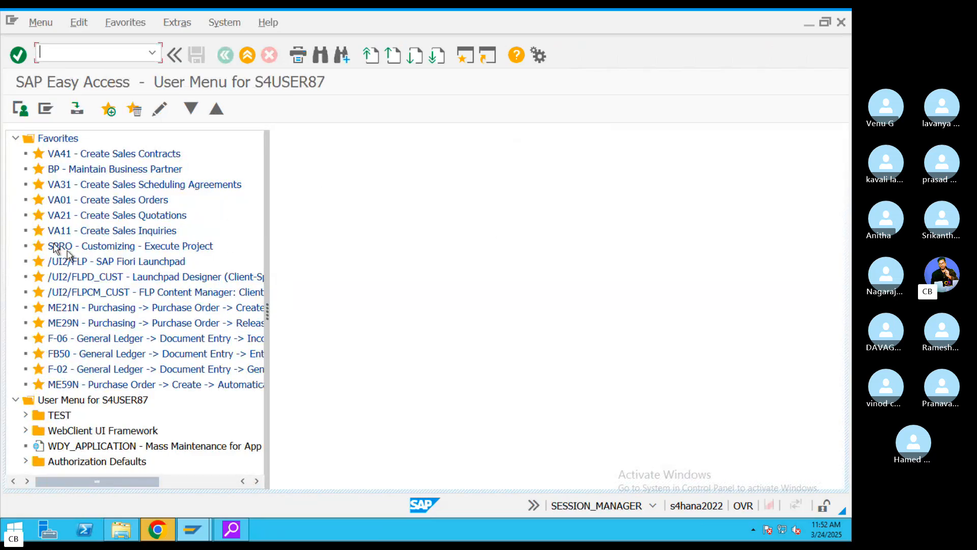
- Launch the /UI2/FLP - SAP Fiori Launchpad favorite from the Easy Access tree
left_click(74, 262)
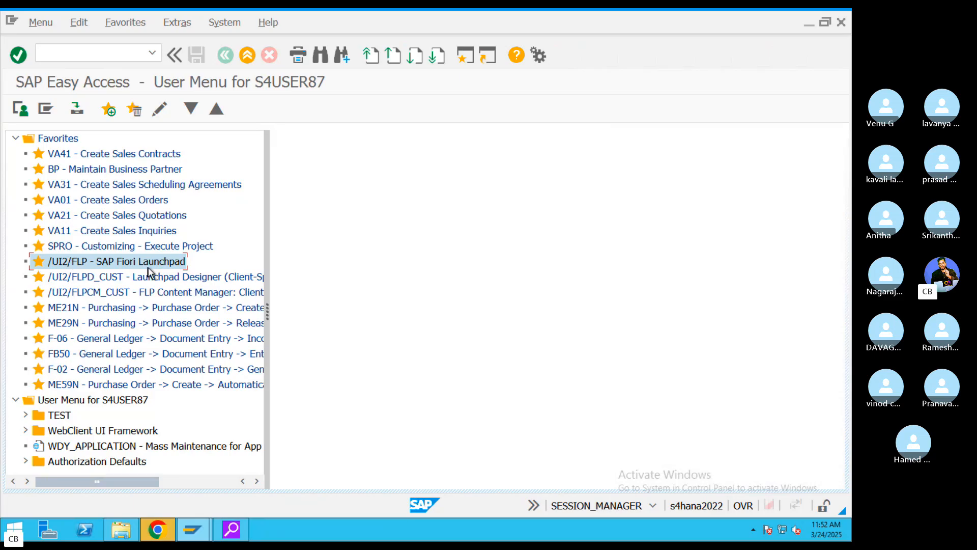
double_click(94, 262)
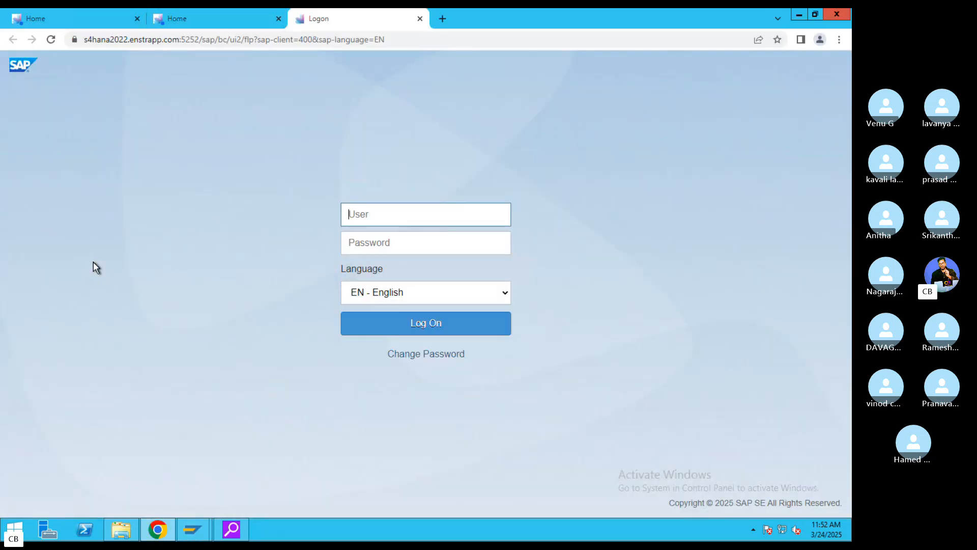
- Log on to the Fiori Launchpad with the browser's saved user name and password
double_click(387, 214)
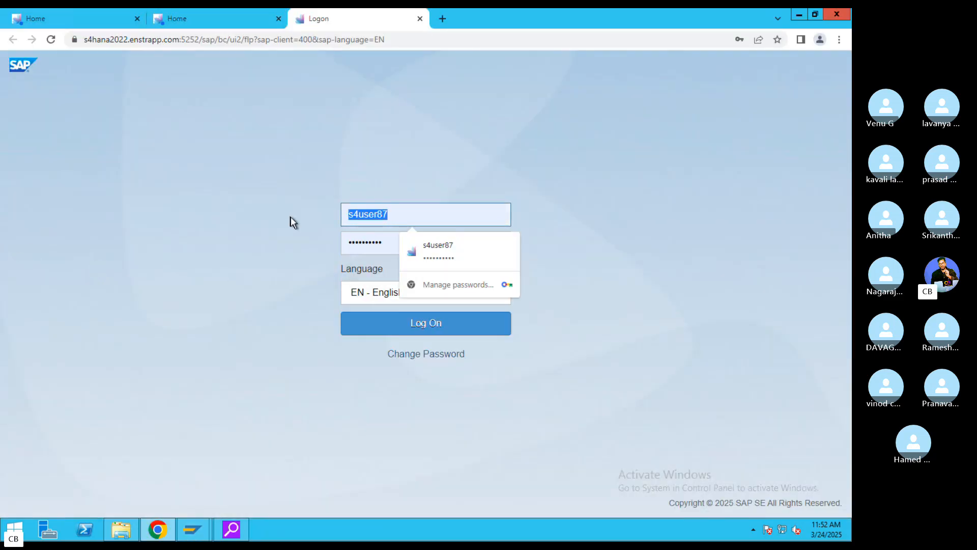
double_click(351, 241)
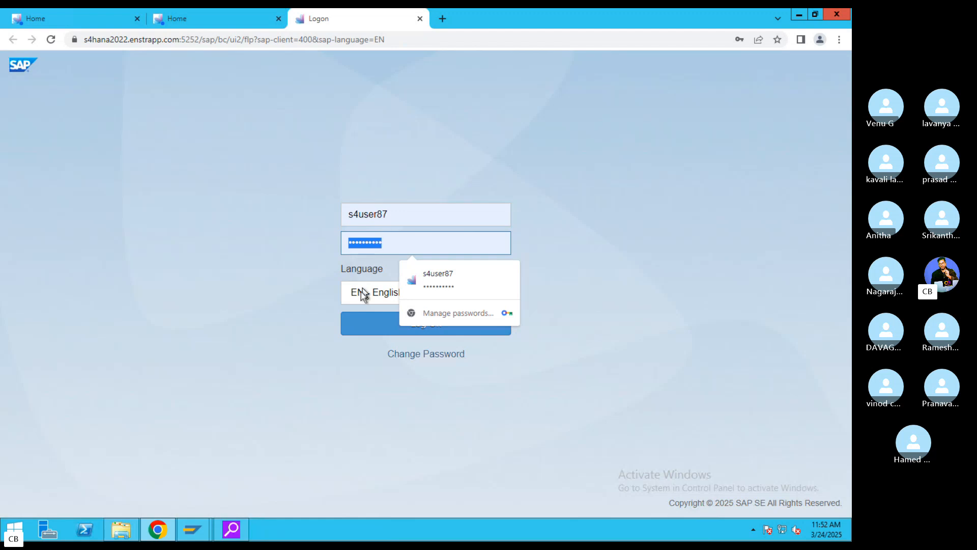
left_click(283, 41)
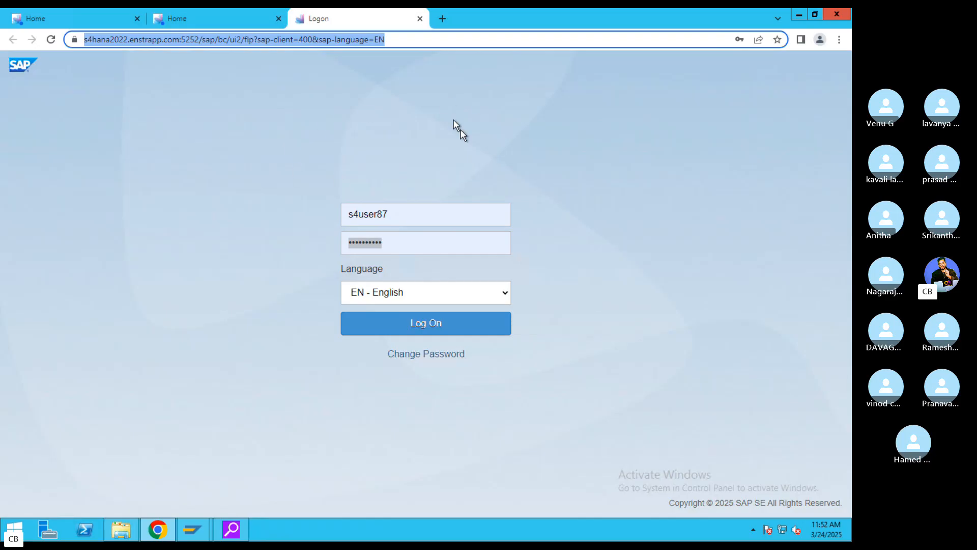
left_click(435, 320)
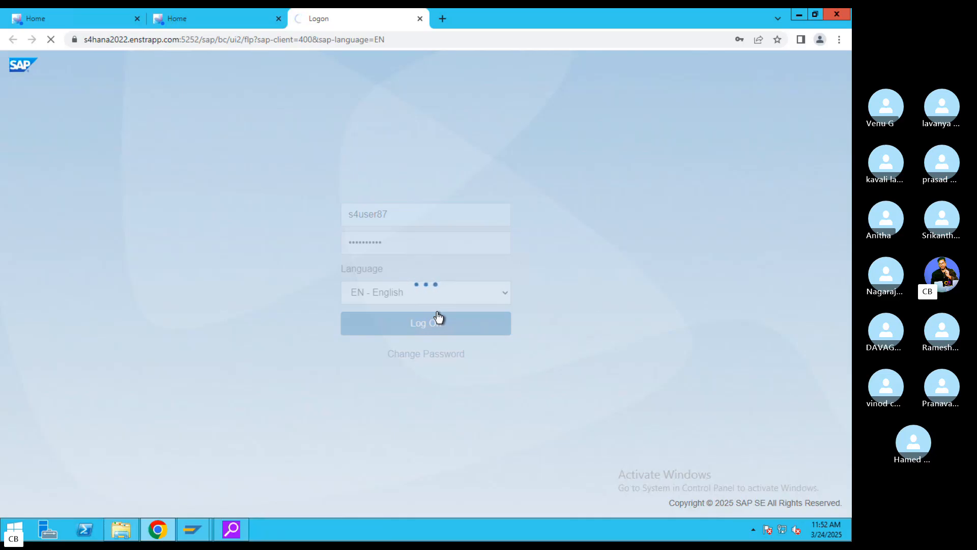
- Back in SAP Easy Access, start transaction F-02 for a G/L account posting
mouse_move(192, 529)
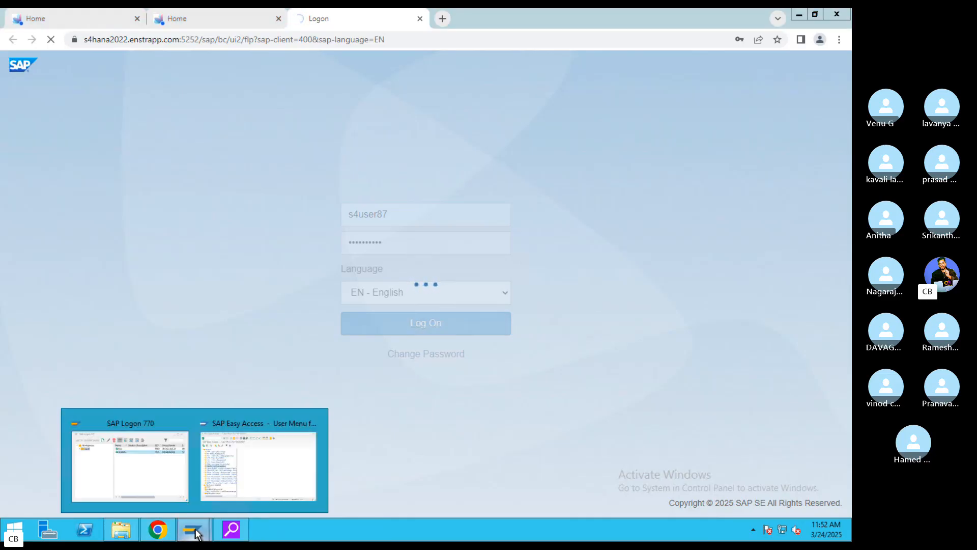
left_click(255, 487)
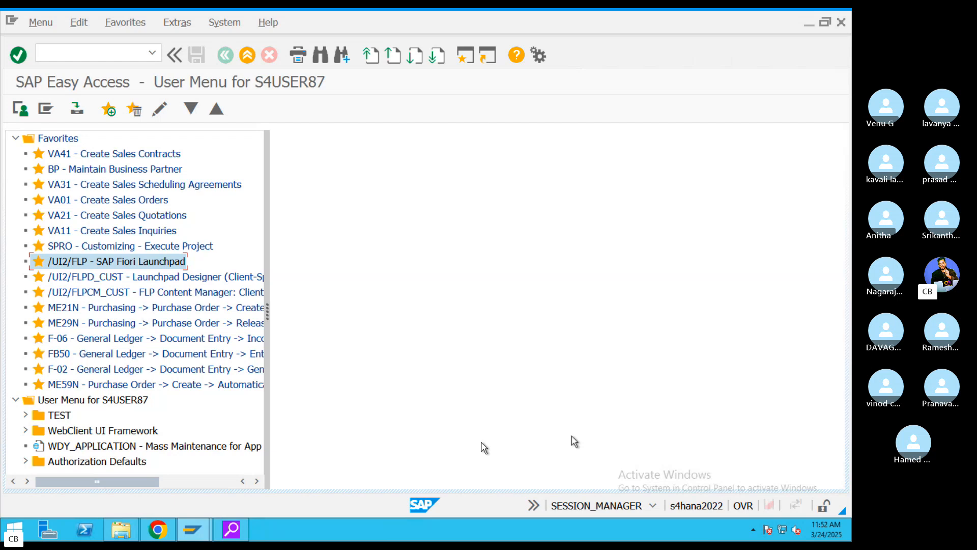
left_click(107, 57)
type("F-02")
key("Return")
- Enter posting key 40 on the first line item
scroll(236, 303, "down", 5)
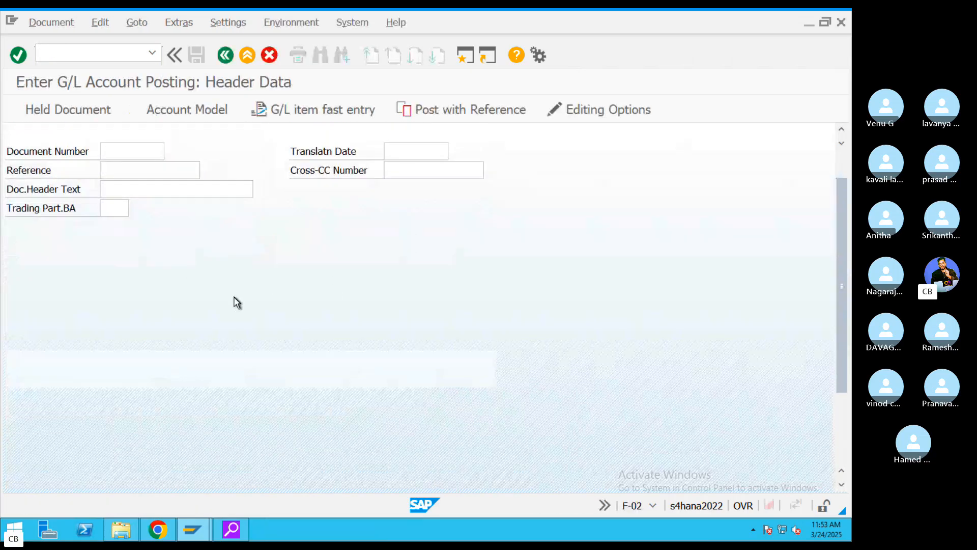
scroll(237, 303, "down", 1)
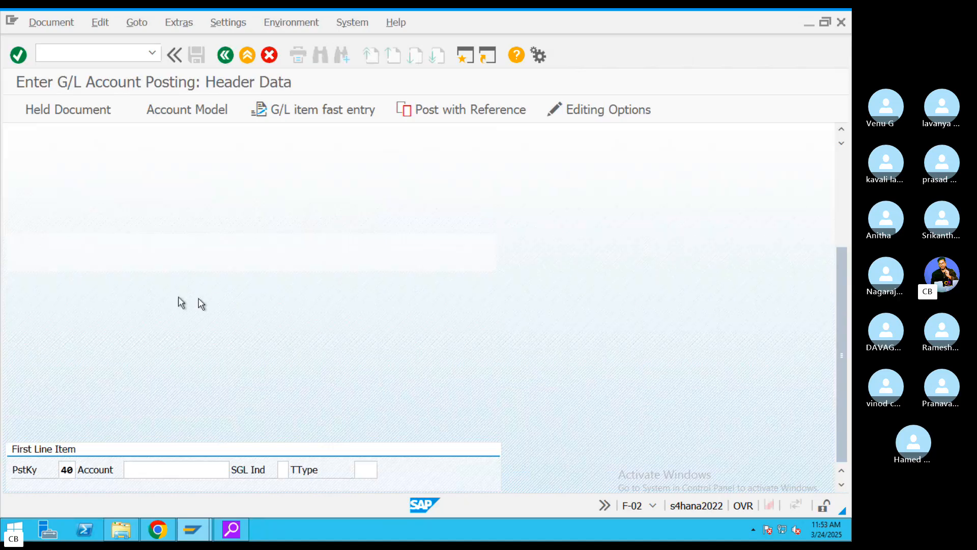
left_click(67, 470)
type("40")
double_click(71, 469)
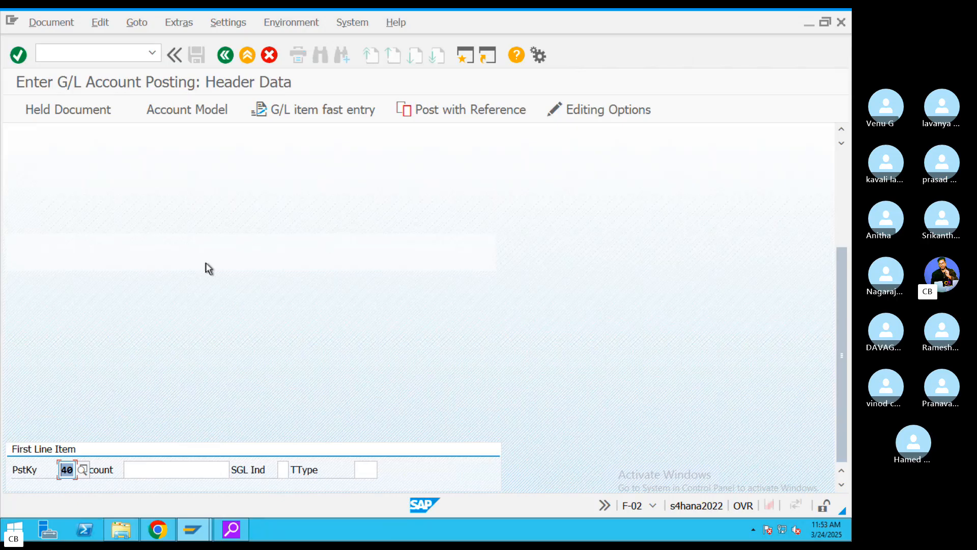
- Set document date 24.03.2025 and confirm document type SA, company code VIZZ, currency INR
scroll(203, 272, "up", 3)
scroll(202, 284, "up", 2)
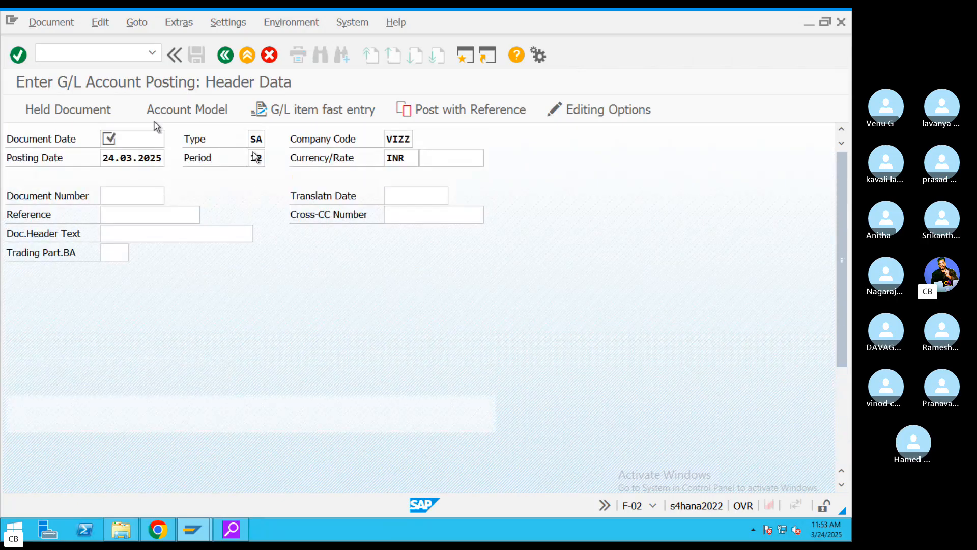
left_click(145, 138)
left_click(171, 138)
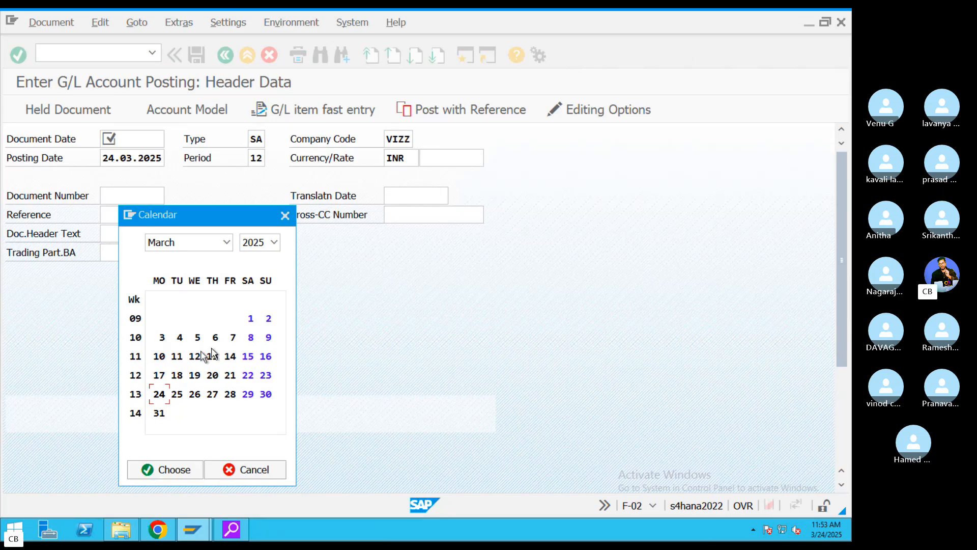
double_click(160, 395)
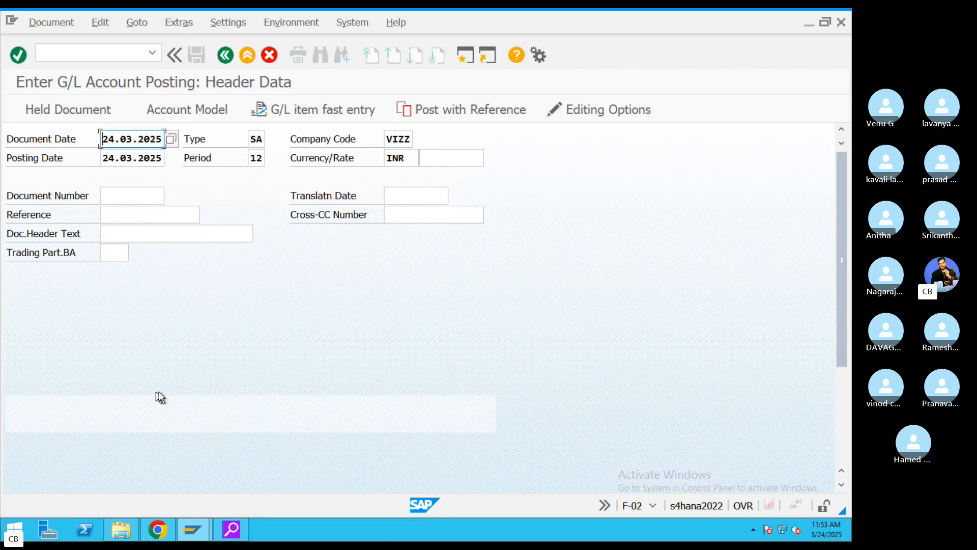
double_click(256, 139)
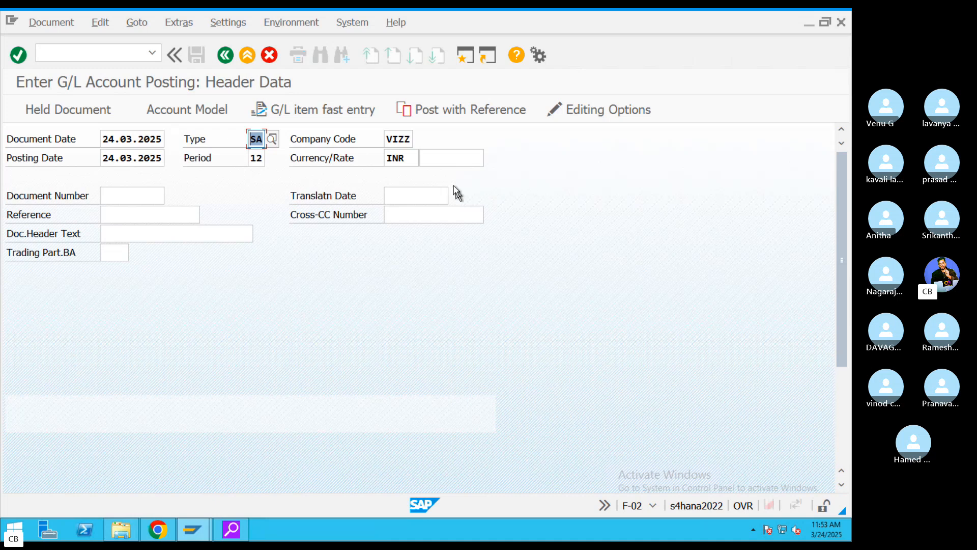
double_click(399, 139)
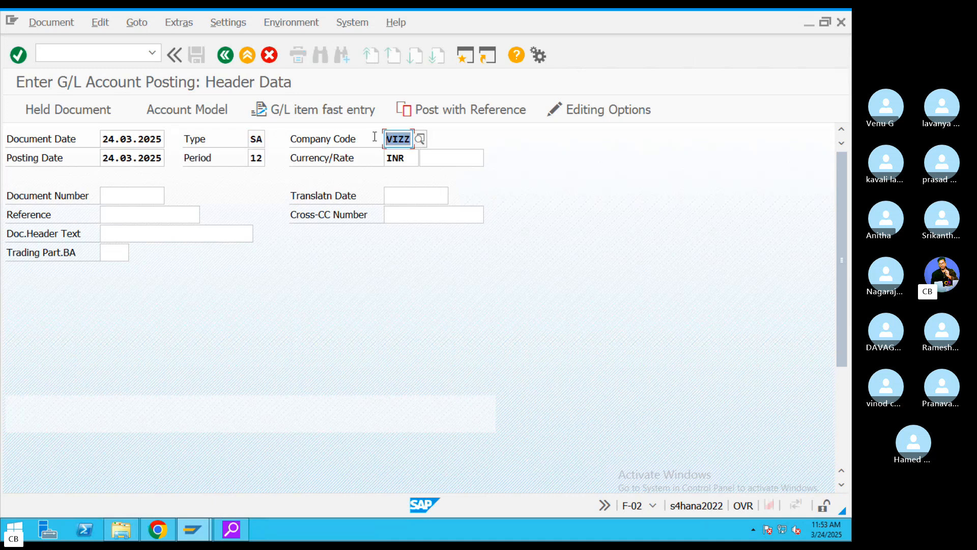
double_click(411, 158)
- Fill in the header reference INR4434
left_click(145, 214)
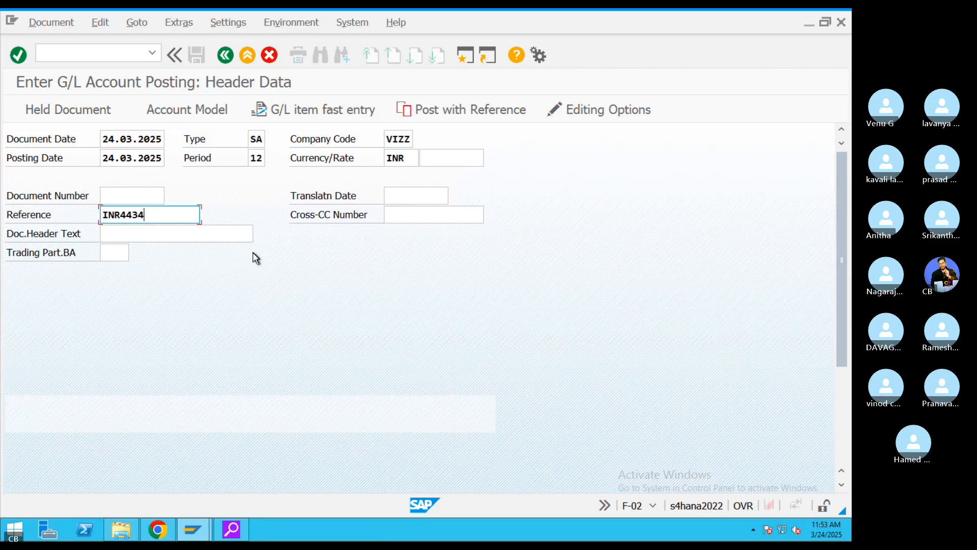
scroll(259, 286, "down", 3)
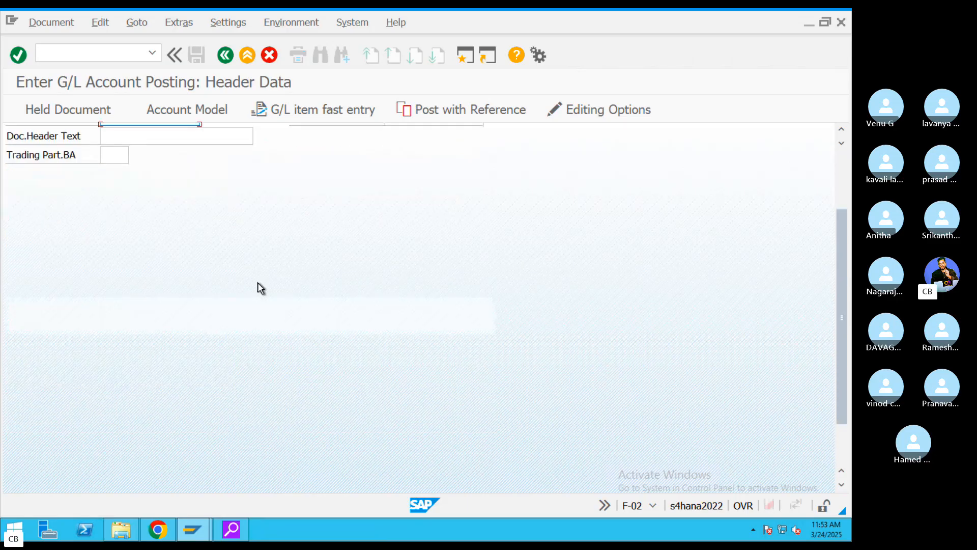
scroll(259, 287, "down", 3)
left_click(210, 472)
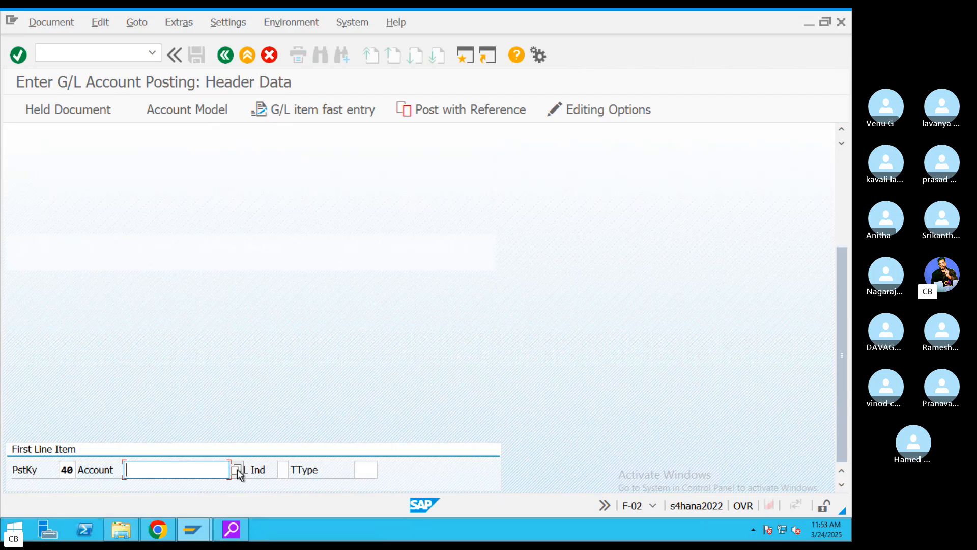
- Pick the Rent account 400300 from the VIZZ G/L account list for line one
left_click(237, 470)
left_click(466, 502)
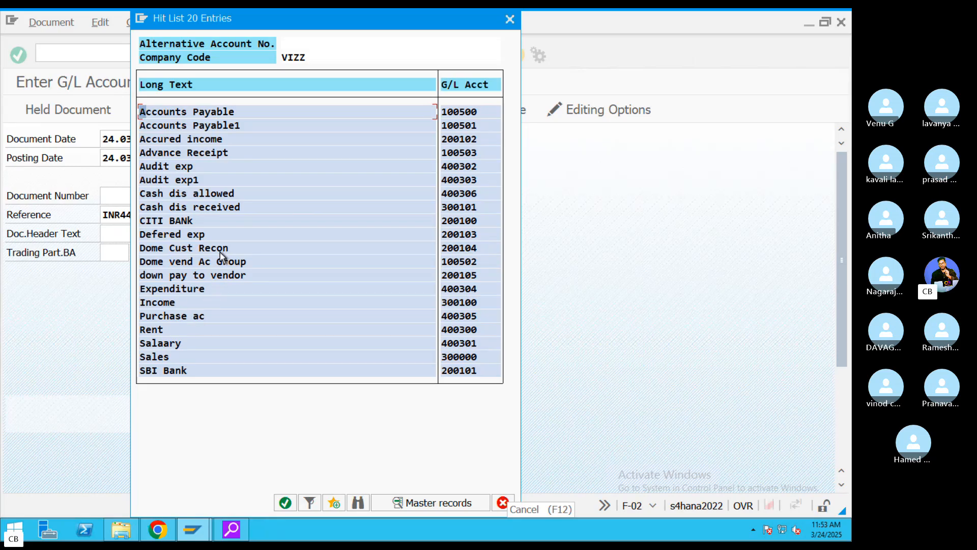
double_click(161, 328)
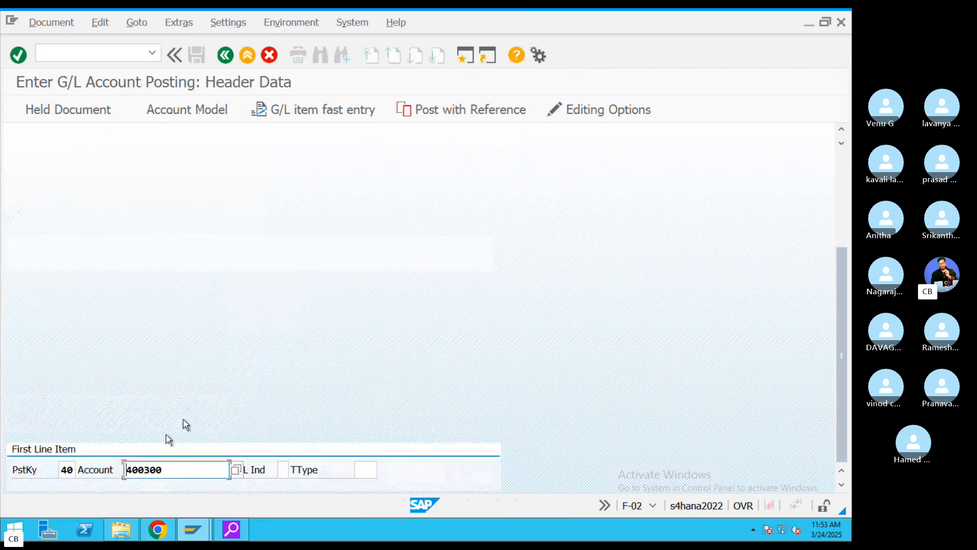
double_click(66, 469)
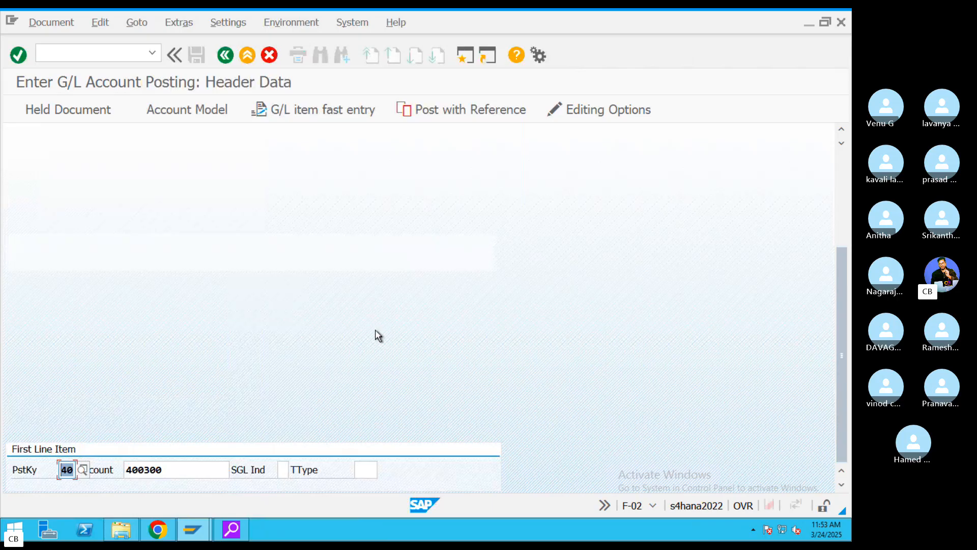
- Enter amount 100000 and item text Rent on the 400300 debit line
scroll(373, 339, "up", 5)
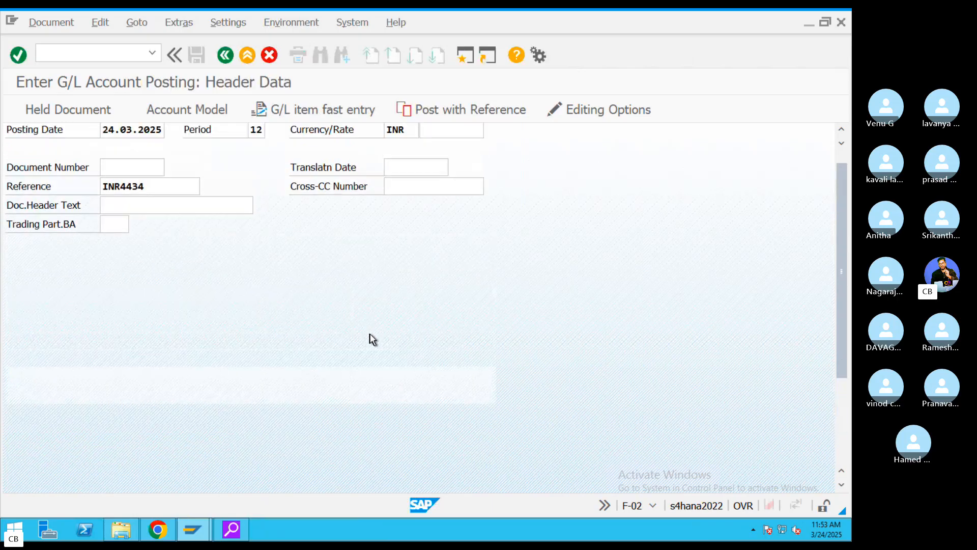
scroll(373, 339, "up", 2)
key("Return")
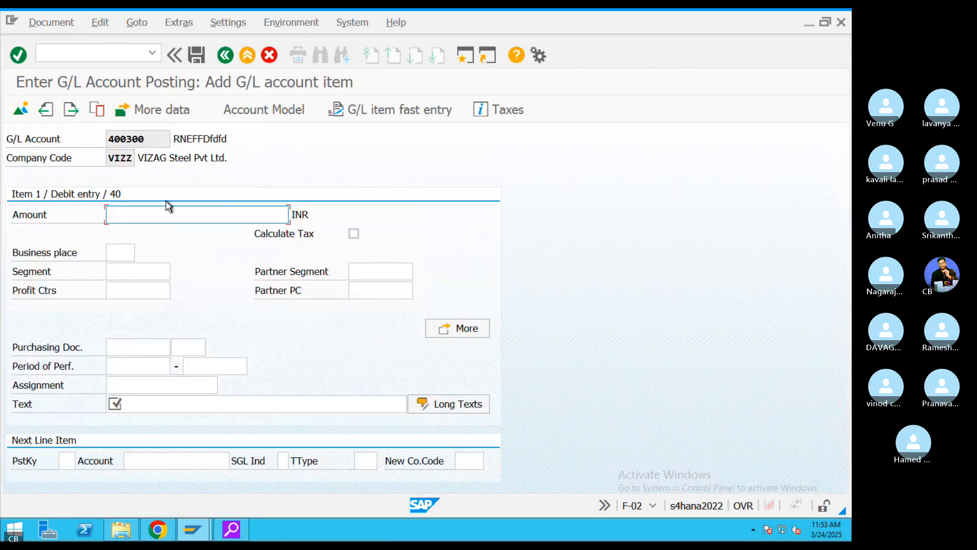
type("100000")
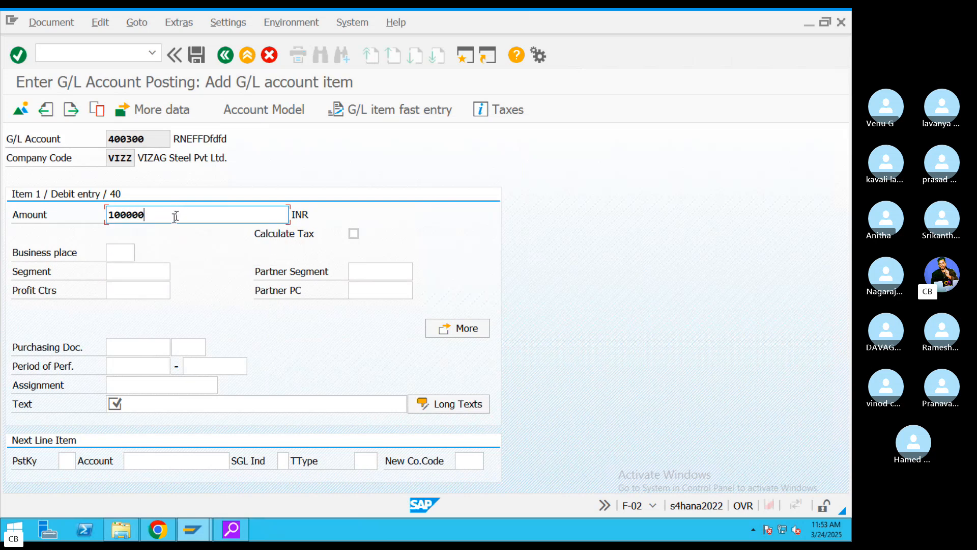
left_click_drag(175, 212, 70, 211)
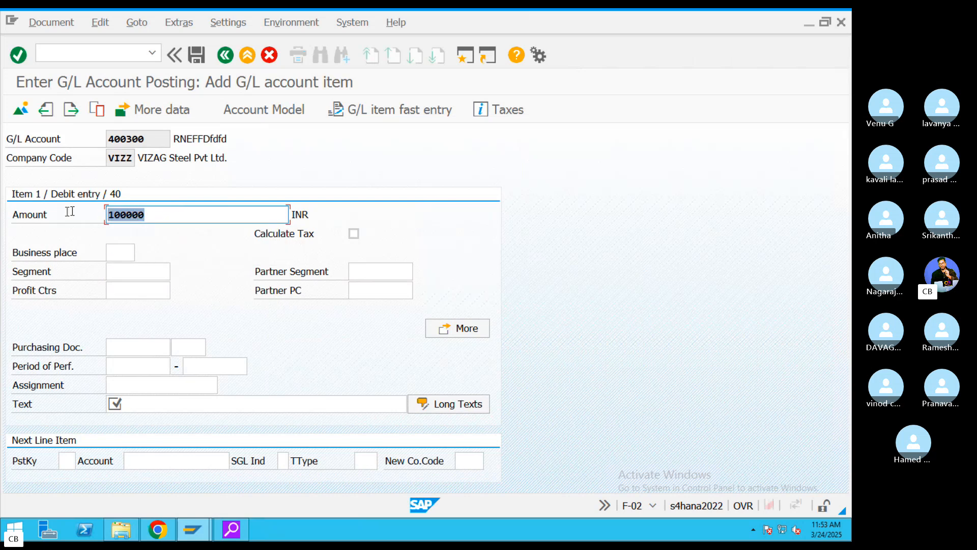
left_click(146, 402)
type("Rent")
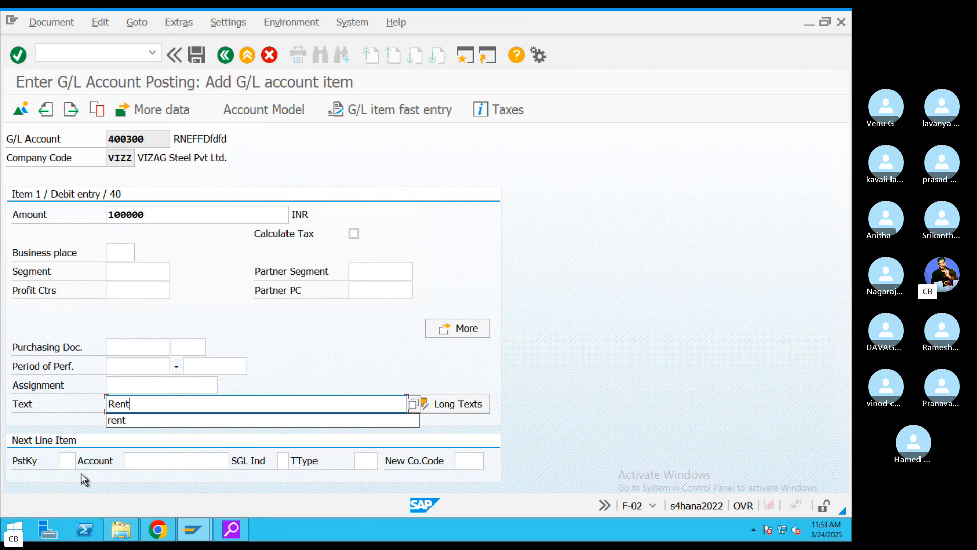
- Add a next line with posting key 40 and the Salaary account 400301
left_click(68, 461)
type("40")
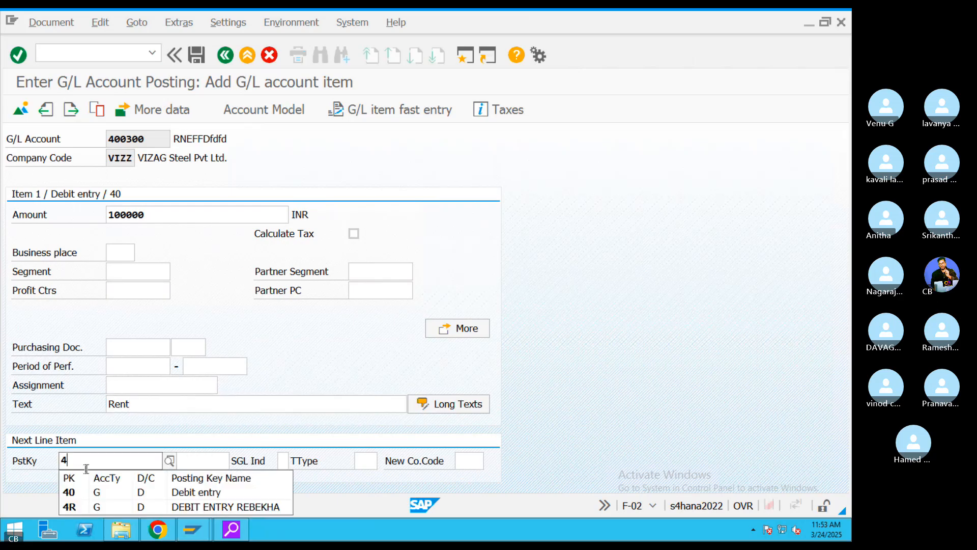
left_click(230, 407)
left_click(187, 457)
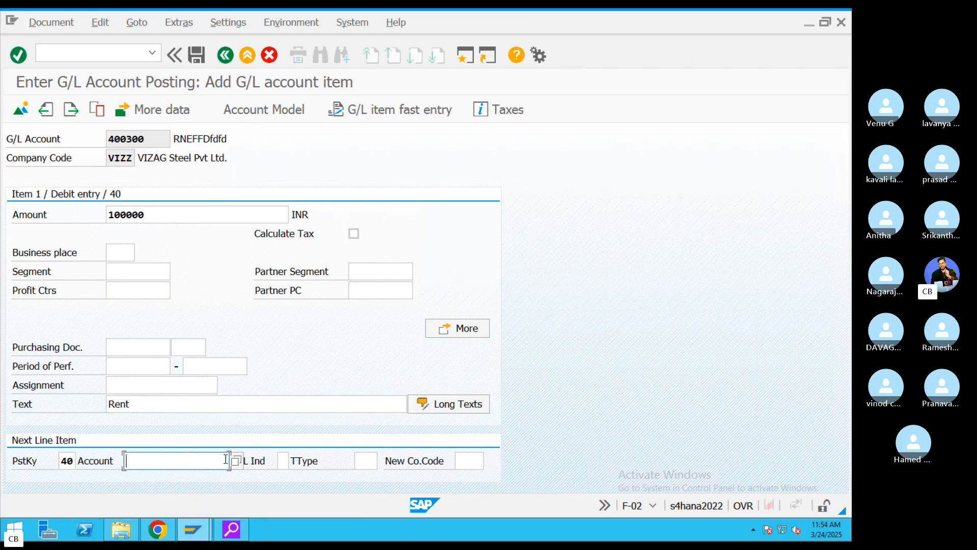
left_click(234, 462)
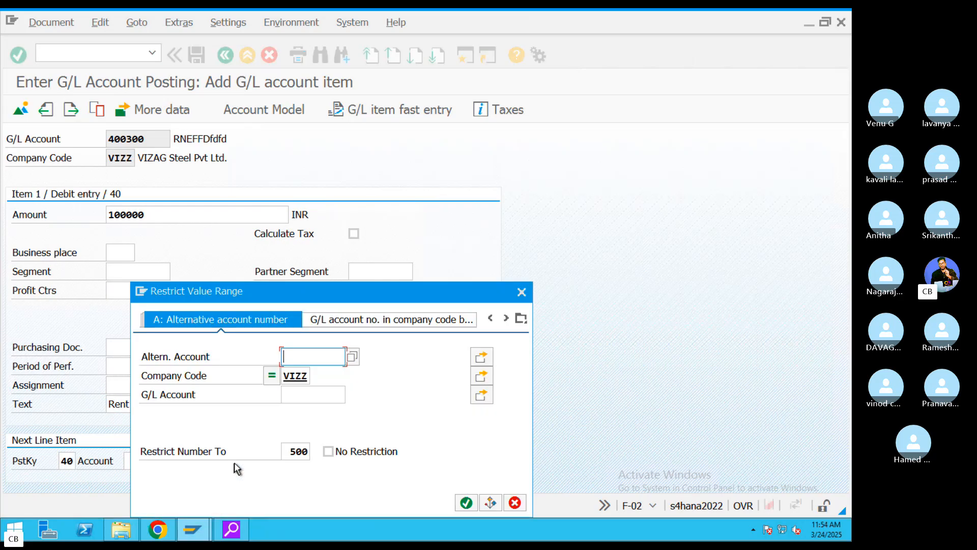
left_click(467, 502)
left_click(178, 344)
double_click(178, 344)
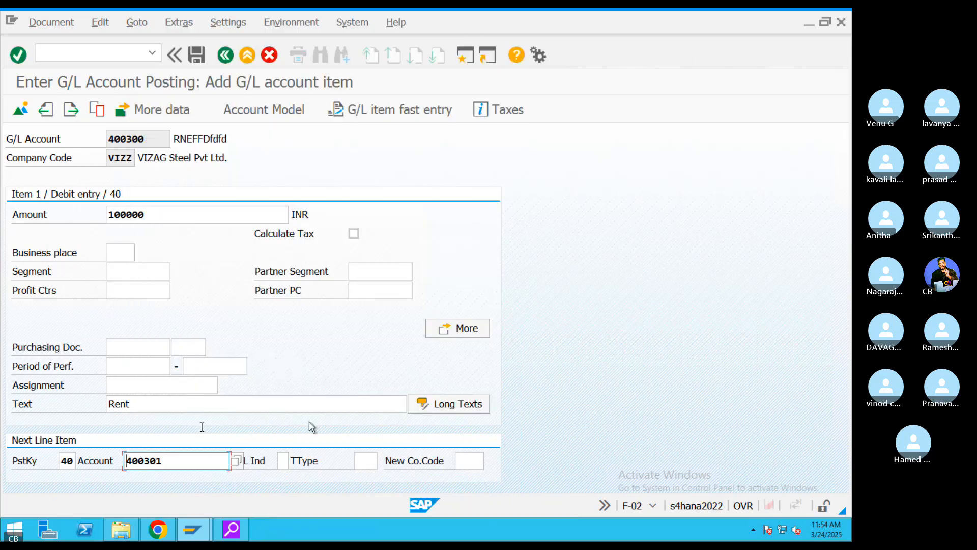
key("Return")
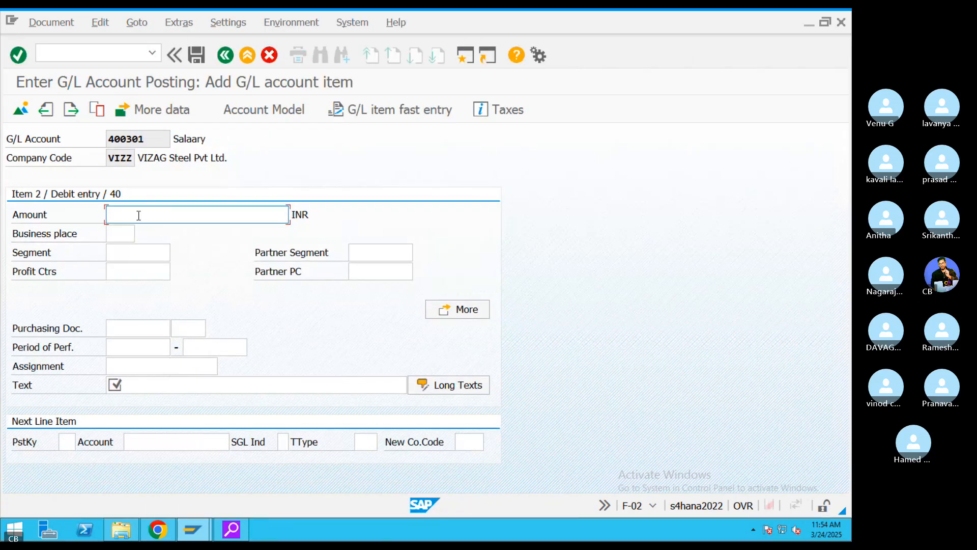
- Enter amount 100000 and text Salary on the 400301 line
type("1")
left_click(141, 233)
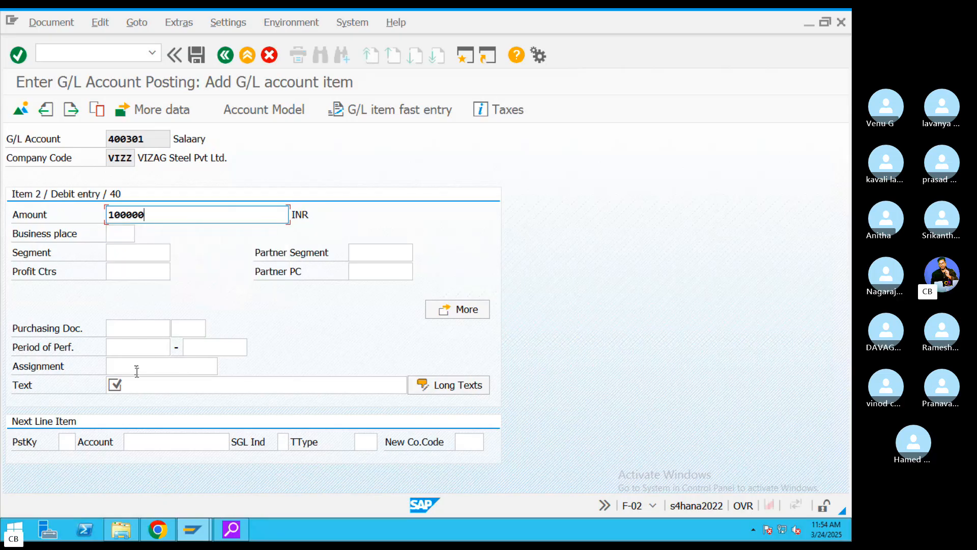
left_click(194, 390)
type("Sala")
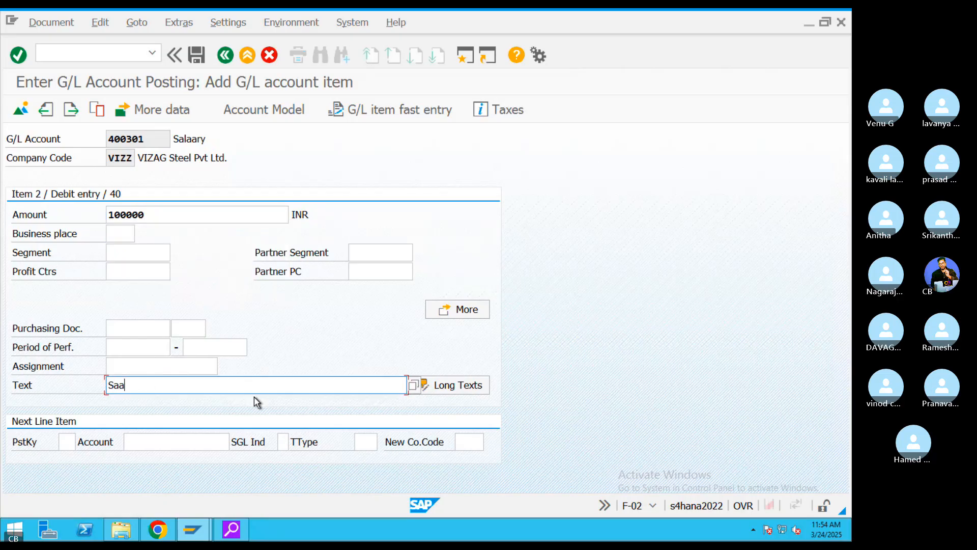
left_click(257, 402)
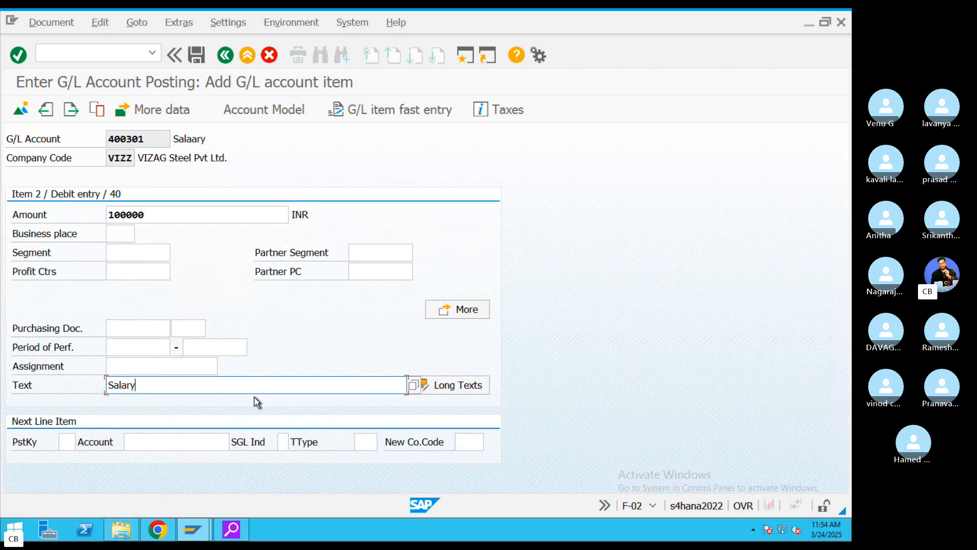
- Add a credit line with posting key 50 for the CITI BANk account 200100
left_click(70, 442)
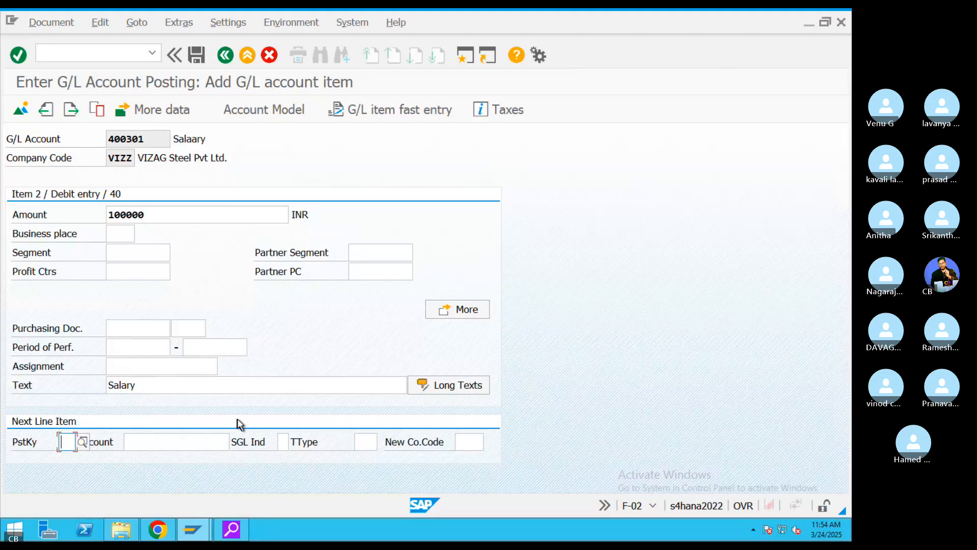
type("50")
left_click(304, 482)
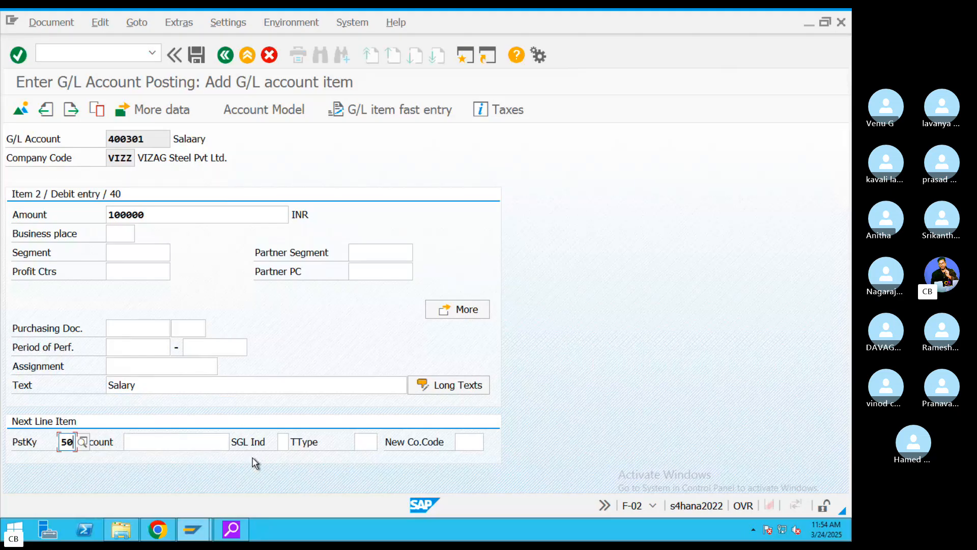
left_click(212, 442)
left_click(236, 443)
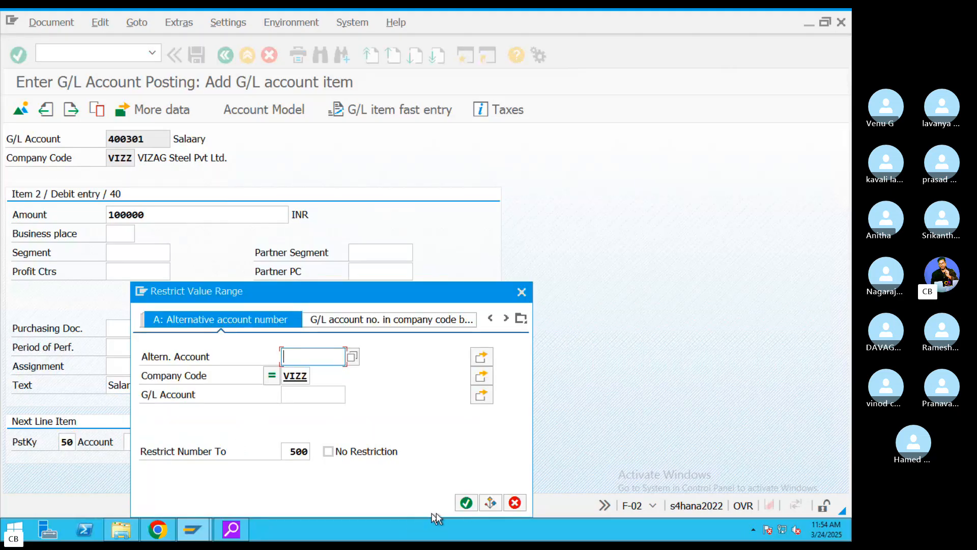
left_click(465, 502)
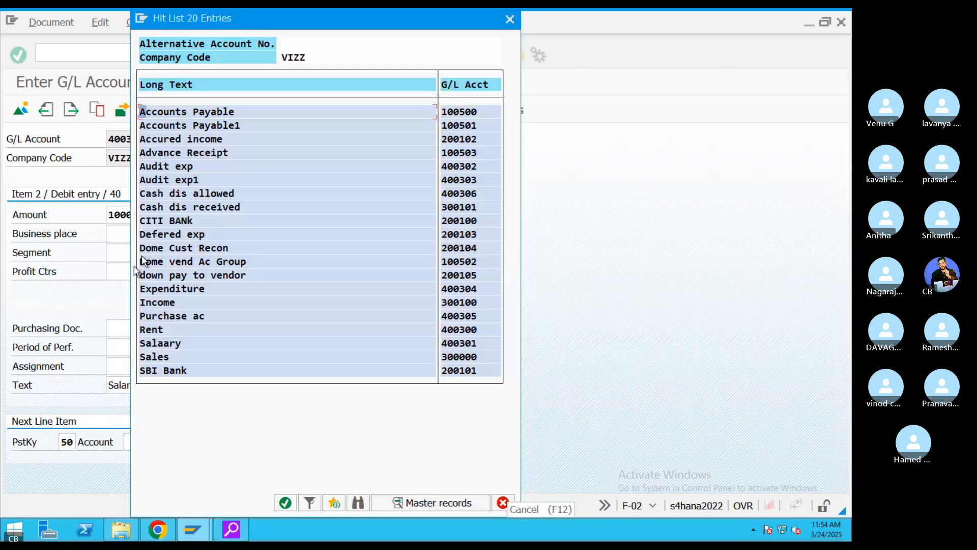
double_click(173, 220)
key("Return")
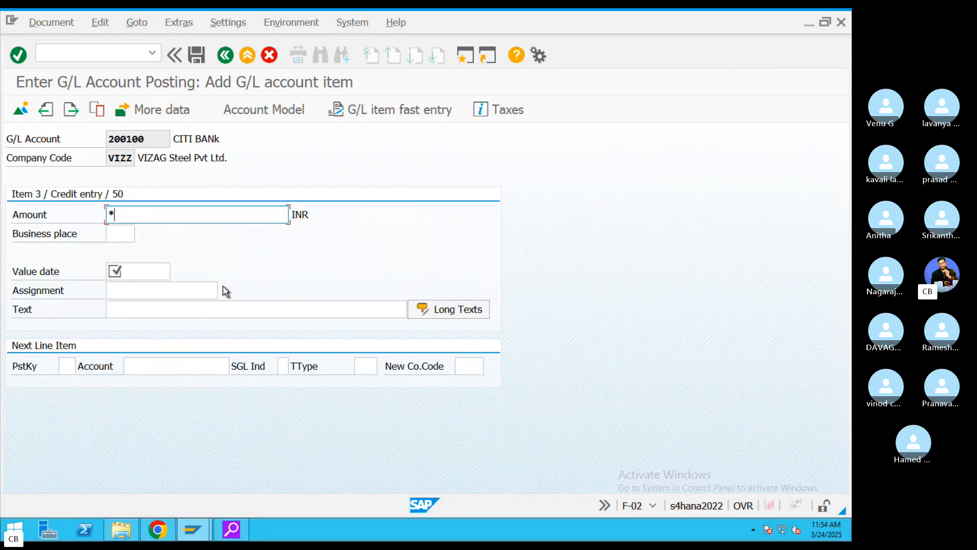
- Set the credit line's value date to 24.03.2025
left_click(169, 275)
left_click(177, 273)
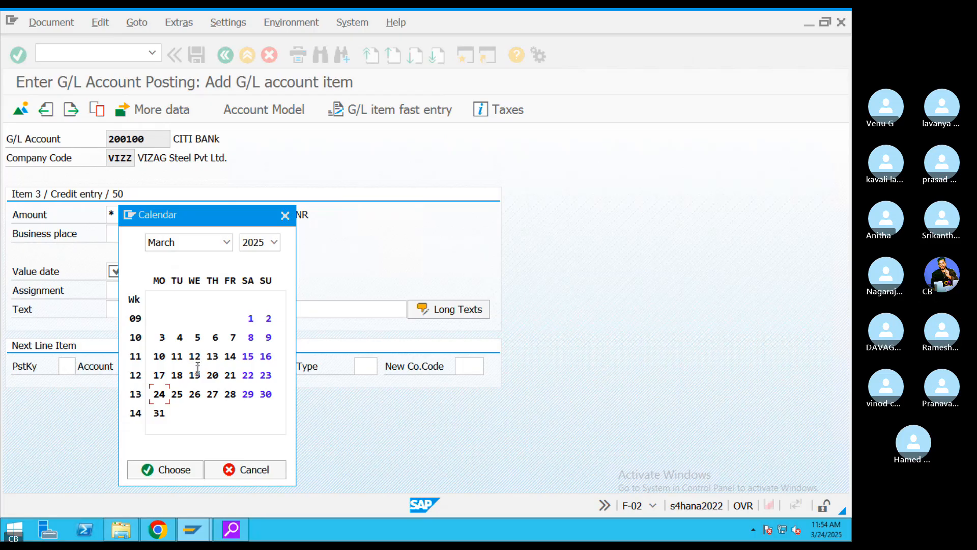
double_click(159, 394)
key("Tab")
key("Tab")
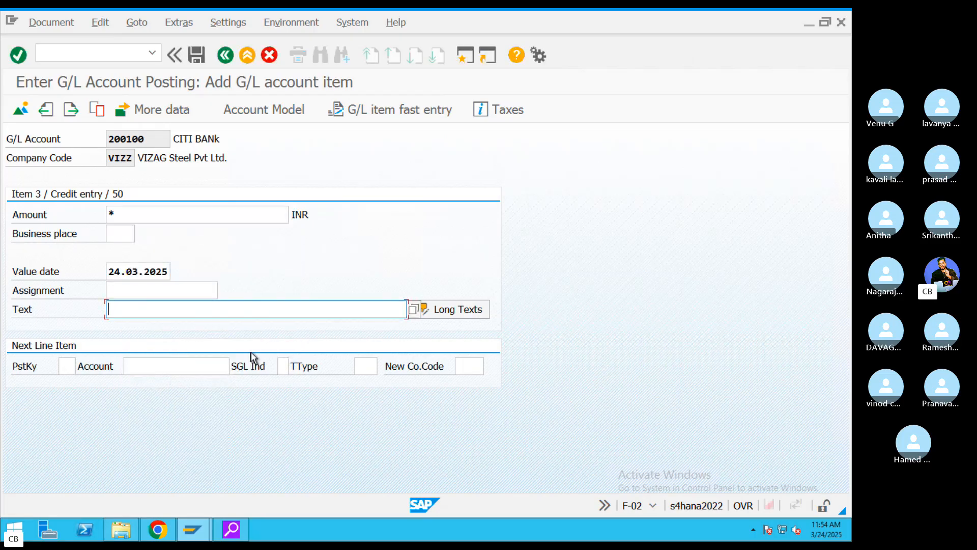
- Type the item text 'rent & Salary posted with CITI Bank' on the credit line
type("T")
key("BackSpace")
type("rent & slar")
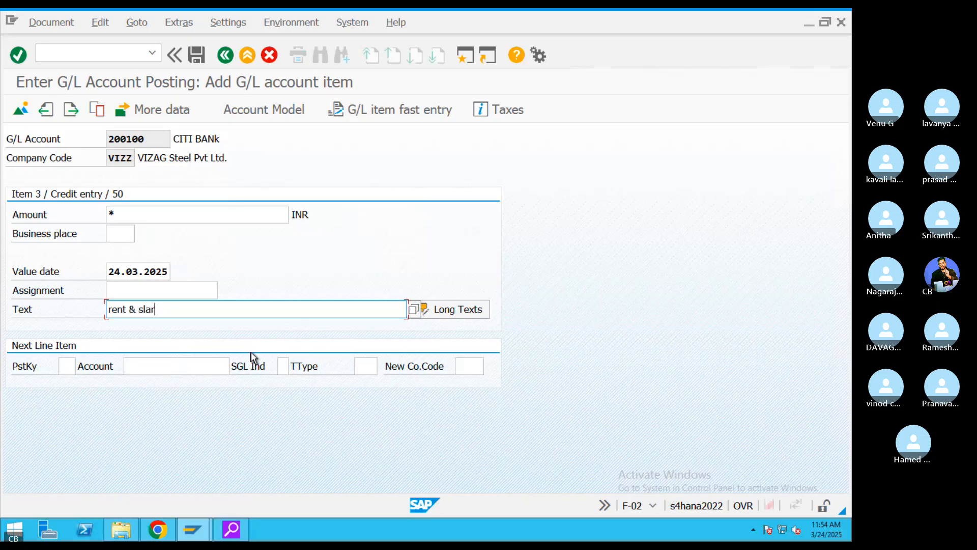
key("BackSpace")
key("BackSpace")
key("BackSpace")
key("BackSpace")
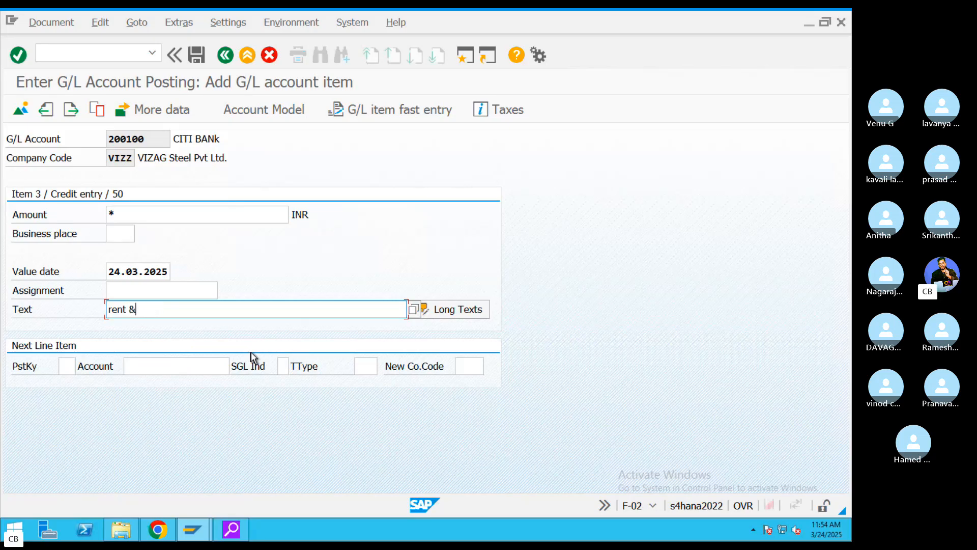
type("Salary posted wth")
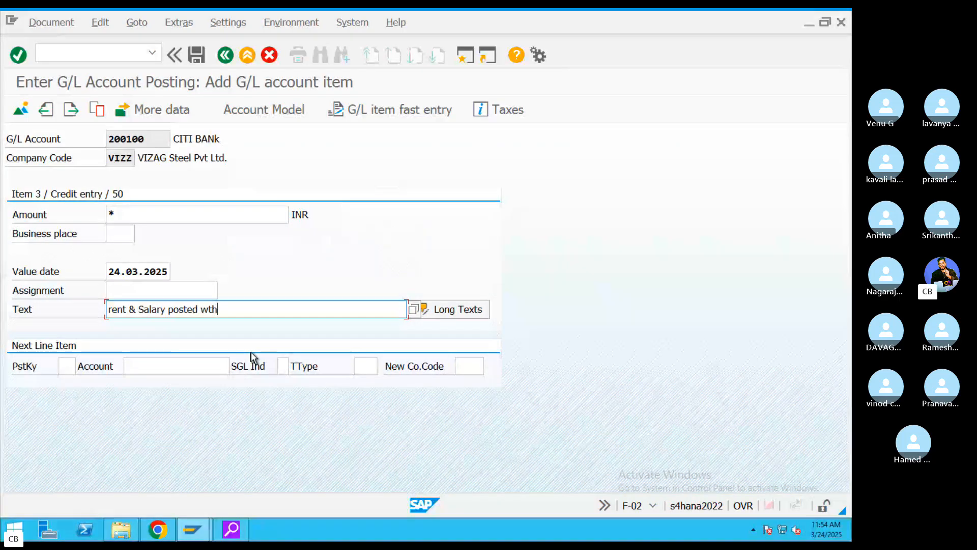
key("BackSpace")
key("BackSpace")
type("ith CITY B")
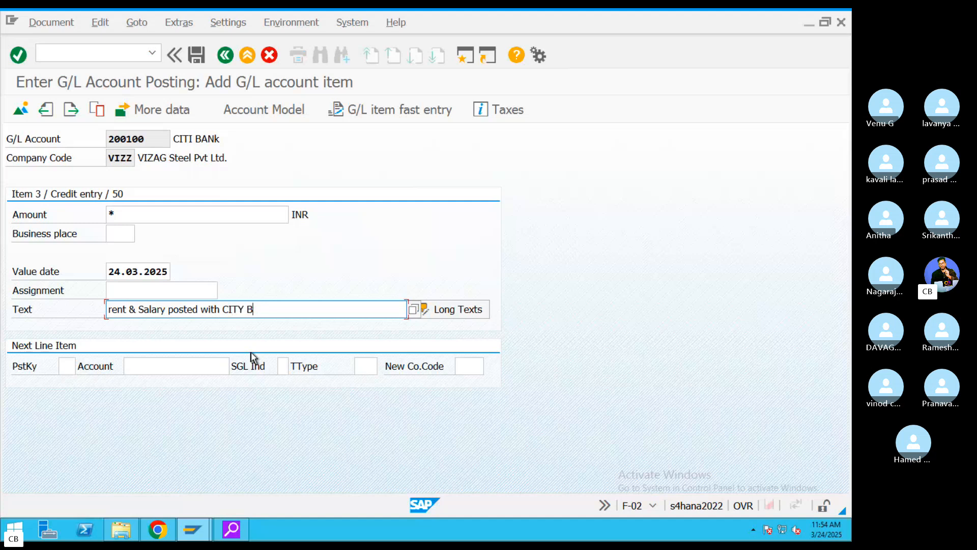
key("BackSpace")
key("BackSpace")
type("I B")
- Simulate the posting to verify 200.000,00 balance, then save it as document 1020
left_click(31, 23)
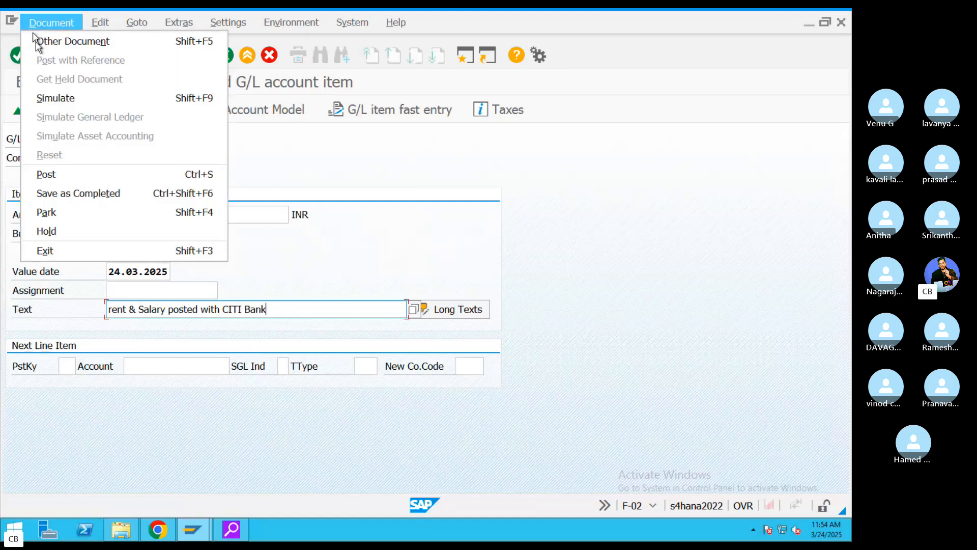
left_click(69, 99)
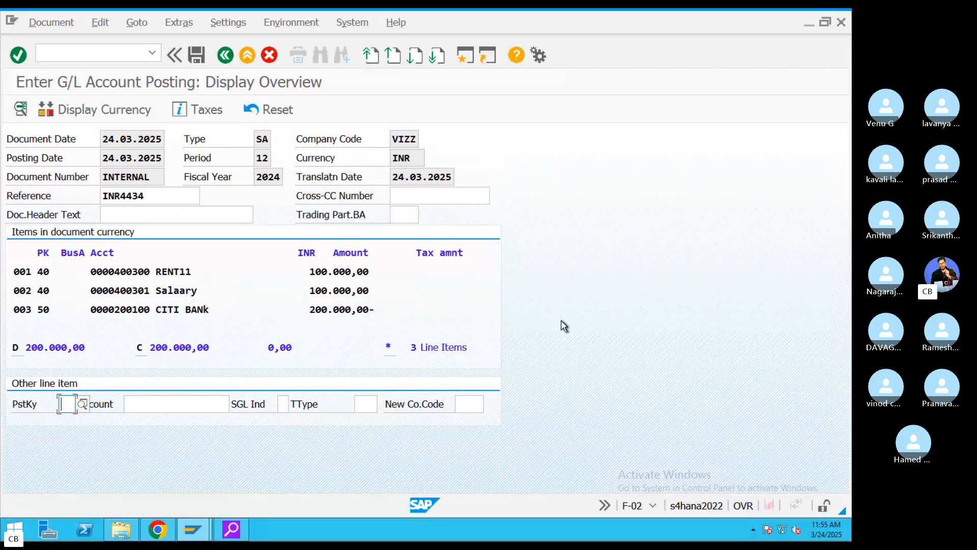
left_click(198, 57)
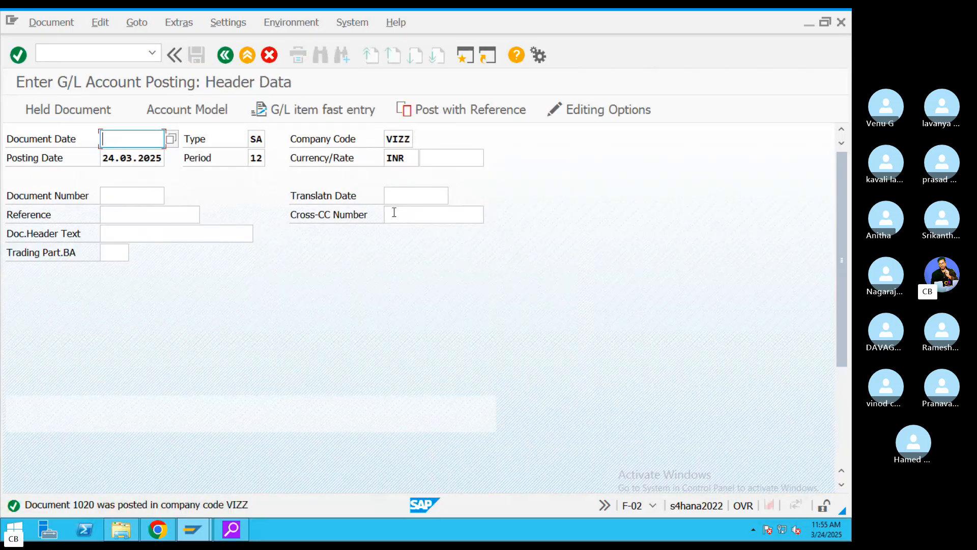
- Display posted document 1020 and its header details, then switch to the GL notes
mouse_move(48, 32)
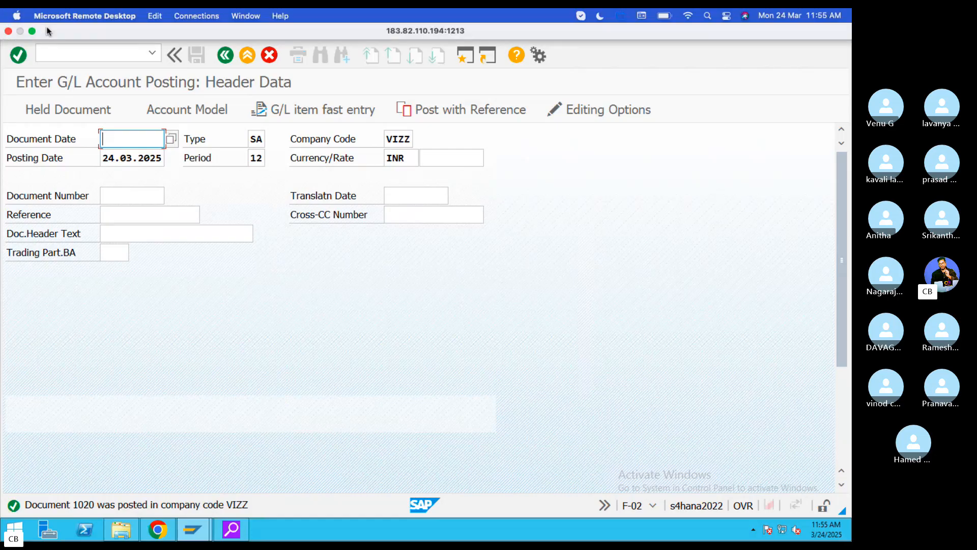
left_click(51, 22)
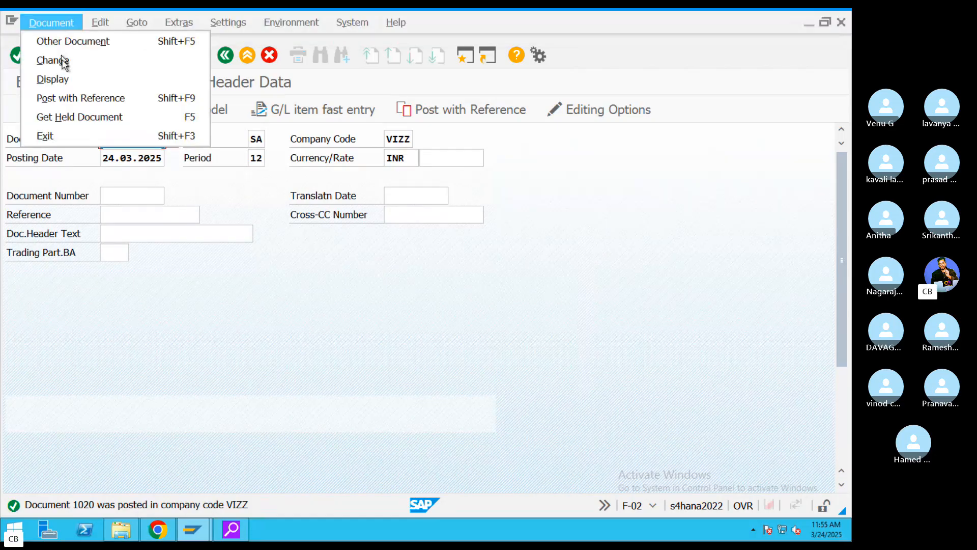
left_click(53, 78)
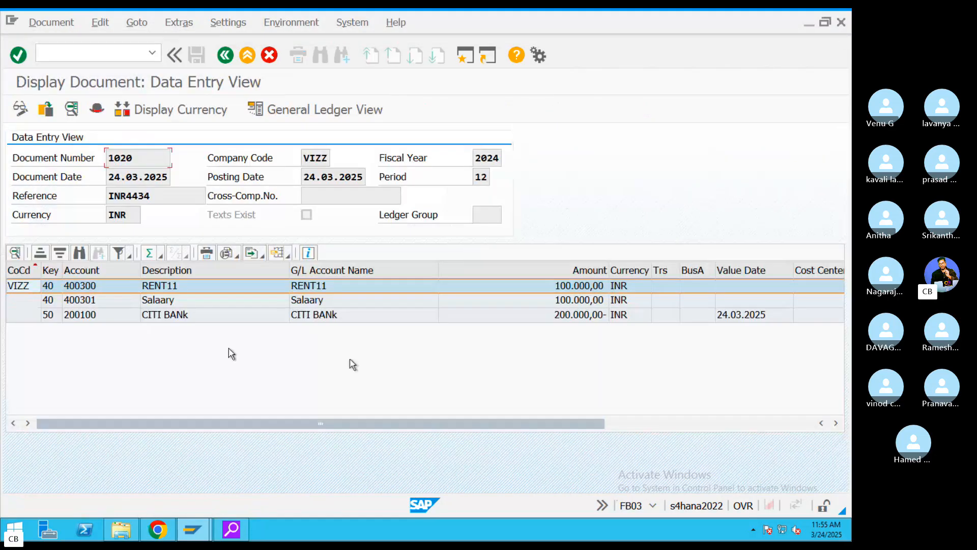
left_click(97, 108)
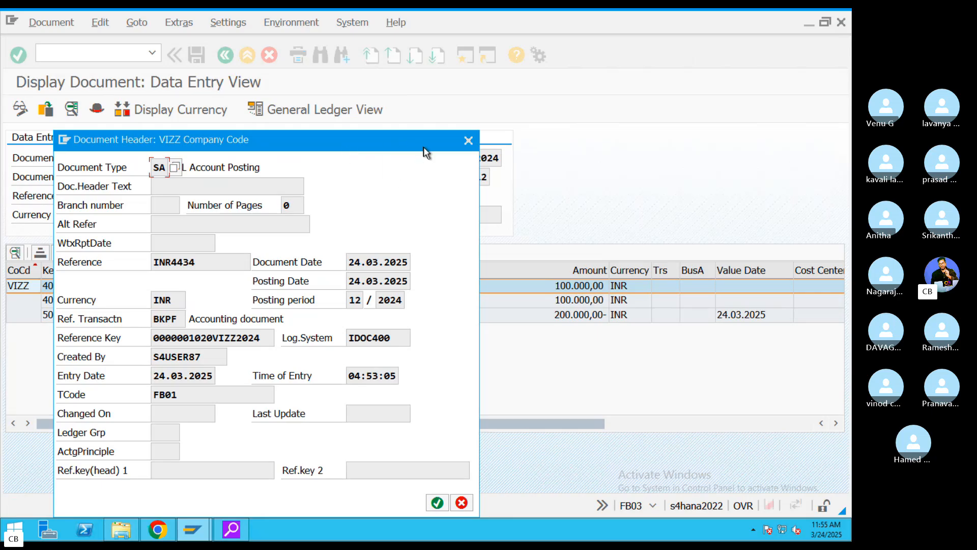
left_click(468, 141)
key("ctrl+Right")
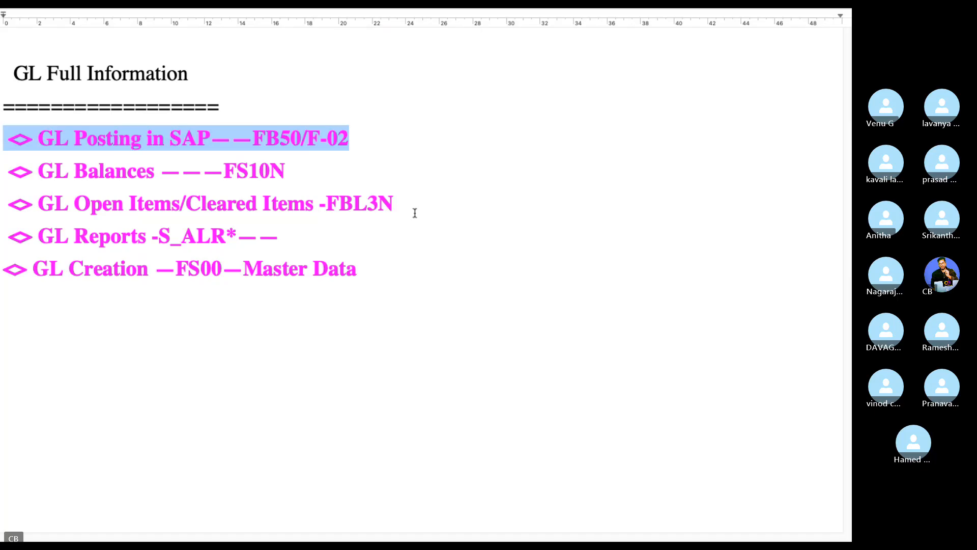
- Leave the document 1020 display and the F-02 entry, confirming exit without saving
left_click_drag(306, 174, 75, 173)
key("ctrl+Left")
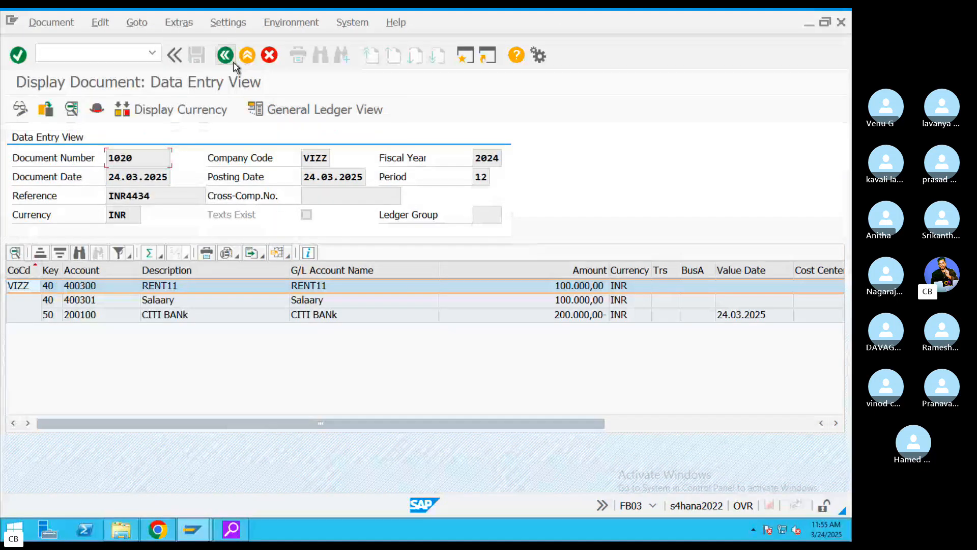
left_click(230, 59)
left_click(227, 55)
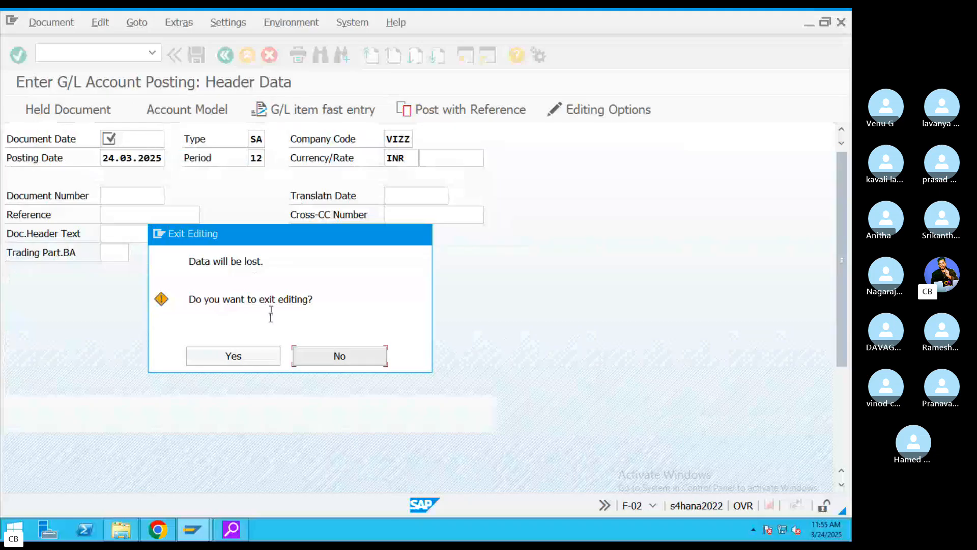
left_click(255, 352)
- Highlight the GL posting and FS10N balances lines in the notes, then return to SAP
key("ctrl+Right")
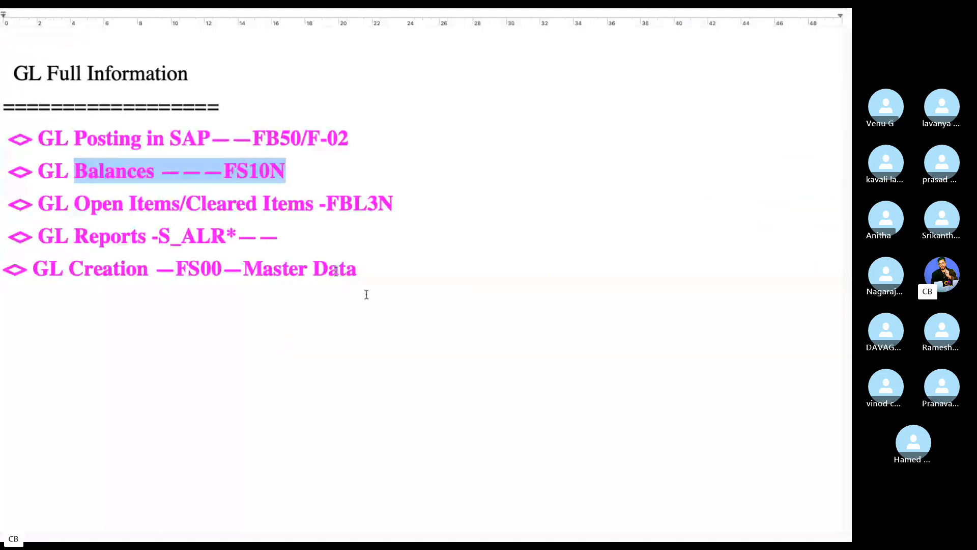
left_click_drag(350, 138, 83, 127)
left_click_drag(308, 170, 99, 173)
key("ctrl+Left")
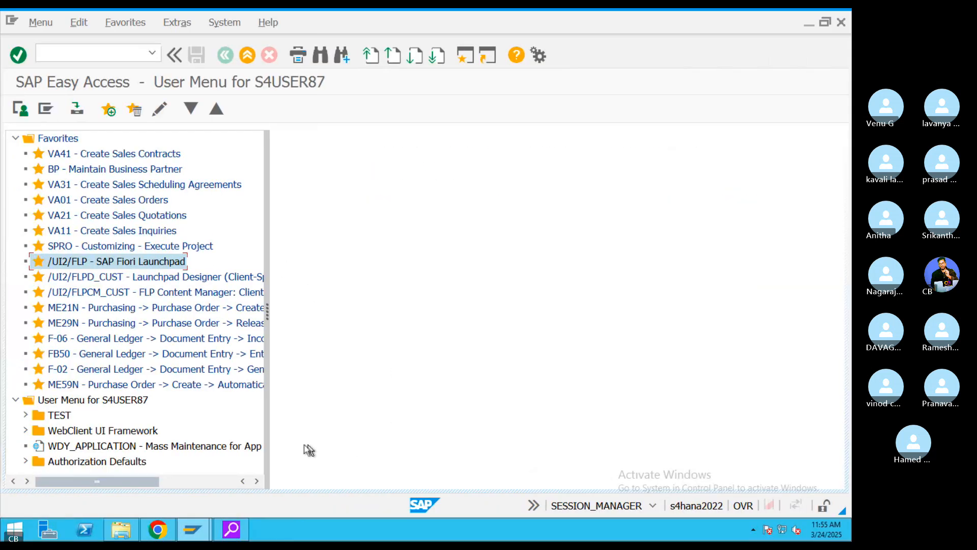
mouse_move(21, 32)
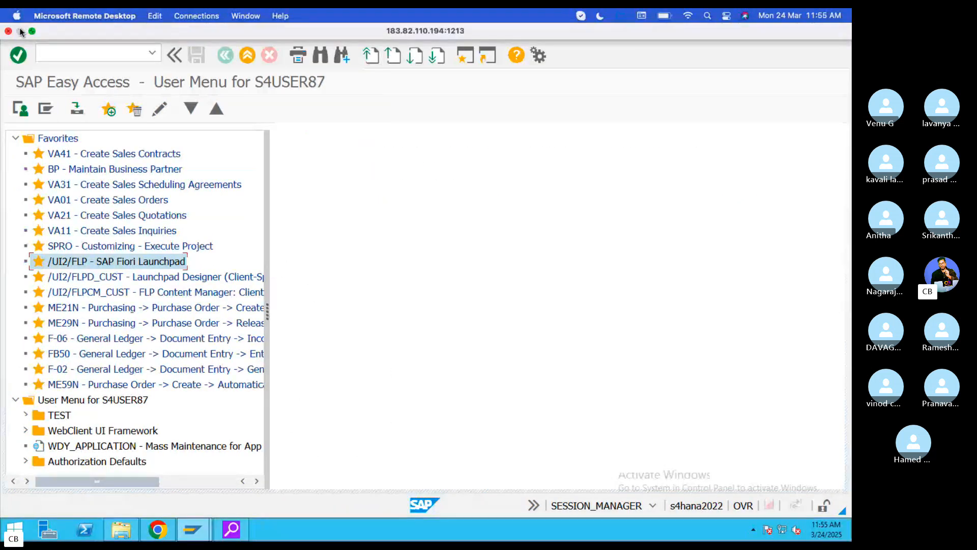
- In Chrome's Fiori Launchpad, open the Journal Entries group and move Clear Incoming Payments to row 1, slot 2
left_click(161, 535)
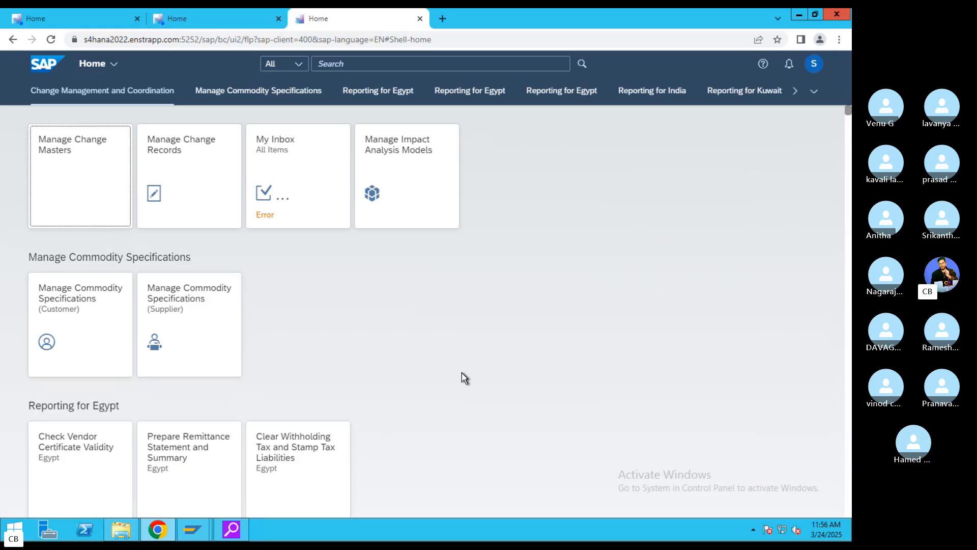
left_click(814, 92)
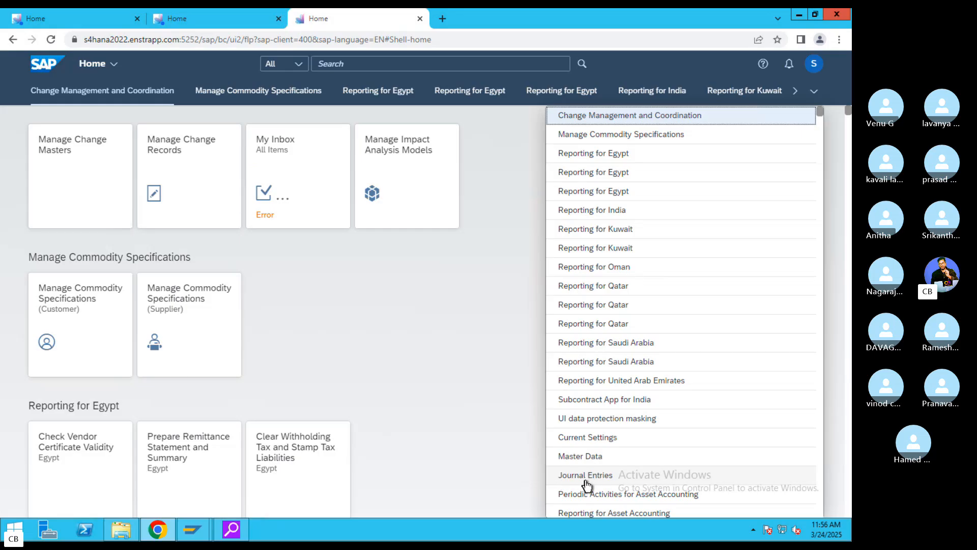
left_click(621, 475)
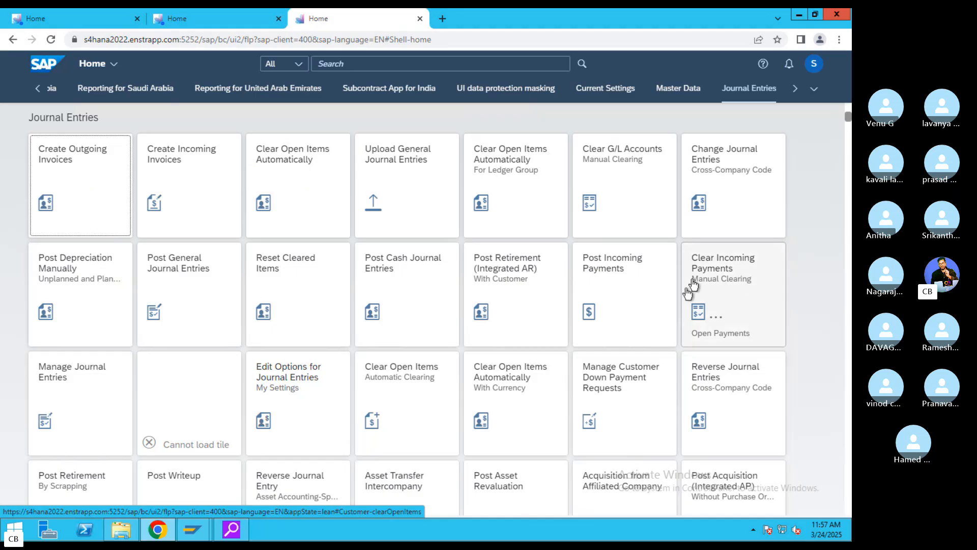
left_click_drag(723, 301, 172, 220)
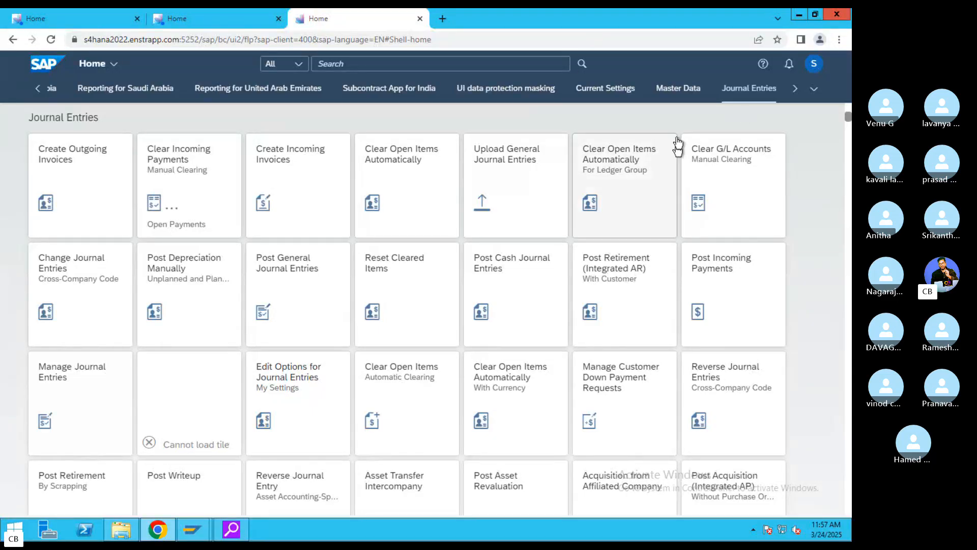
left_click(281, 170)
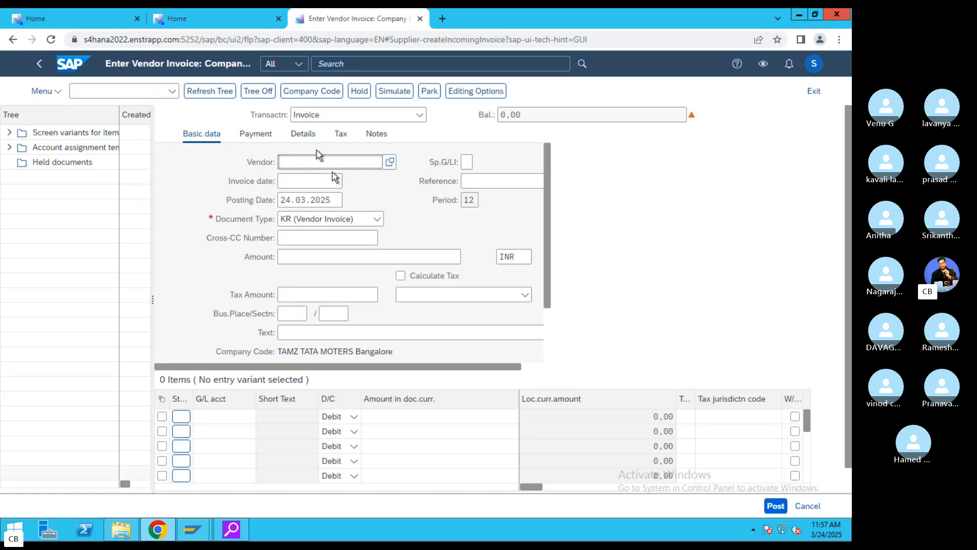
left_click(813, 91)
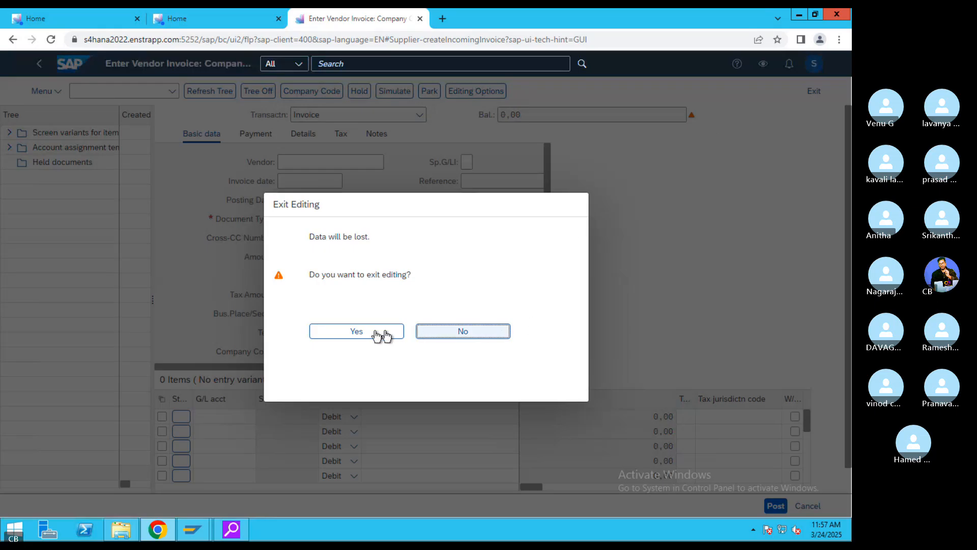
left_click(381, 334)
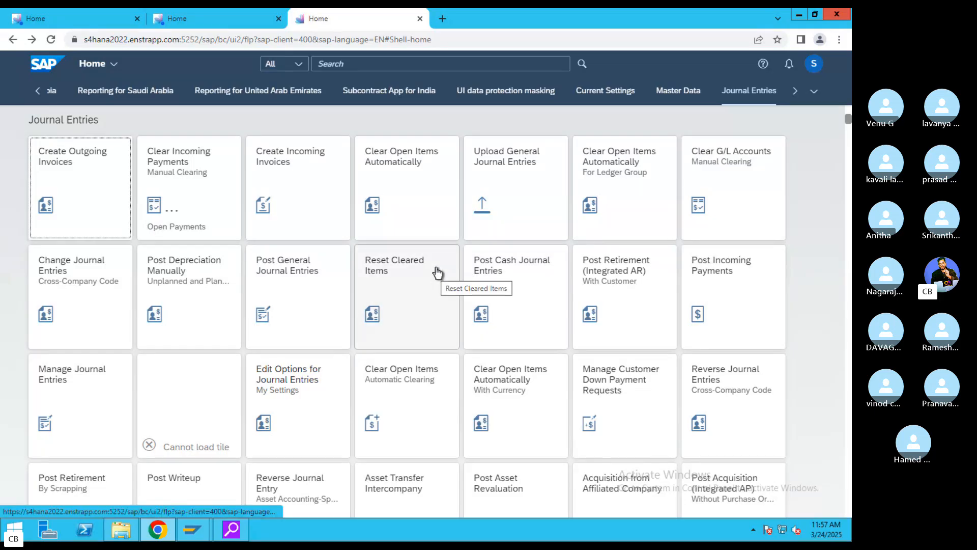
scroll(437, 274, "up", 1)
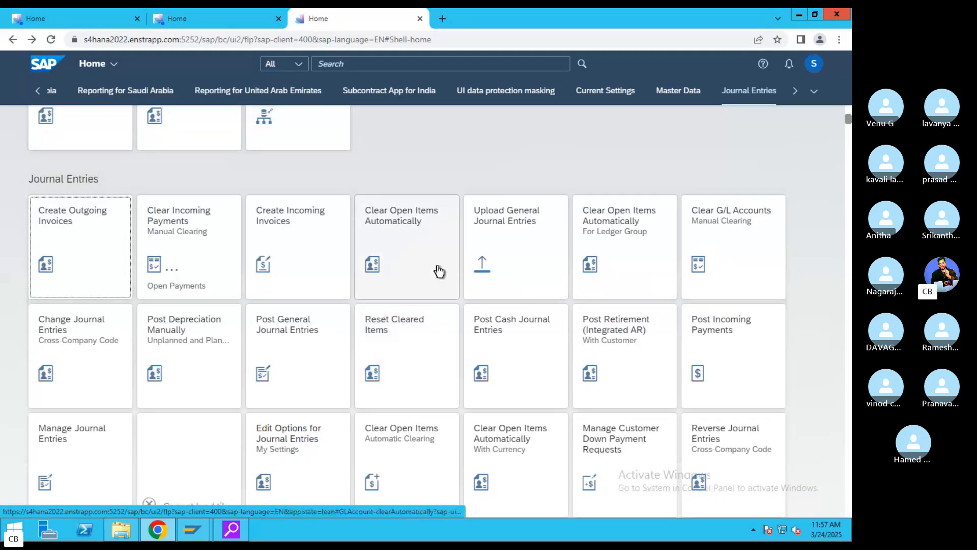
scroll(440, 269, "down", 3)
scroll(441, 267, "up", 4)
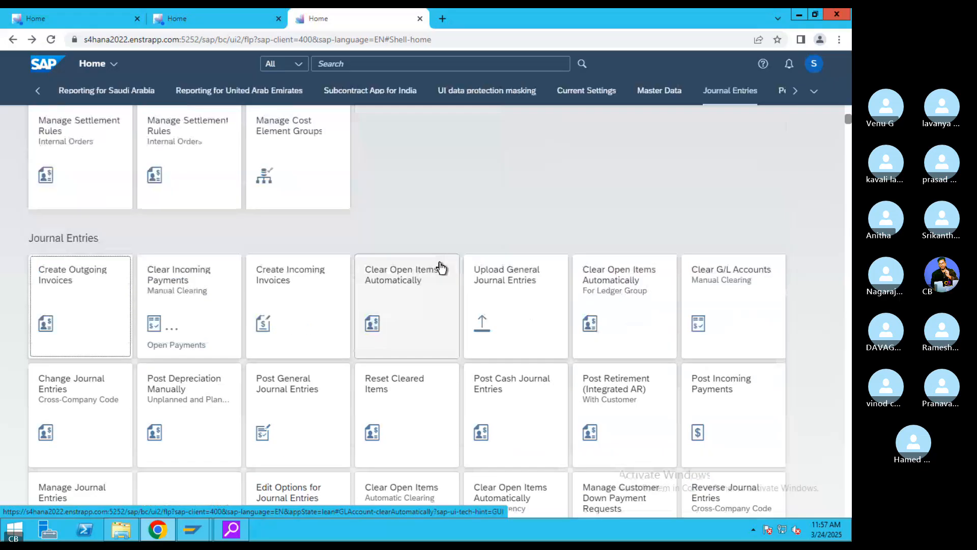
scroll(441, 267, "up", 2)
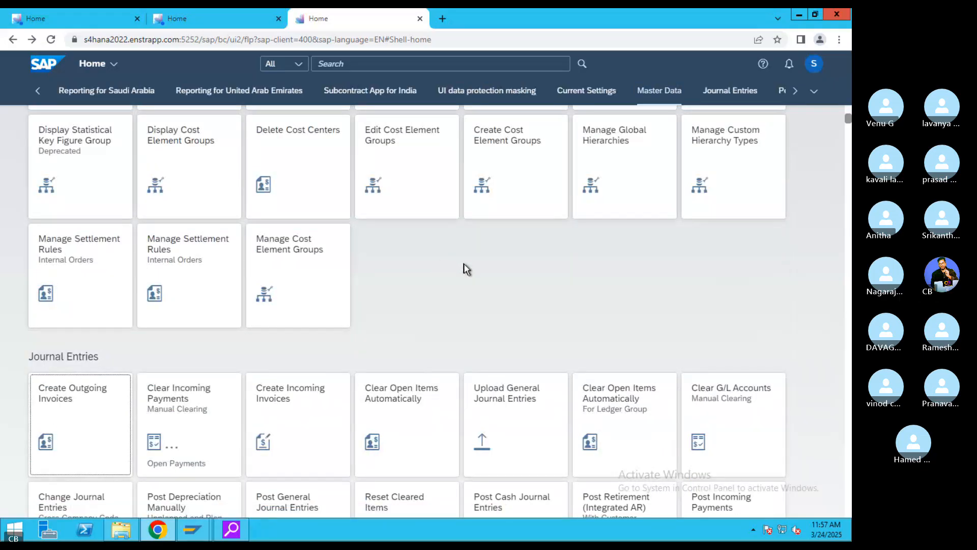
scroll(464, 267, "up", 3)
scroll(486, 265, "up", 2)
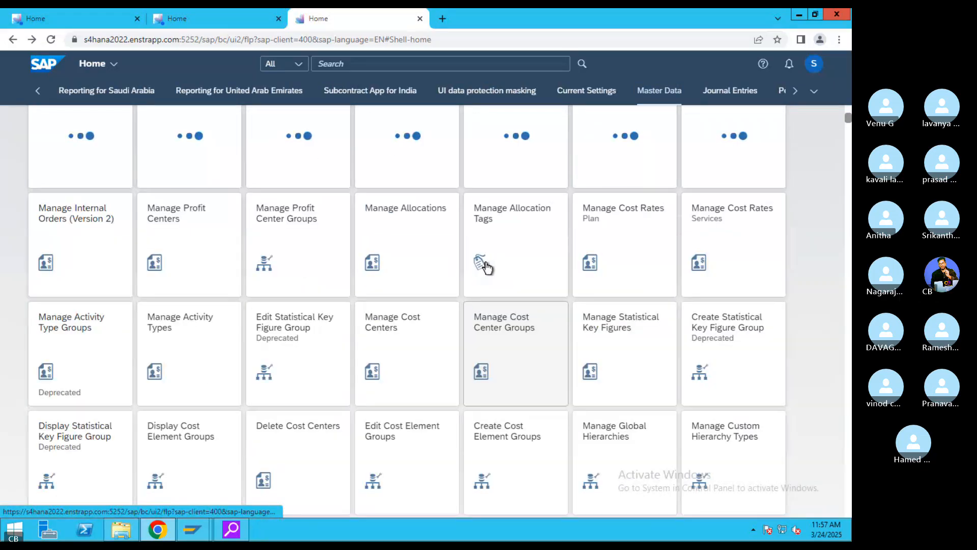
scroll(476, 274, "up", 4)
scroll(473, 278, "up", 5)
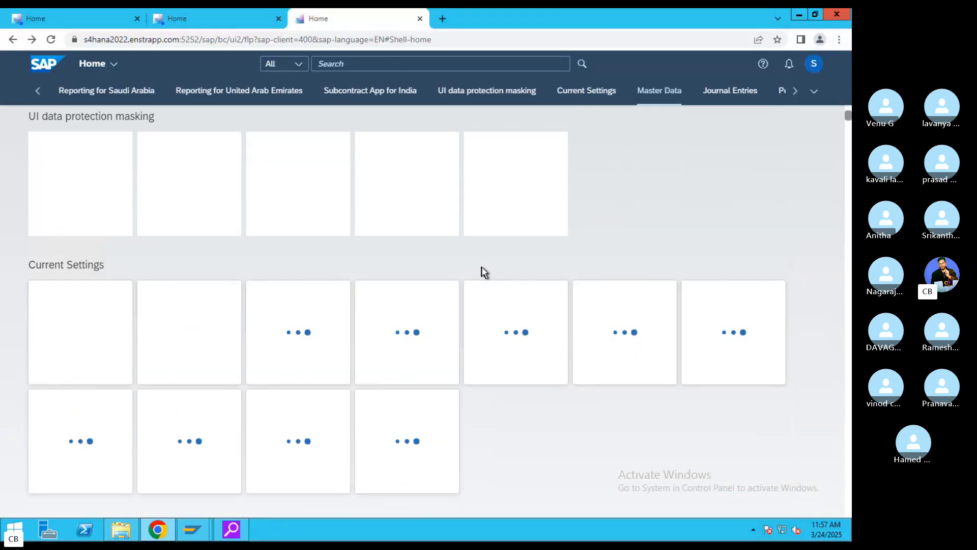
scroll(481, 267, "up", 10)
scroll(482, 267, "up", 7)
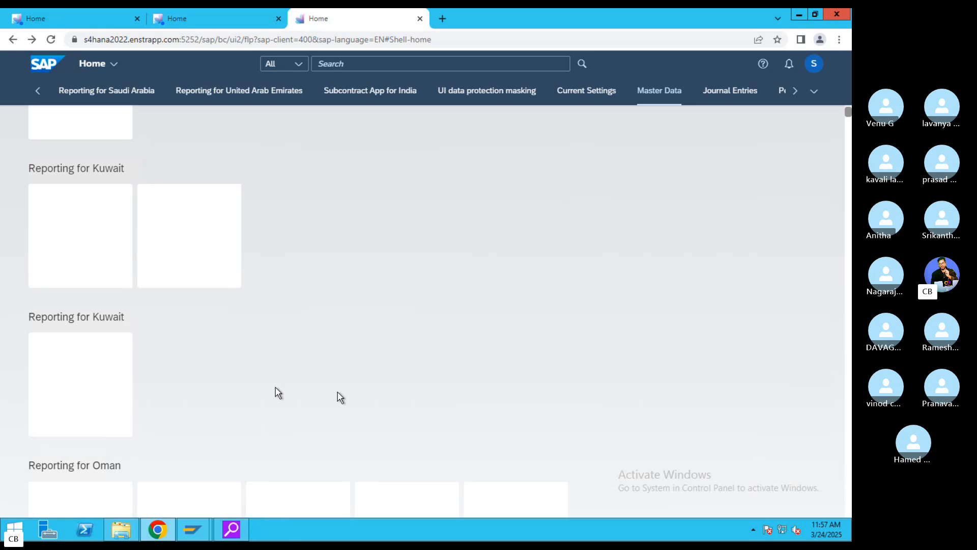
left_click(718, 99)
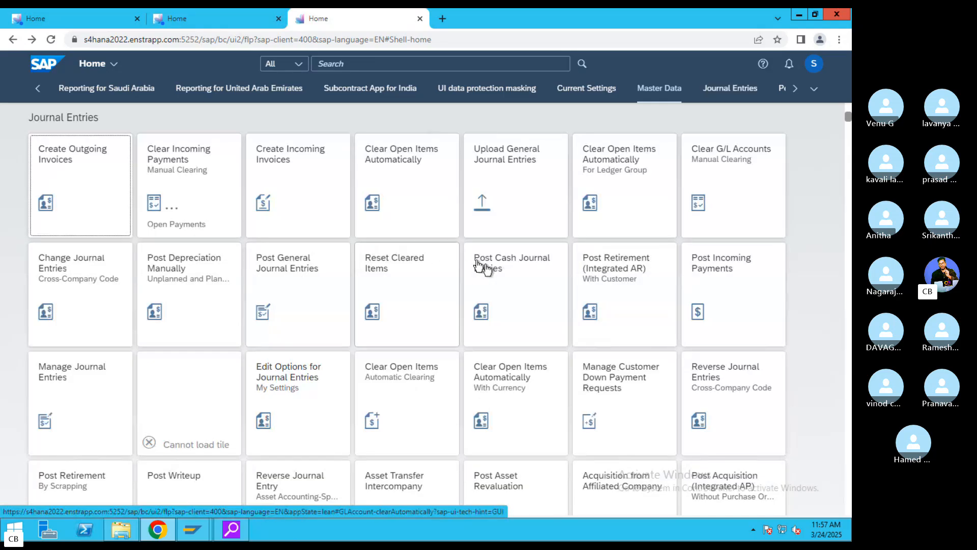
left_click(86, 382)
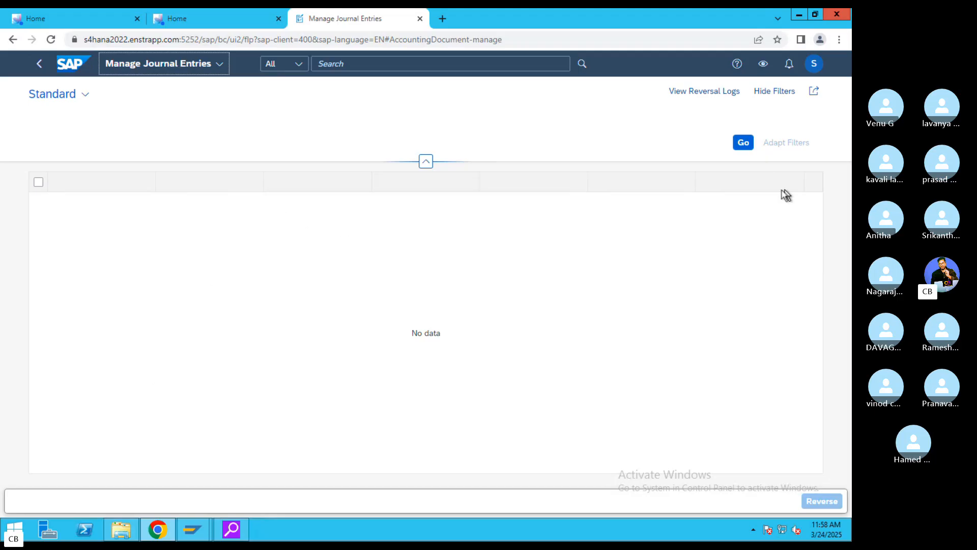
left_click(745, 144)
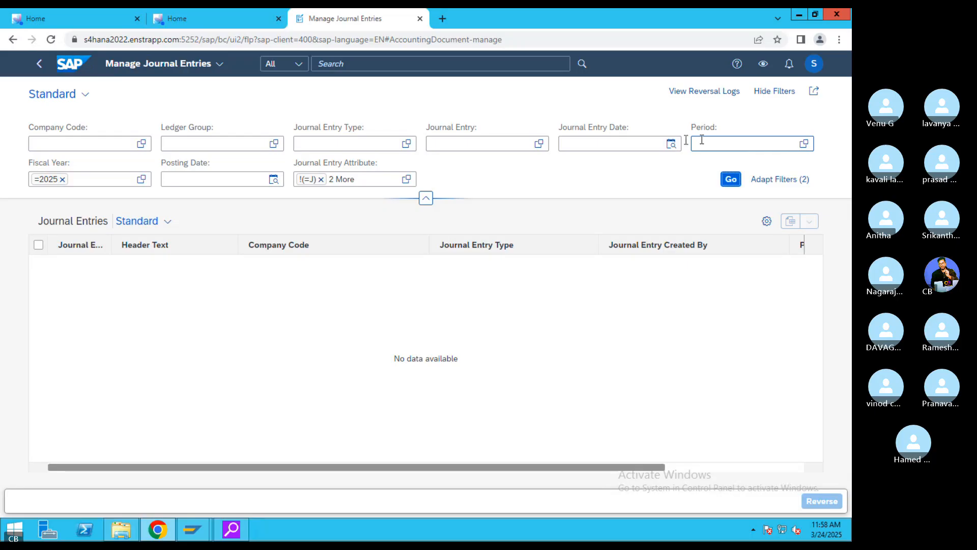
left_click(501, 146)
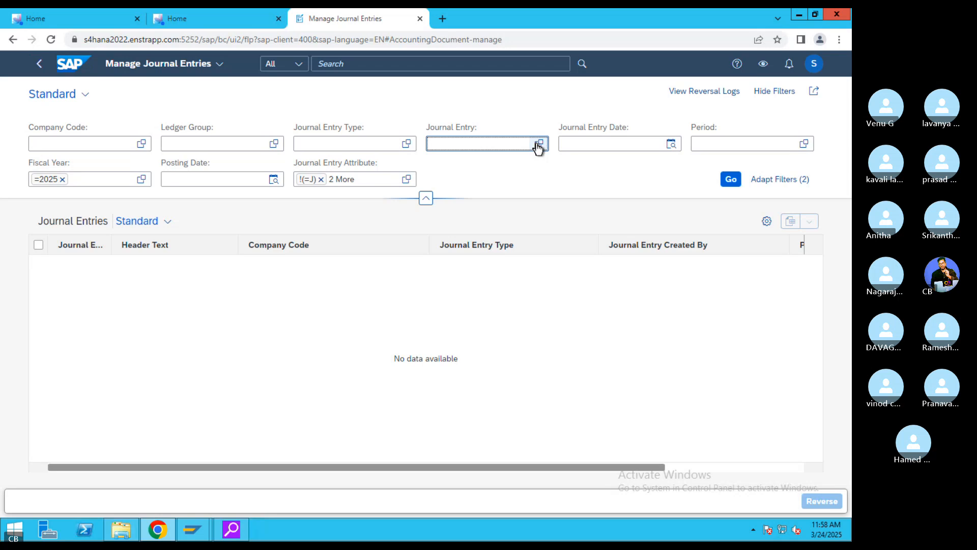
left_click(539, 144)
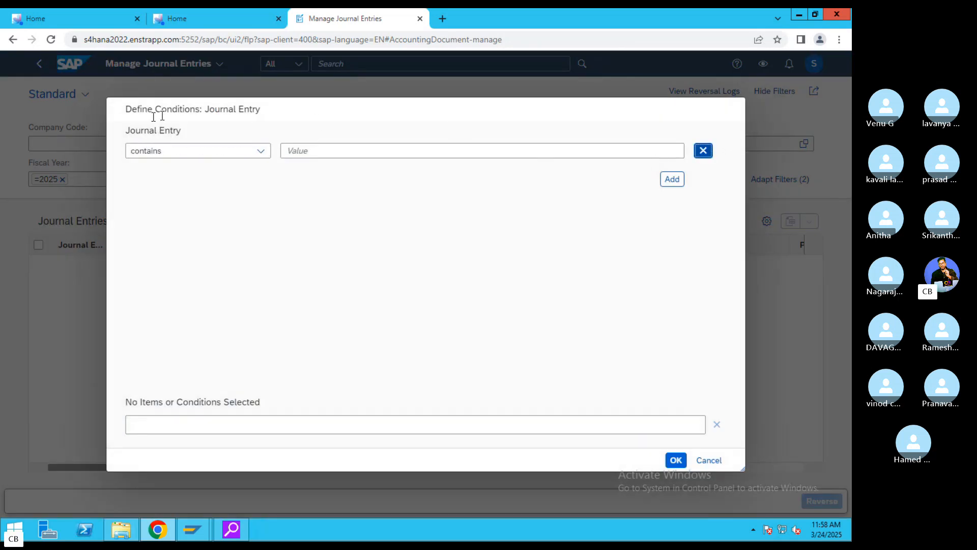
left_click(715, 425)
left_click(709, 460)
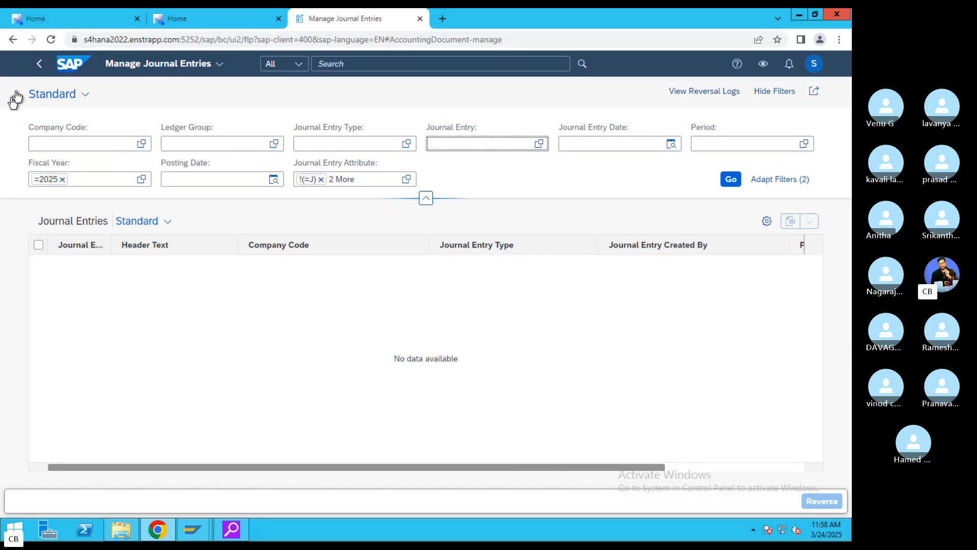
left_click(37, 64)
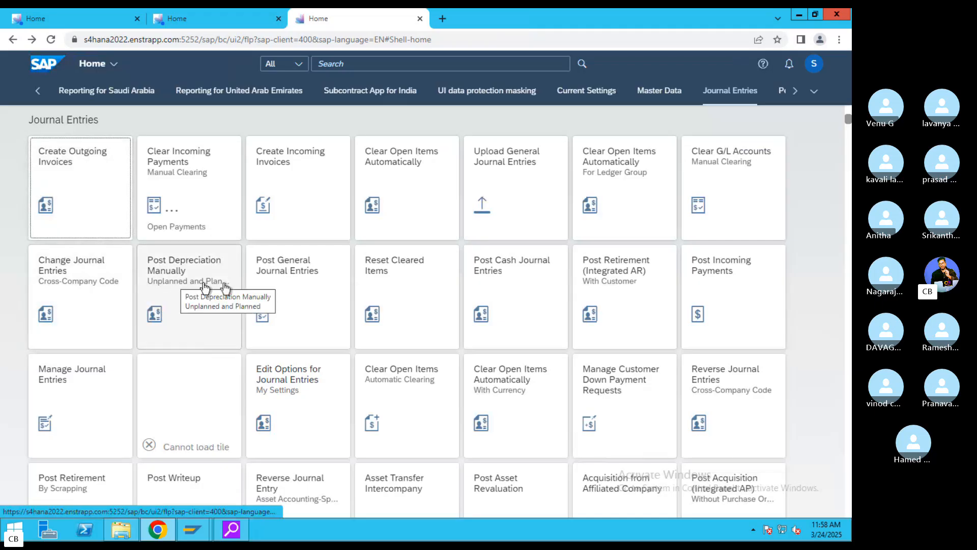
- Launch the Post General Journal Entries app from the Journal Entries group
left_click(280, 288)
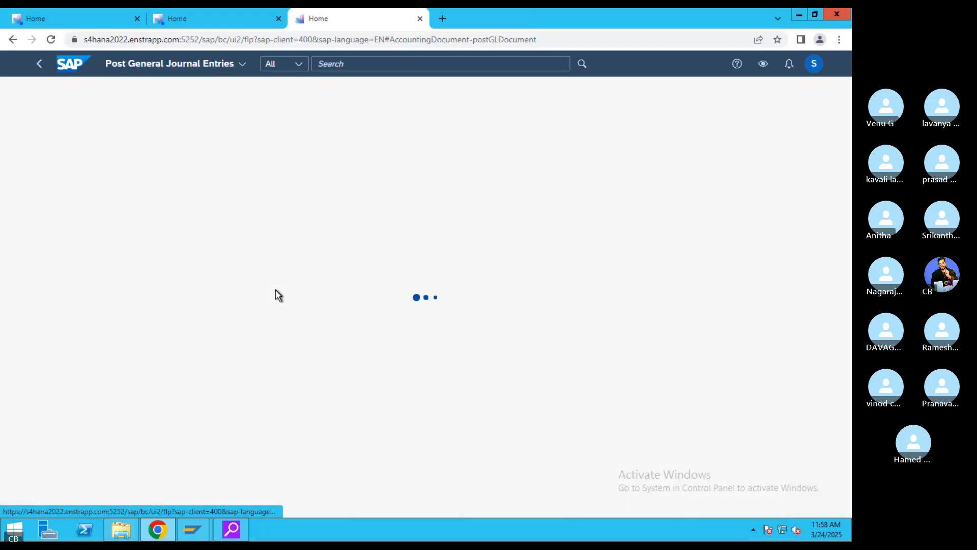
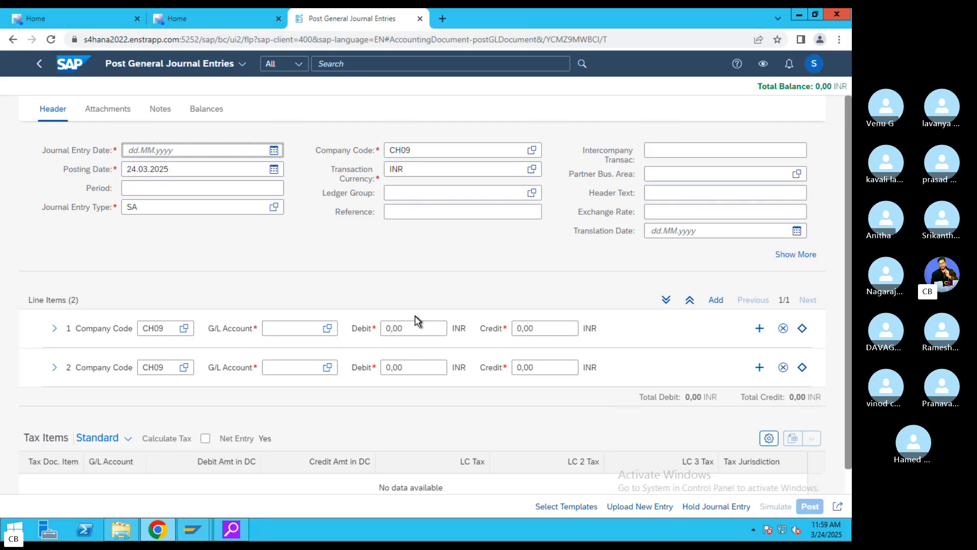
- Date the journal entry 24.03.2025 and set the header company code to ZPVT
left_click(274, 151)
left_click(252, 210)
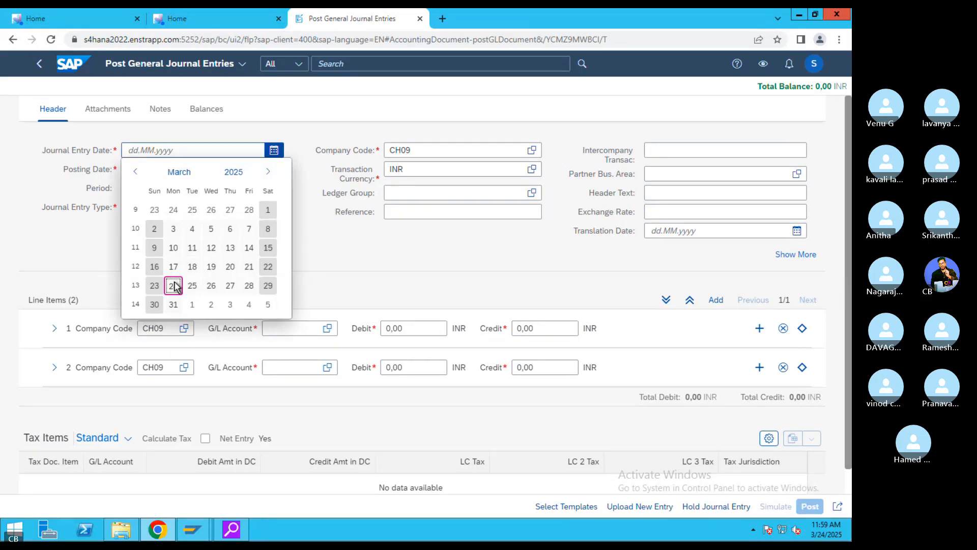
left_click(174, 282)
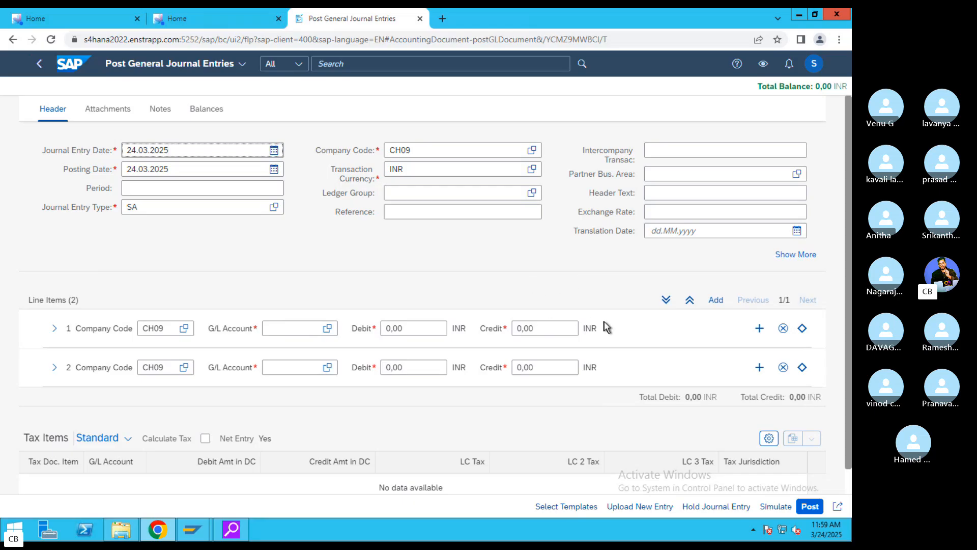
left_click(426, 152)
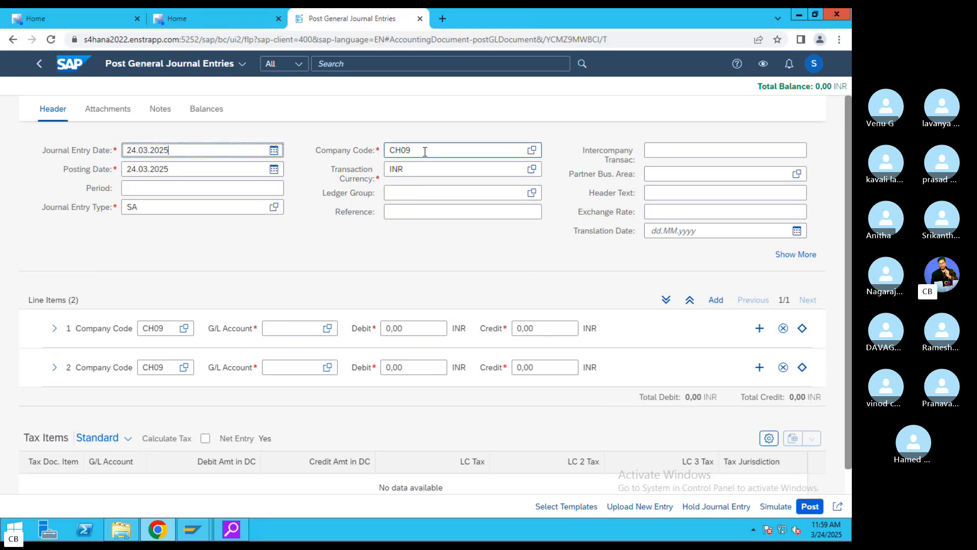
key("BackSpace")
key("BackSpace")
key("BackSpace")
key("BackSpace")
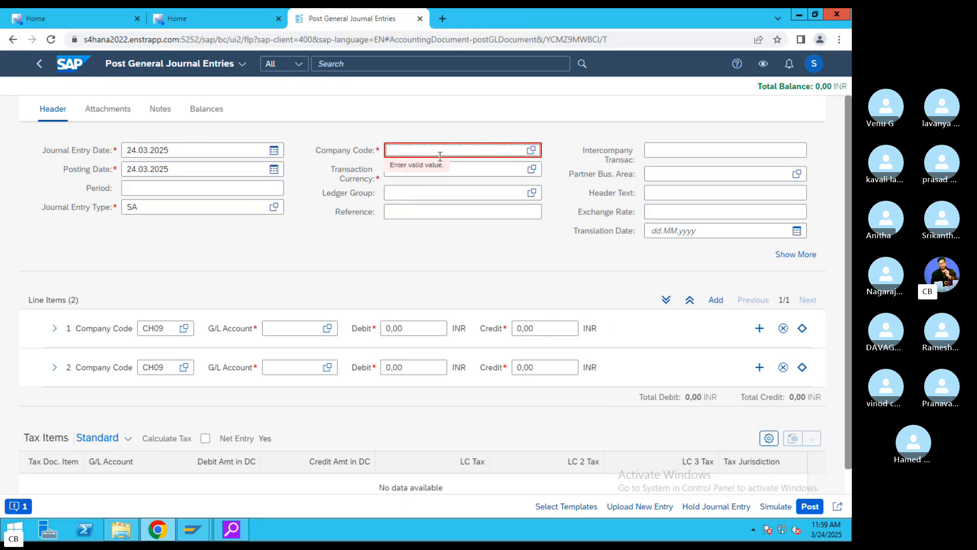
left_click(209, 169)
left_click(273, 171)
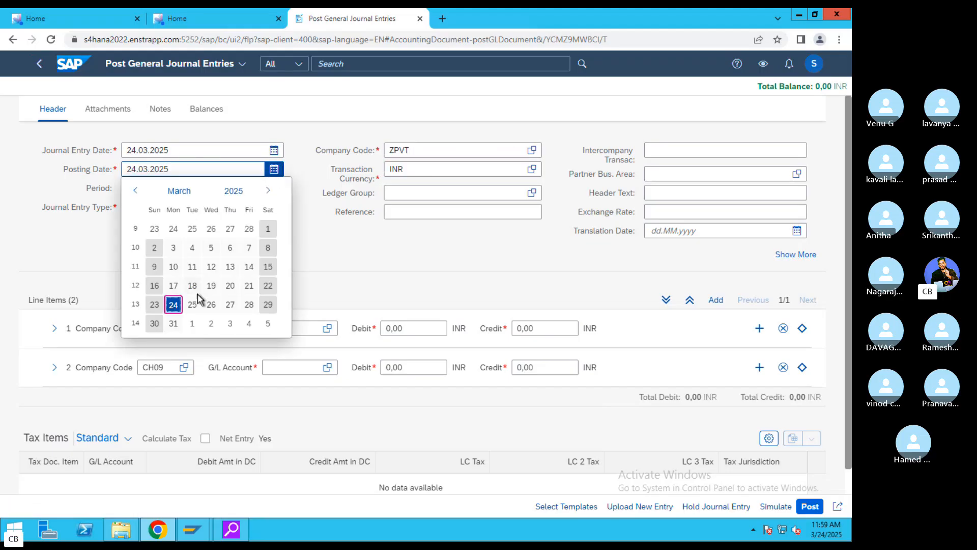
left_click(174, 304)
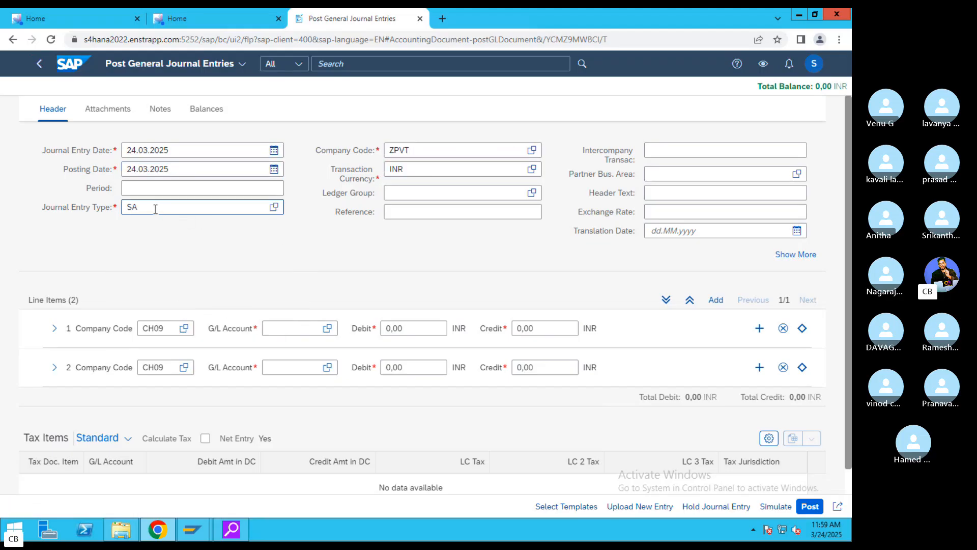
- Check header values SA, INR and ZPVT, then change line item 1's company code to ZPVT
left_click_drag(152, 207, 124, 219)
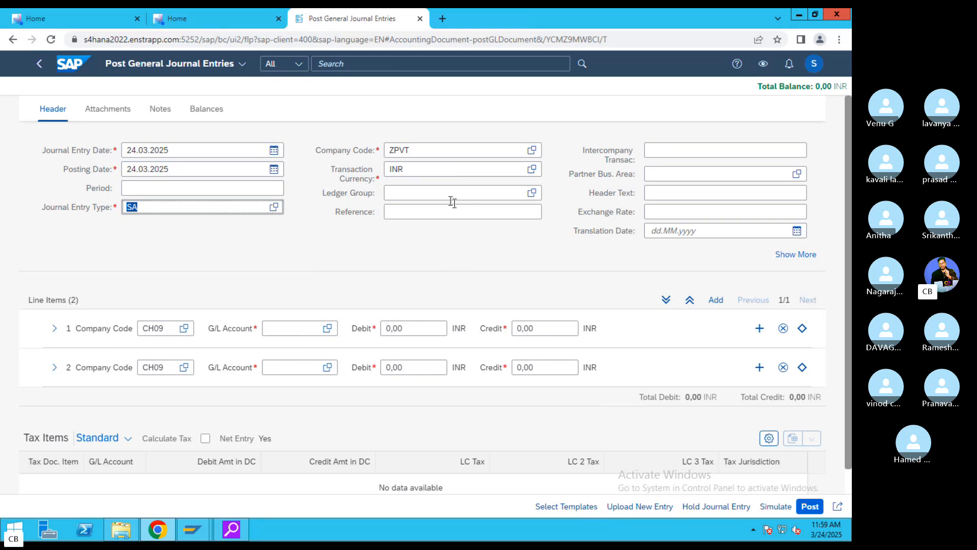
left_click_drag(417, 171, 378, 169)
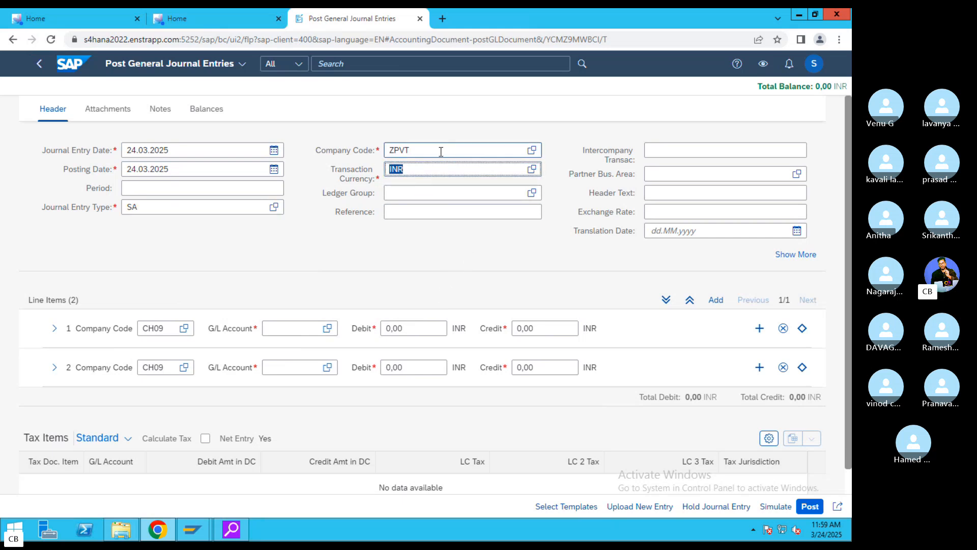
left_click_drag(438, 151, 381, 186)
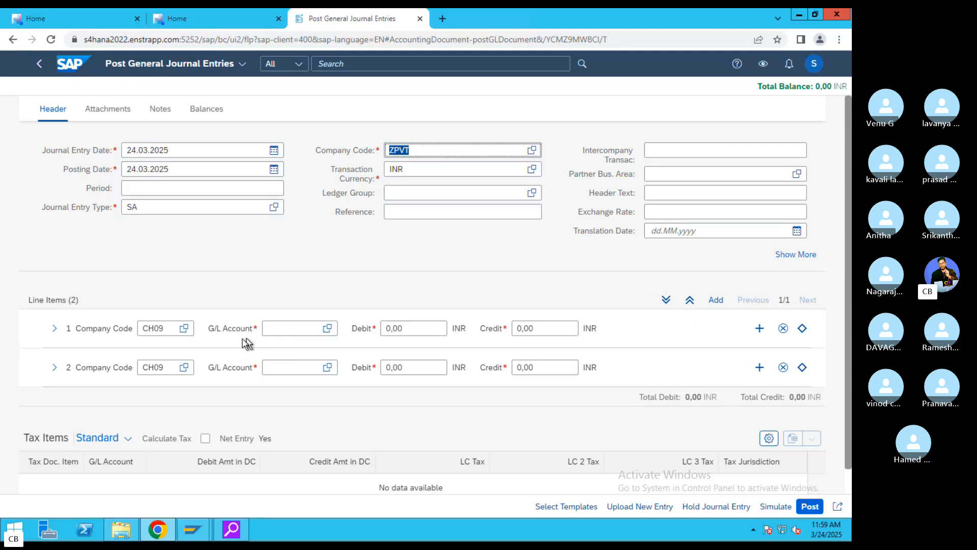
left_click_drag(168, 328, 108, 341)
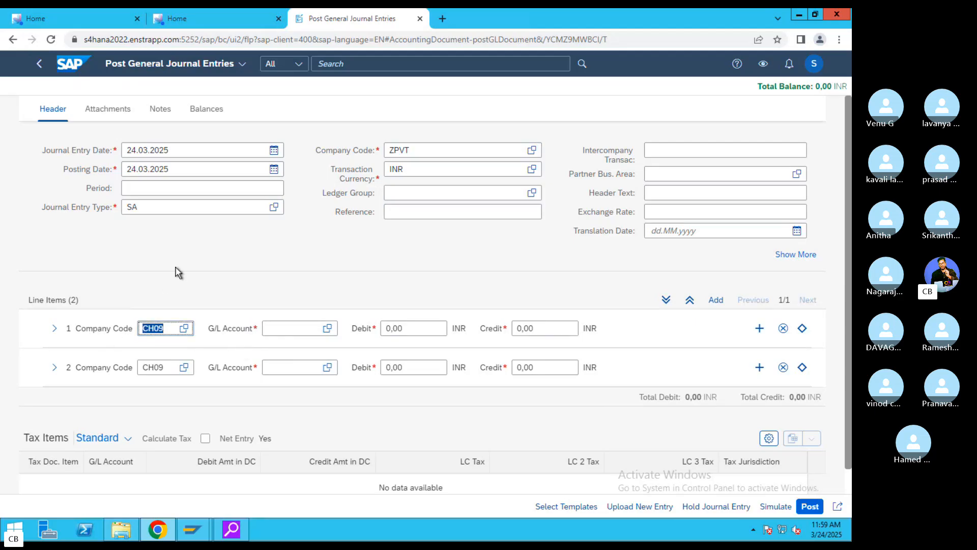
key("BackSpace")
type("ZPVT")
left_click(325, 329)
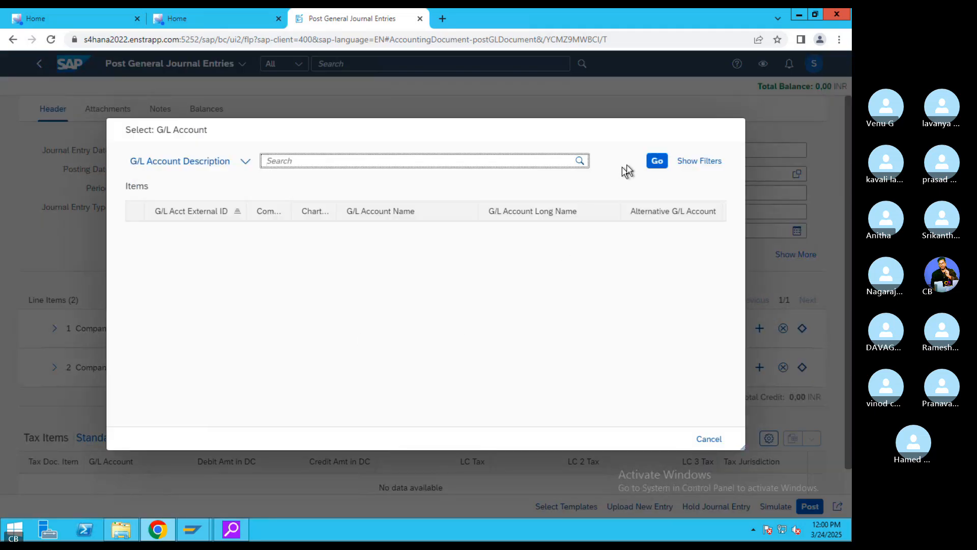
left_click(657, 161)
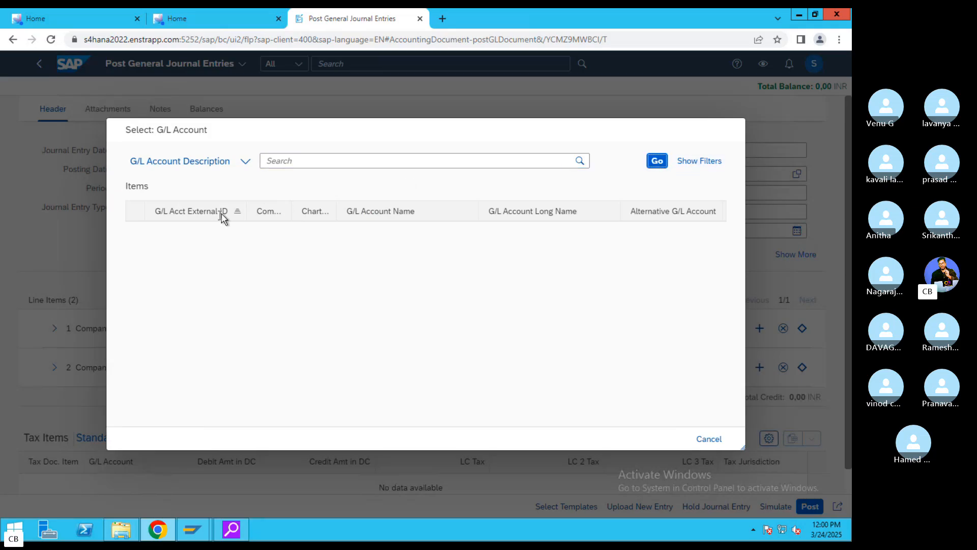
left_click(203, 211)
left_click(655, 161)
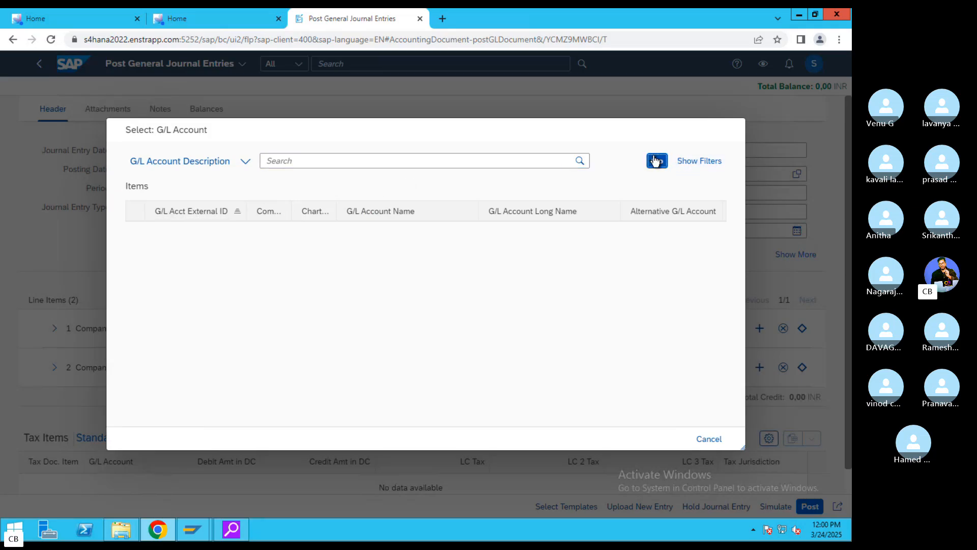
left_click(704, 161)
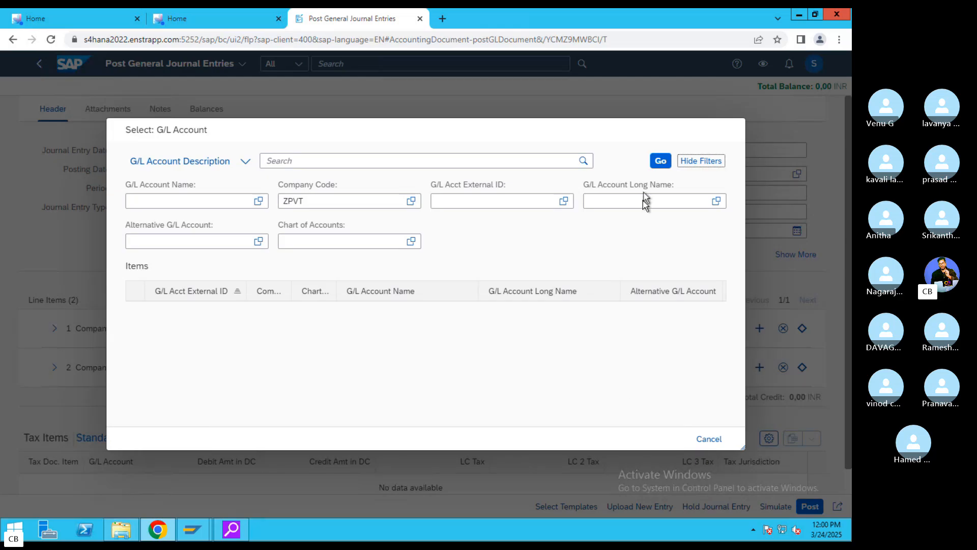
left_click(658, 163)
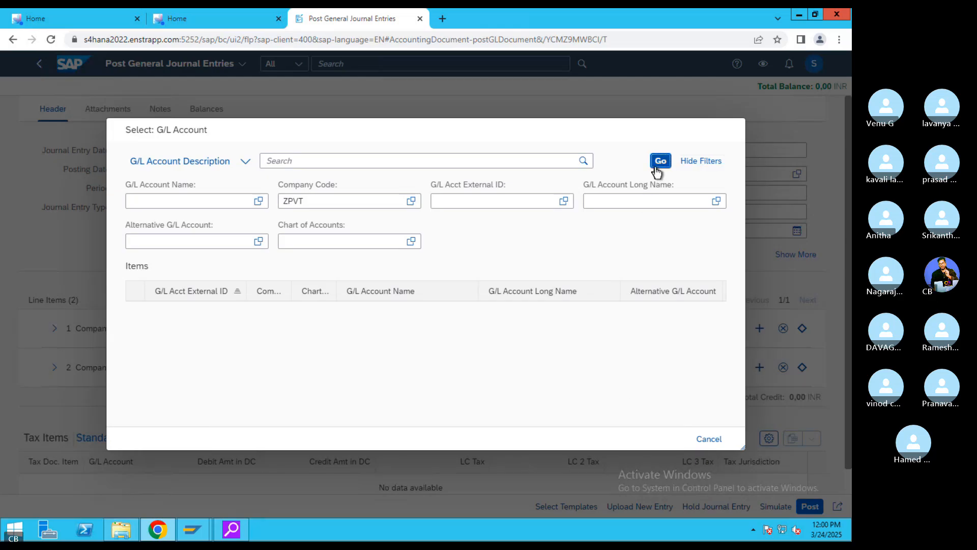
left_click(259, 203)
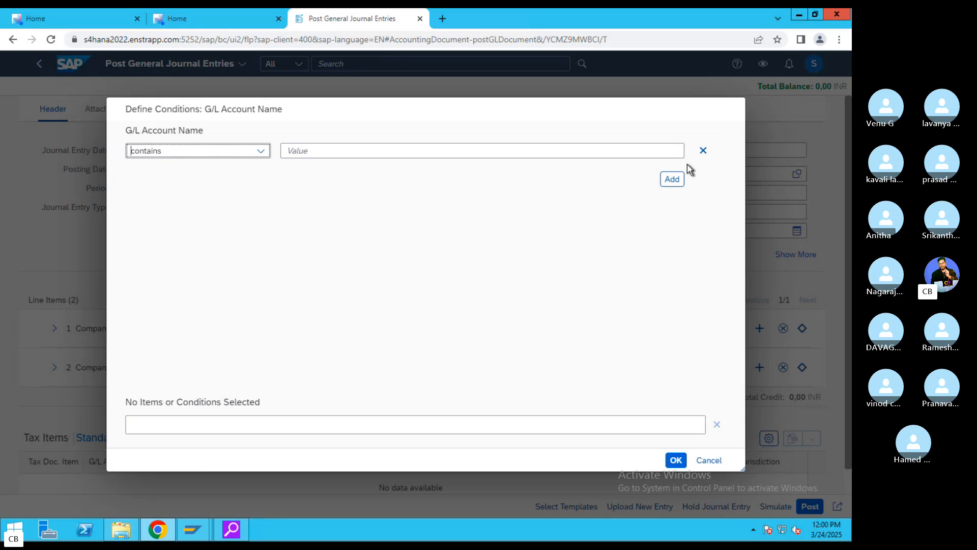
left_click(703, 152)
left_click(672, 180)
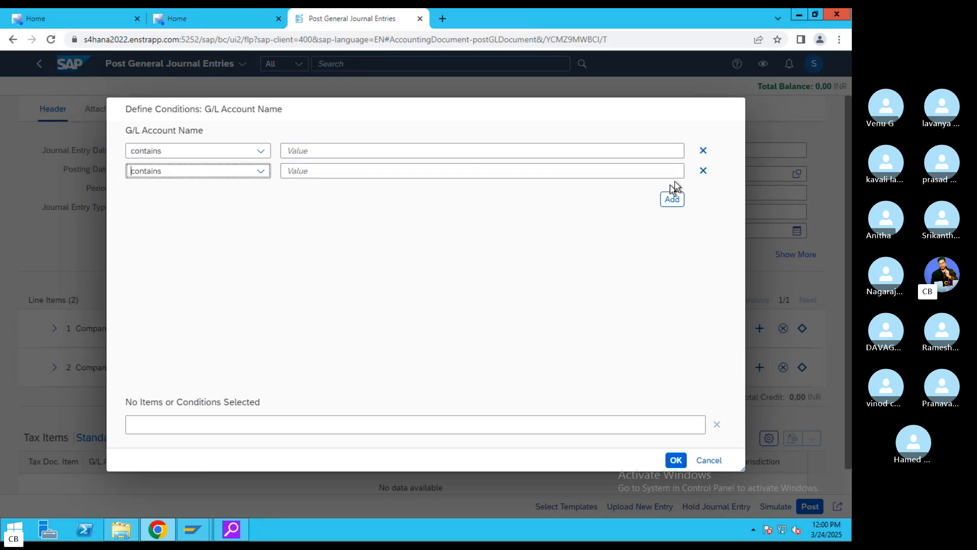
left_click(704, 168)
left_click(703, 153)
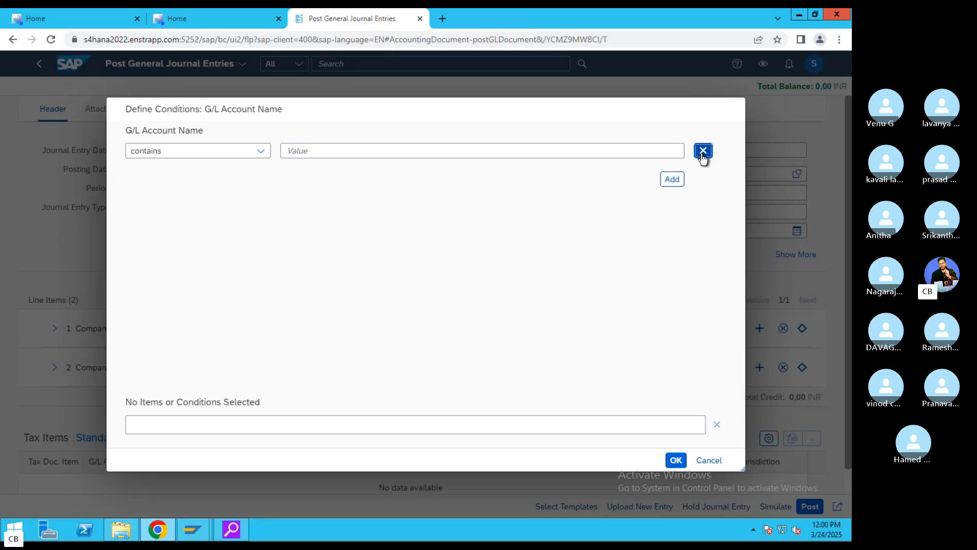
left_click(709, 459)
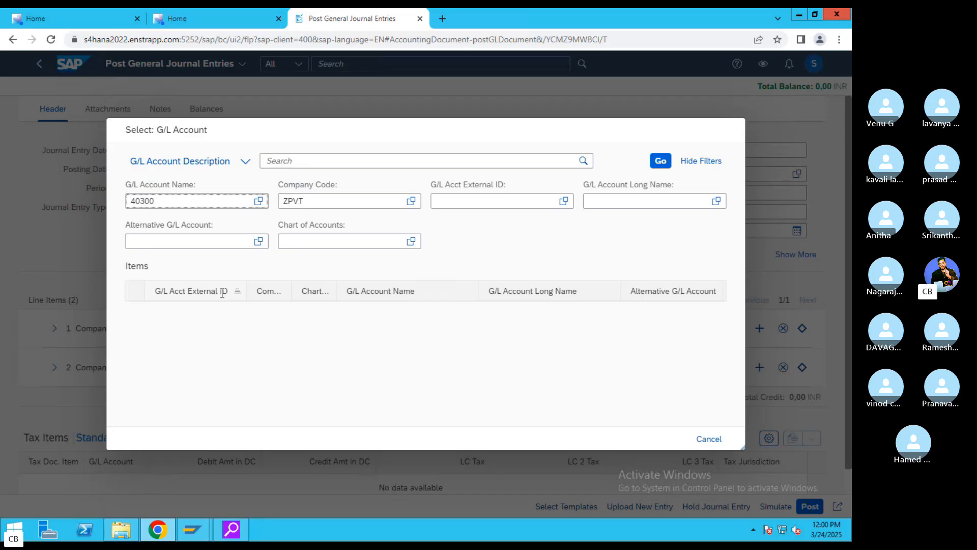
key("BackSpace")
key("BackSpace")
left_click_drag(205, 201, 97, 204)
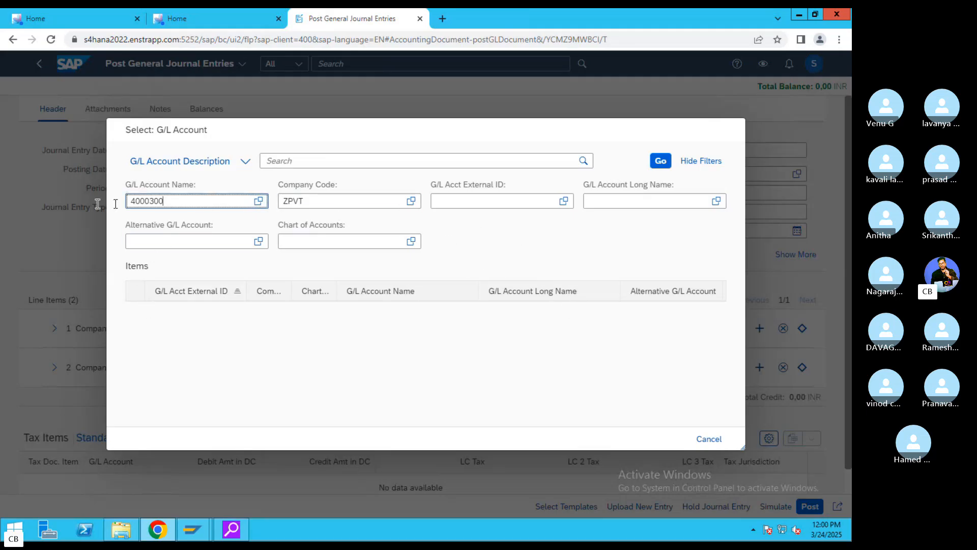
left_click(660, 161)
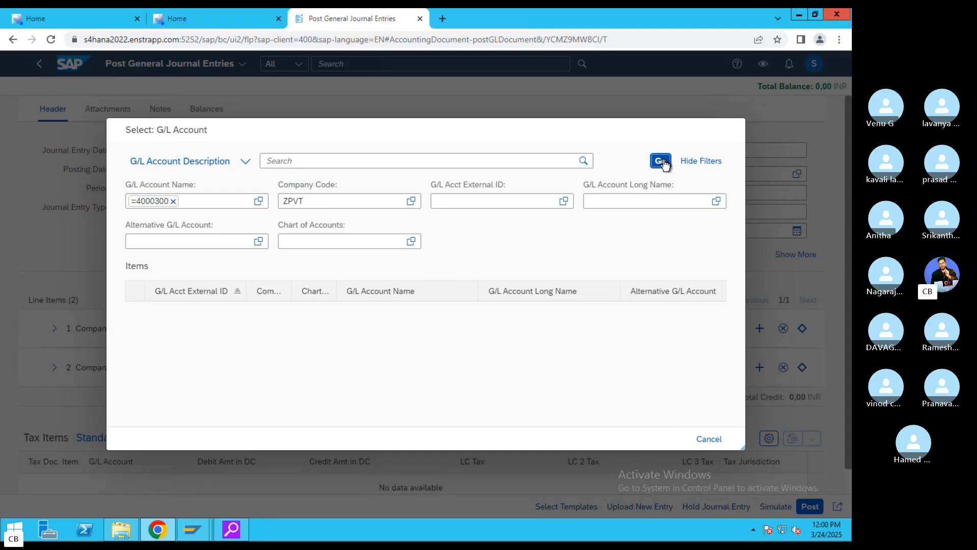
left_click(708, 437)
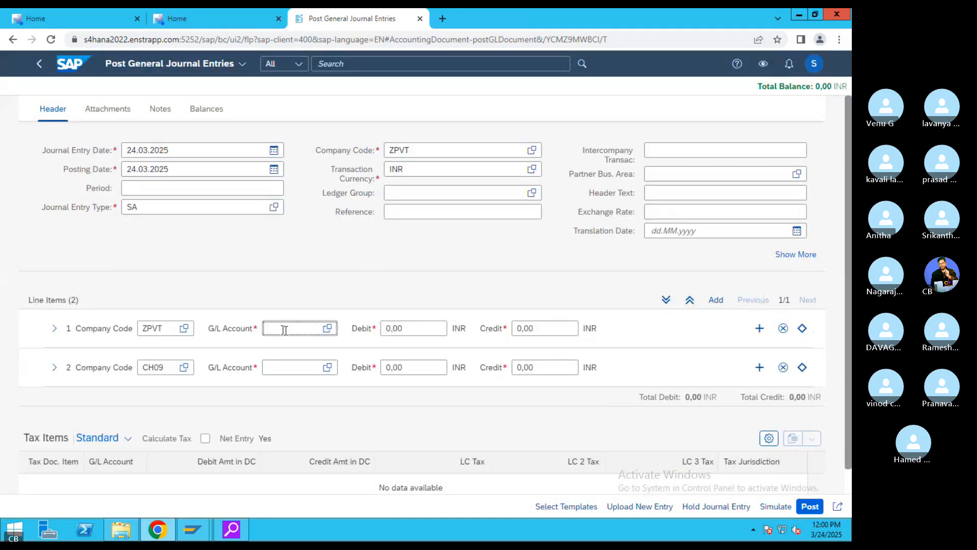
- Enter G/L account 400300 on line 1 and 200100 on line 2
left_click(296, 333)
type("4")
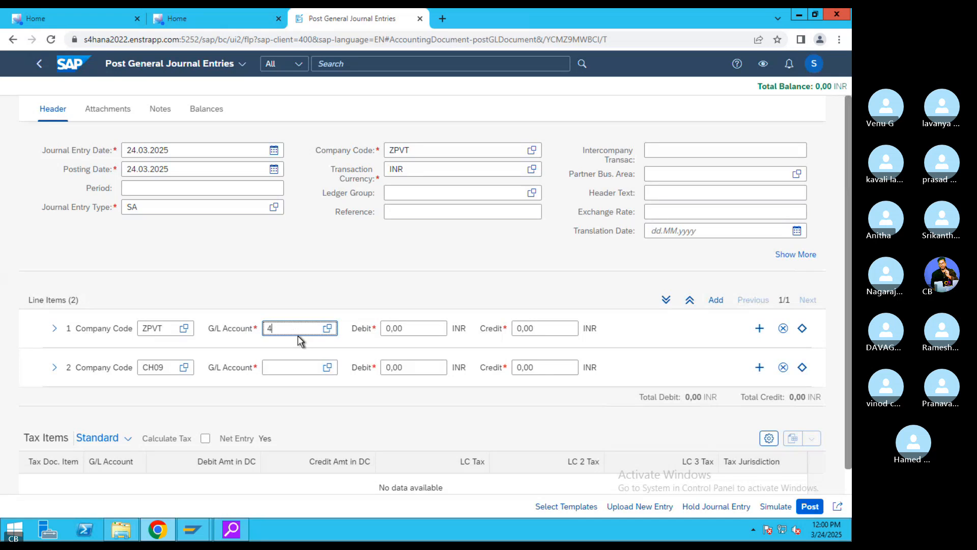
type("0030")
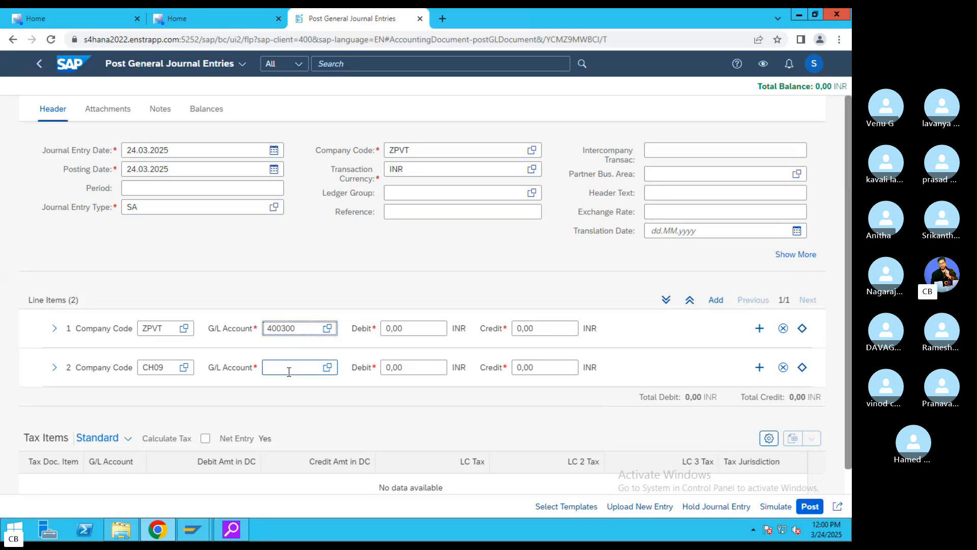
type("0")
left_click(288, 371)
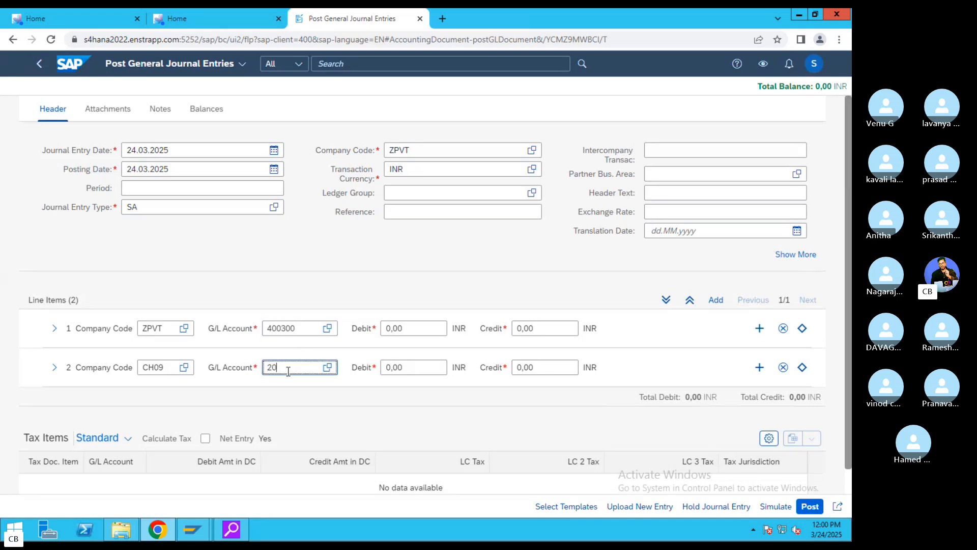
type("200100")
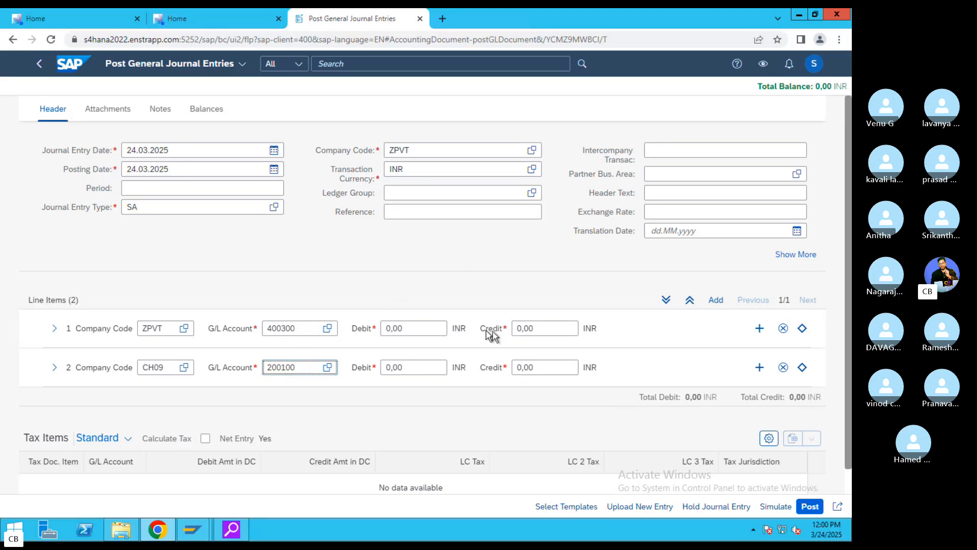
- Debit 10000 on line 1 and copy the same amount into line 2
left_click(420, 329)
key("BackSpace")
key("BackSpace")
key("BackSpace")
key("BackSpace")
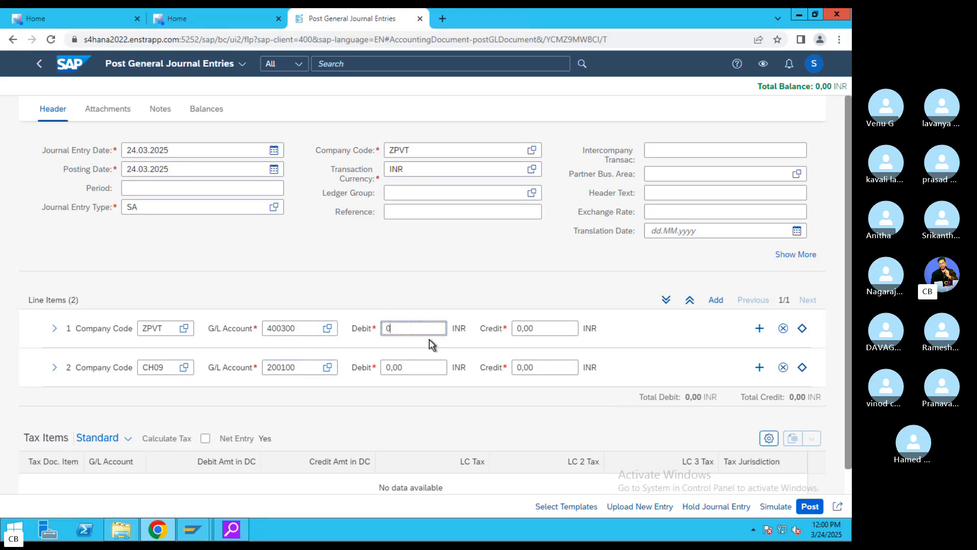
type("10000")
key("ctrl+a")
key("ctrl+c")
left_click(409, 364)
key("ctrl+a")
key("ctrl+v")
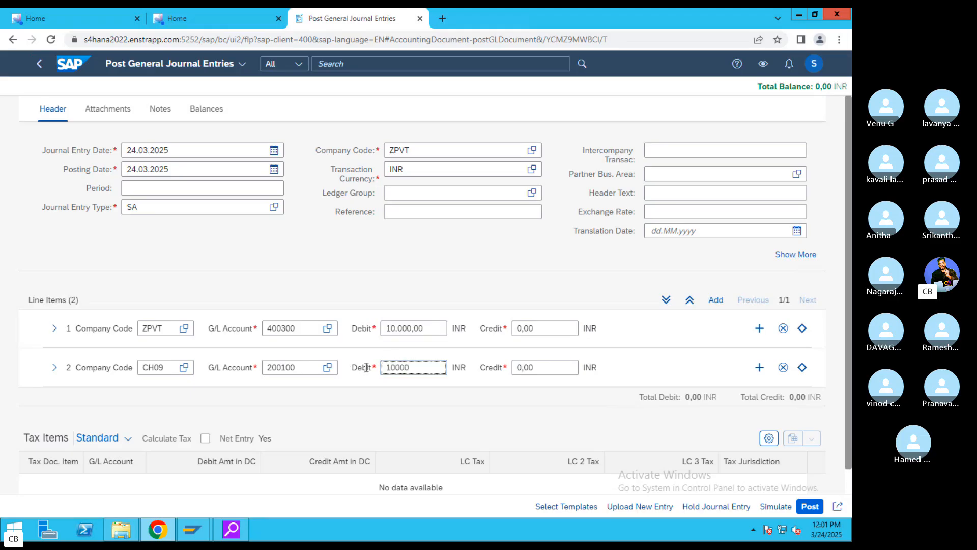
left_click(366, 366)
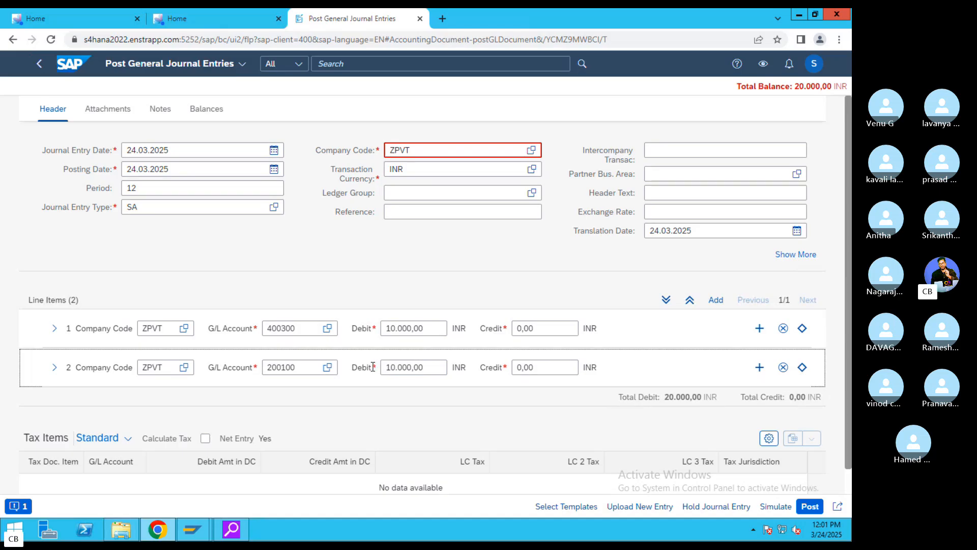
- Move line 2's amount from Debit to Credit so it credits 10.000,00
left_click_drag(427, 367, 321, 368)
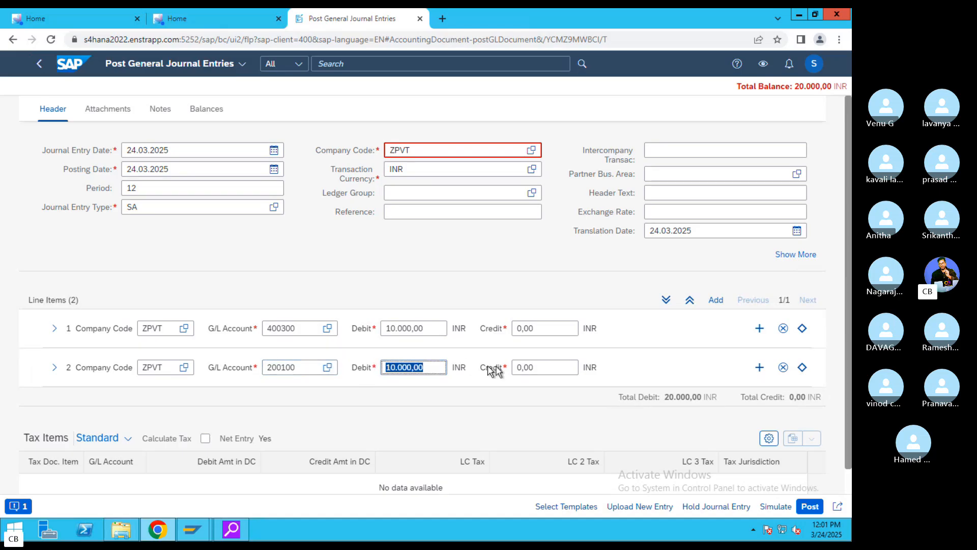
key("BackSpace")
left_click(543, 367)
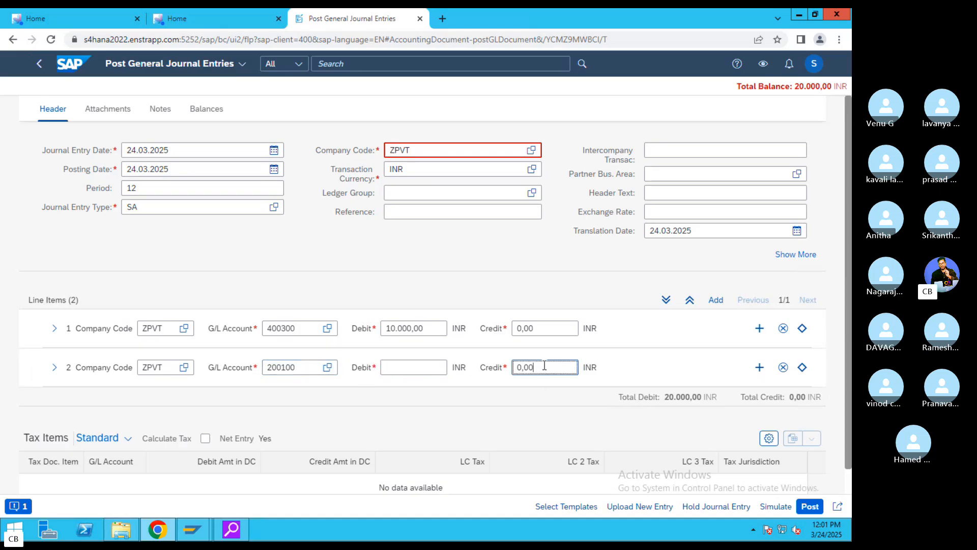
type("100")
key("Return")
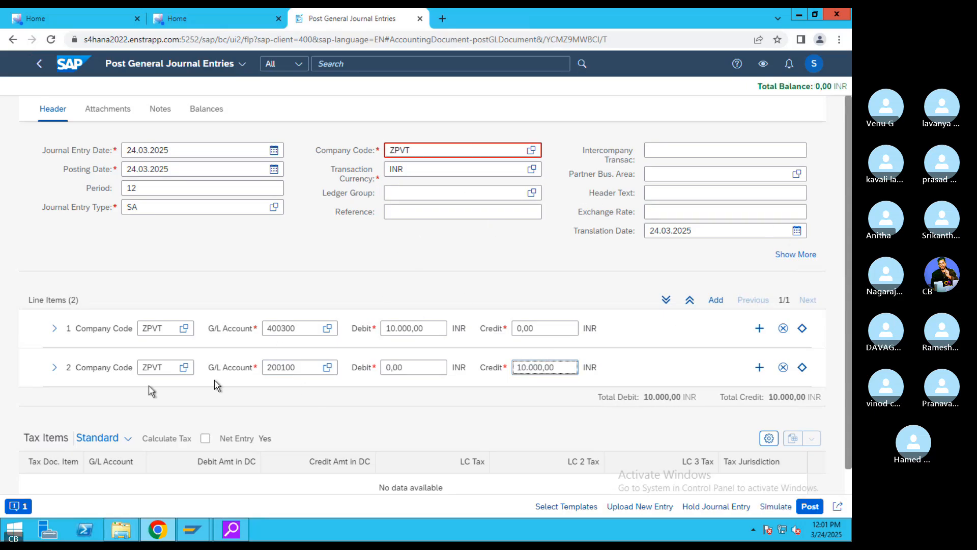
- Review the 'No amount tolerance range entered for company code ZPVT' error message
left_click(16, 506)
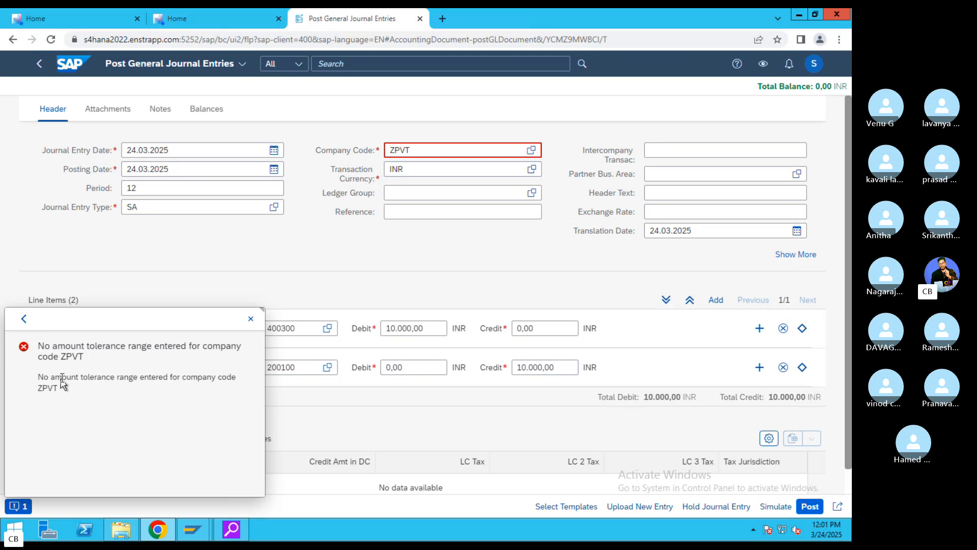
left_click_drag(38, 347, 84, 362)
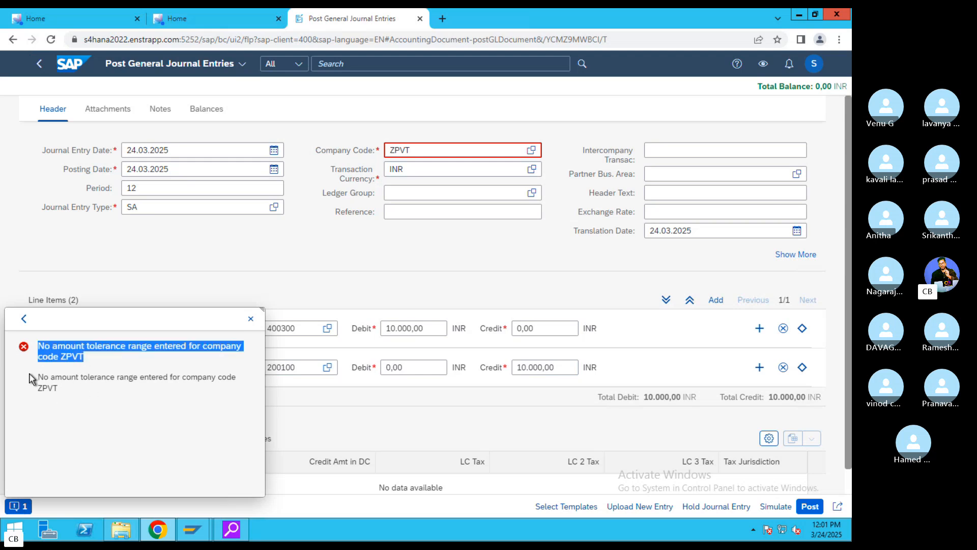
left_click_drag(31, 378, 66, 393)
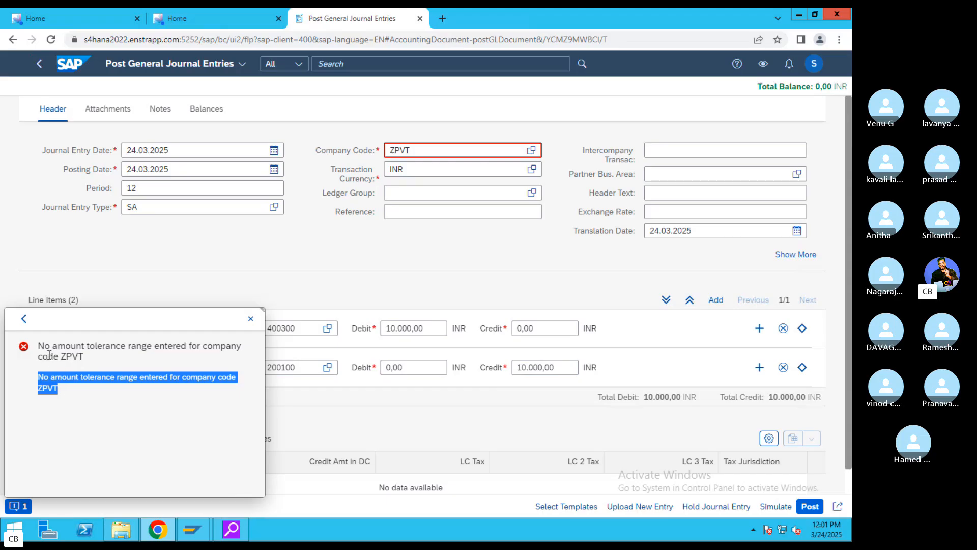
left_click_drag(41, 346, 84, 357)
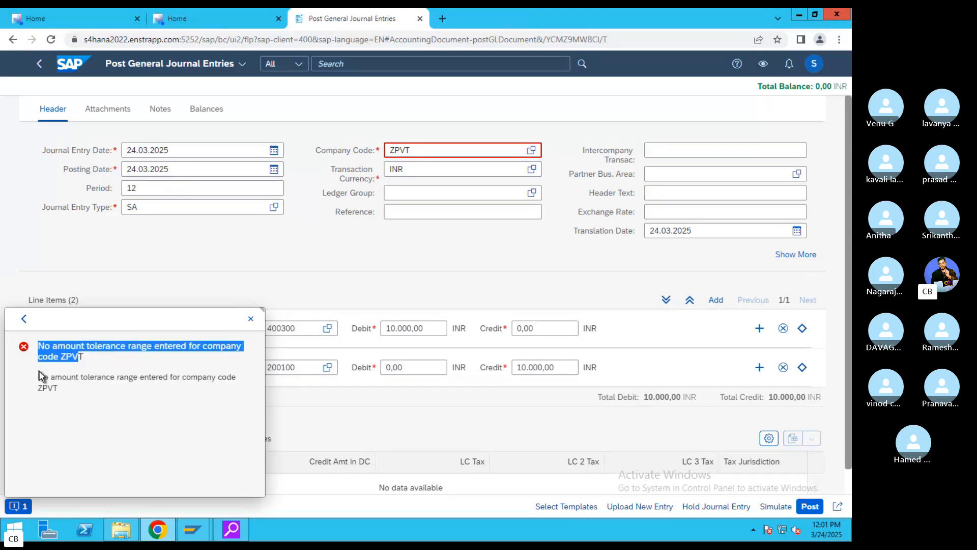
left_click_drag(33, 379, 80, 403)
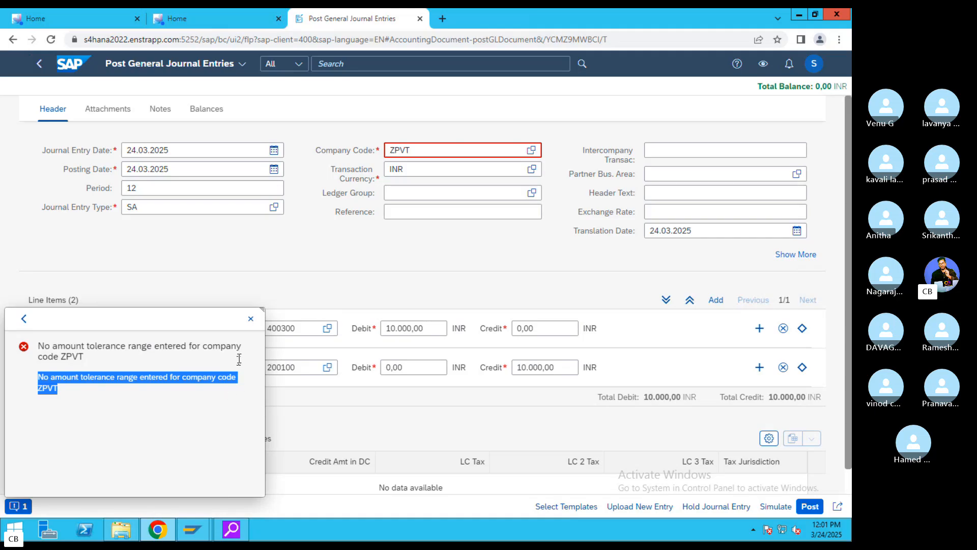
left_click(251, 319)
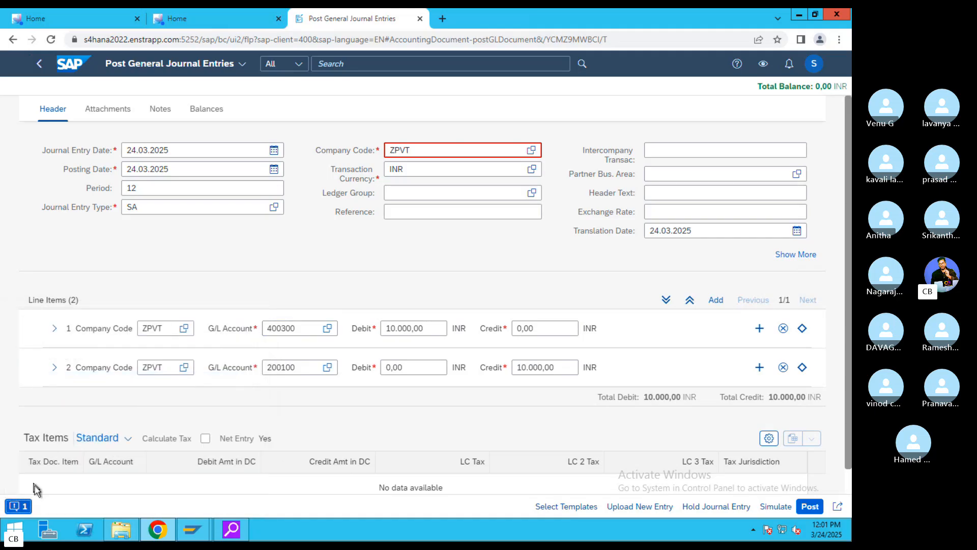
left_click(18, 506)
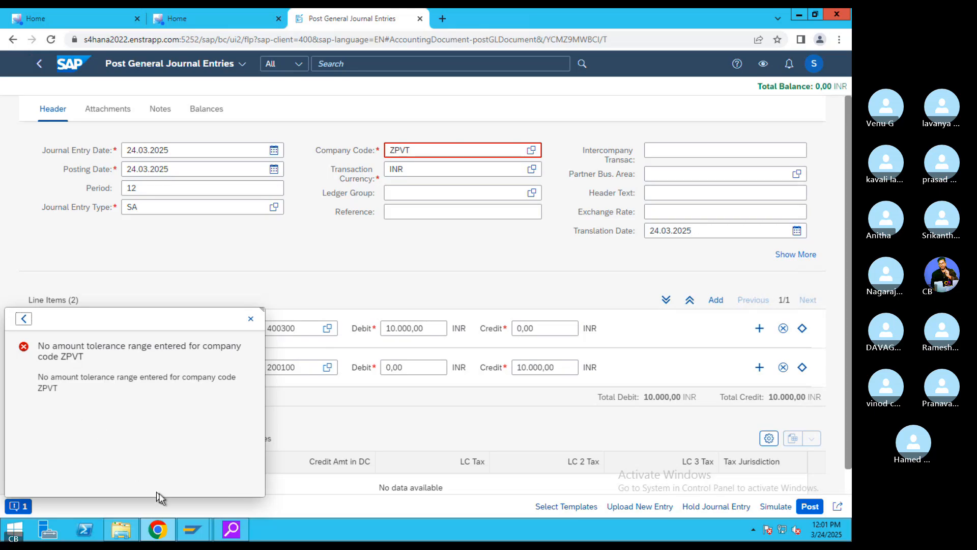
- In SAP GUI, run OB57 and position the list on the logged-in user
mouse_move(194, 529)
left_click(235, 496)
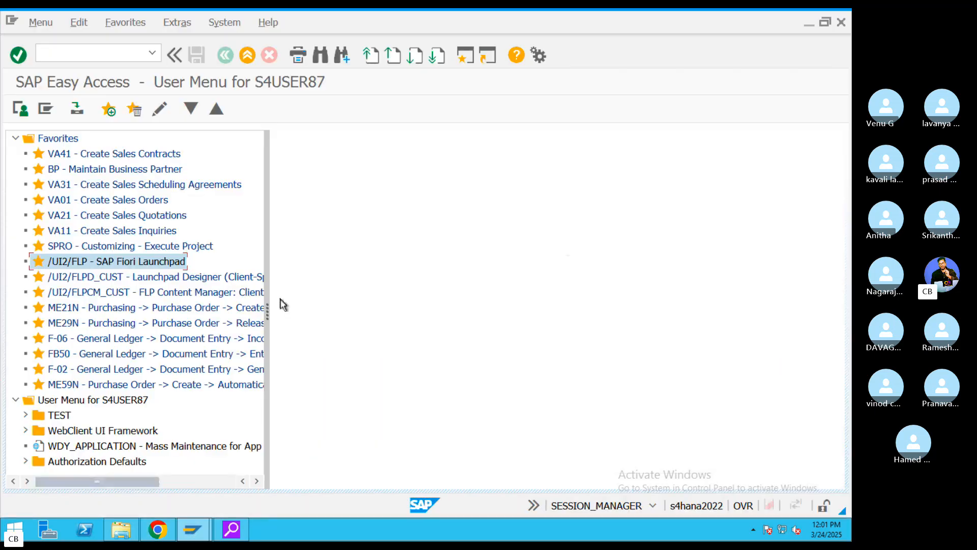
left_click(67, 60)
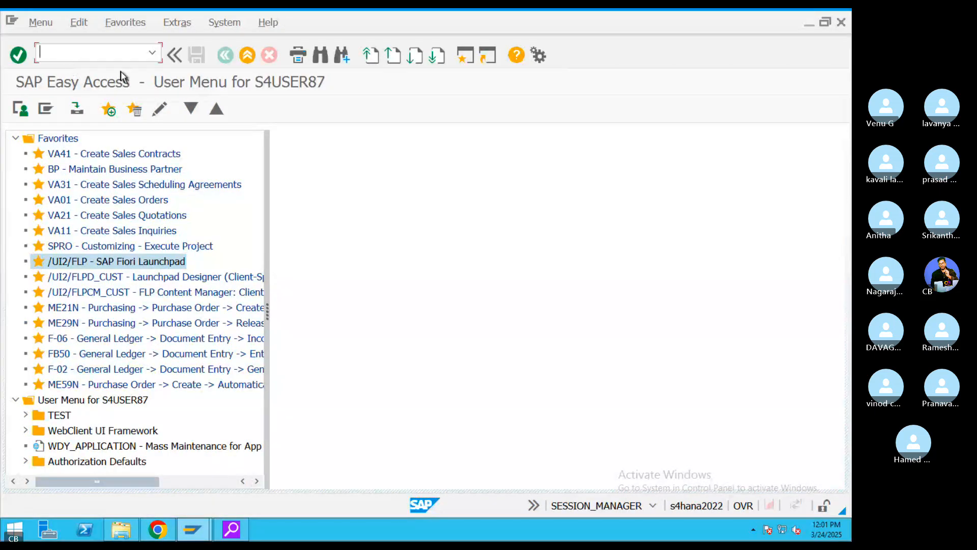
type("OB57")
key("Return")
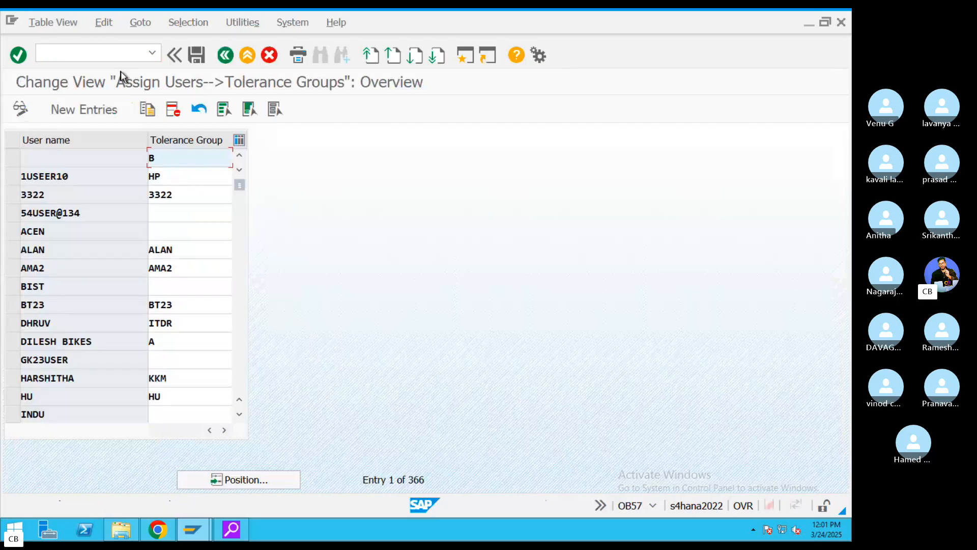
left_click(260, 488)
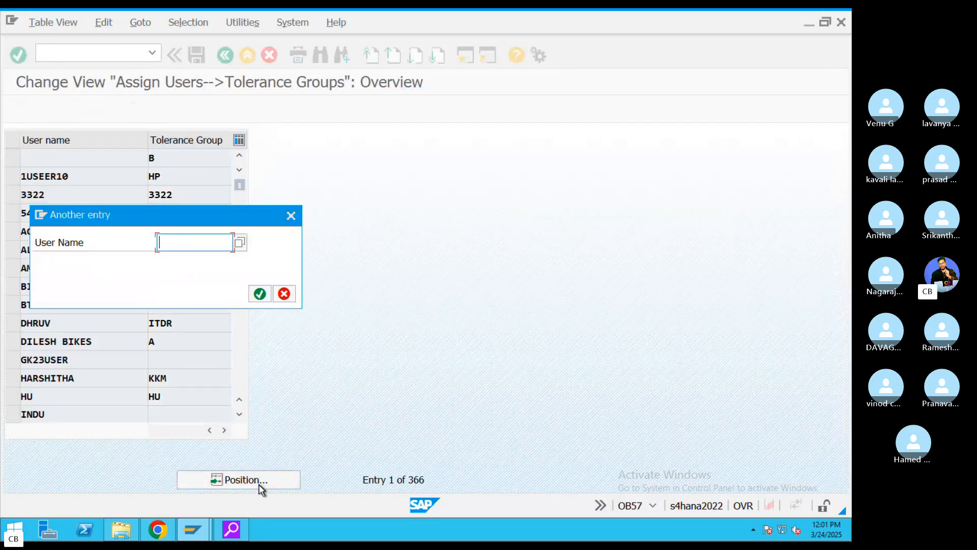
type("s4user87")
key("Return")
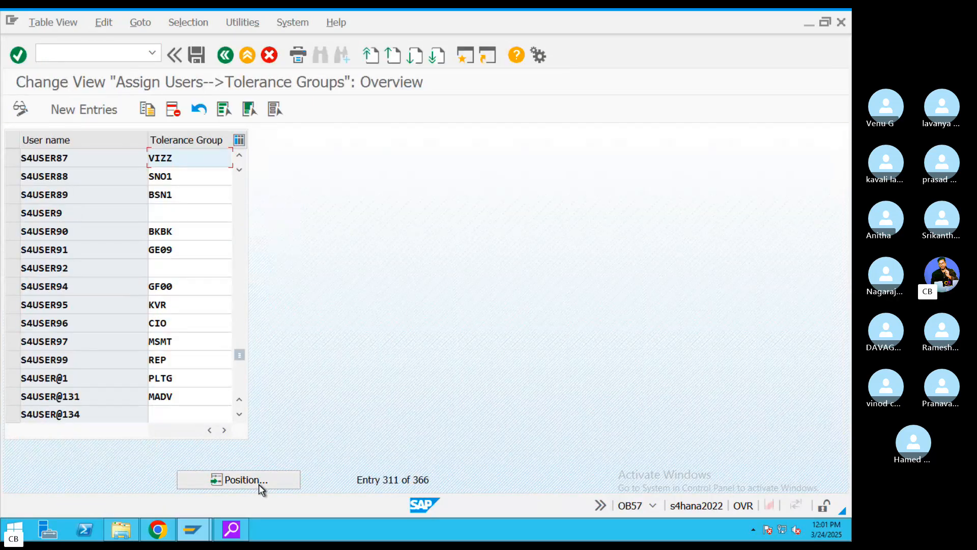
- Change the user's tolerance group from VIZZ to ZPVT and save under the customizing request
left_click_drag(192, 160, 92, 161)
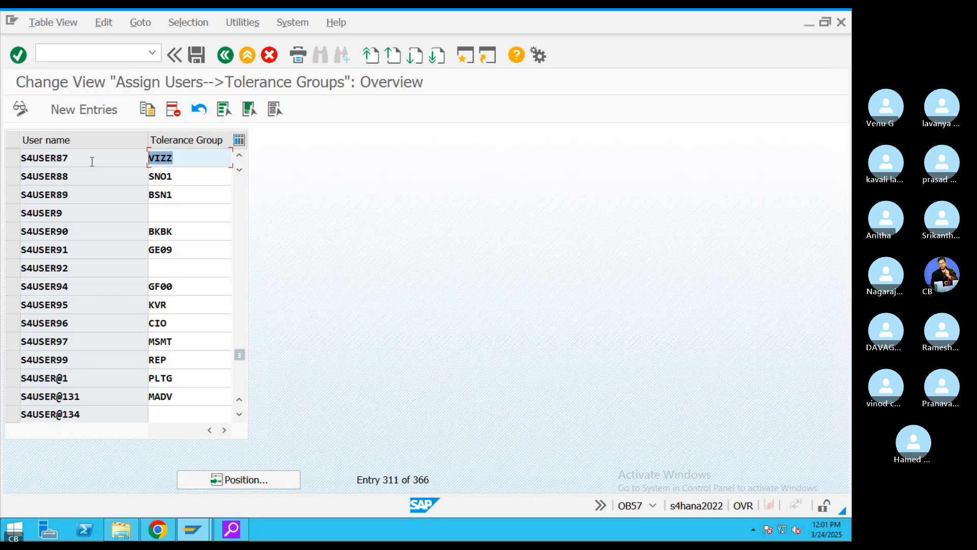
type("ZPVT")
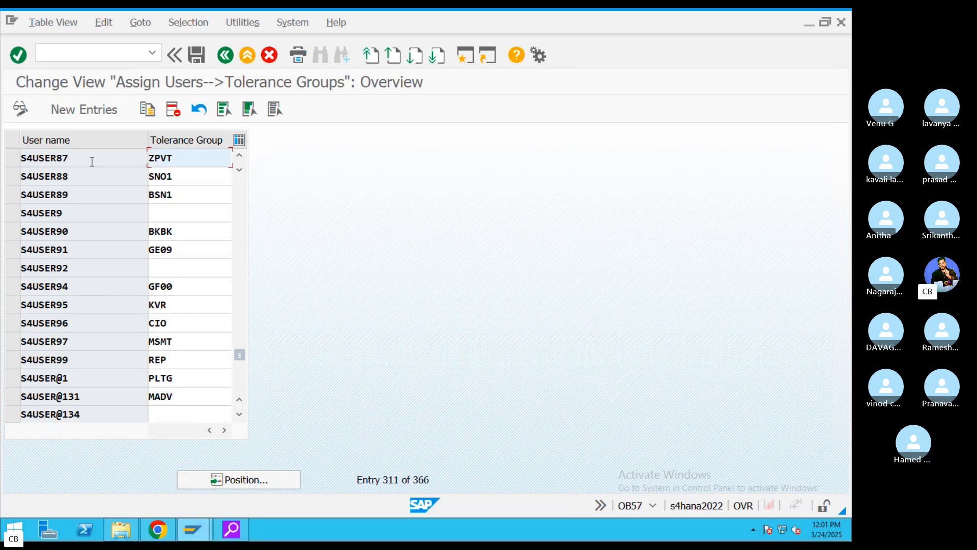
left_click(197, 55)
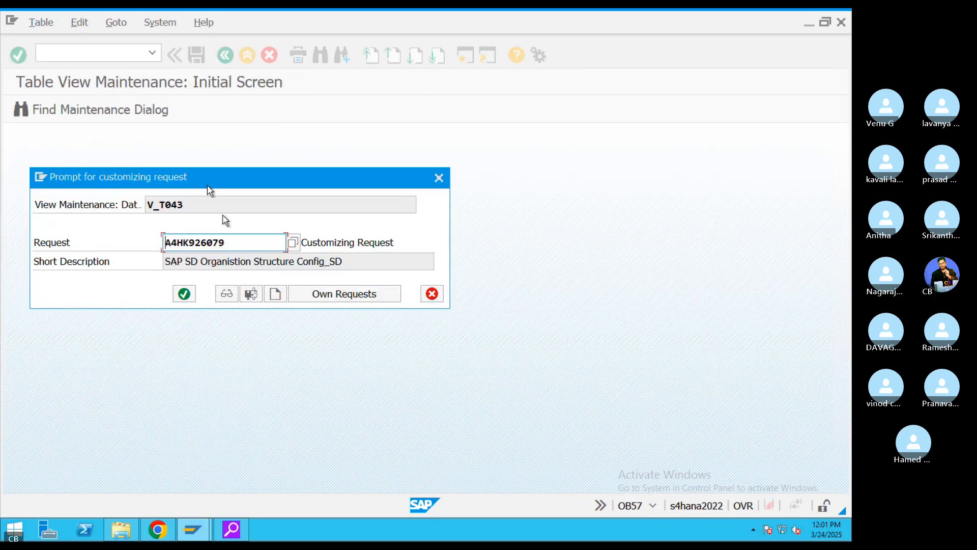
left_click(184, 293)
mouse_move(192, 530)
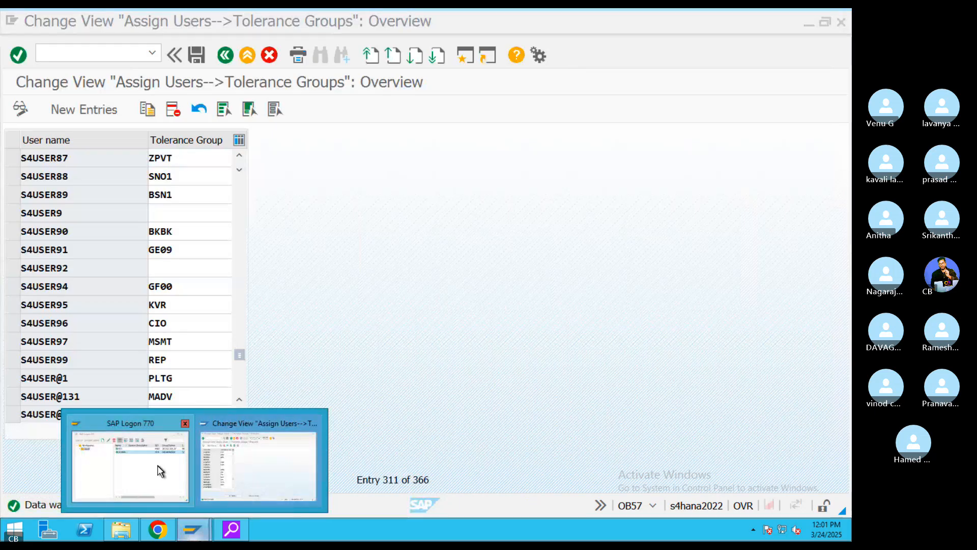
left_click(158, 529)
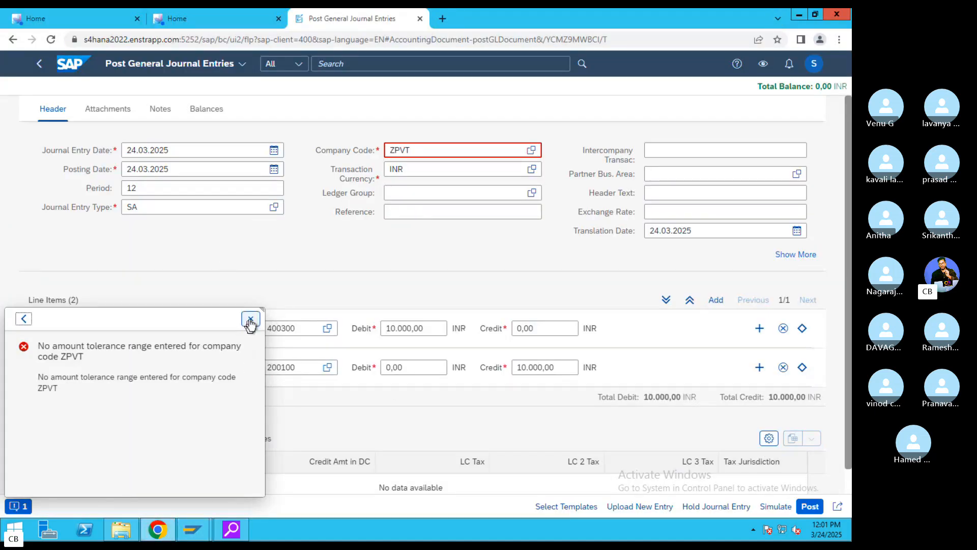
- Discard the unposted journal entry and start a fresh Post General Journal Entries form
left_click(251, 319)
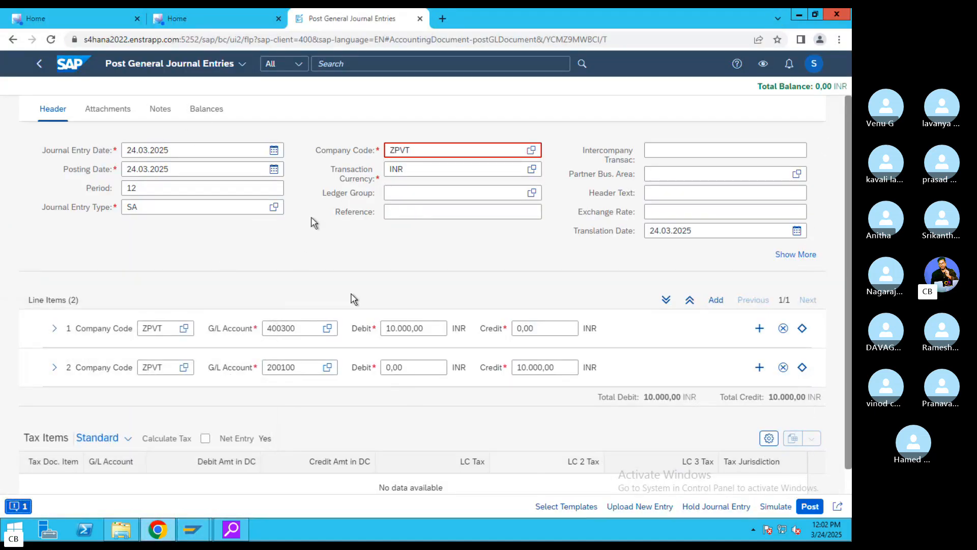
left_click(38, 65)
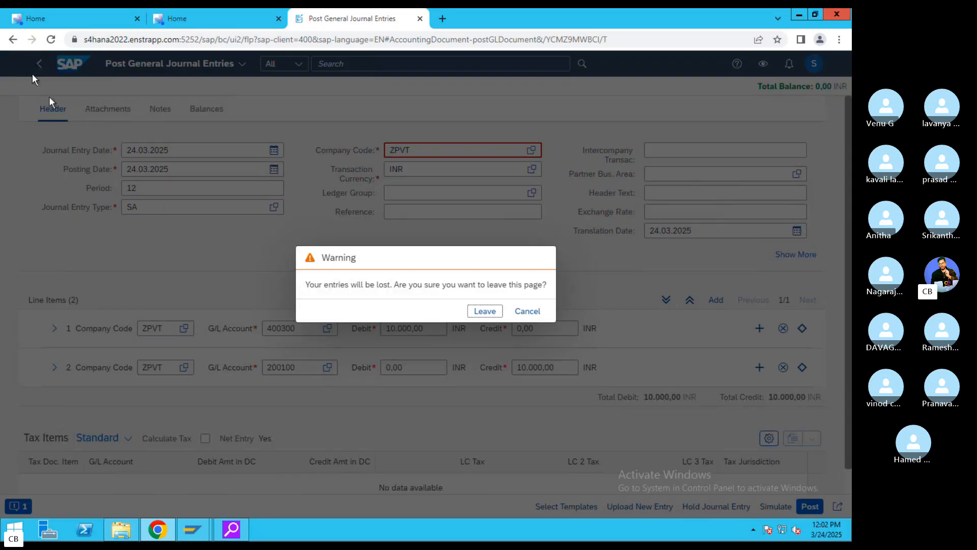
left_click(527, 311)
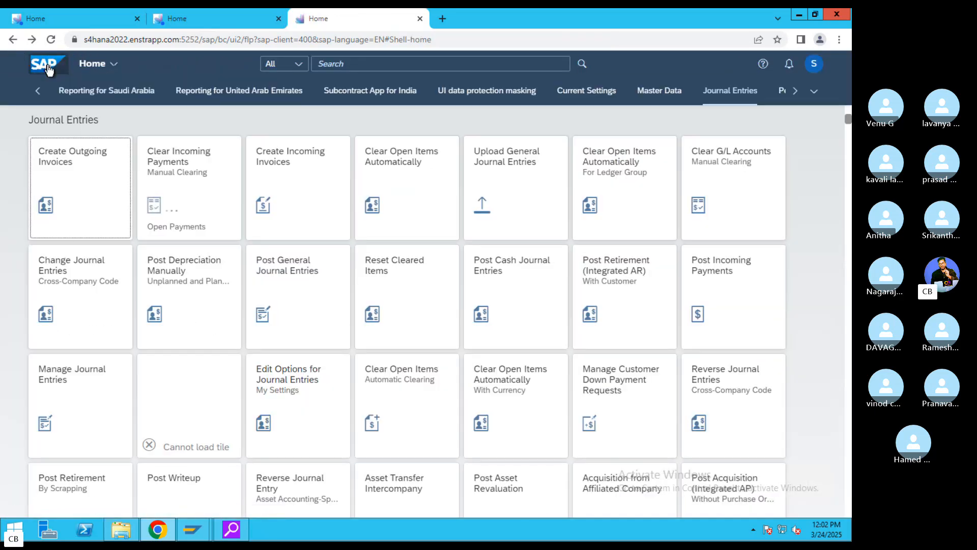
left_click(298, 294)
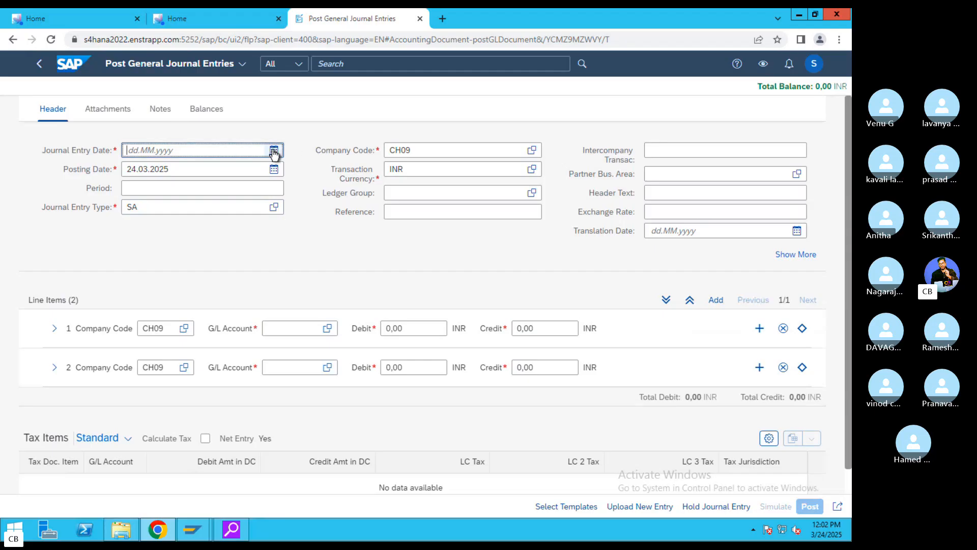
- Date the new entry 24.03.2025 and use company code ZPVT in the header and both lines
left_click(274, 152)
left_click(176, 292)
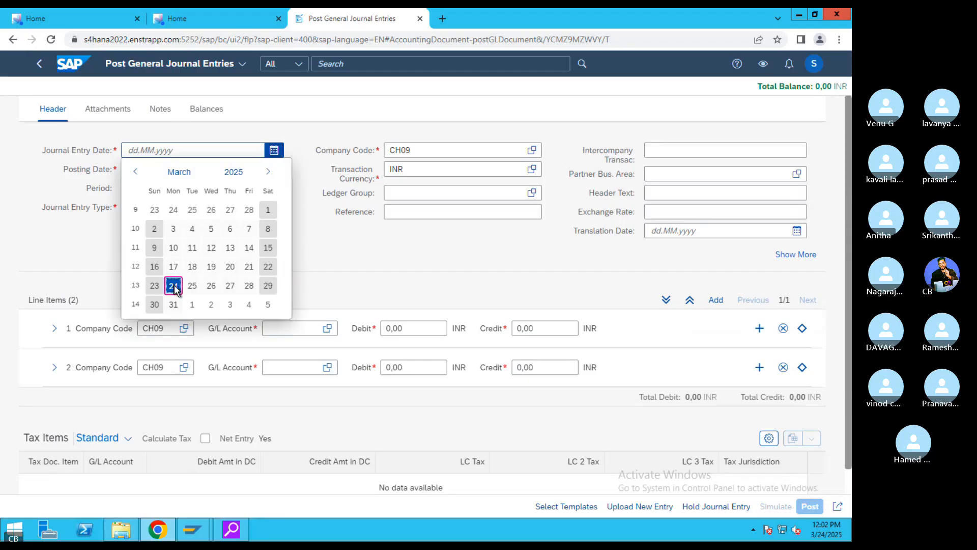
left_click(363, 154)
left_click_drag(412, 151, 363, 155)
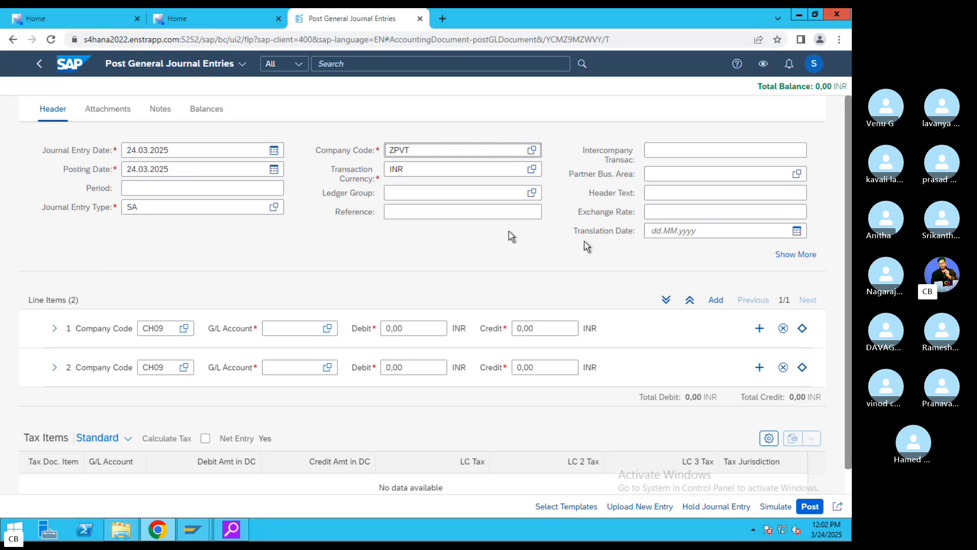
left_click(143, 202)
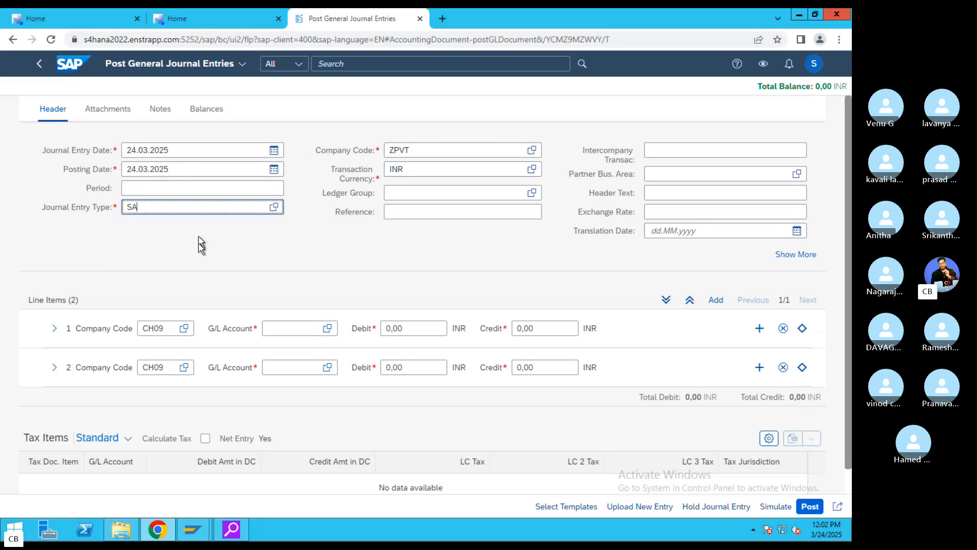
left_click_drag(143, 328, 153, 328)
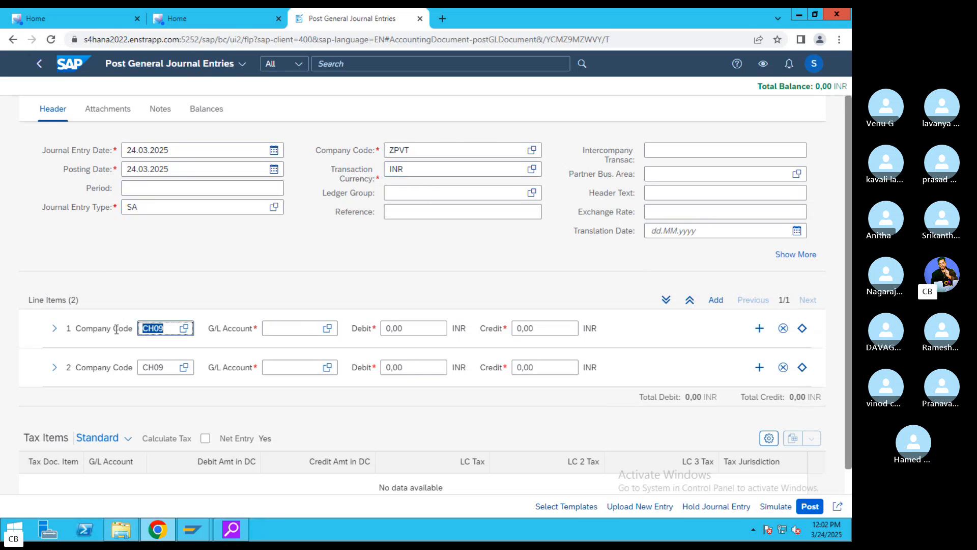
type("ZPVT")
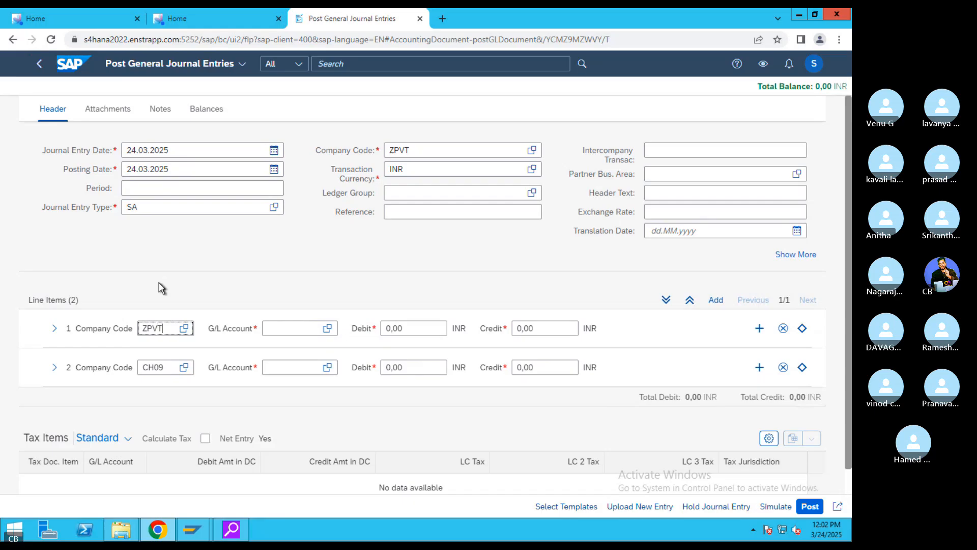
left_click_drag(168, 367, 99, 369)
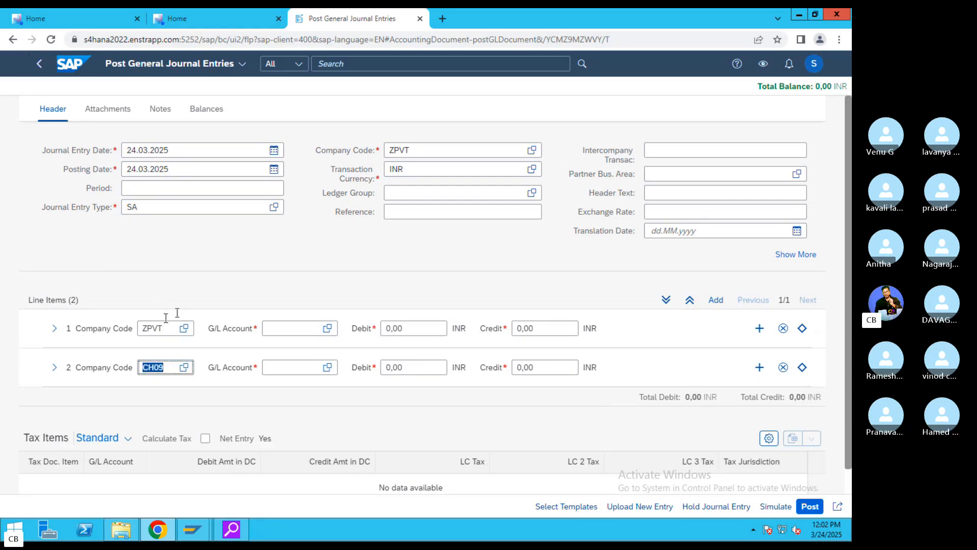
type("ZPVT")
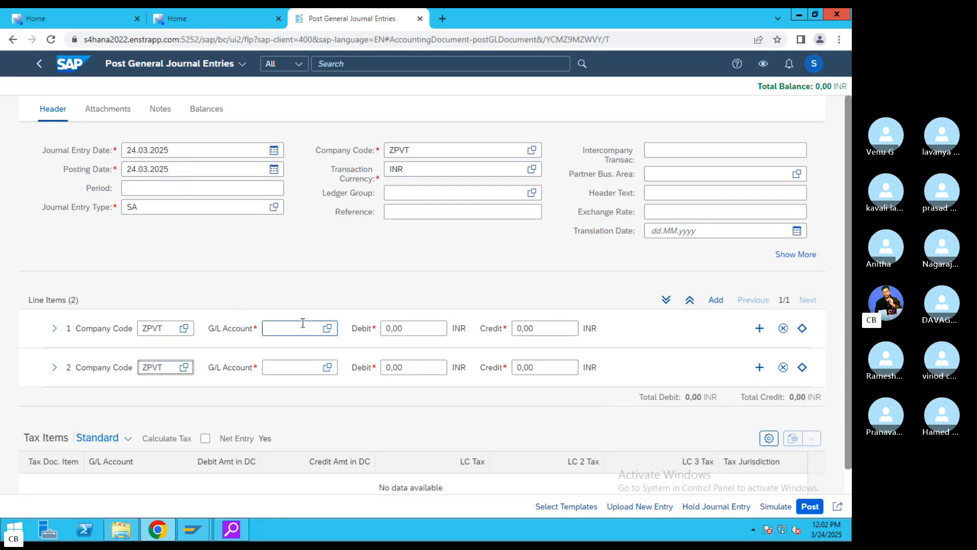
- Debit 400300 and credit 200100 for 10000 each
left_click(316, 329)
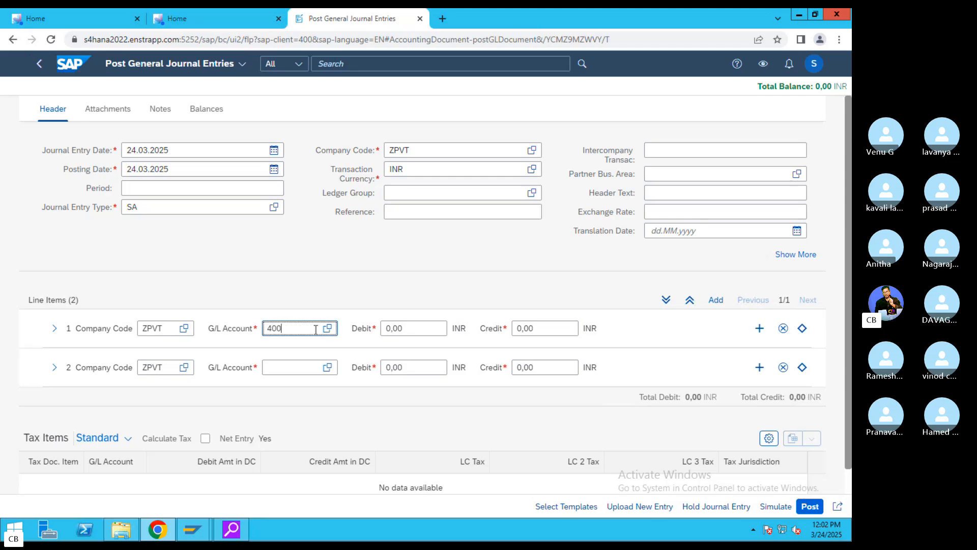
left_click(287, 368)
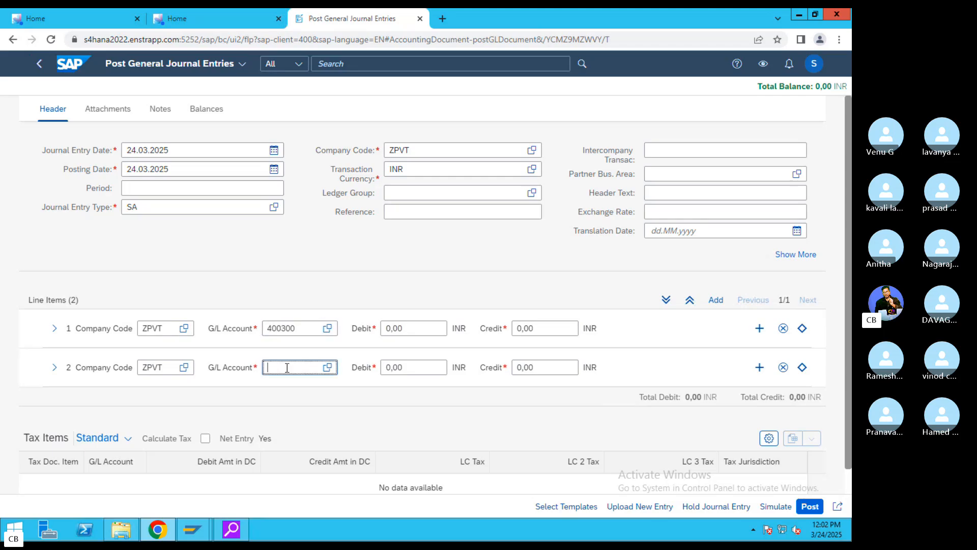
type("200100")
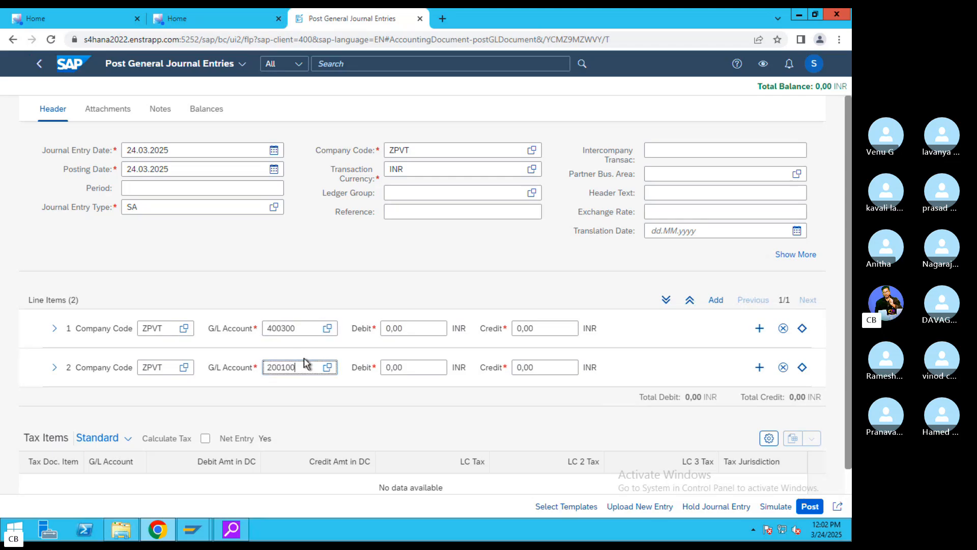
left_click(437, 328)
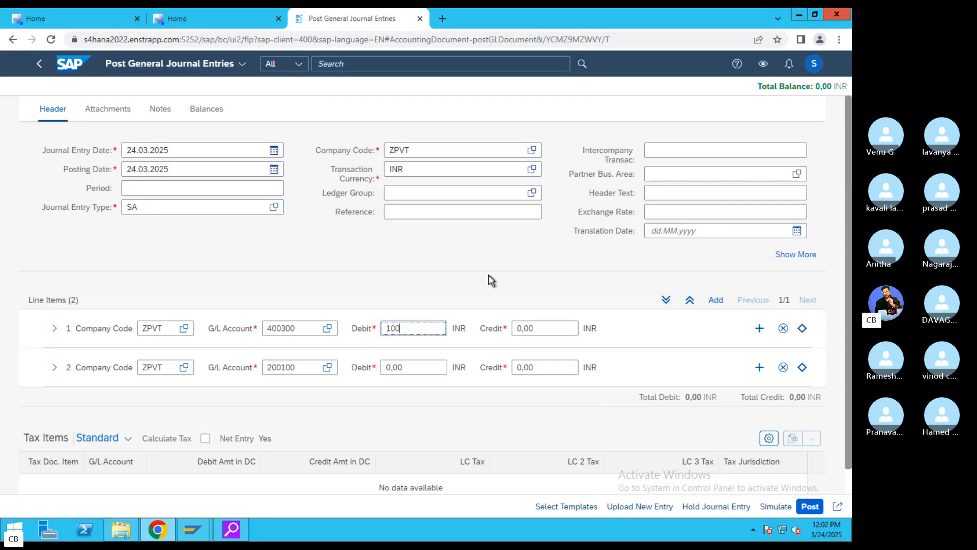
type("10000")
left_click(542, 373)
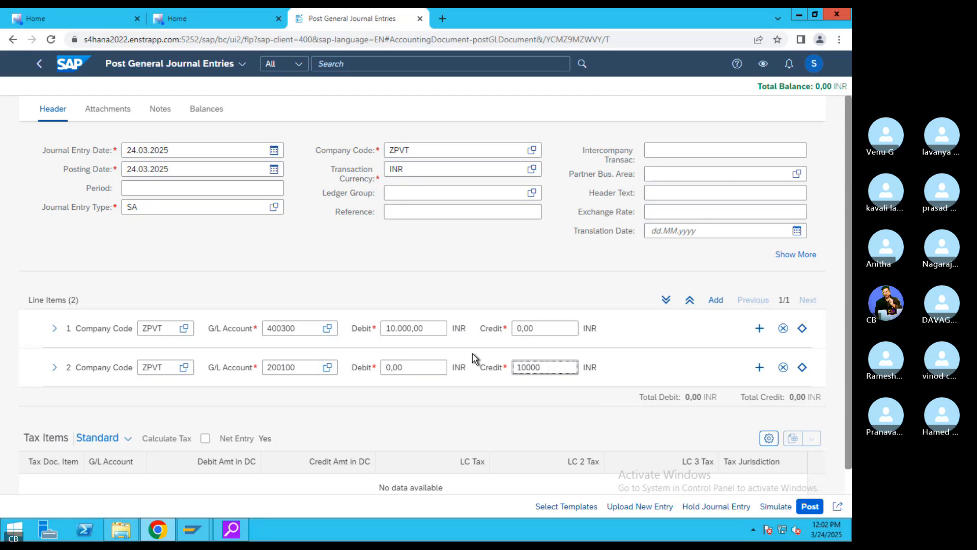
key("Return")
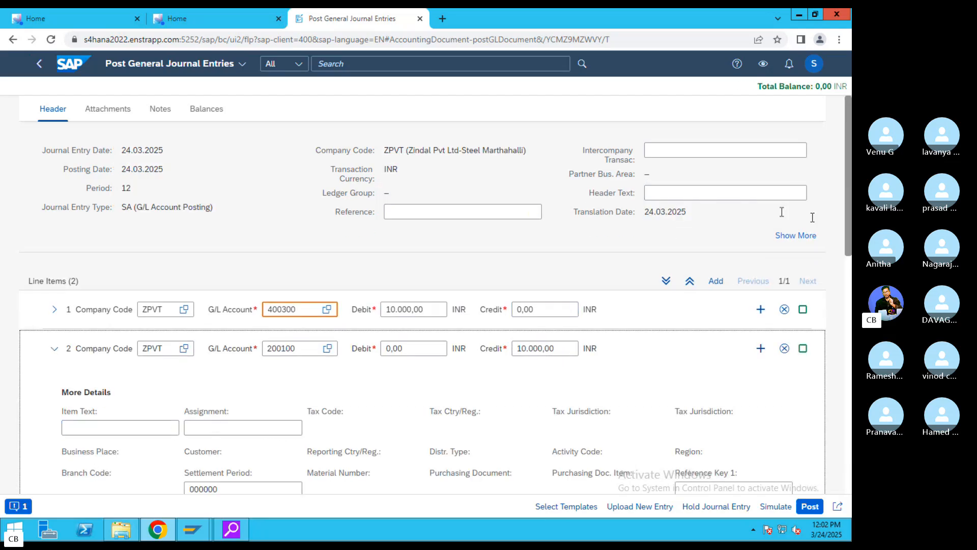
- Simulate the entry, getting a deletion flag on 400300 and a Ledger Group X5 customizing error
left_click(18, 506)
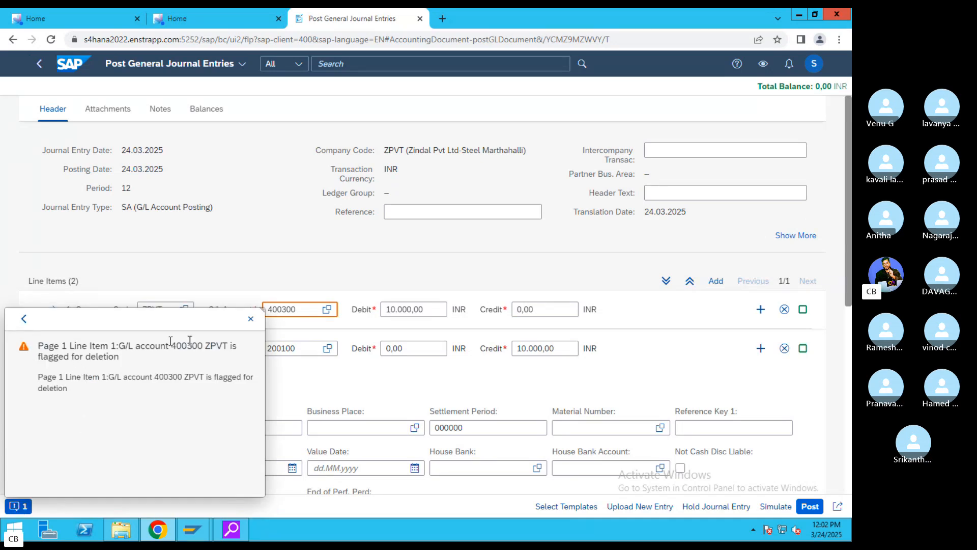
left_click(779, 507)
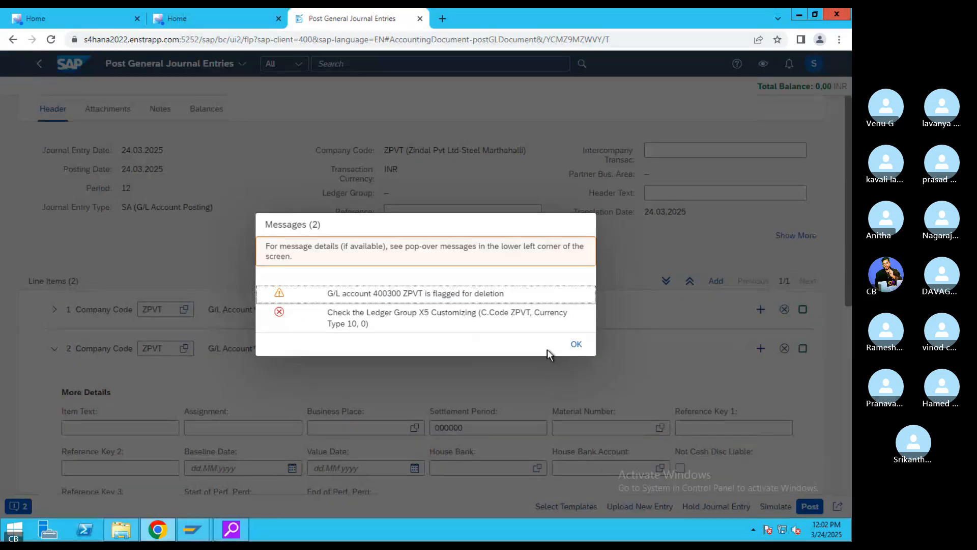
left_click_drag(410, 321, 326, 311)
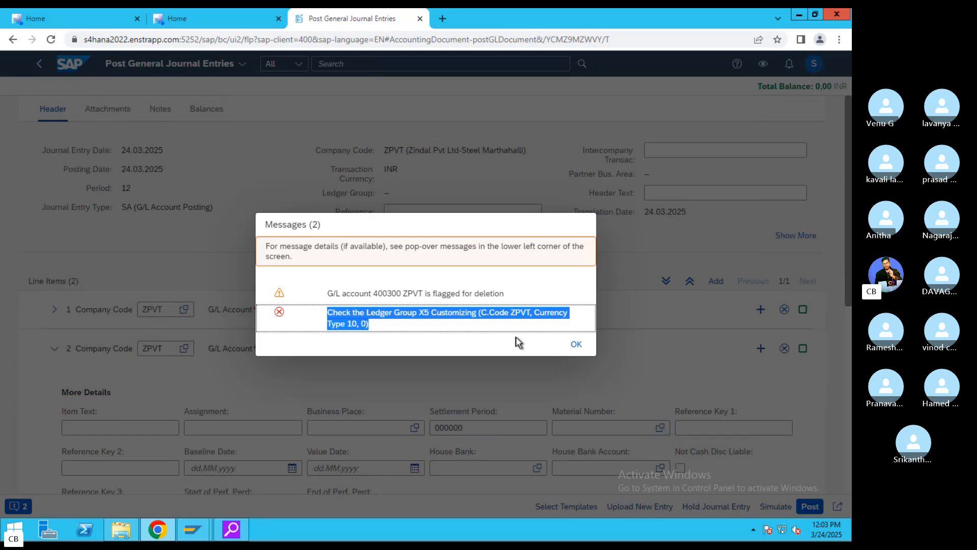
left_click(577, 343)
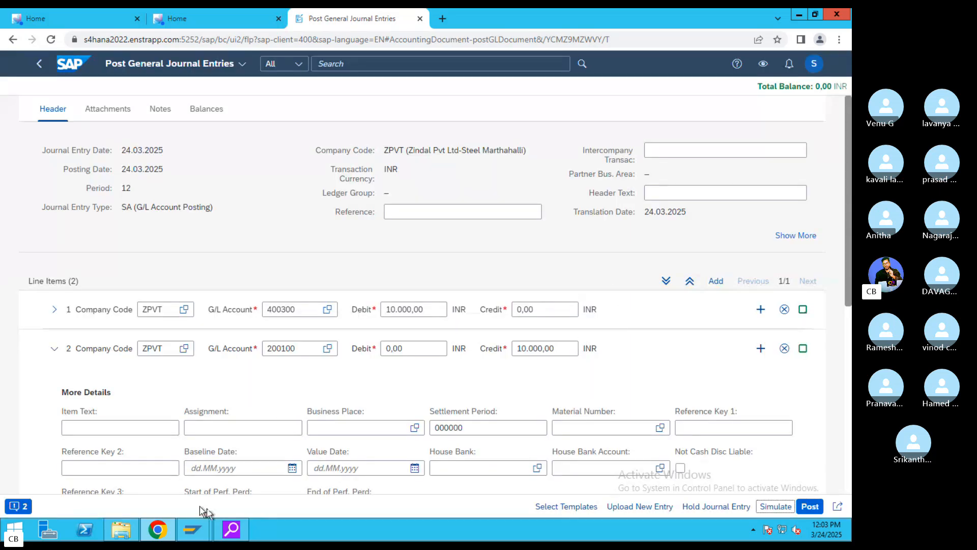
- In OB57, change the user's tolerance group from ZPVT back to VIZZ and save
mouse_move(192, 529)
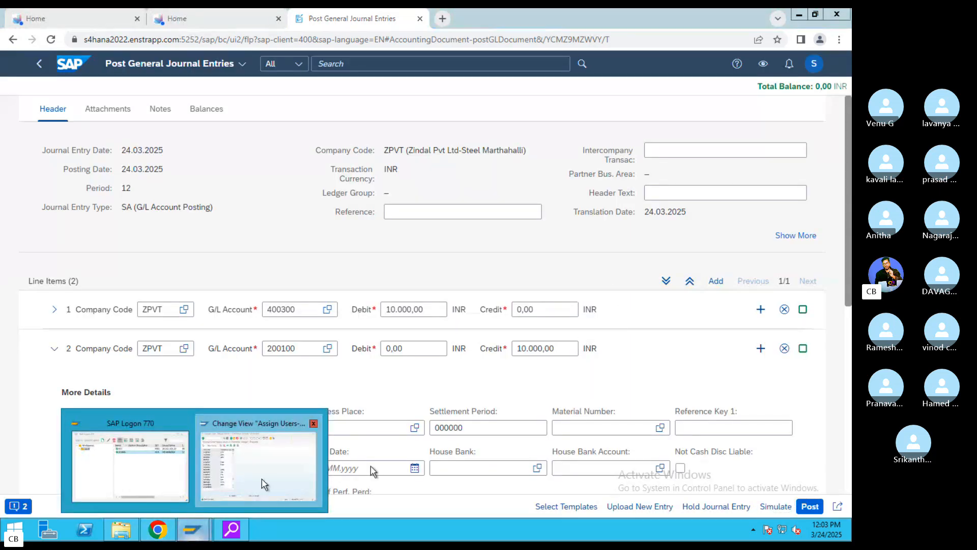
left_click(242, 483)
left_click_drag(197, 163, 99, 131)
type("VIZZ")
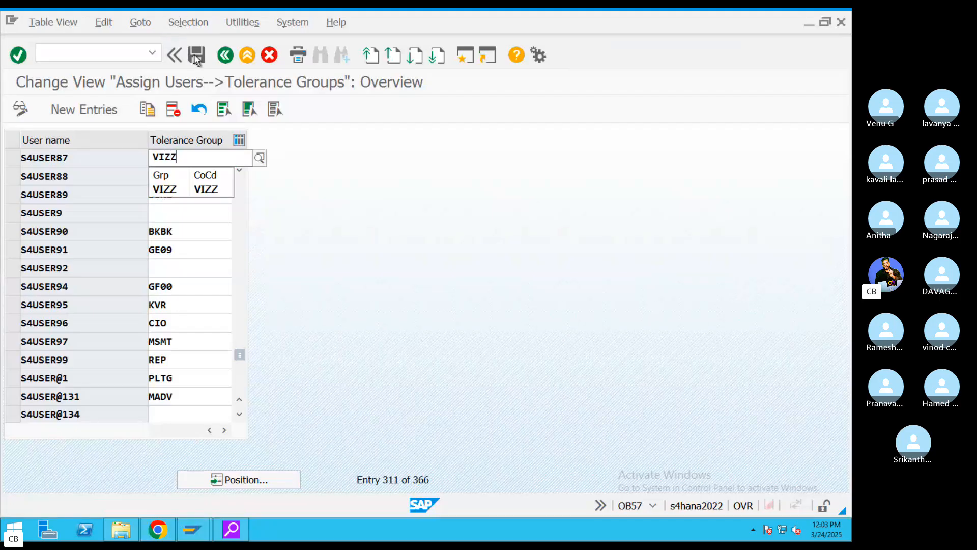
left_click(196, 56)
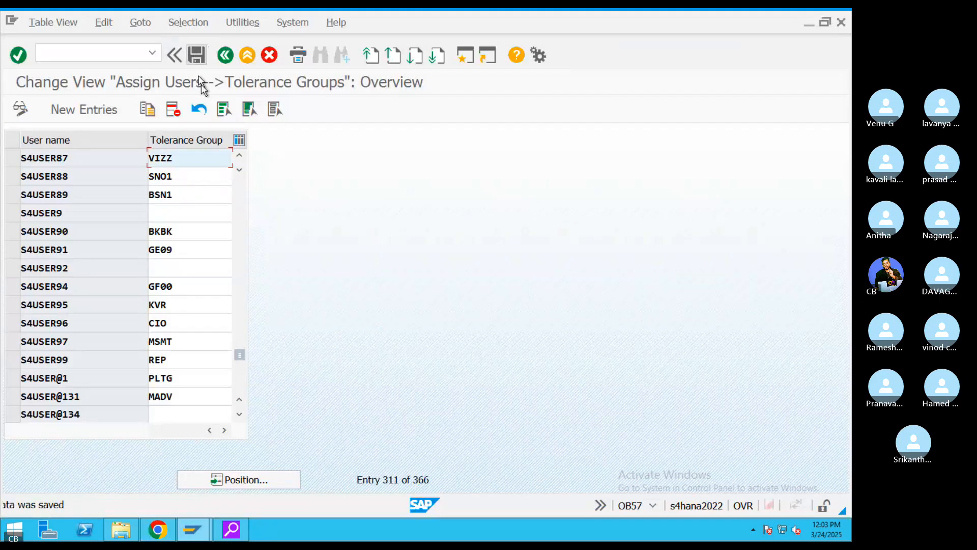
mouse_move(192, 529)
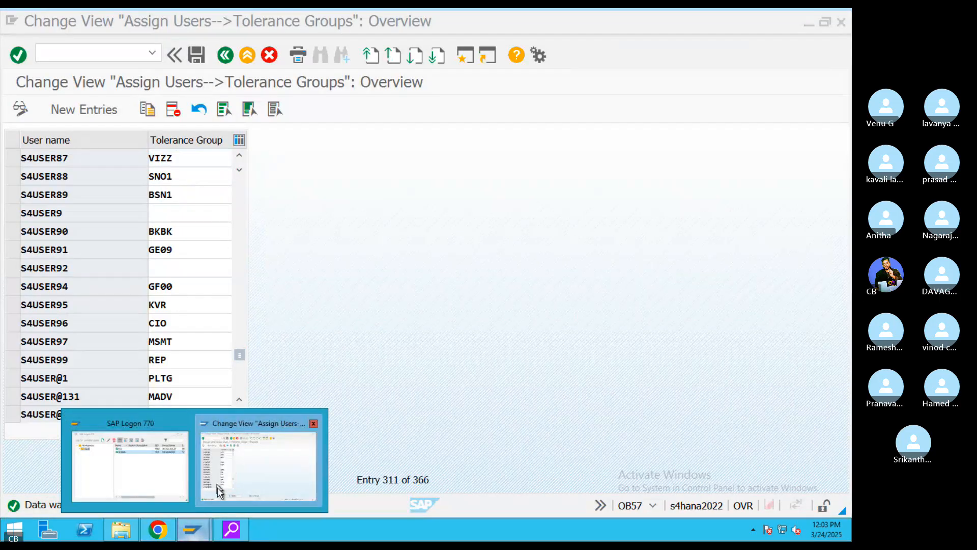
left_click(157, 529)
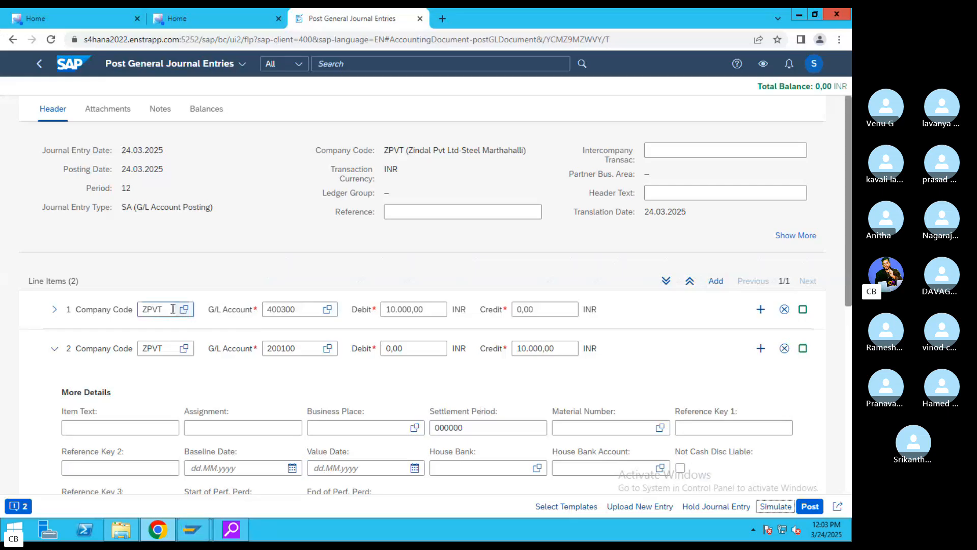
- Set both lines' company code to VIZZ and line 2's value date to 24.03.2025
double_click(153, 309)
type("VIZ")
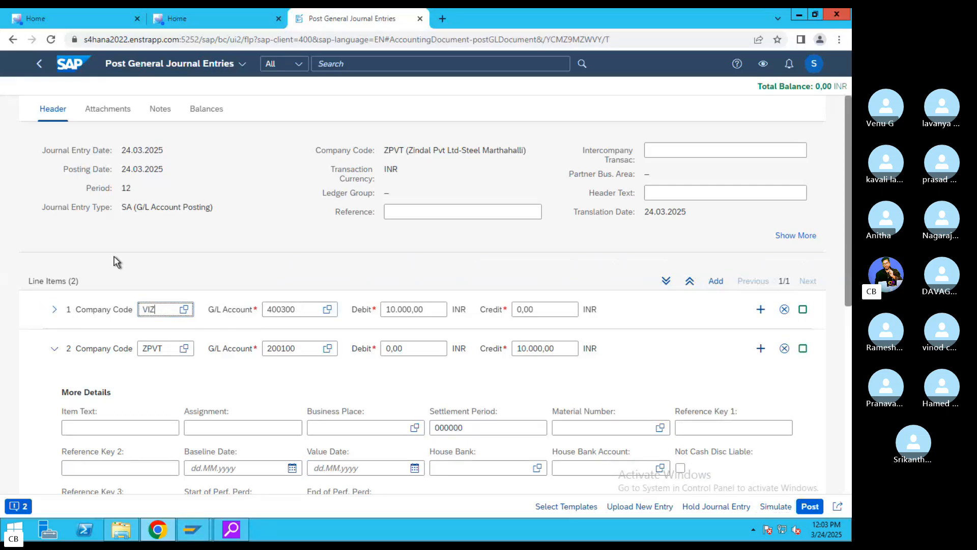
type("Z")
left_click(102, 351)
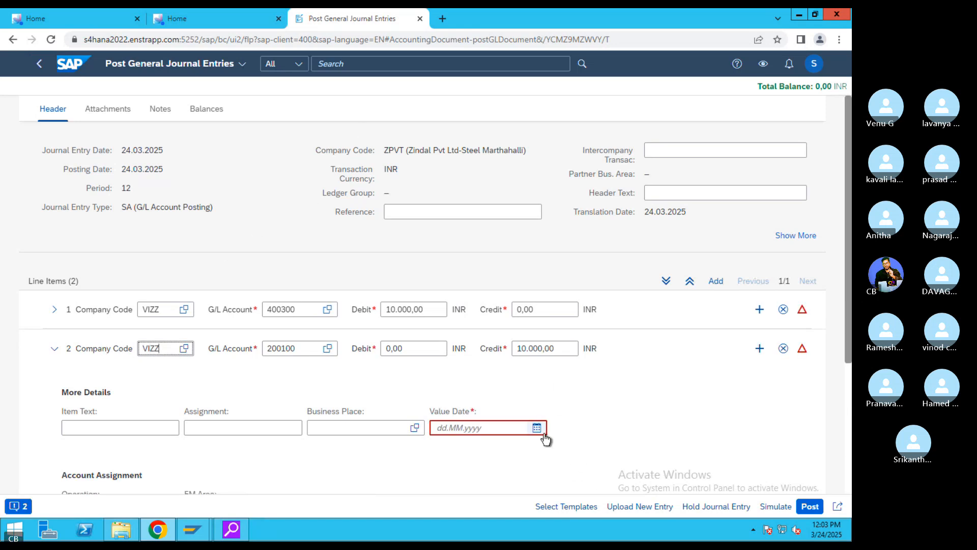
left_click(536, 428)
left_click(481, 386)
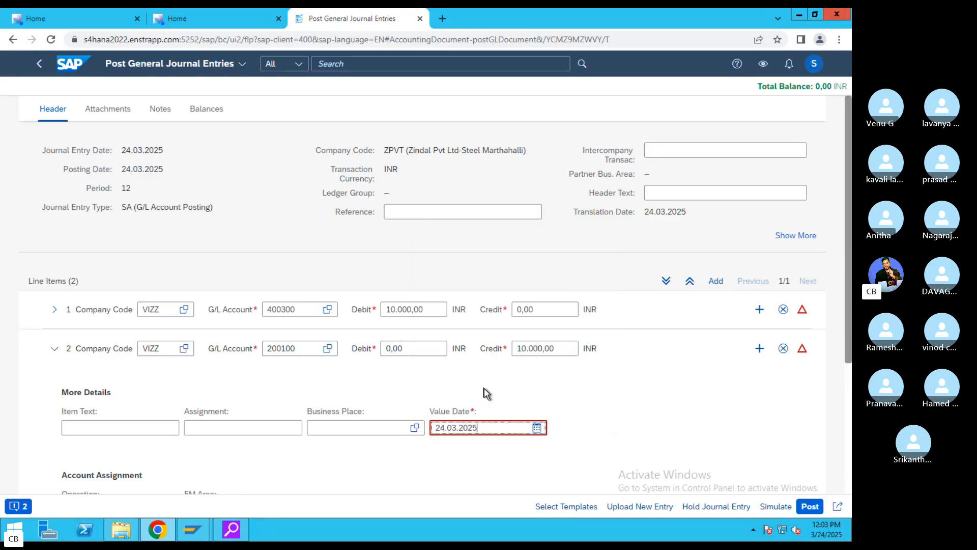
- Simulate again, which now demands a Text entry for account 400300 on line item 1
left_click(775, 506)
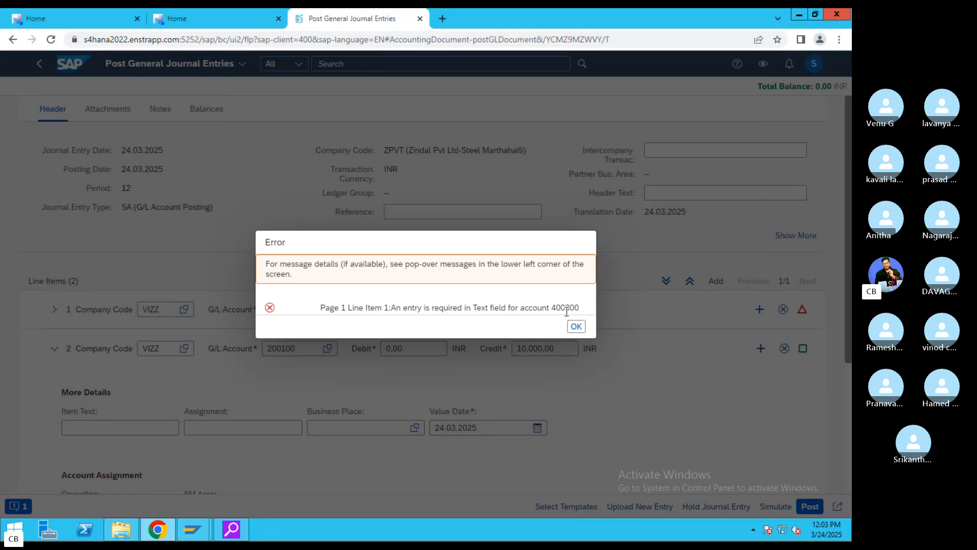
left_click_drag(555, 309, 585, 310)
left_click(576, 326)
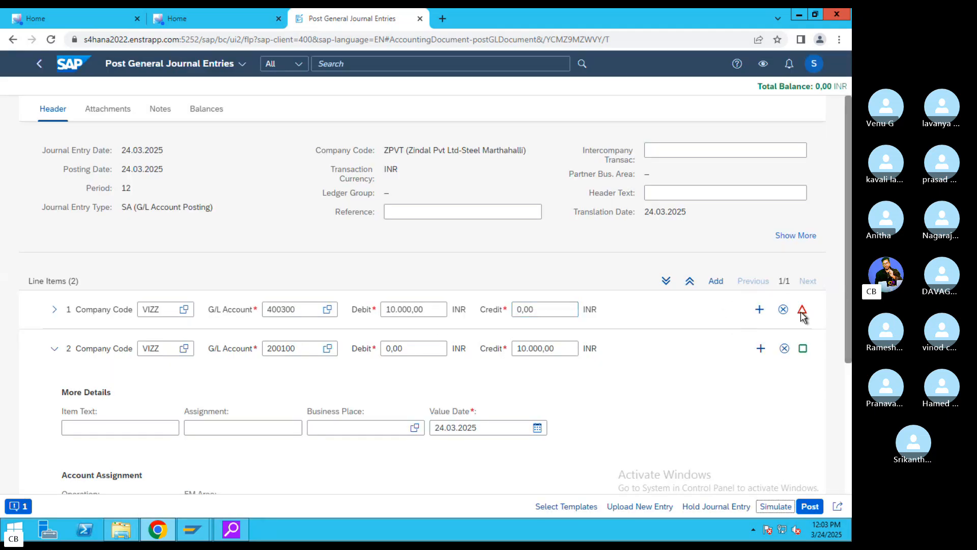
left_click(193, 529)
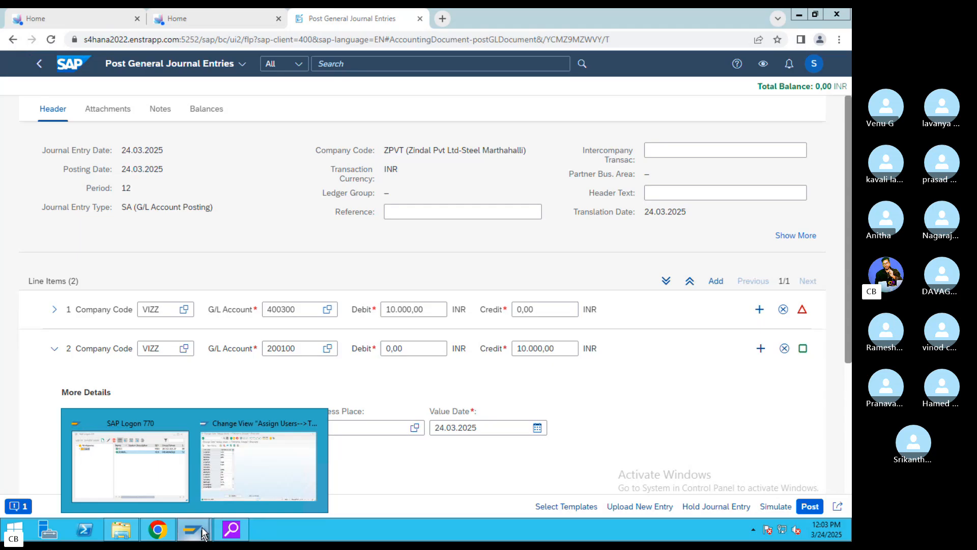
left_click(295, 498)
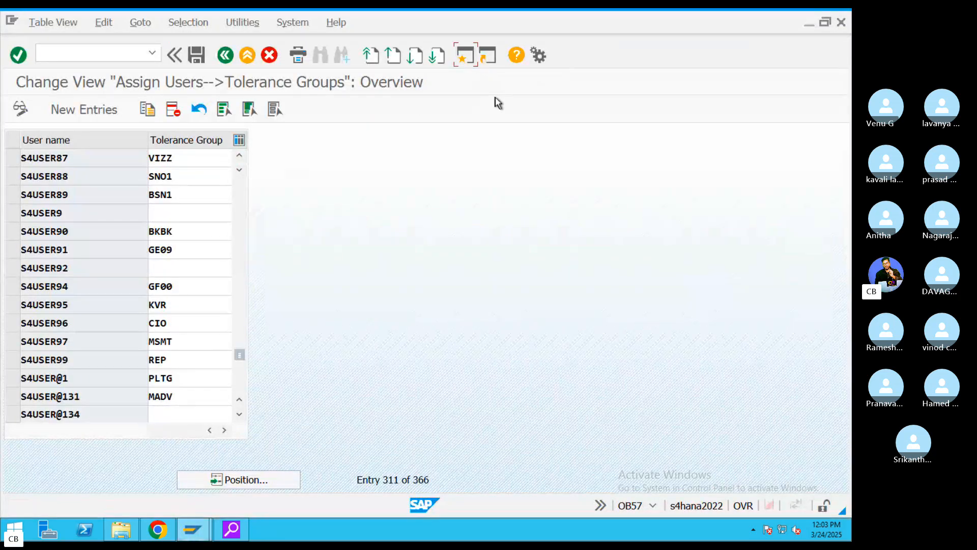
- Inspect the control data of G/L account 400300 Rent in FS00
key("F3")
type("FS00")
key("Return")
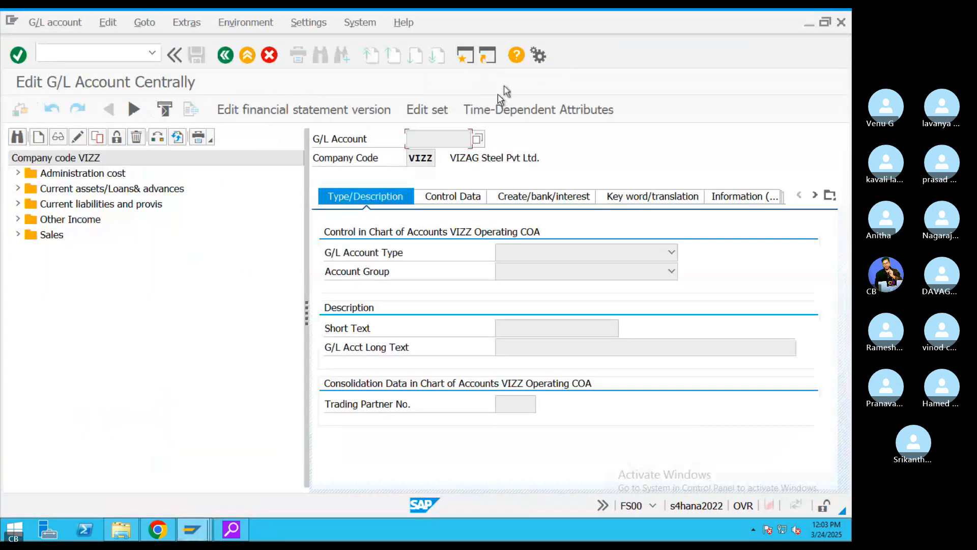
left_click(17, 174)
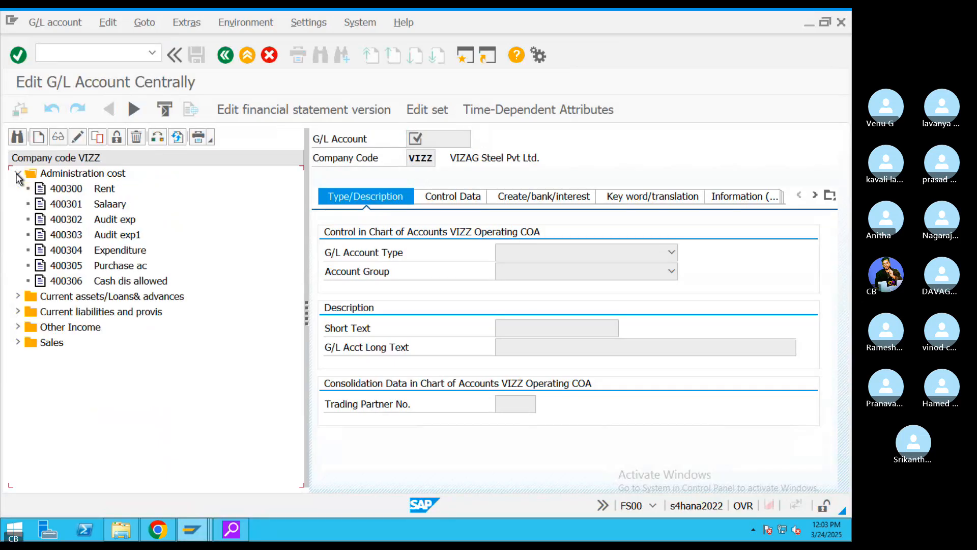
double_click(96, 190)
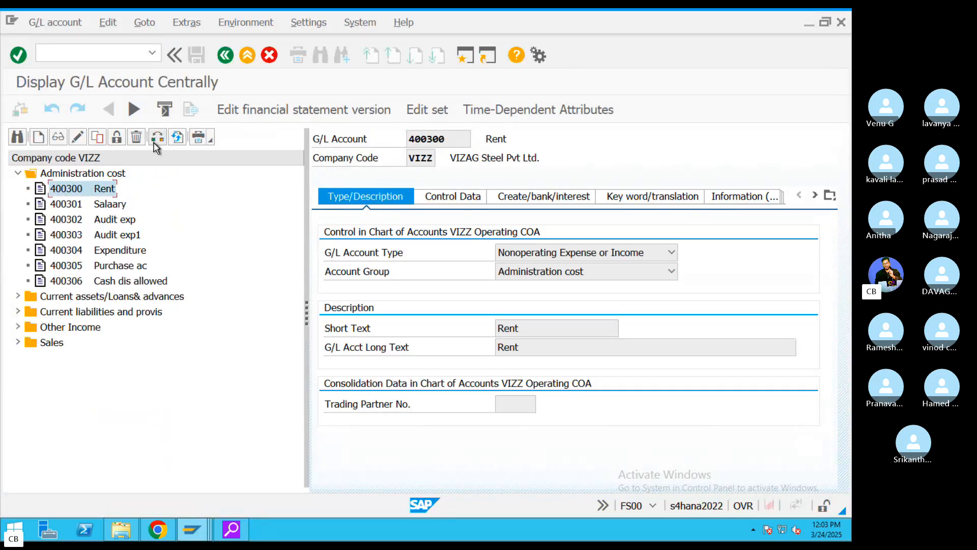
left_click(451, 198)
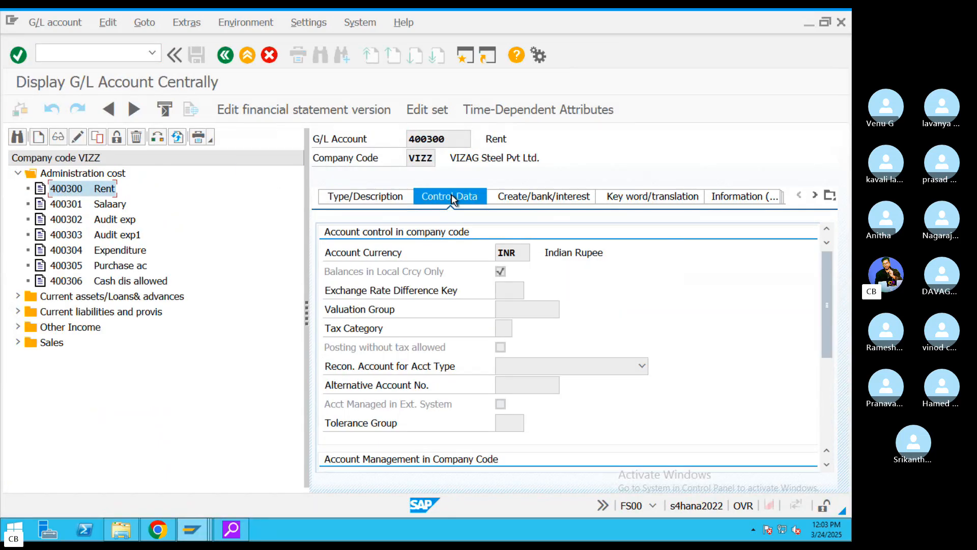
left_click(95, 139)
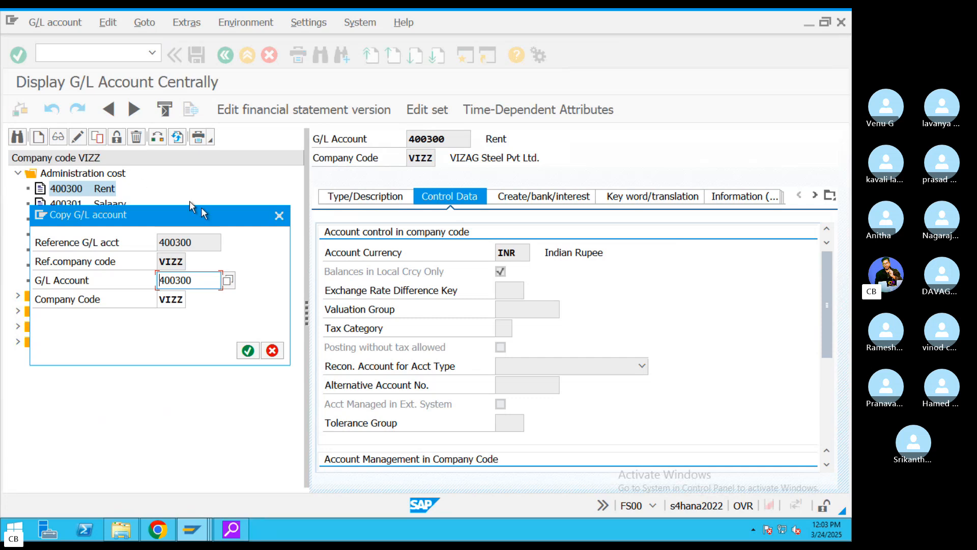
left_click(279, 216)
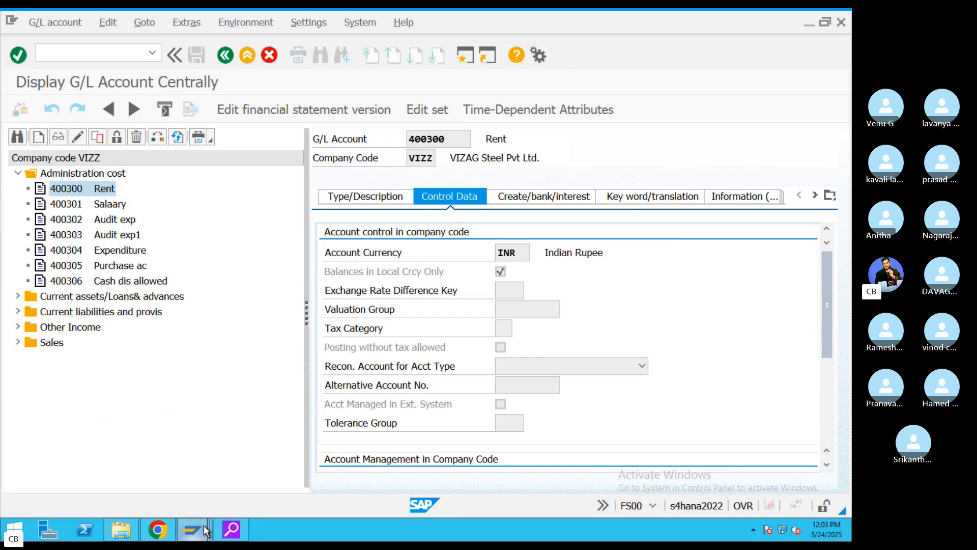
- Back in the browser, review the problem flagged on line 1's account 400300
mouse_move(191, 529)
left_click(157, 529)
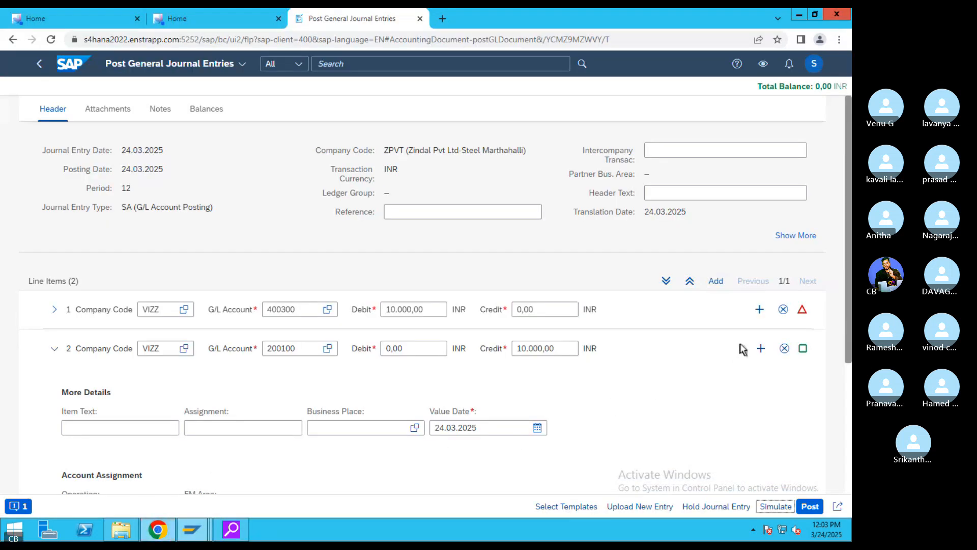
left_click_drag(306, 311, 266, 317)
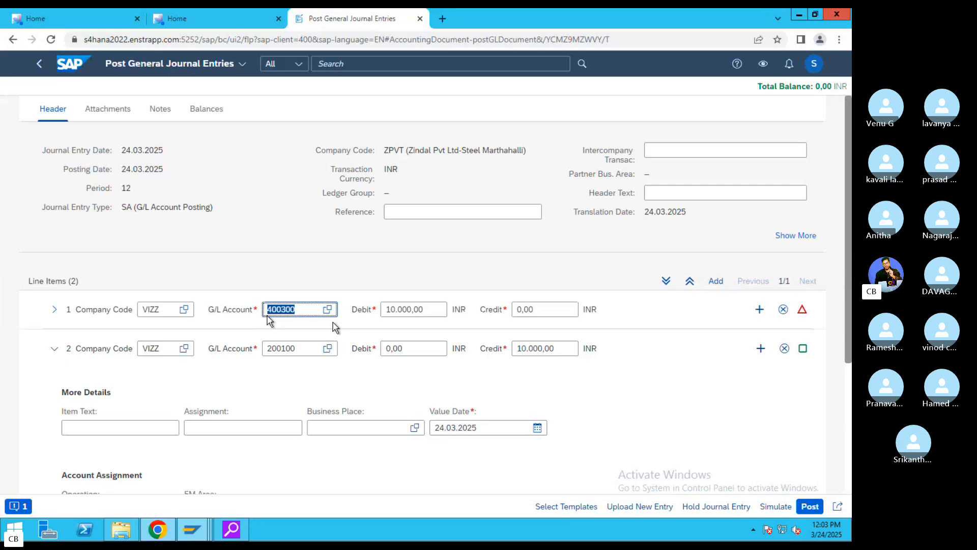
left_click(804, 311)
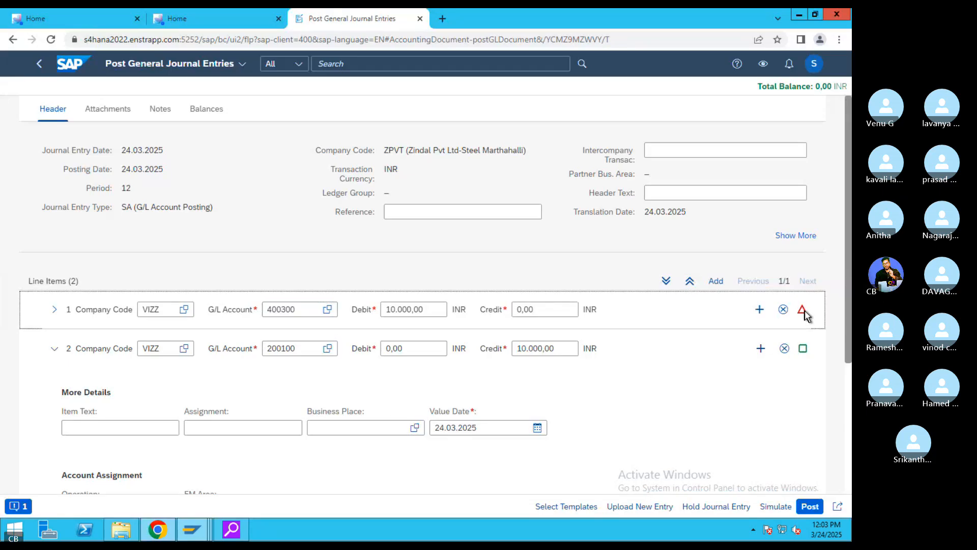
- Try posting twice, with item text 'test' on line 2; both attempts fail on 400300's missing text
left_click(810, 506)
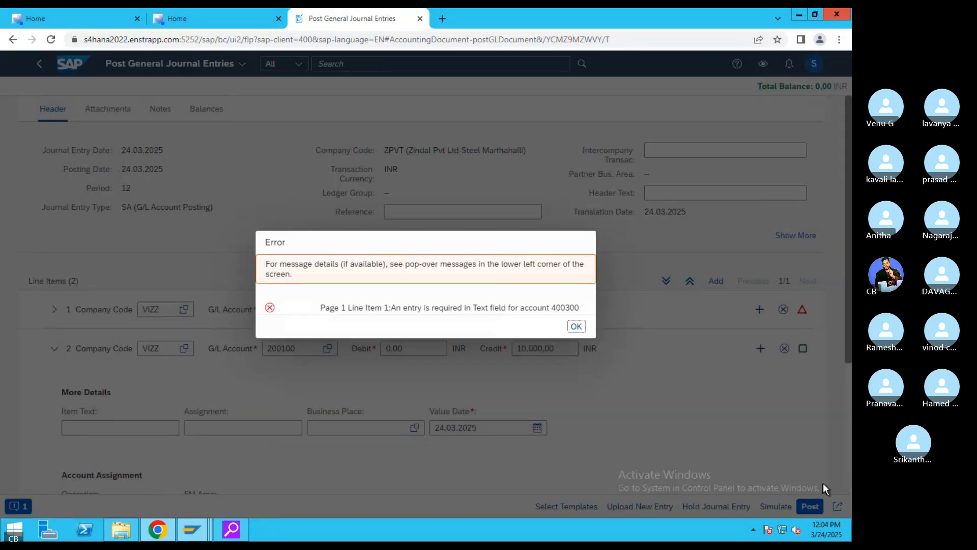
left_click(576, 326)
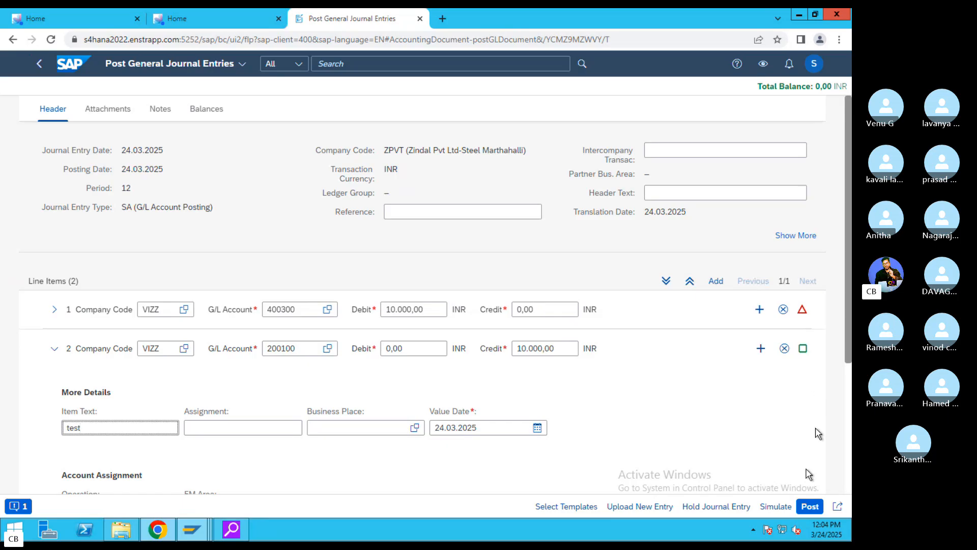
left_click(806, 505)
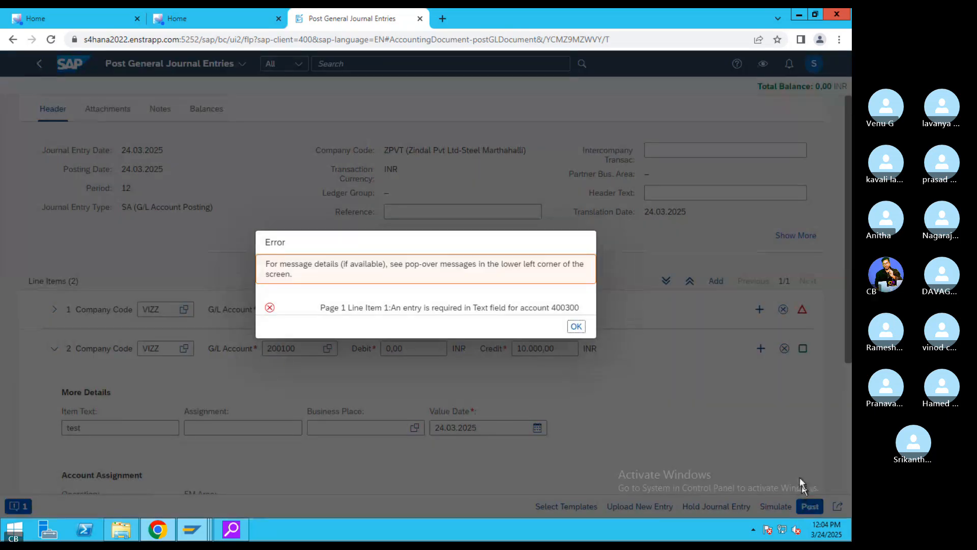
left_click(574, 326)
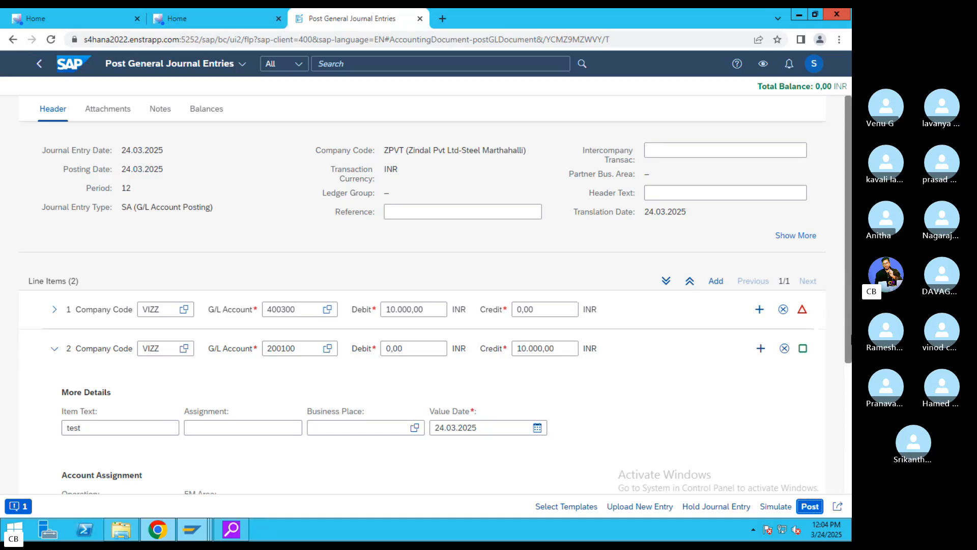
scroll(847, 306, "down", 1)
left_click_drag(850, 358, 850, 381)
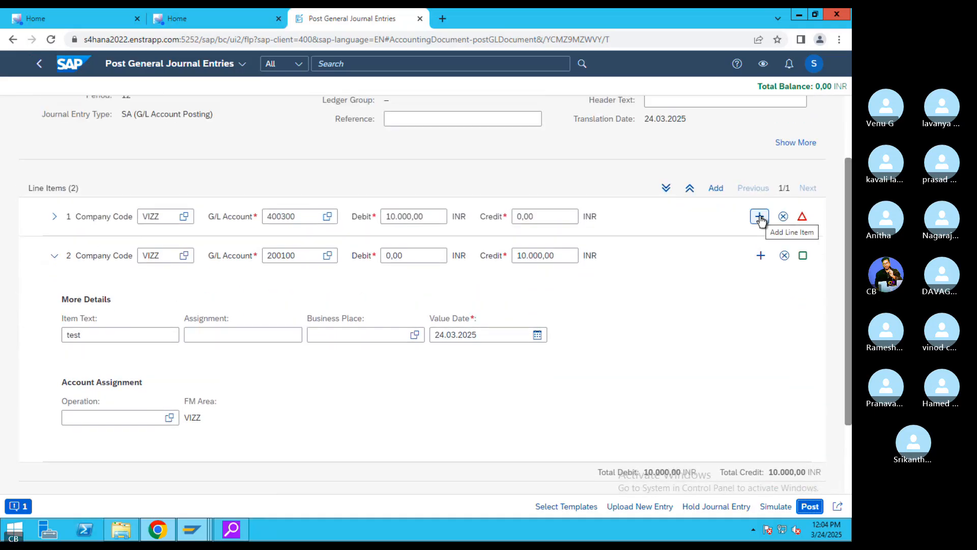
- Add a third line item, expand all lines, and give line 1 item text TEST
left_click(759, 218)
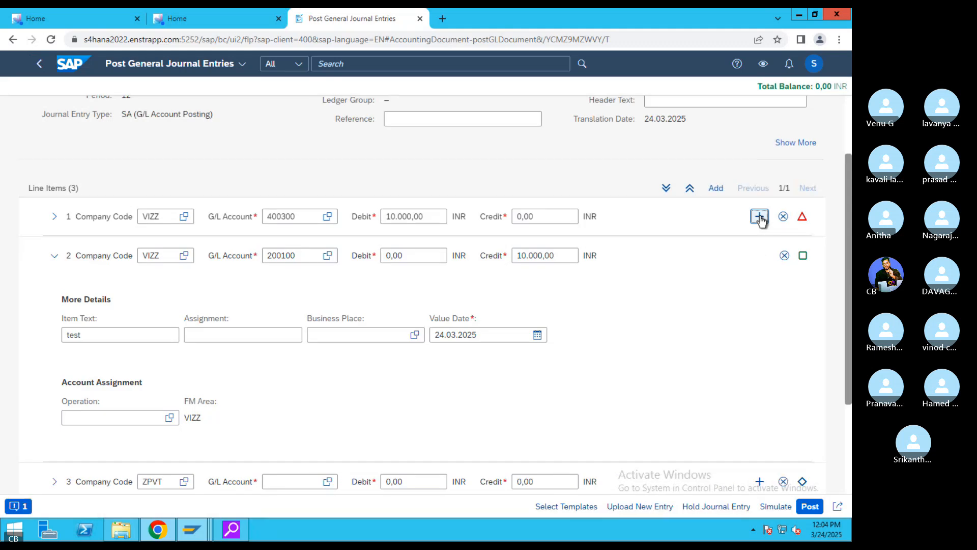
scroll(342, 335, "up", 2)
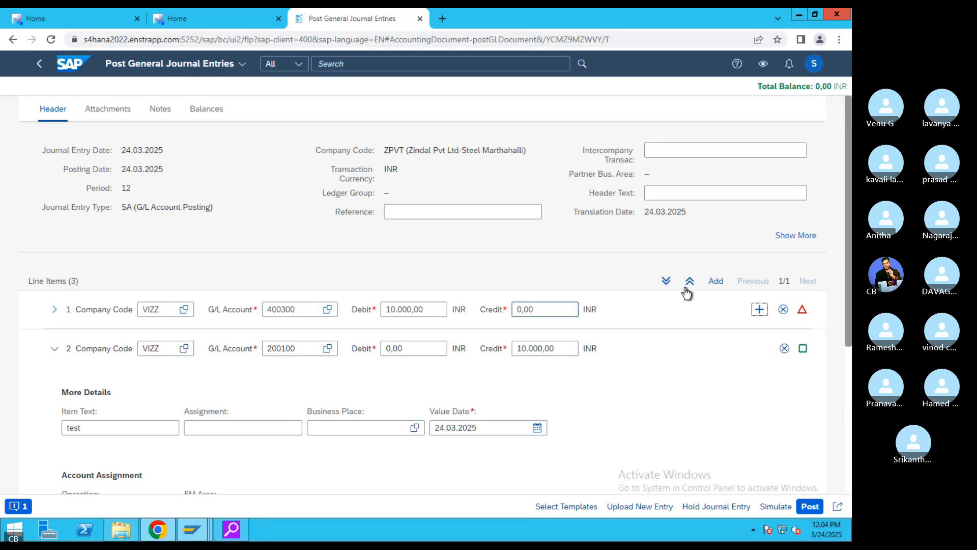
left_click(666, 281)
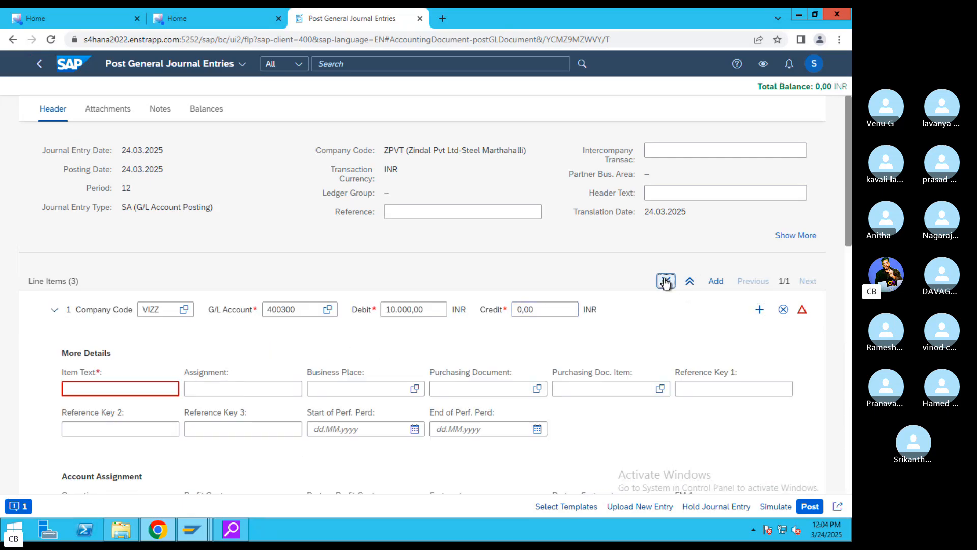
left_click(143, 387)
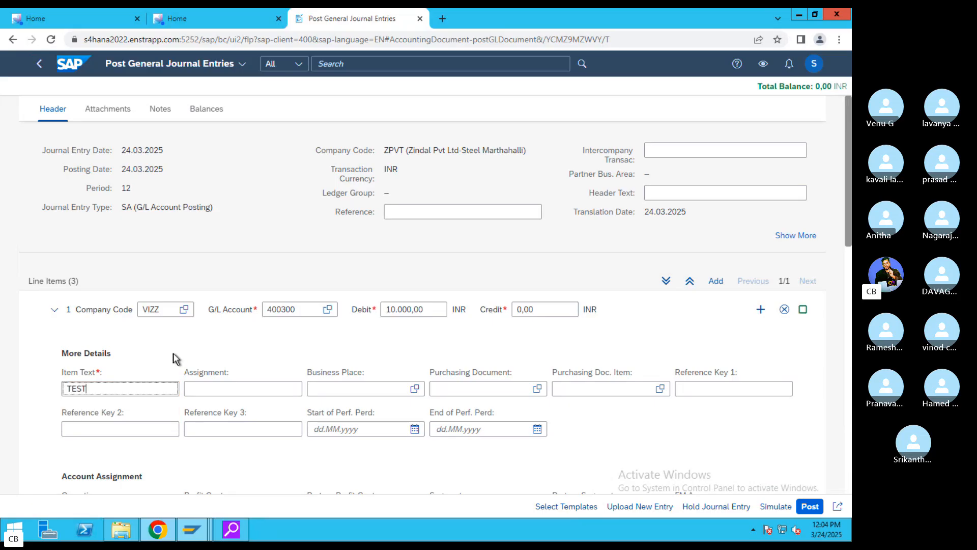
- Simulate the entry, dismiss the company code ZPVT error, and collapse line 1
left_click(775, 506)
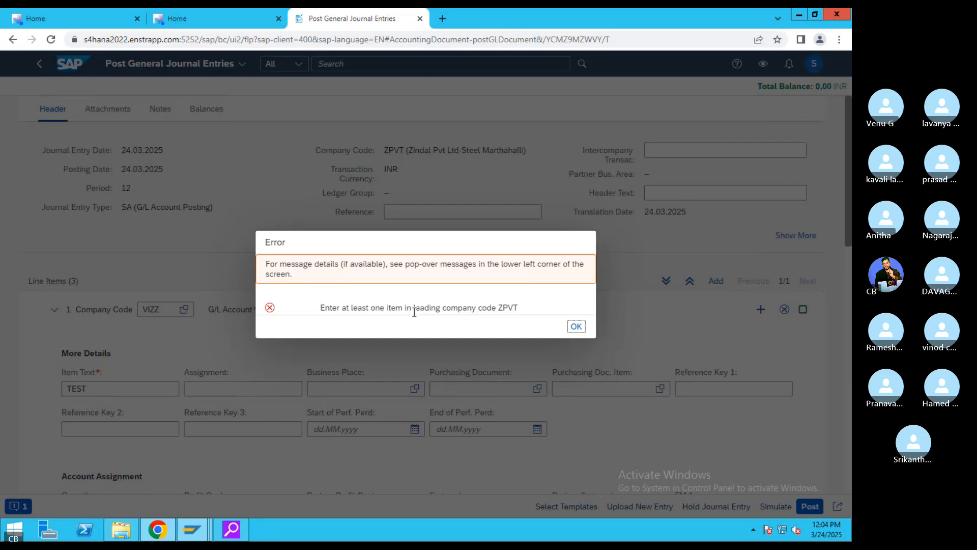
left_click(578, 327)
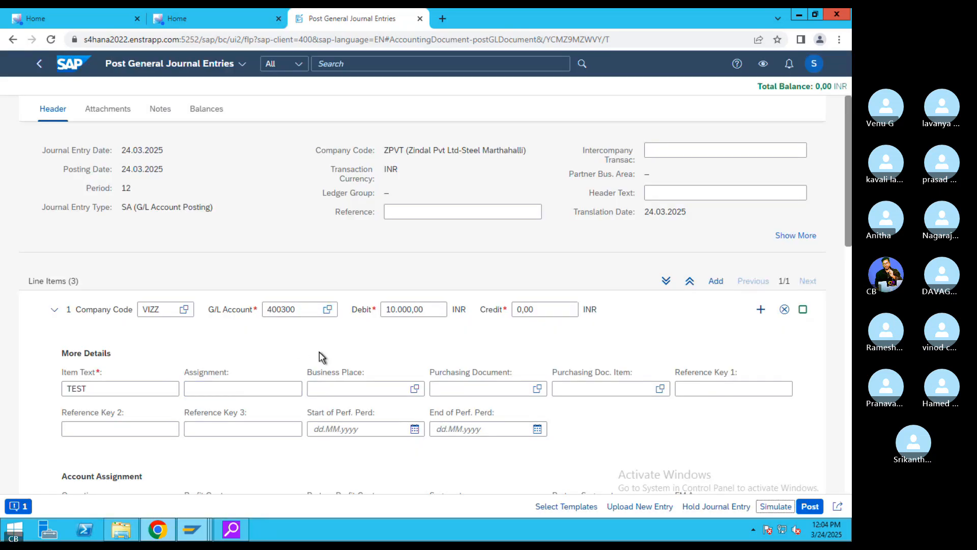
left_click(54, 310)
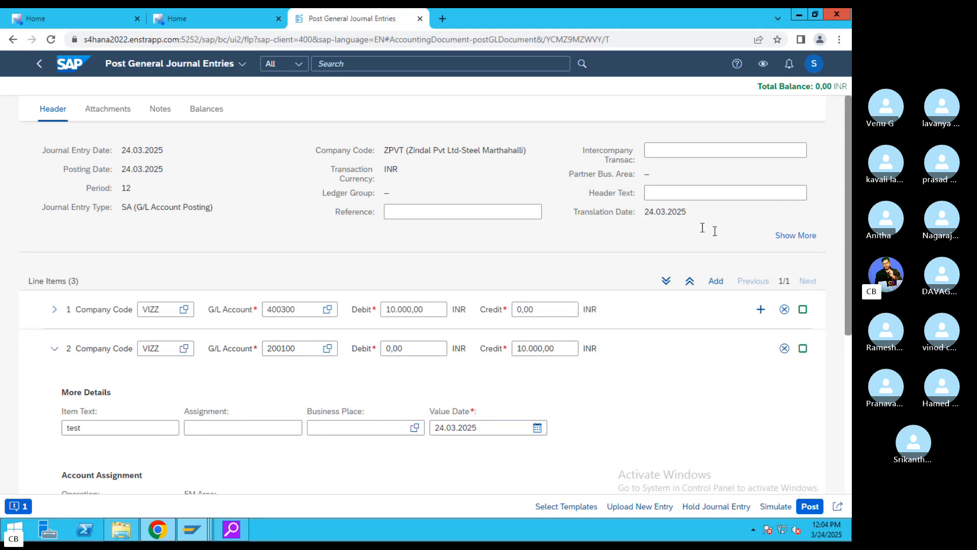
- Discard the unsaved journal entry and return to the launchpad home, revealing the remaining tile groups
left_click(779, 235)
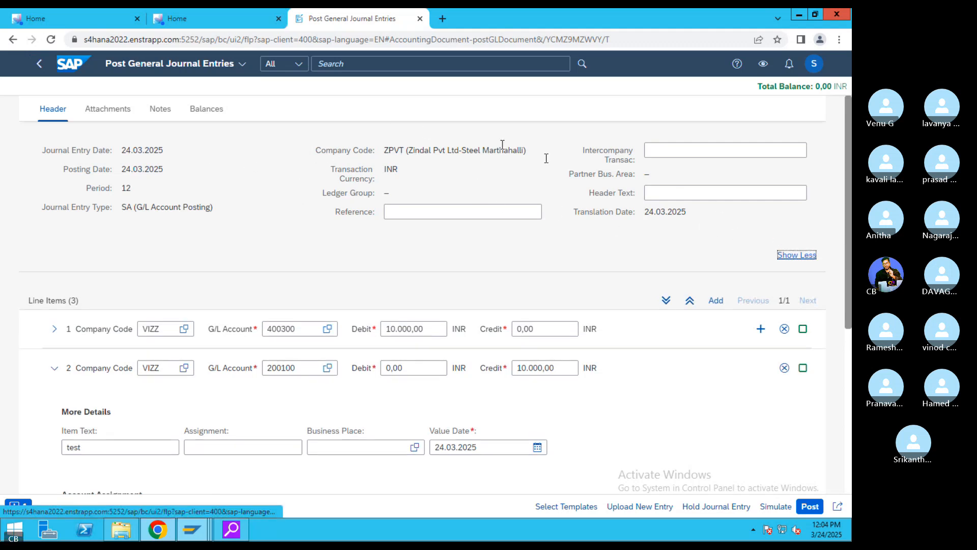
left_click(38, 64)
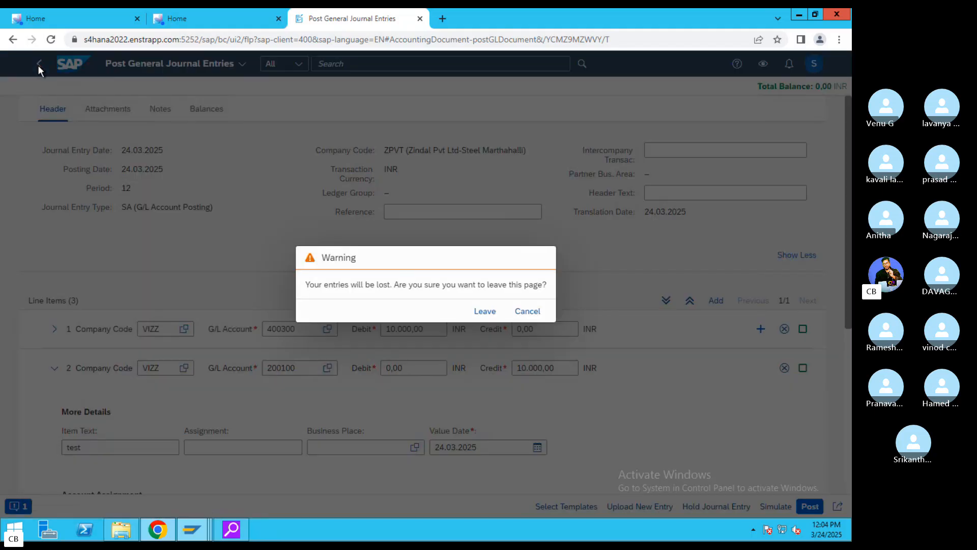
left_click(484, 311)
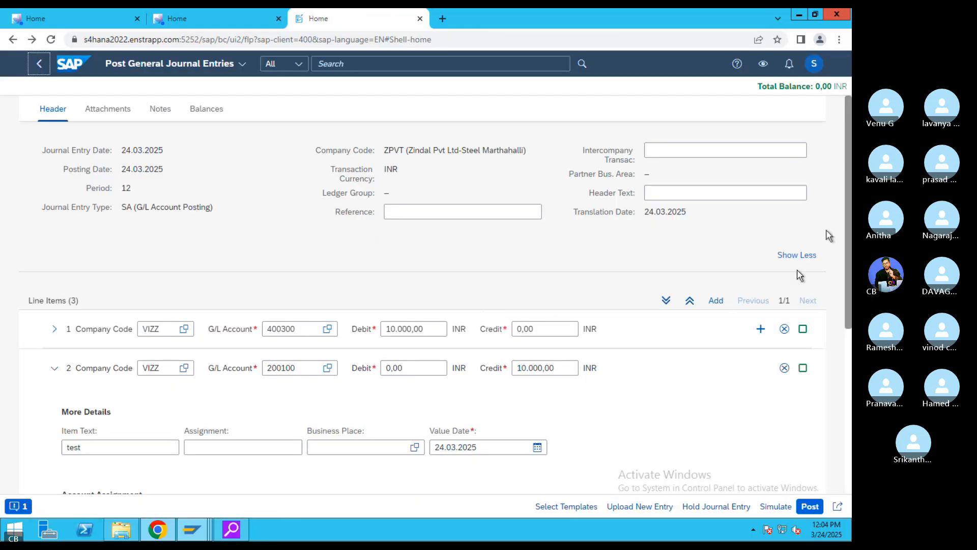
left_click(41, 65)
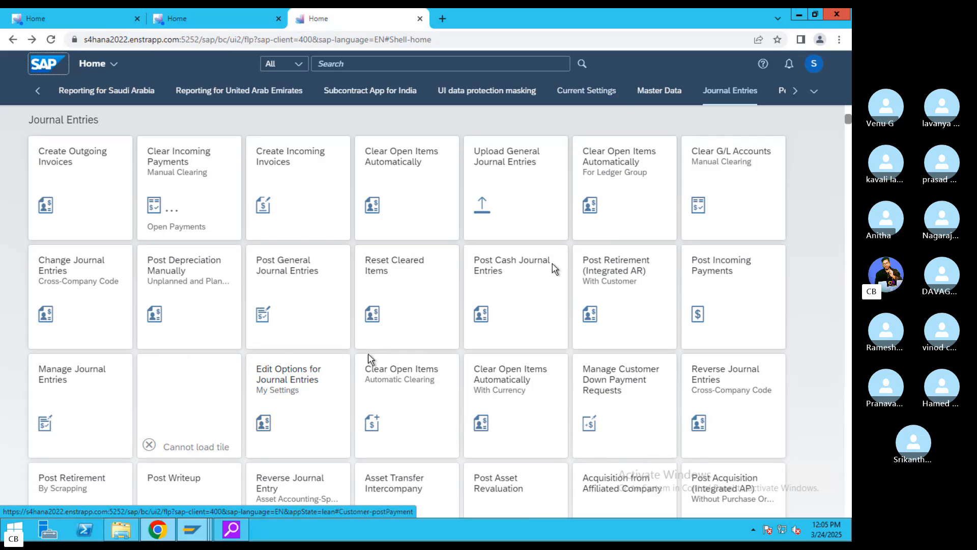
left_click(796, 91)
- Jump to Journal Entries and move Post General Journal Entries and Post Incoming Payments tiles into the first row
left_click(813, 92)
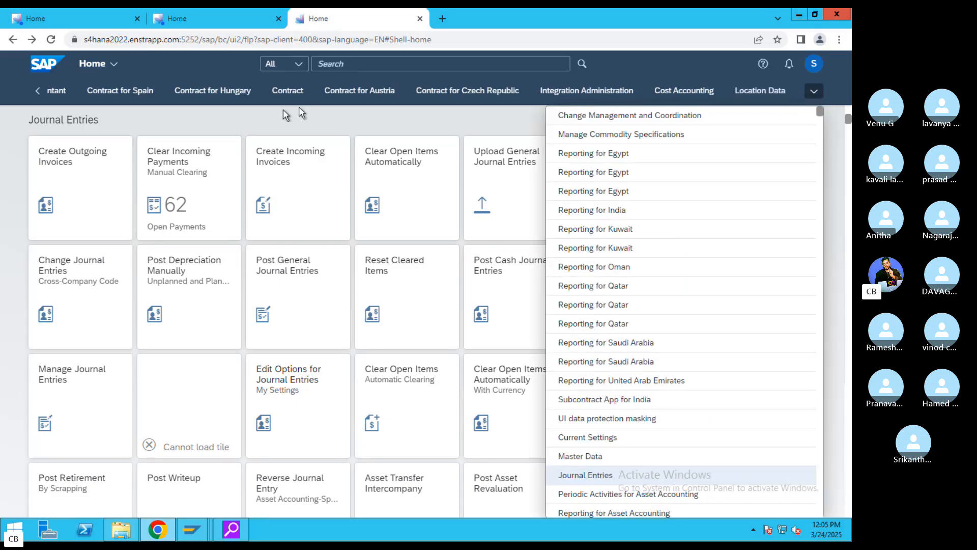
left_click(301, 112)
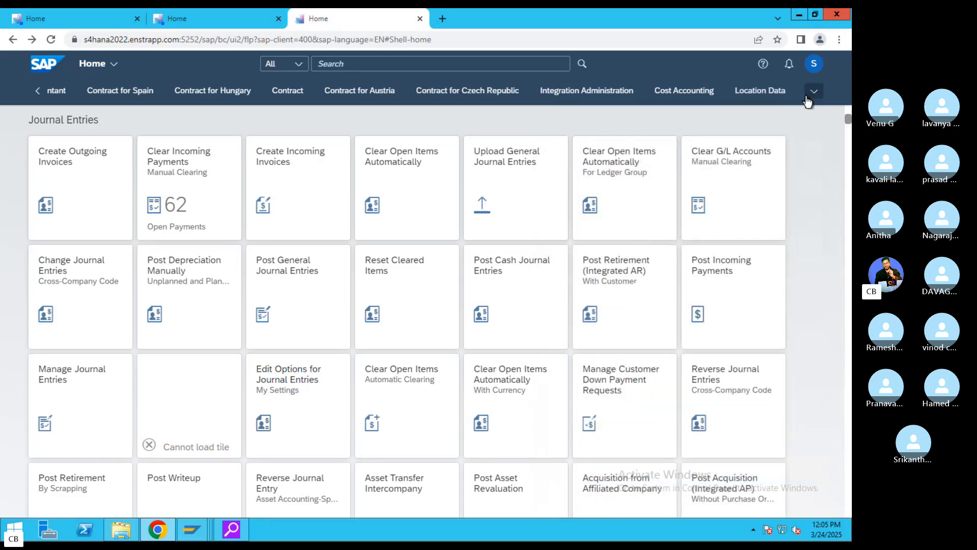
left_click(809, 93)
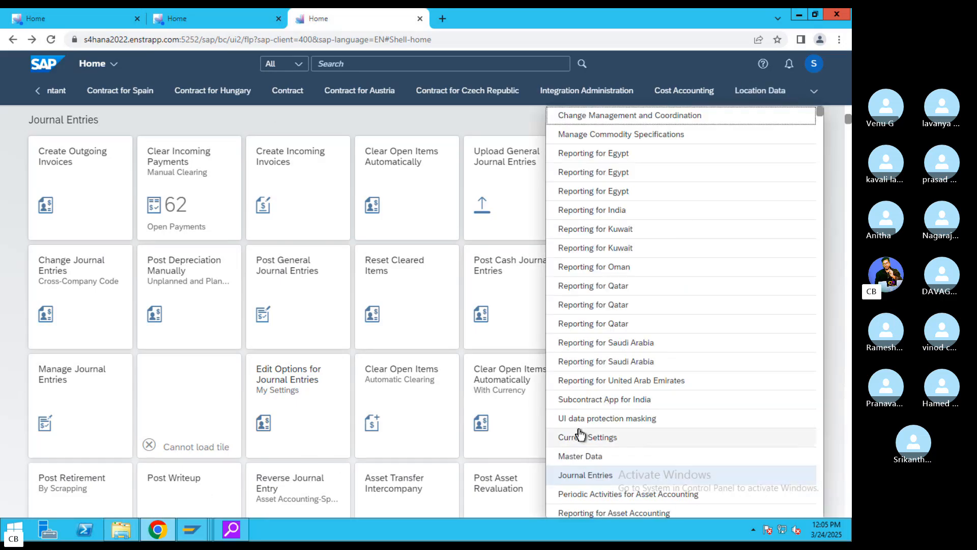
left_click(605, 476)
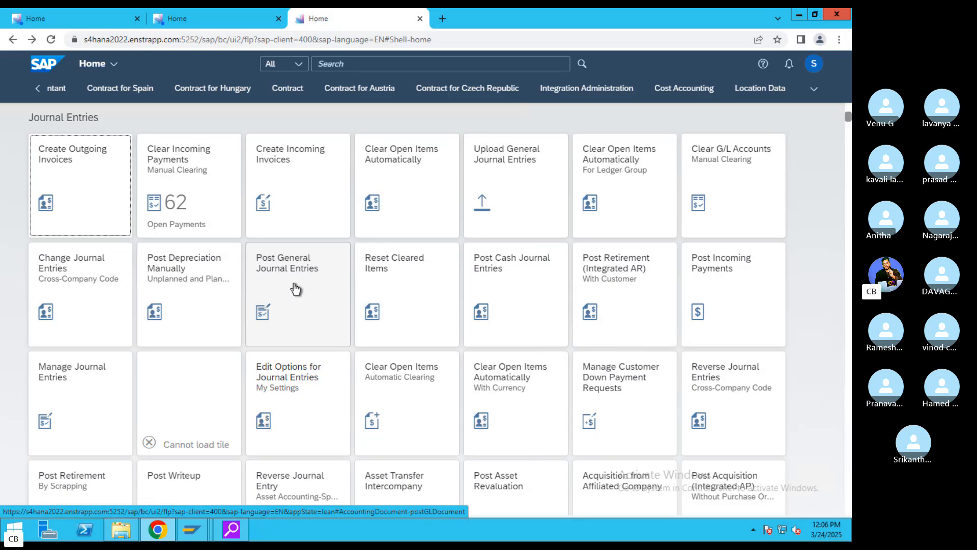
left_click_drag(300, 289, 299, 210)
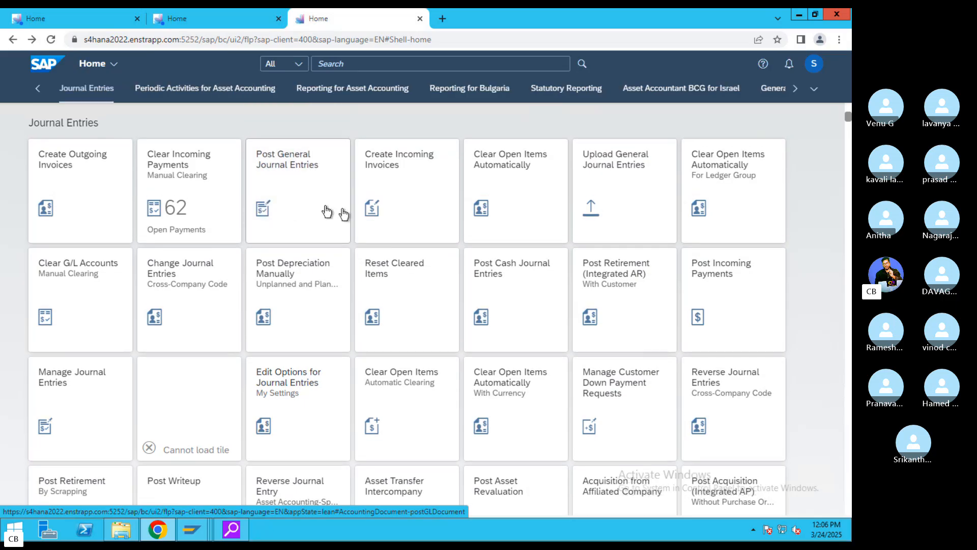
left_click_drag(673, 282, 410, 221)
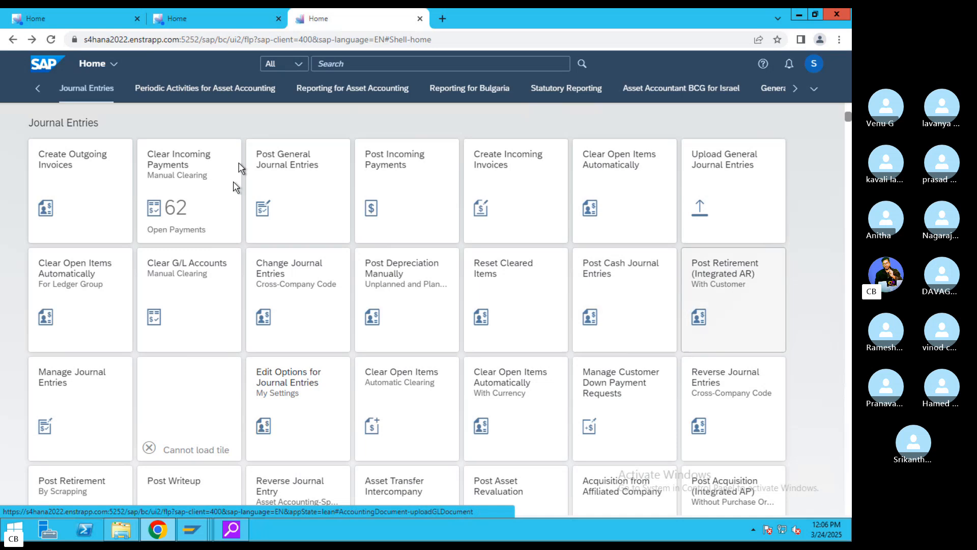
- Start a new general journal entry with journal entry and posting dates 24.03.2025
left_click(296, 187)
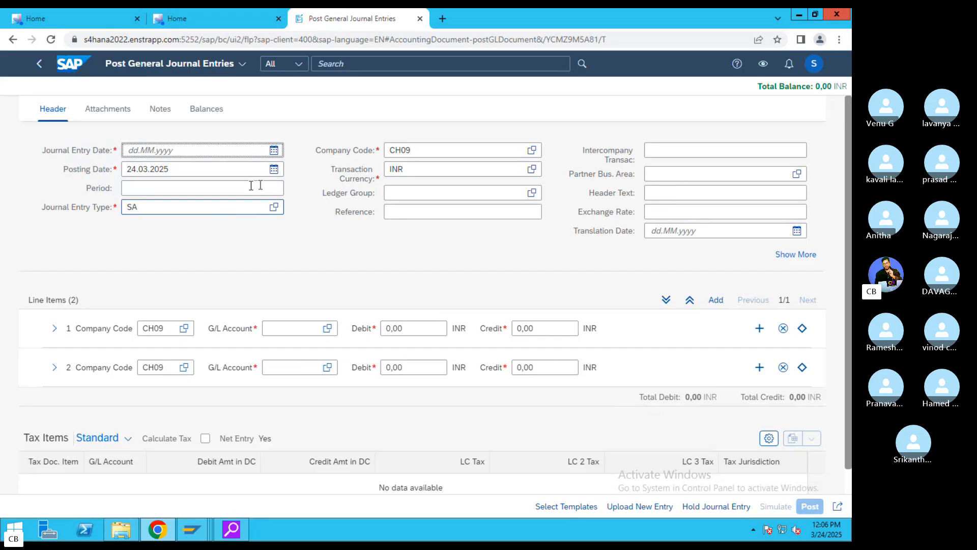
left_click_drag(429, 150, 360, 149)
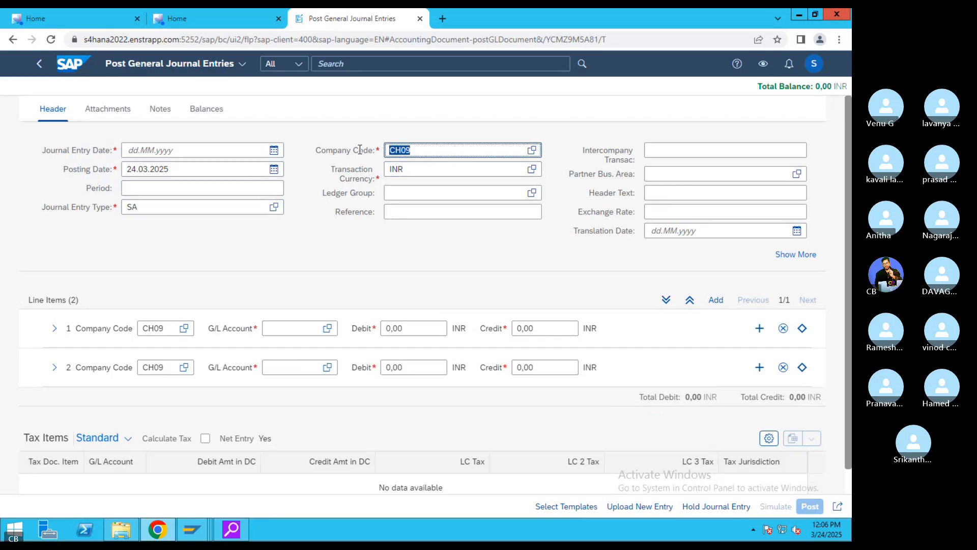
type("ZP")
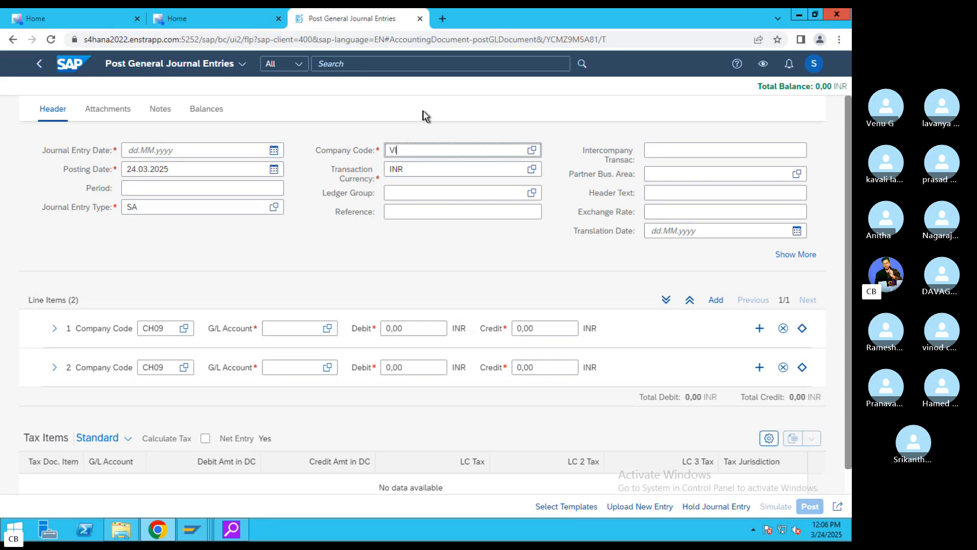
left_click(274, 150)
left_click(174, 286)
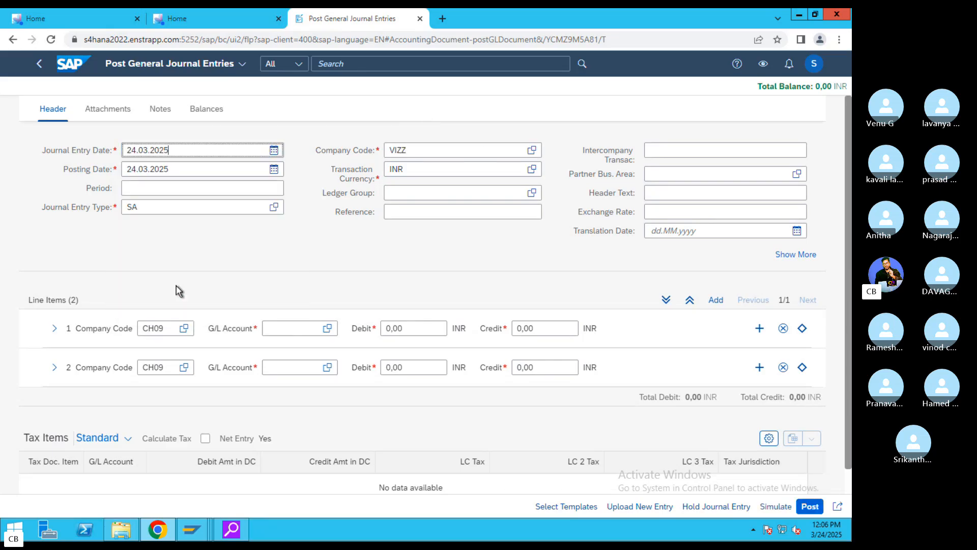
left_click(274, 170)
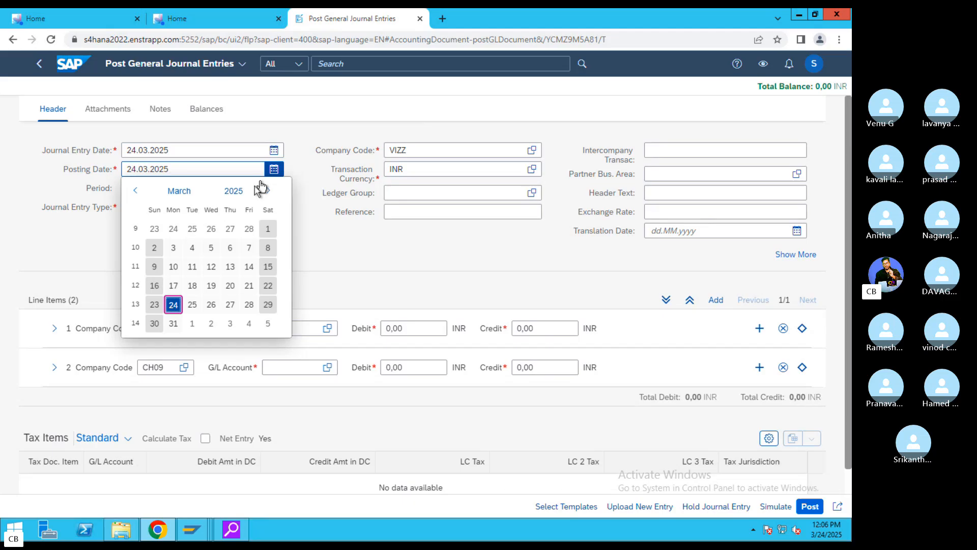
left_click(174, 304)
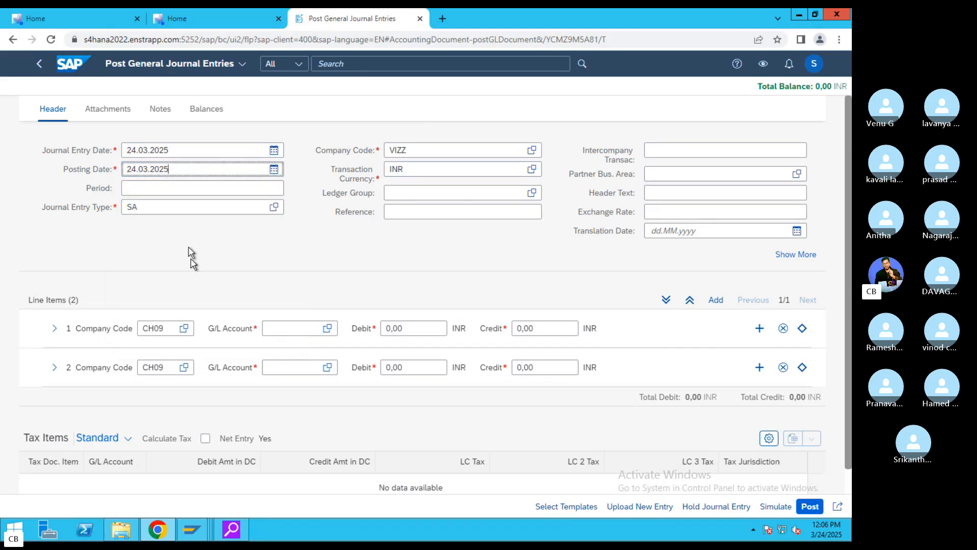
left_click(197, 208)
left_click_drag(72, 216, 62, 217)
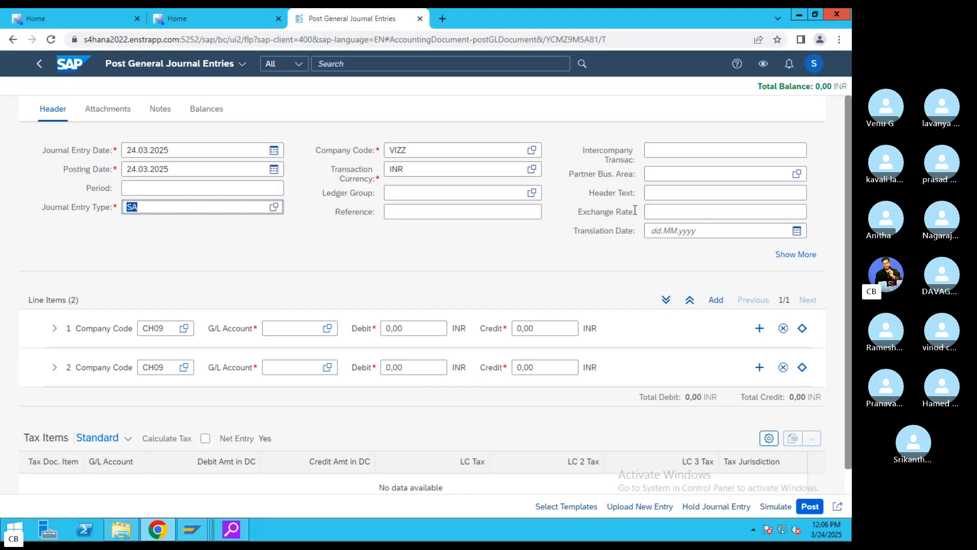
- Replace CH09 with VIZZ as the company code on both line items
left_click_drag(167, 330, 121, 328)
key("BackSpace")
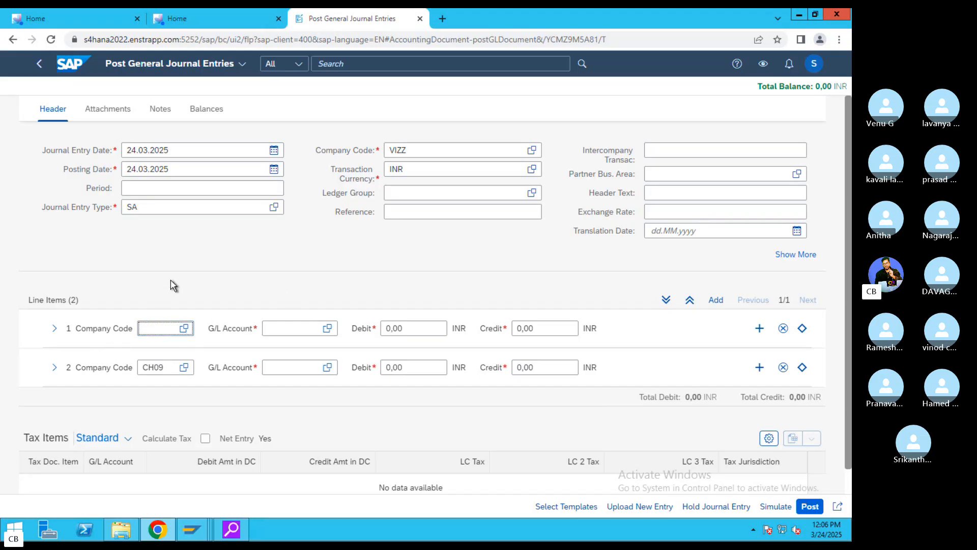
type("VIZZ")
left_click_drag(165, 367, 100, 378)
key("BackSpace")
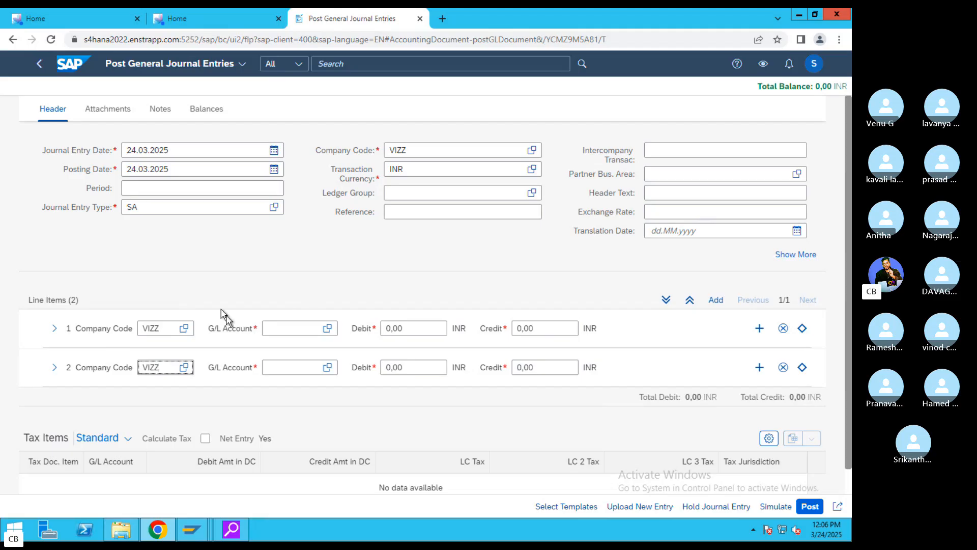
- Debit G/L 400300 and credit G/L 200100 for 10.000,00 INR each
left_click(269, 329)
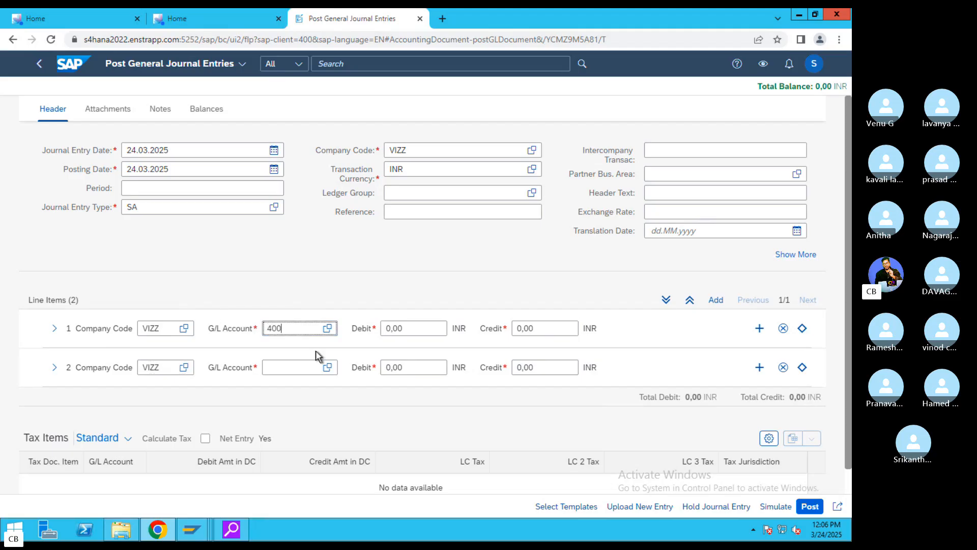
left_click(302, 366)
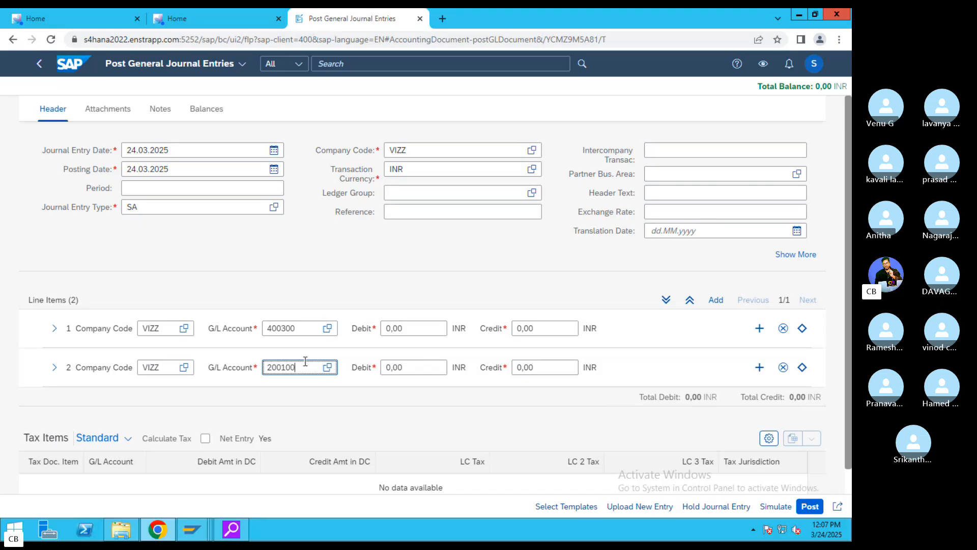
left_click(402, 329)
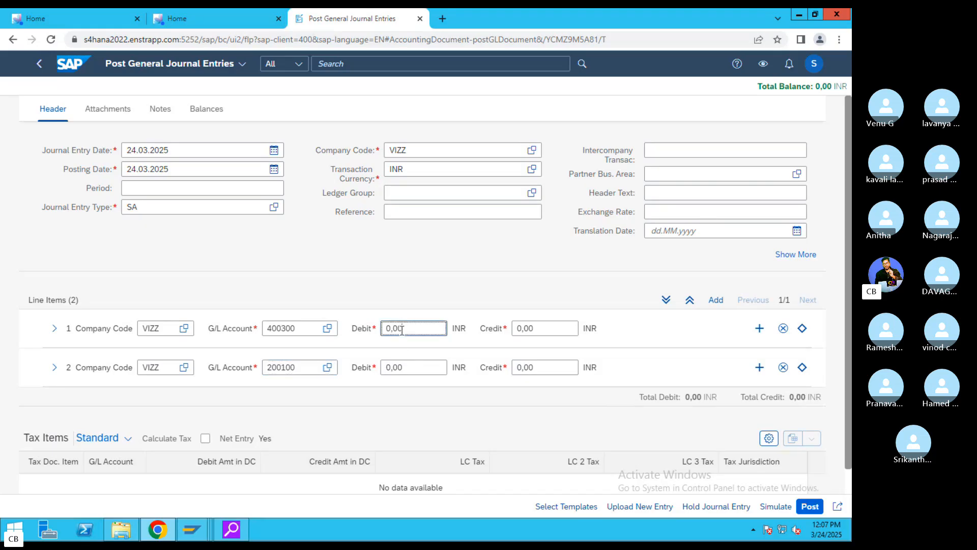
type("10000")
left_click(555, 370)
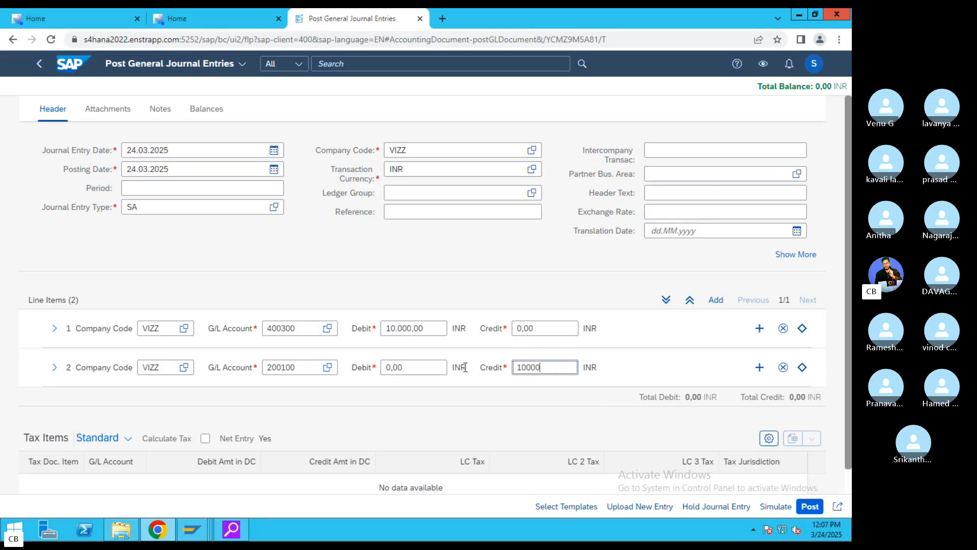
left_click(466, 367)
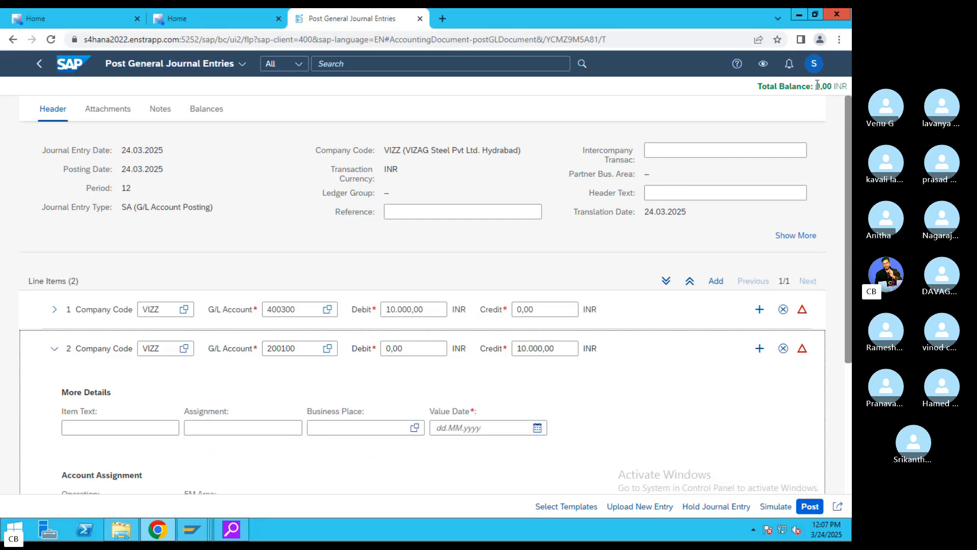
- Simulate the entry and review the errors requiring a Value Date
left_click_drag(817, 85, 780, 86)
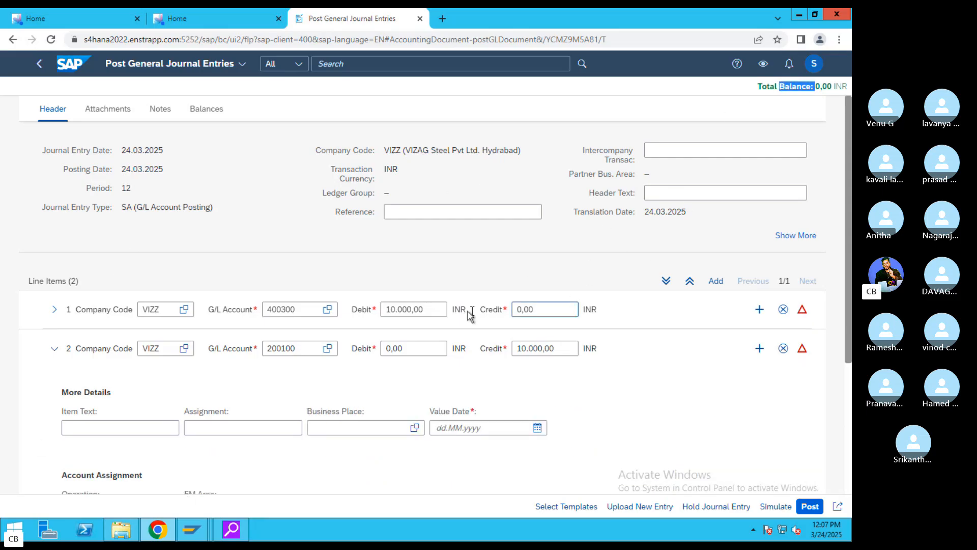
left_click(772, 509)
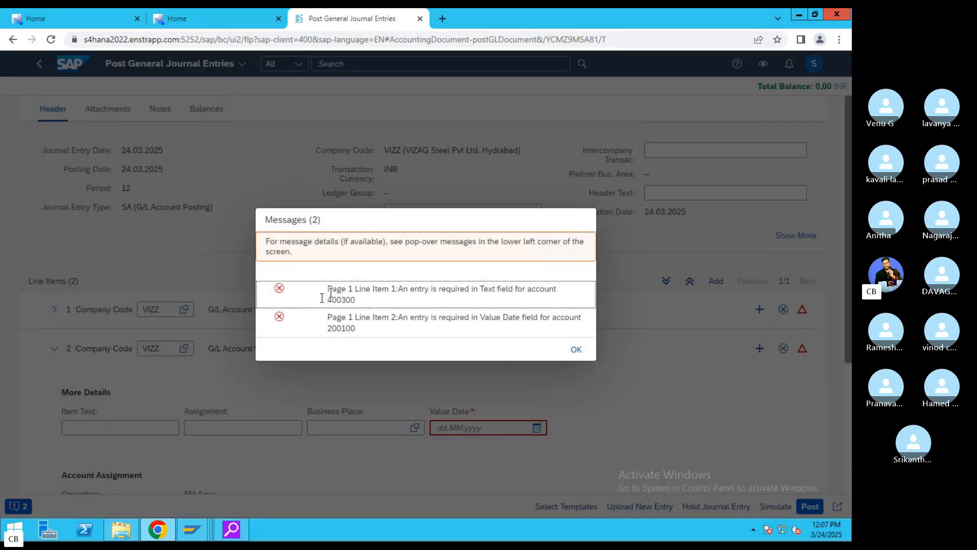
triple_click(338, 295)
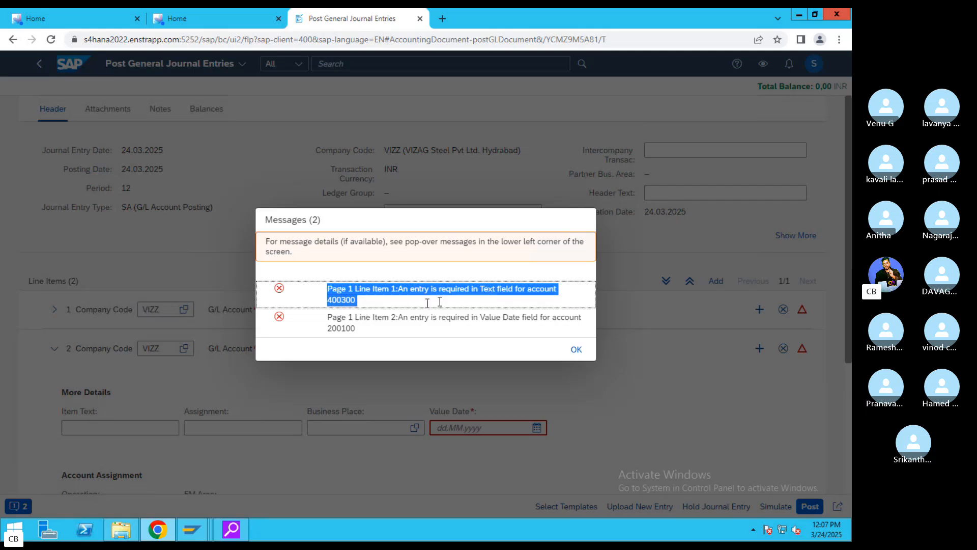
left_click_drag(370, 317, 539, 318)
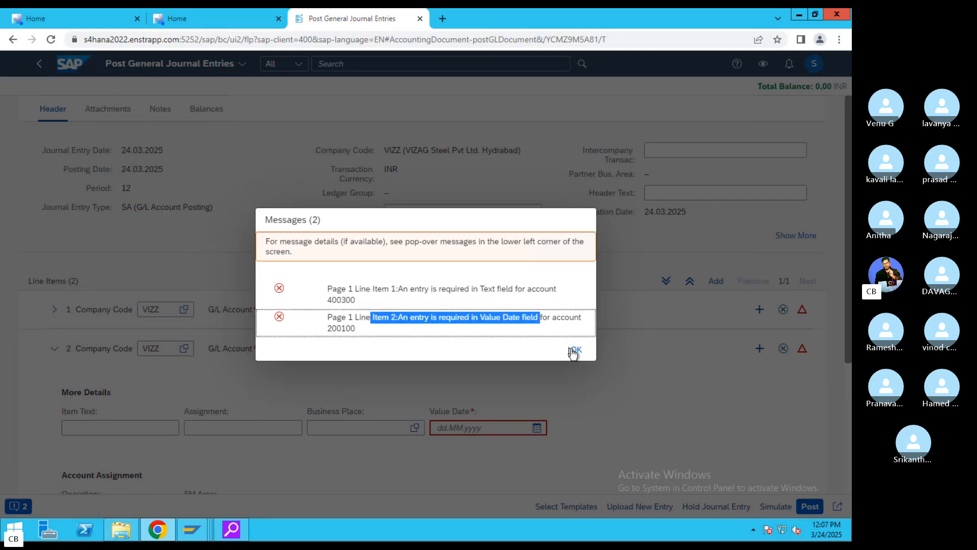
left_click(308, 342)
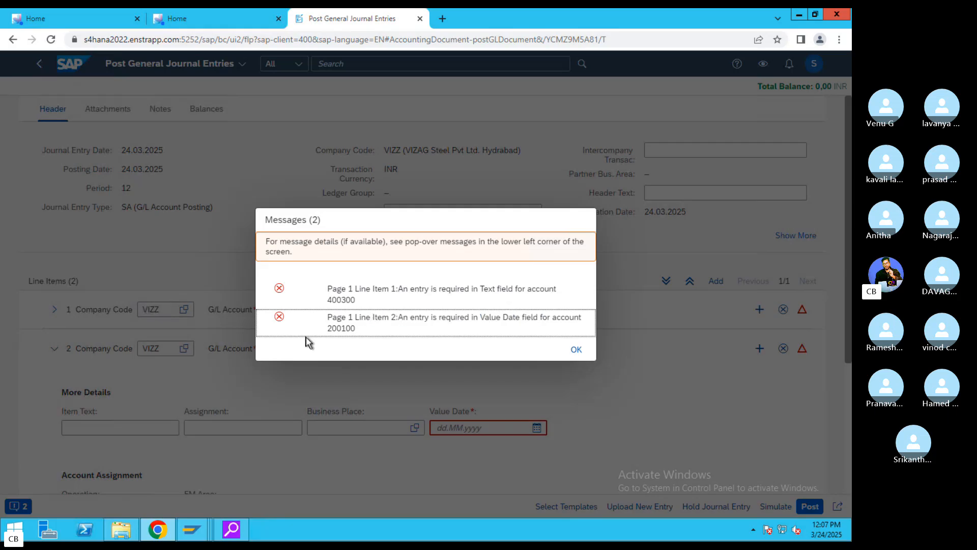
left_click_drag(429, 318, 518, 316)
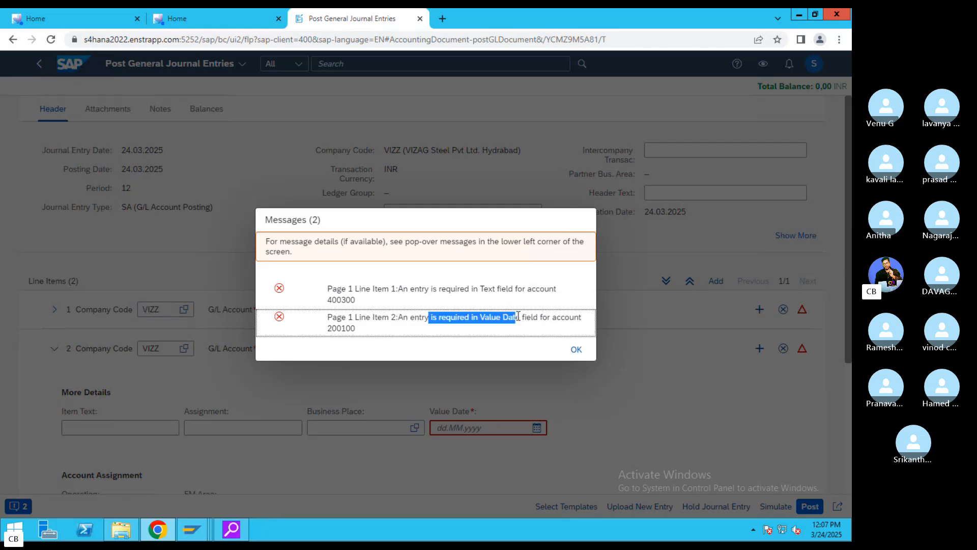
left_click_drag(388, 292, 558, 331)
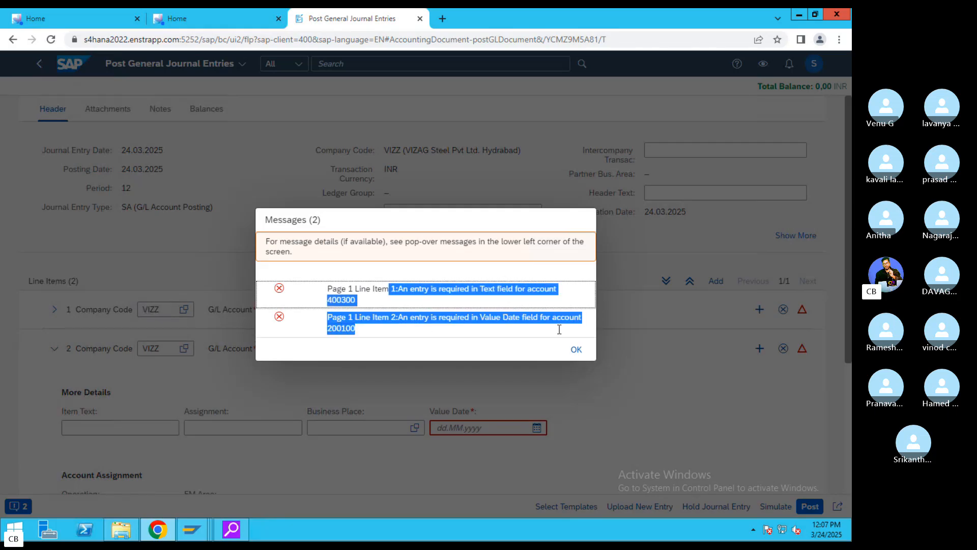
left_click(577, 349)
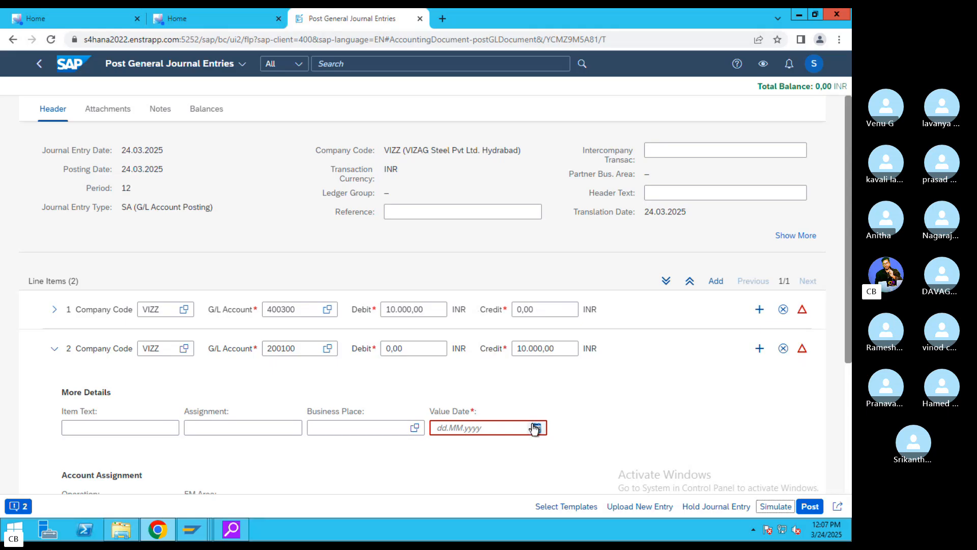
- Set the value date to 24.03.2025 and check the remaining item-text error
left_click(536, 428)
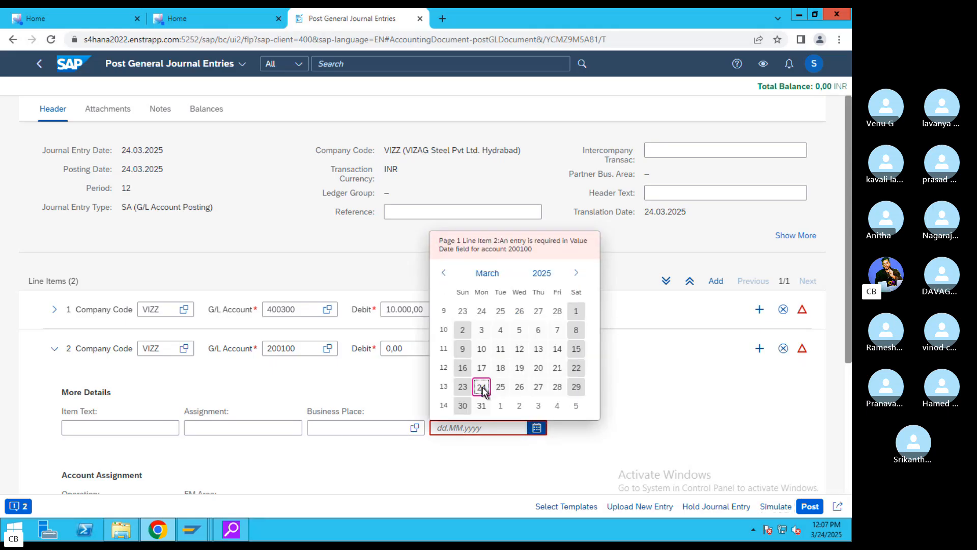
left_click(482, 387)
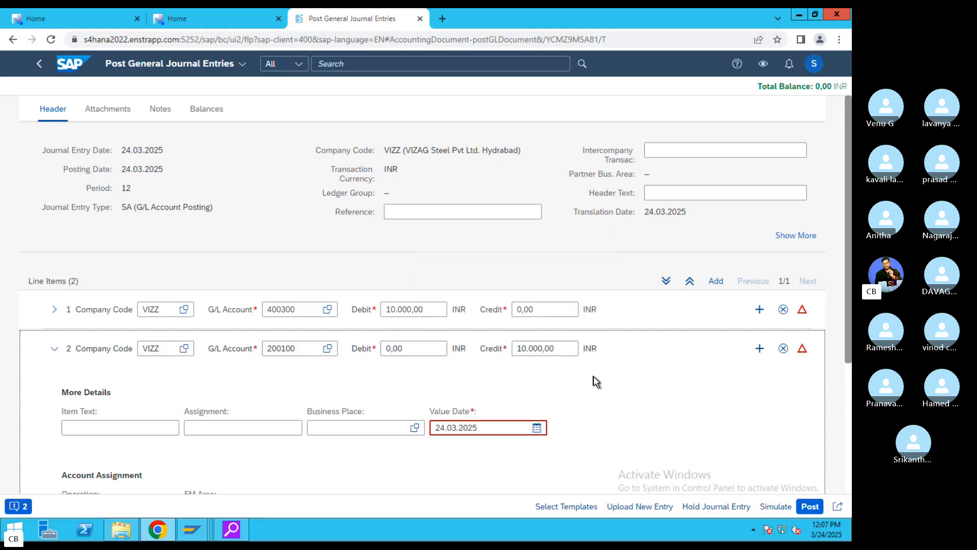
scroll(596, 382, "down", 4)
left_click(113, 250)
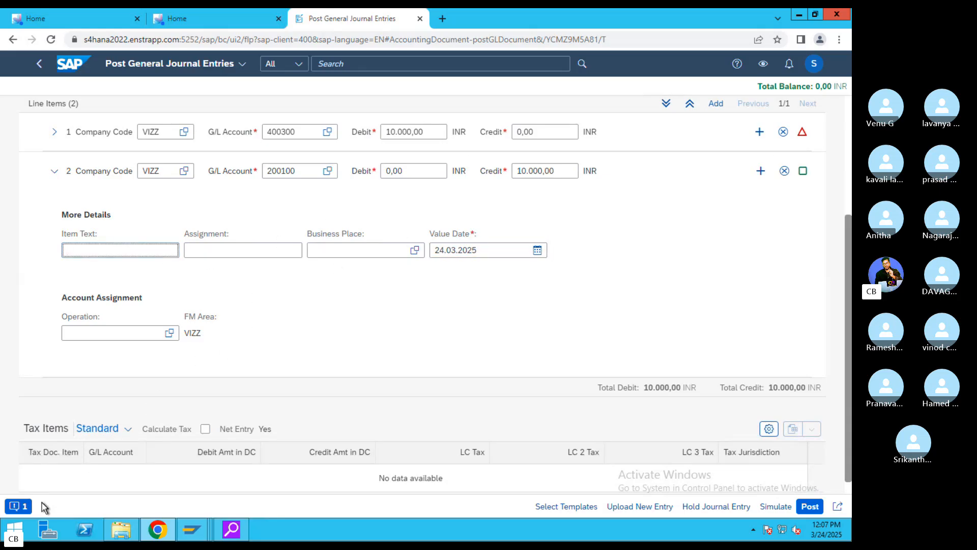
left_click(18, 506)
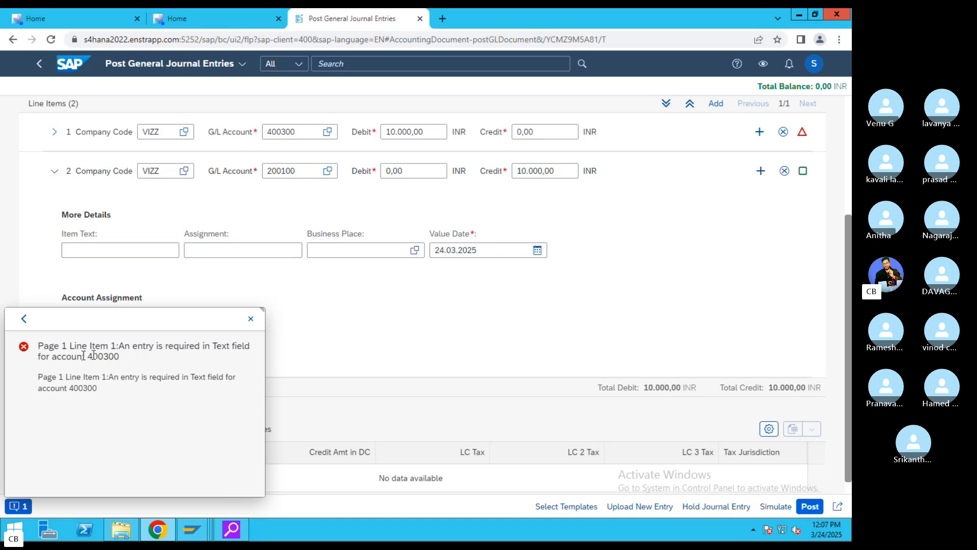
left_click_drag(76, 355, 269, 327)
left_click(251, 319)
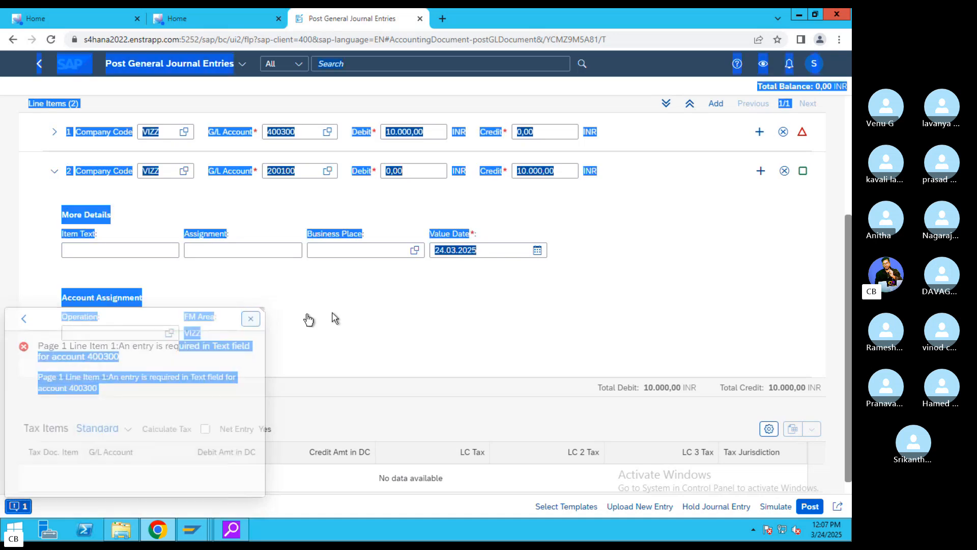
- Enter item text TEST on line 2 (account 200100)
scroll(294, 288, "up", 2)
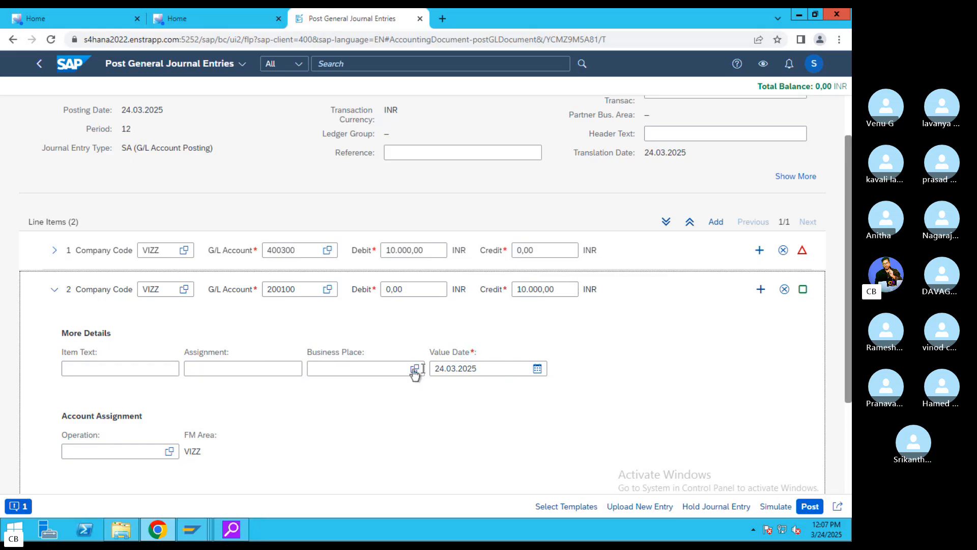
left_click(148, 370)
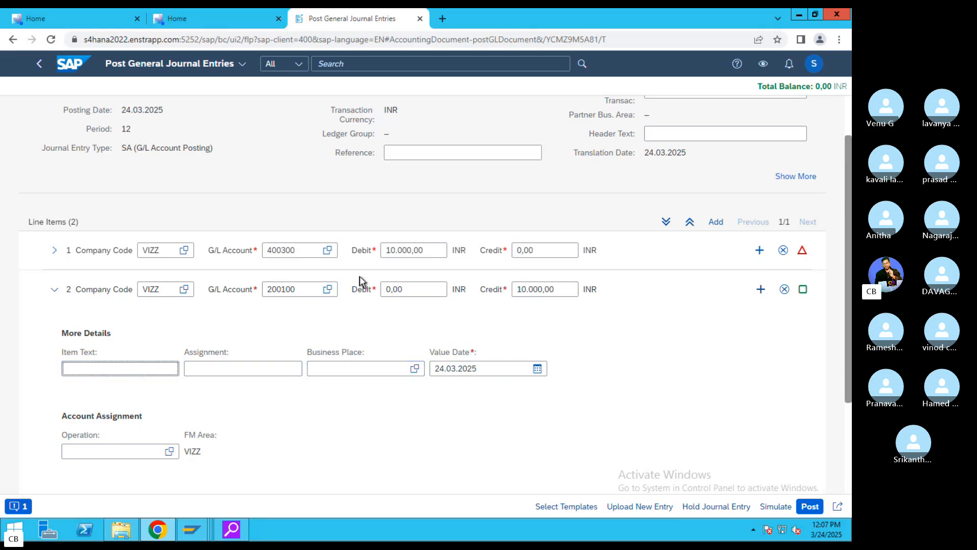
type("TEST")
scroll(845, 265, "down", 3)
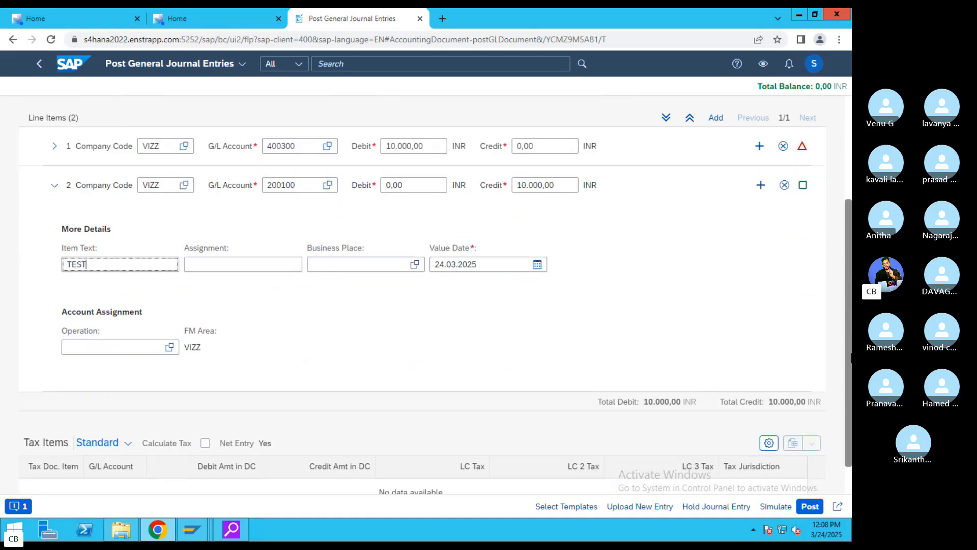
scroll(846, 362, "up", 3)
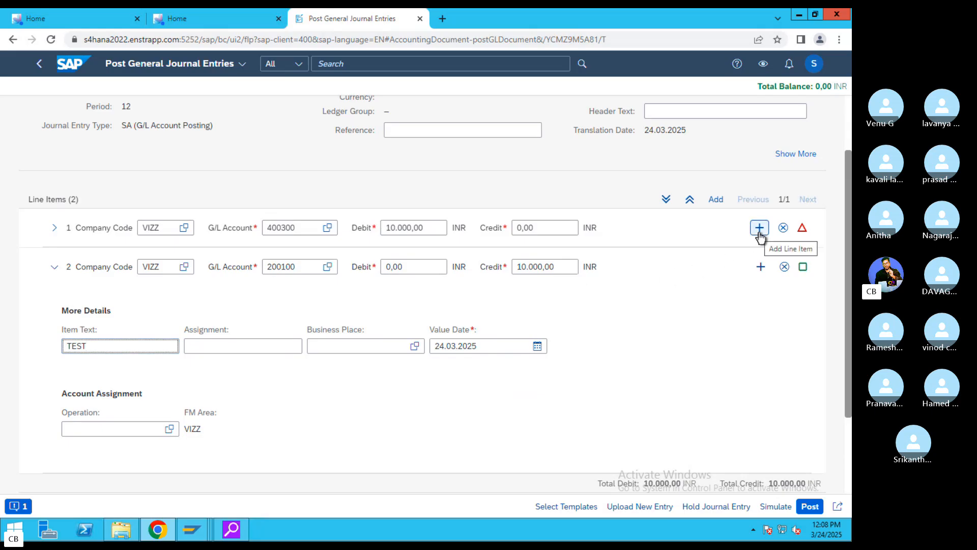
left_click(760, 233)
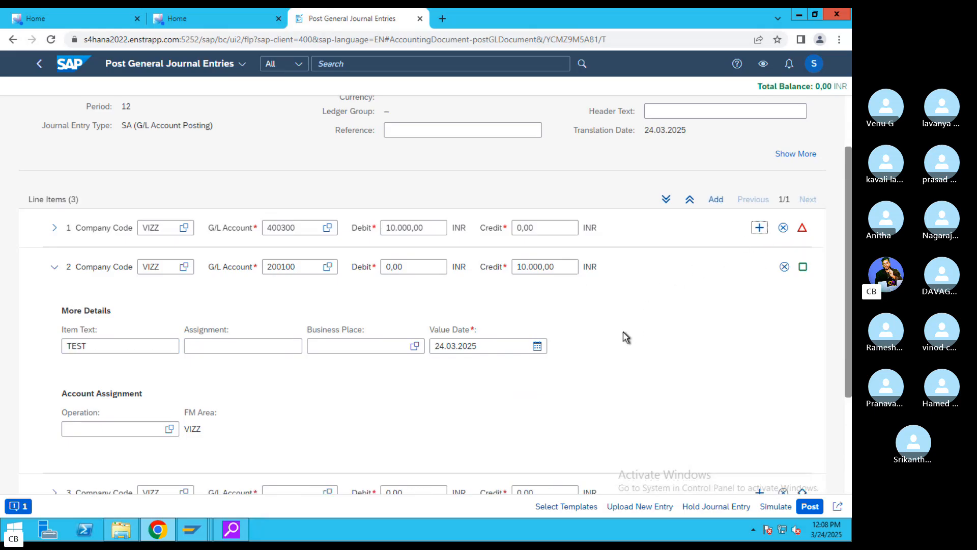
scroll(625, 337, "down", 3)
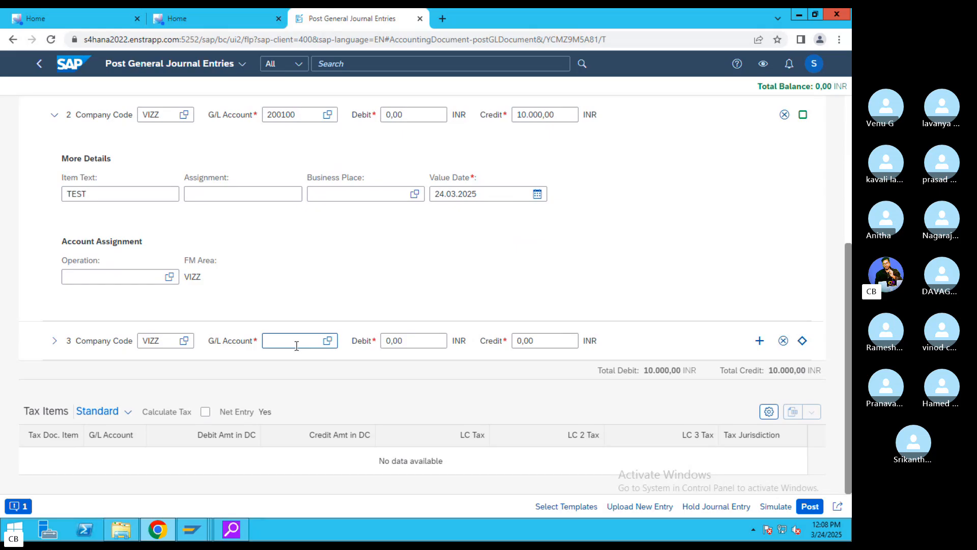
left_click(297, 346)
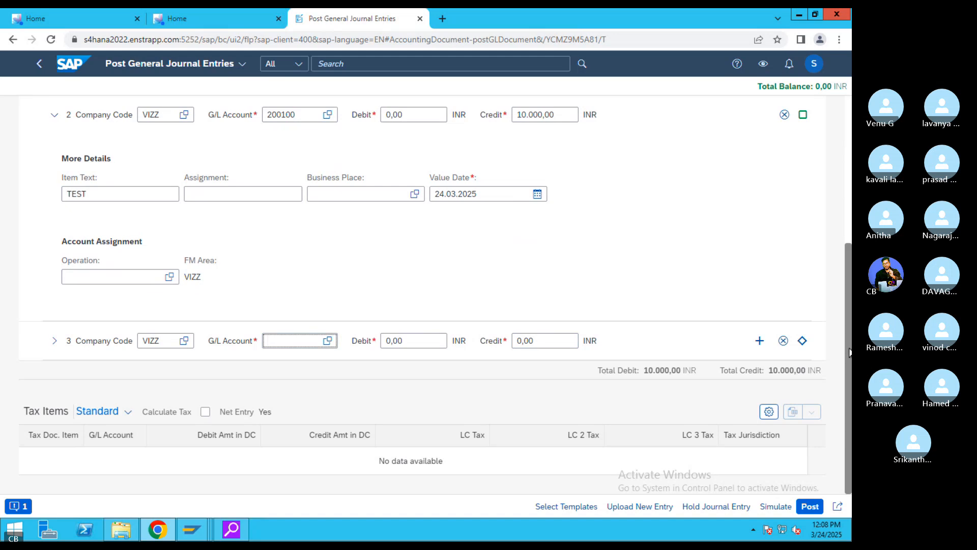
left_click_drag(849, 351, 835, 276)
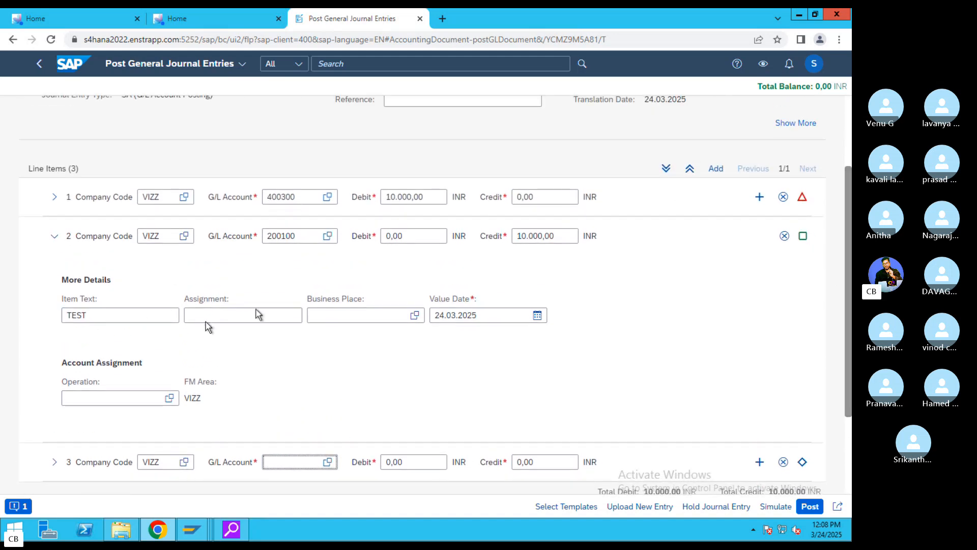
left_click_drag(832, 224, 837, 151)
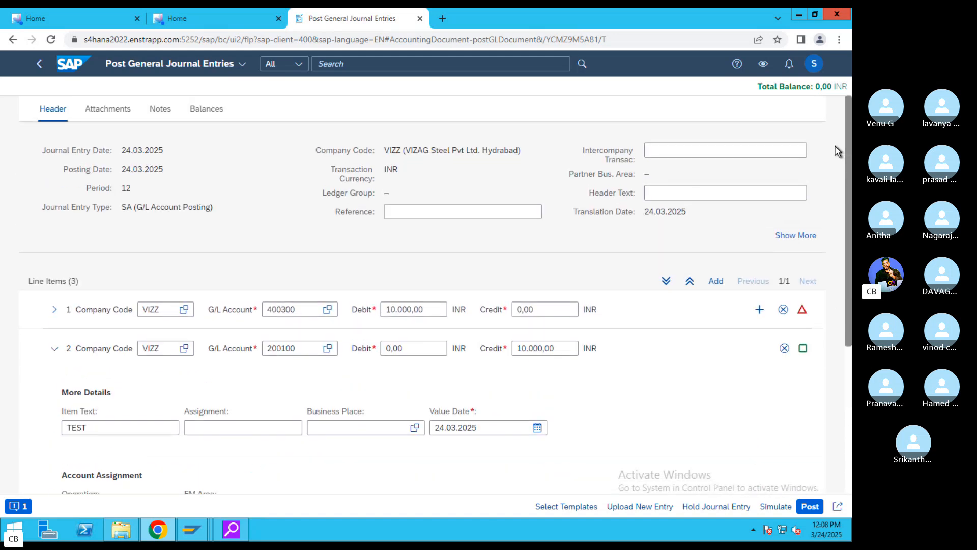
- Enter reference REFR#$343, give line 1 item text 'REnt', and simulate the entry
left_click(438, 211)
type("REFR#$343")
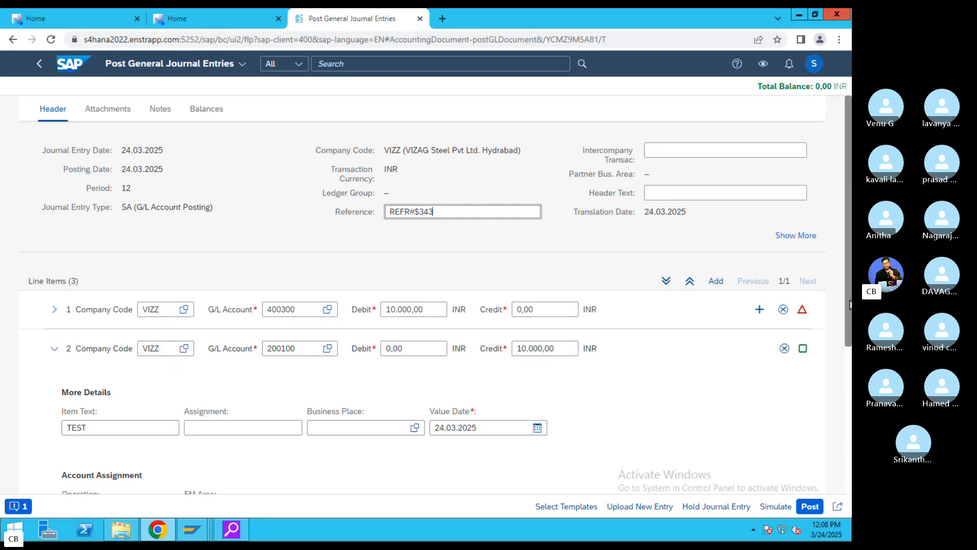
scroll(850, 304, "down", 1)
left_click(213, 396)
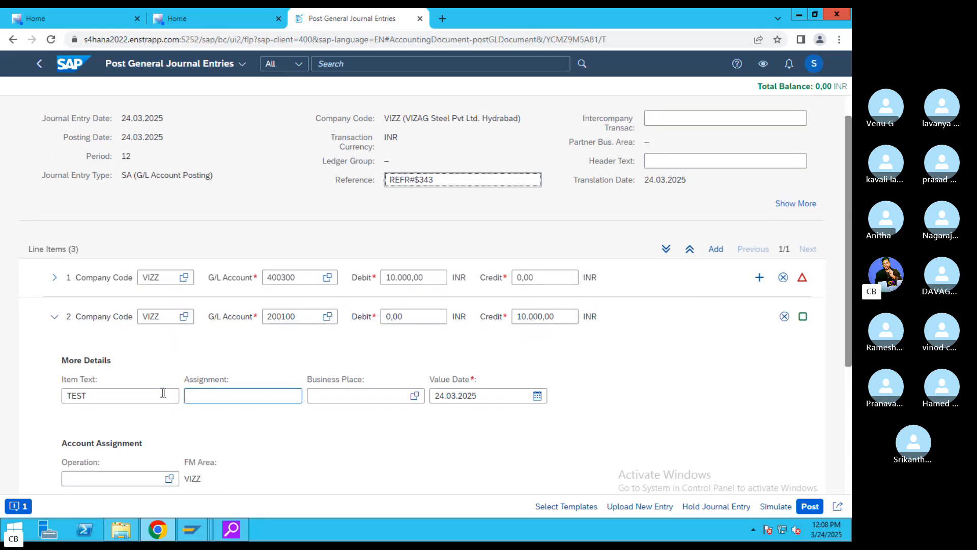
left_click(55, 277)
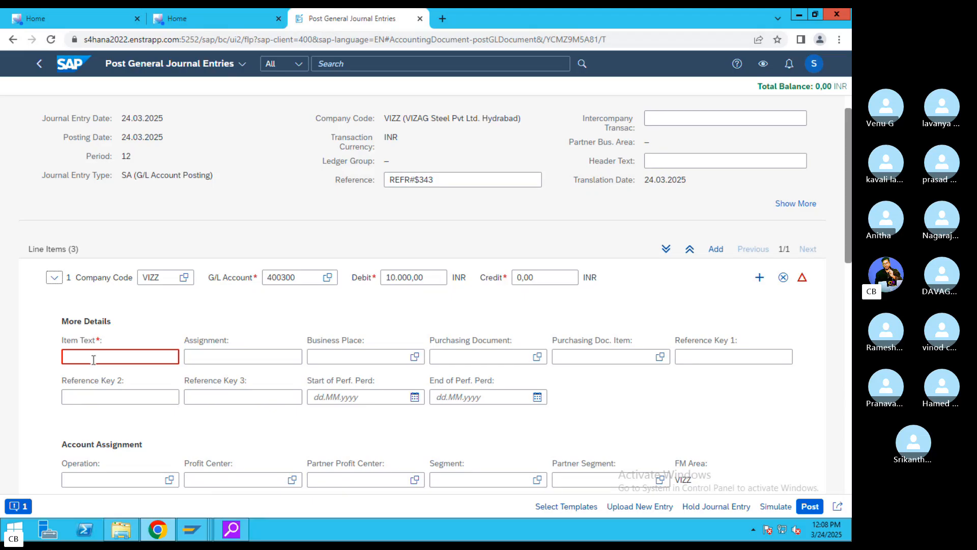
left_click(93, 360)
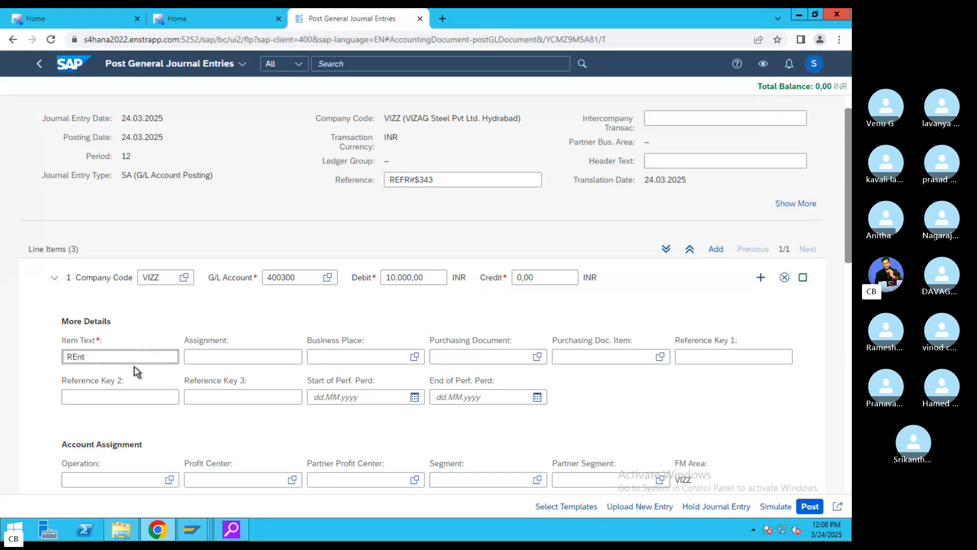
left_click(778, 505)
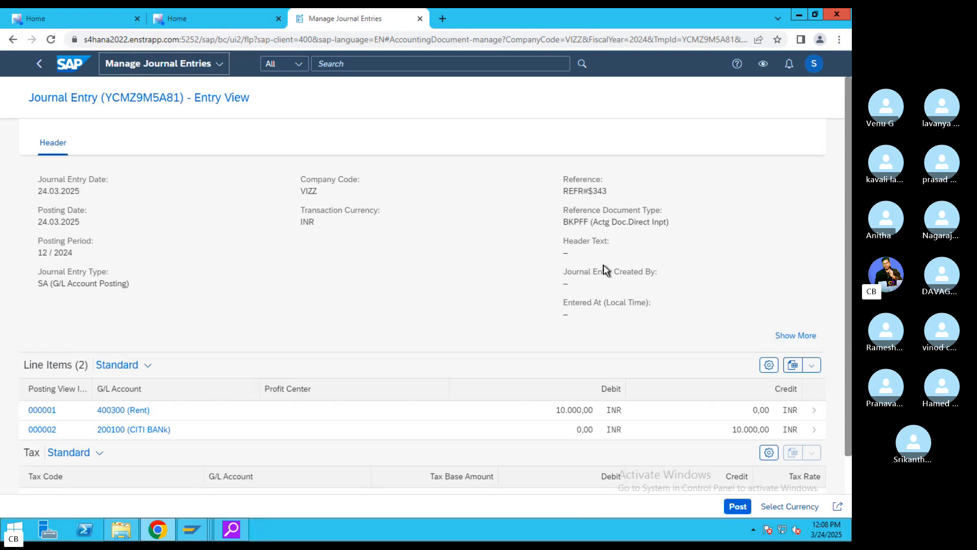
- Check the simulated dates, company code and reference, then post journal entry 1021
scroll(604, 265, "down", 2)
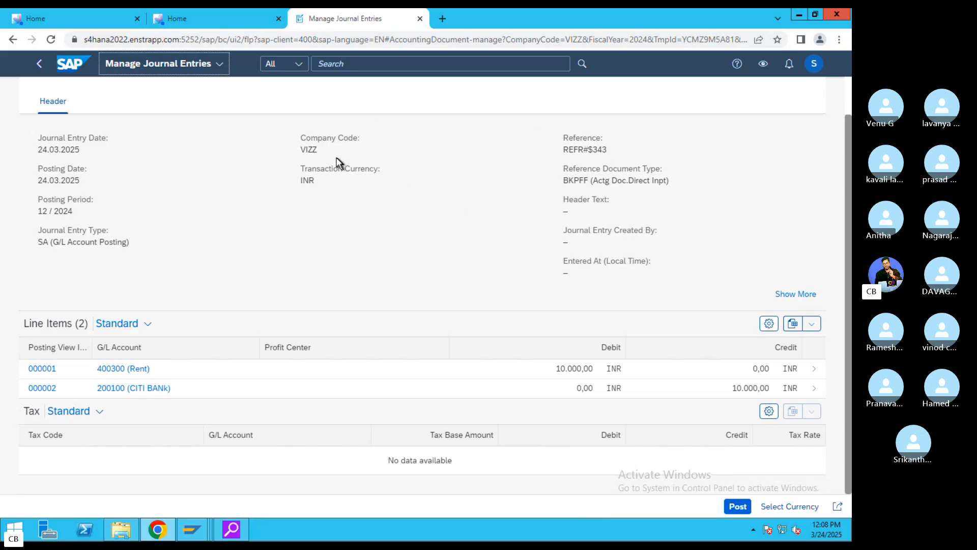
left_click_drag(325, 155, 251, 167)
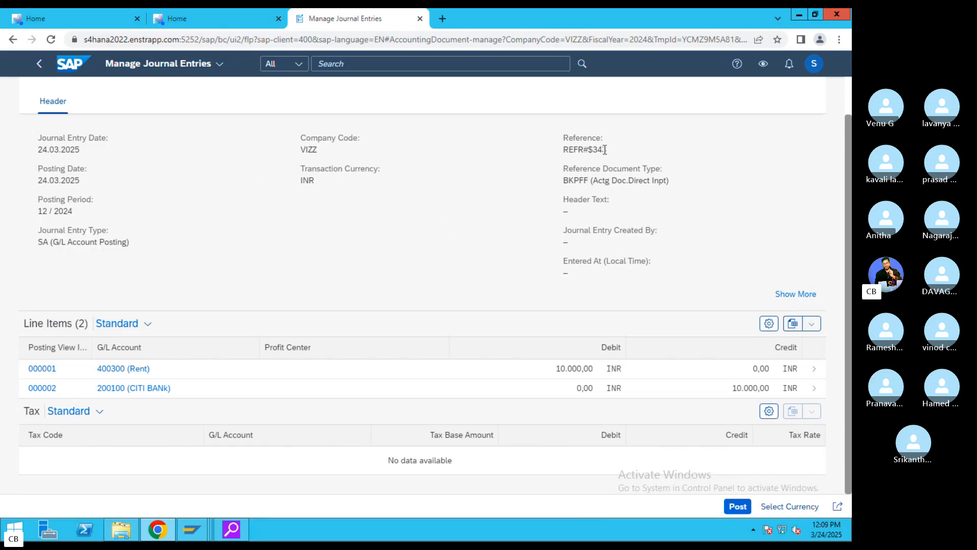
left_click_drag(602, 150, 560, 137)
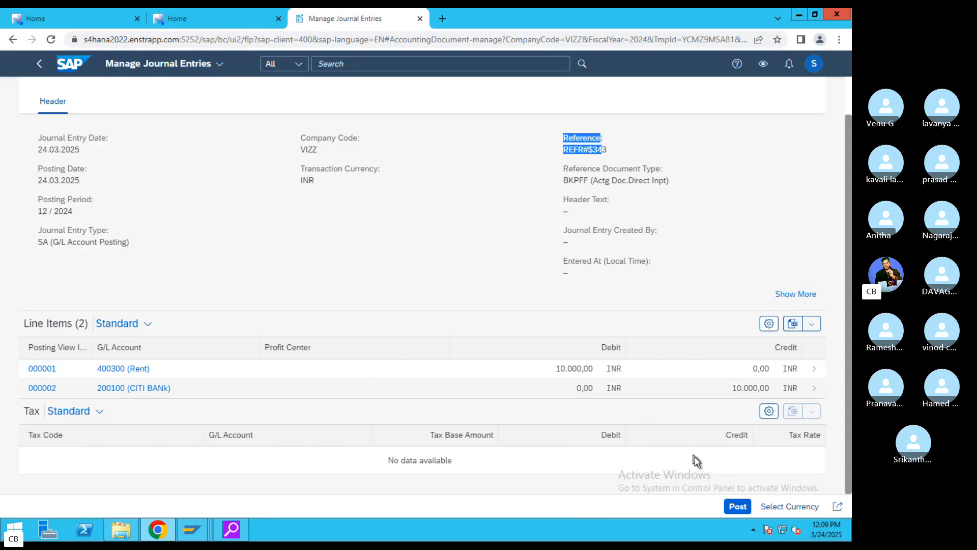
left_click(734, 507)
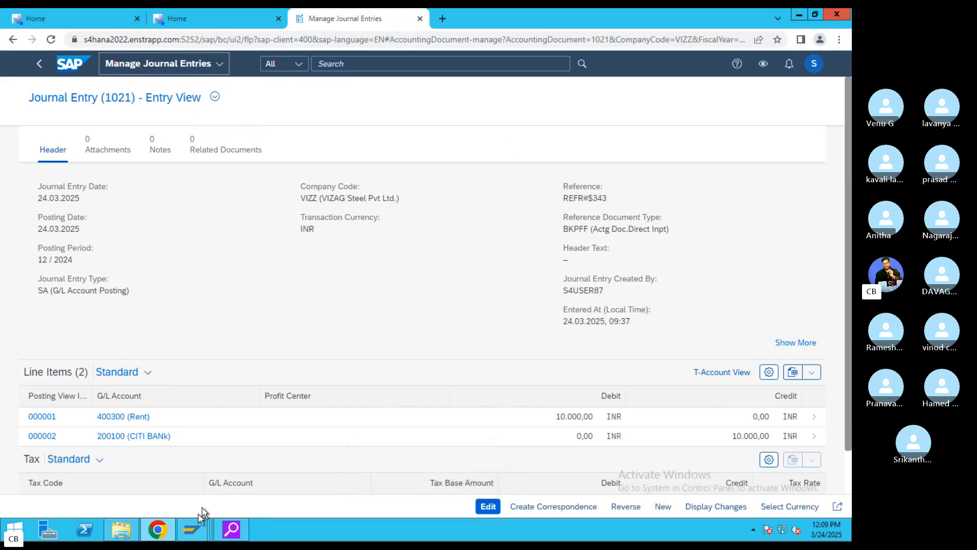
left_click(192, 528)
- Display document 1021 for company code VIZZ in FB03, correcting the number from 1023
left_click(320, 489)
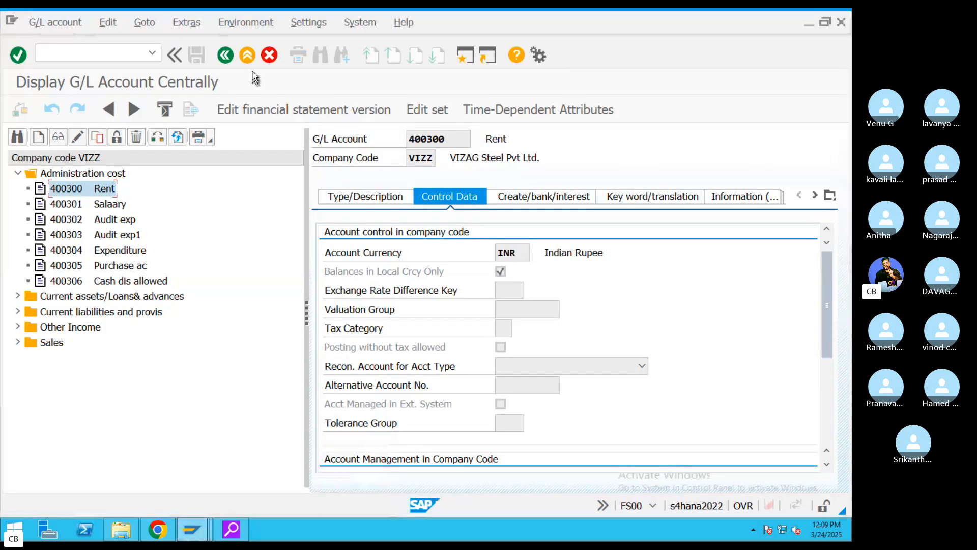
left_click(227, 56)
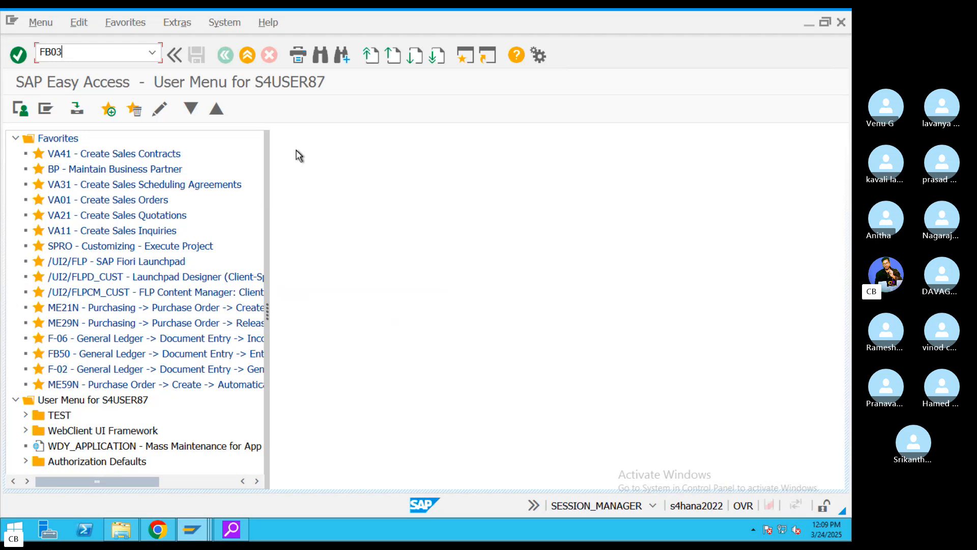
key("Return")
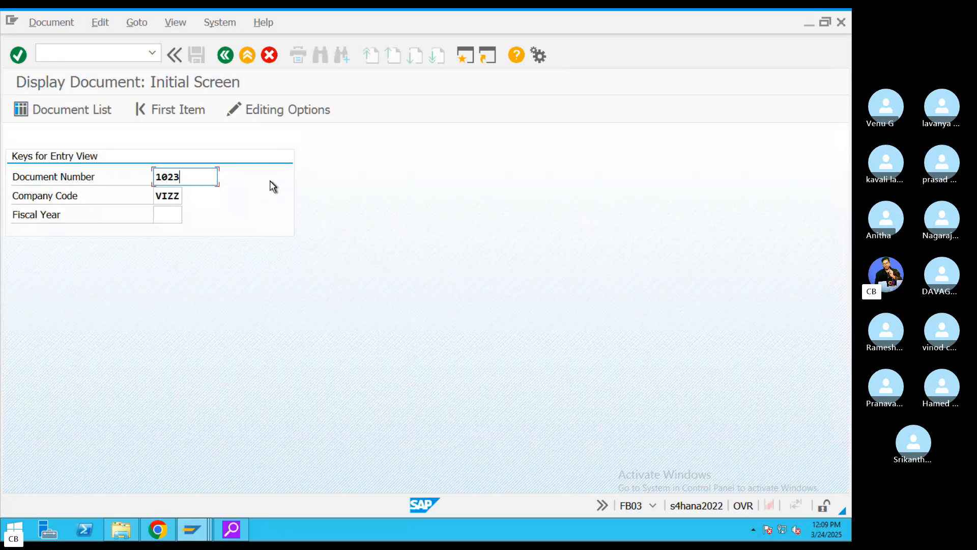
key("Return")
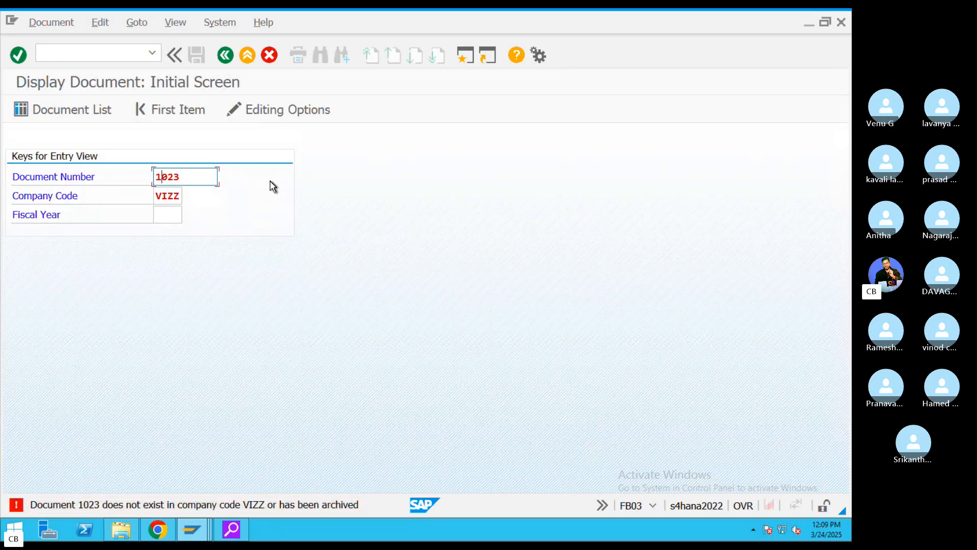
key("BackSpace")
type("1")
key("Return")
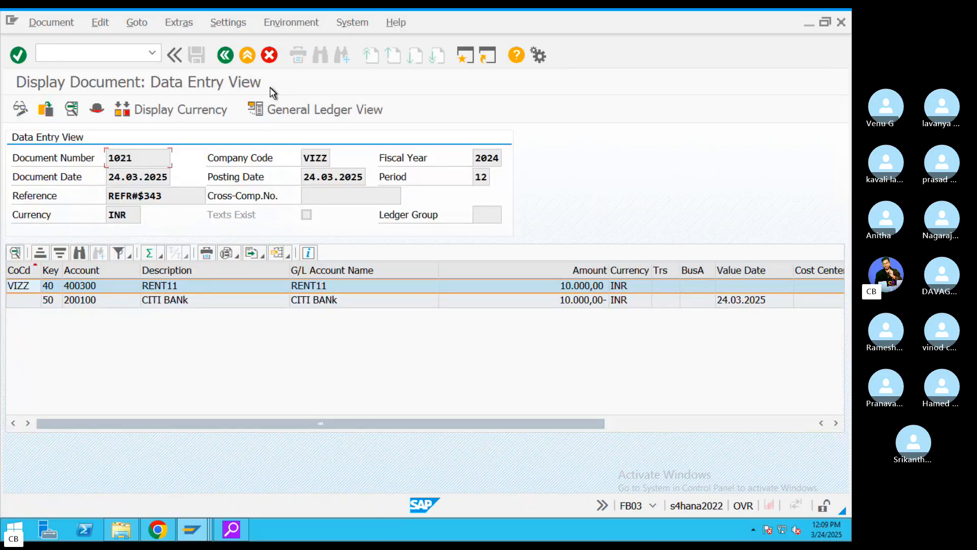
- Add a 'Document Display--FB' line below GL Posting in the notes, then return to SAP
key("ctrl+Right")
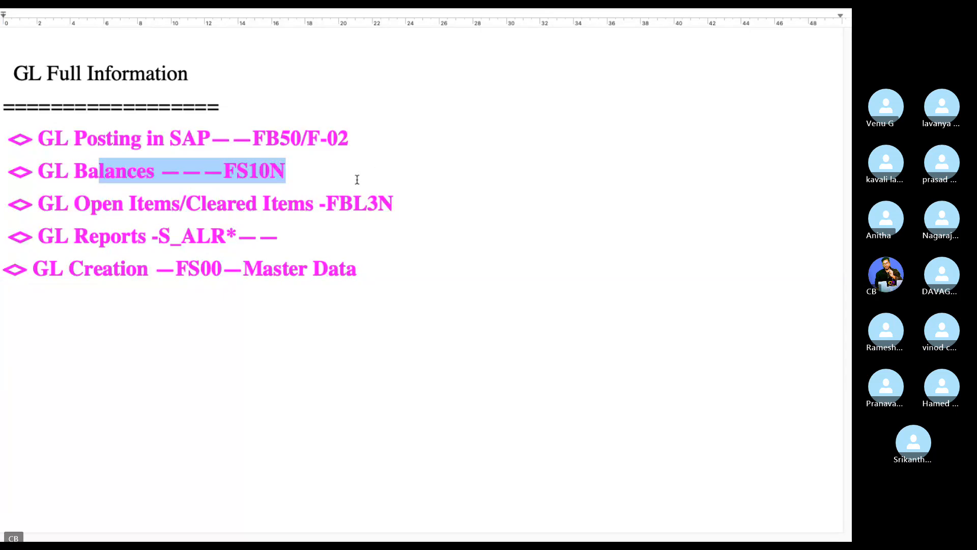
left_click(356, 179)
key("Return")
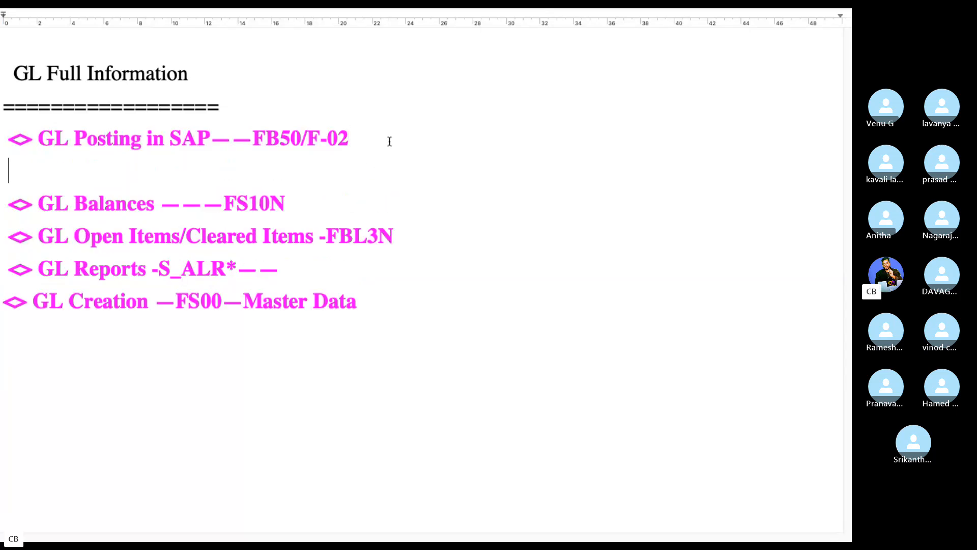
type("F")
key("BackSpace")
type("Document Display--FB03")
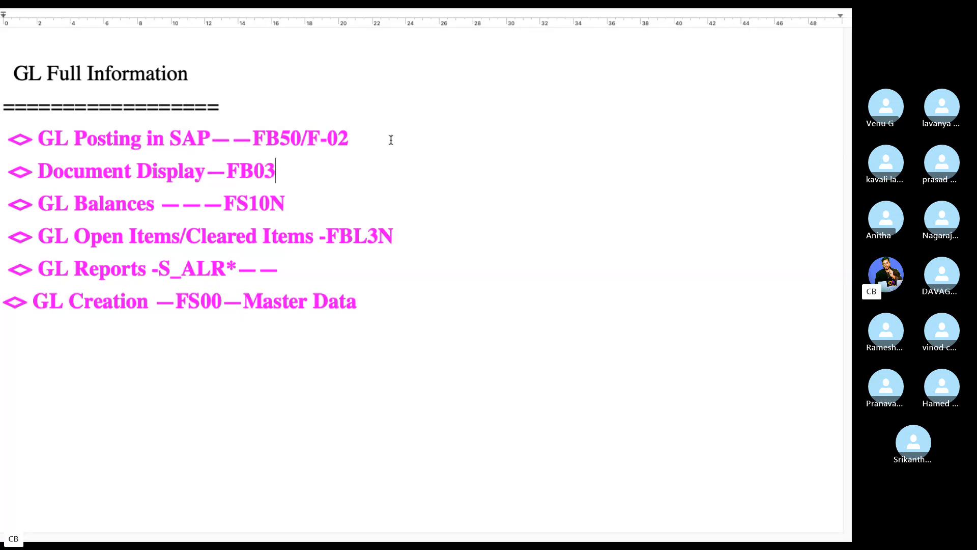
key("alt+Tab")
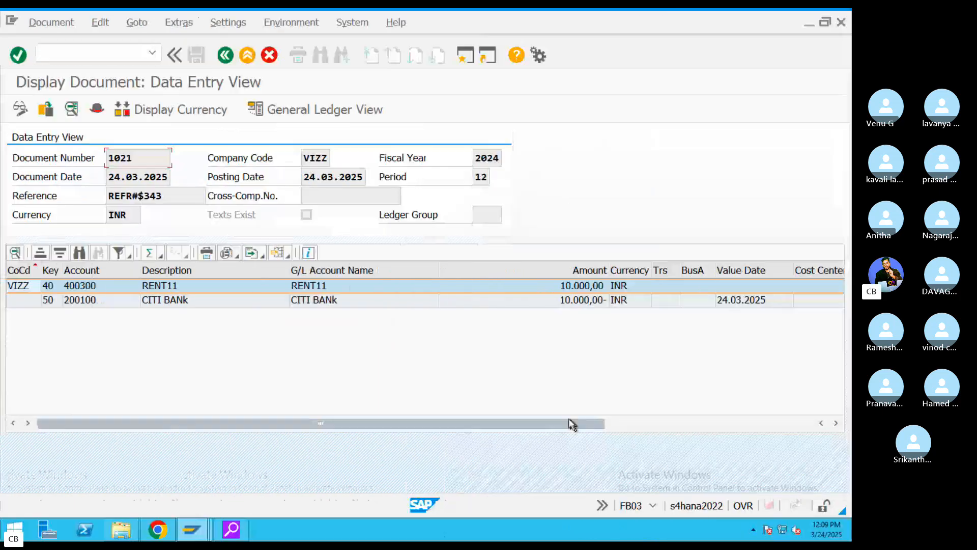
- Return to Easy Access, reopen document 1021 via FB03, then switch to the GL notes
left_click(226, 56)
left_click(226, 56)
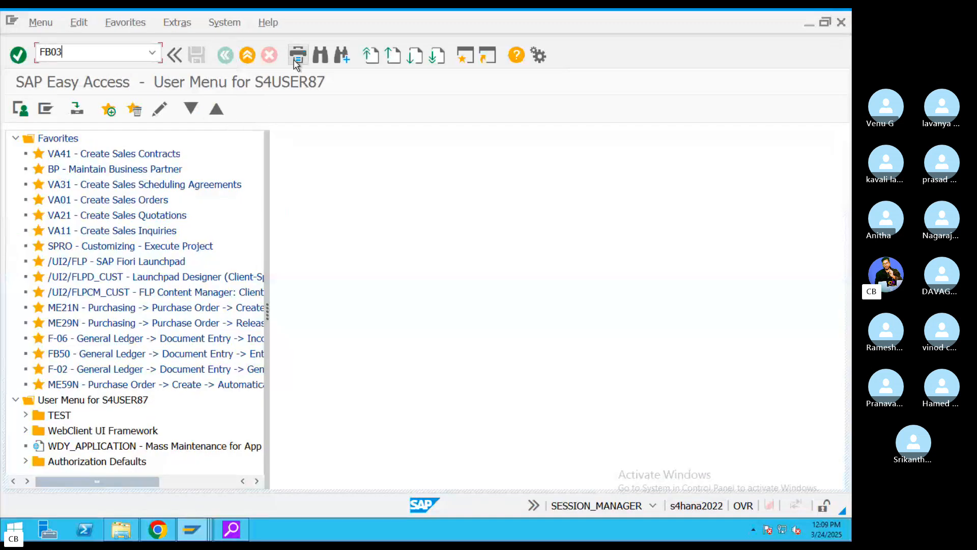
type("FB03")
key("Return")
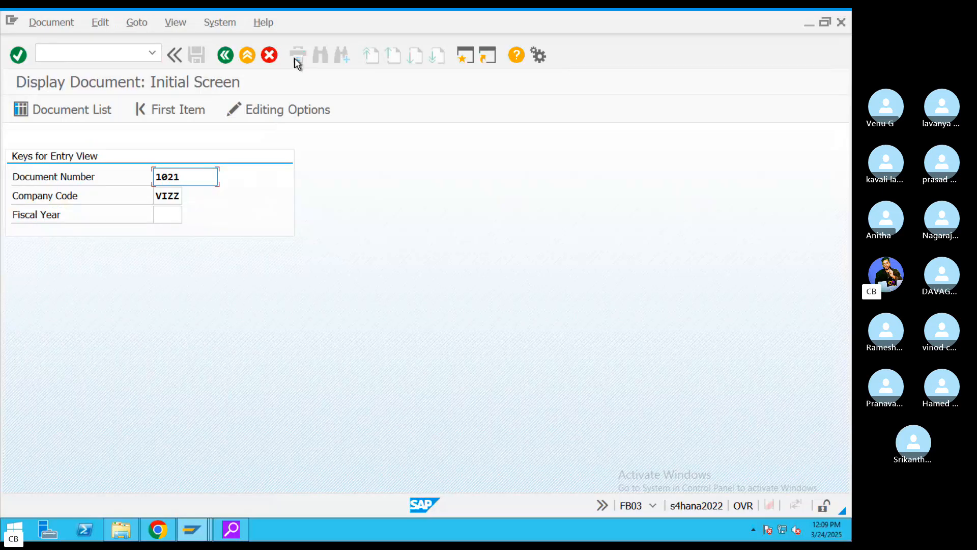
key("Return")
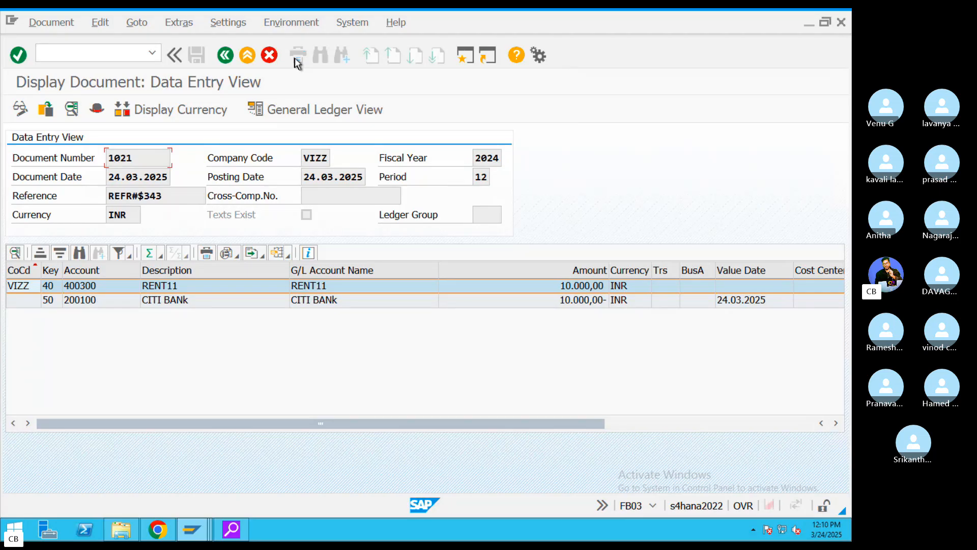
key("ctrl+Right")
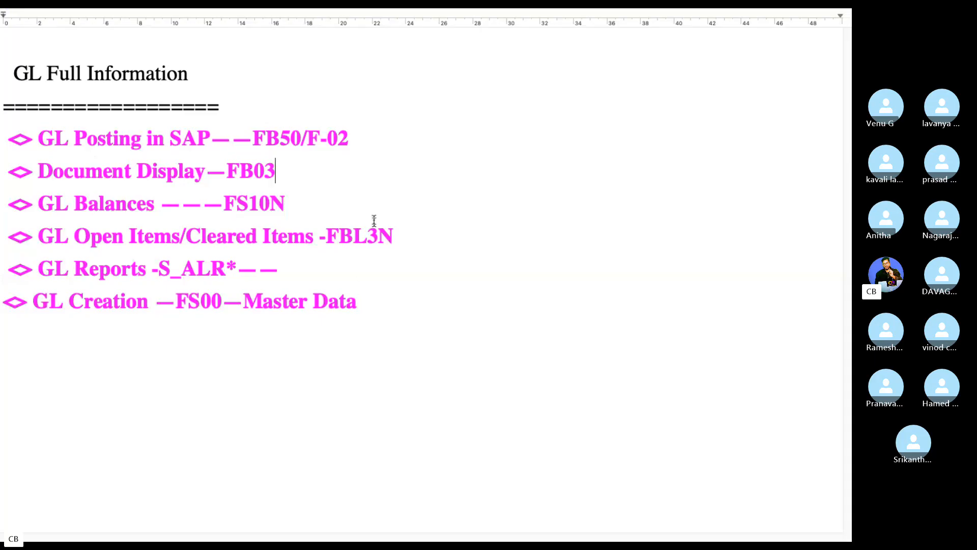
- Highlight the FS10N balances entry in the notes and leave document 1021 for SAP Easy Access
left_click_drag(286, 204, 73, 203)
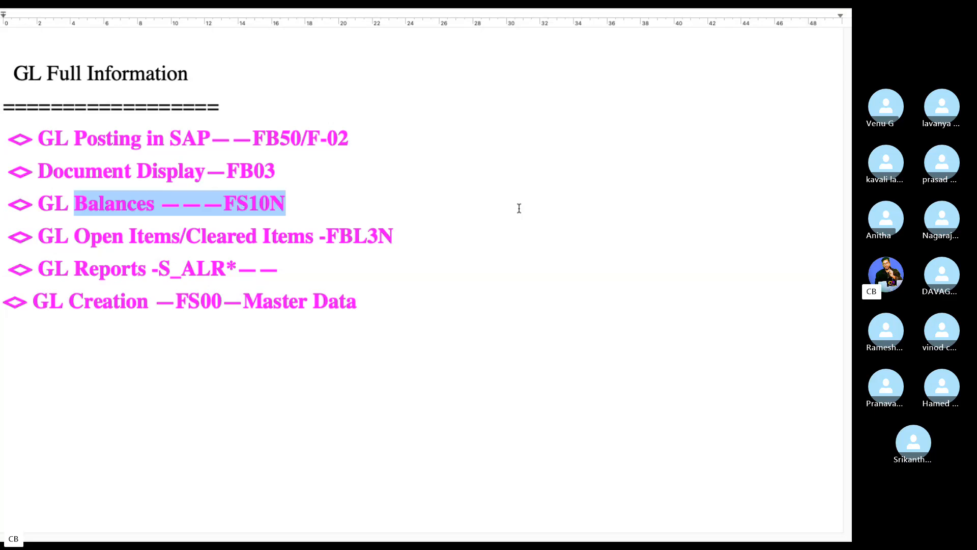
key("ctrl+Left")
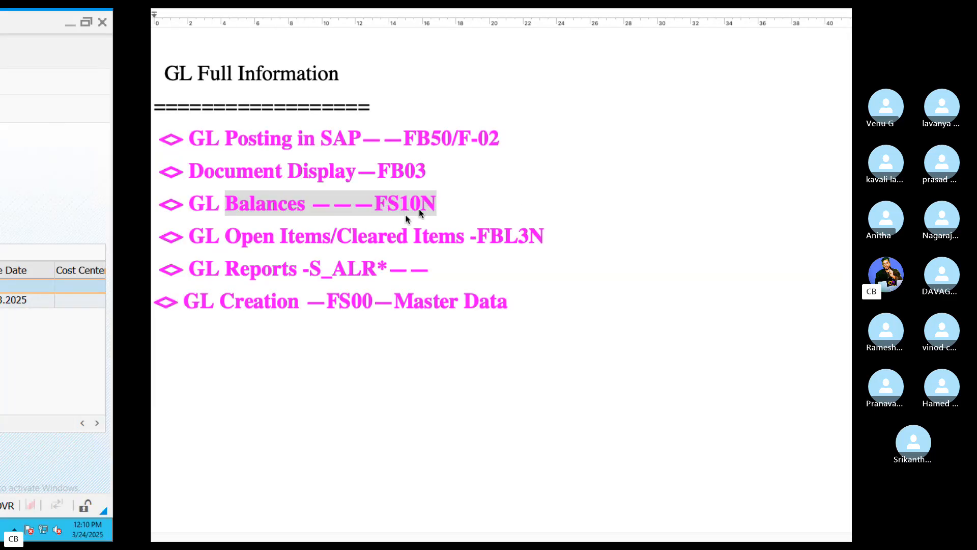
left_click(247, 57)
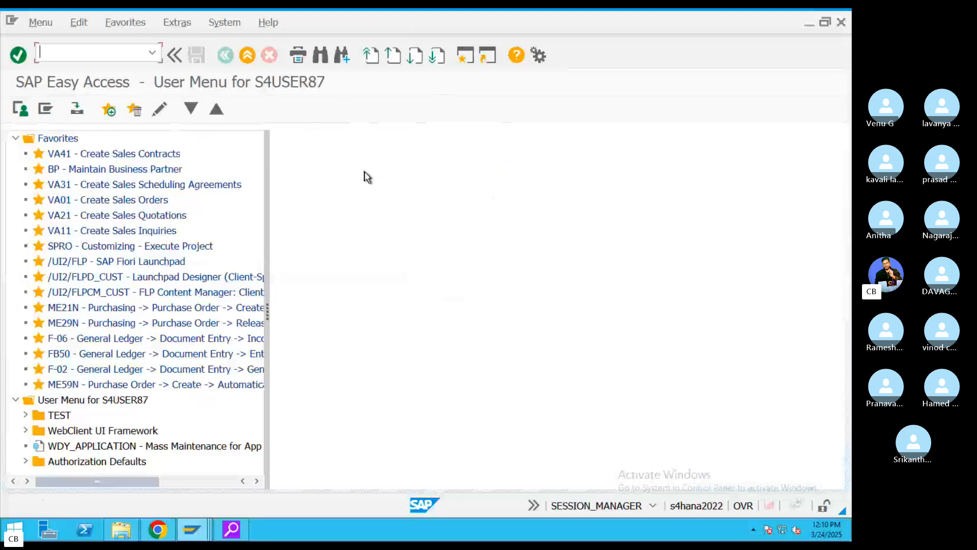
- Run FS10N for CITI BANk account 200100 in company code VIZZ to show its period balances
type("FS10N")
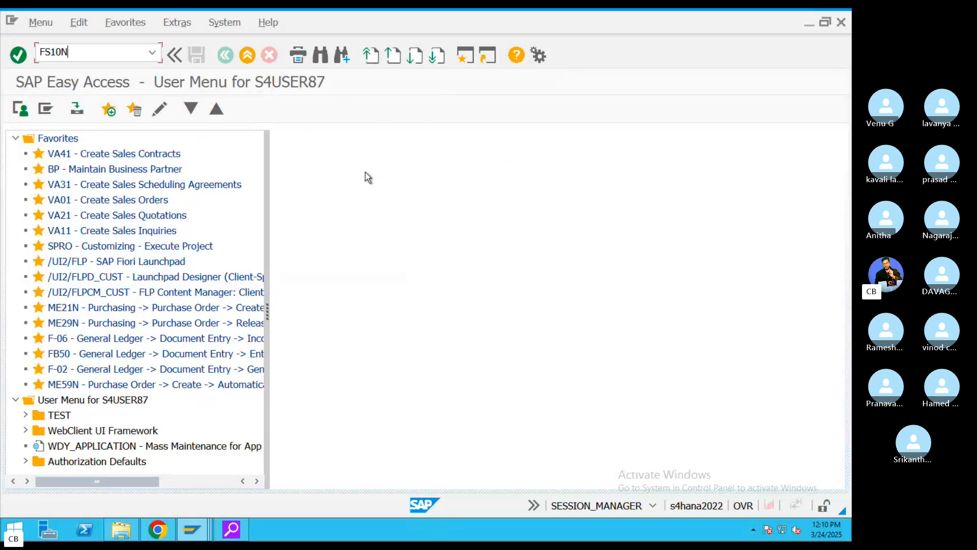
key("Return")
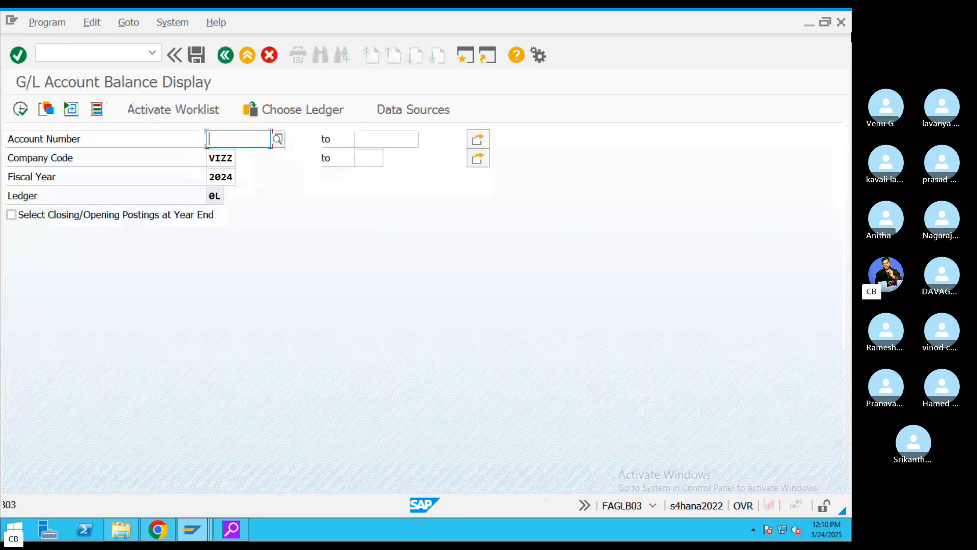
left_click(278, 140)
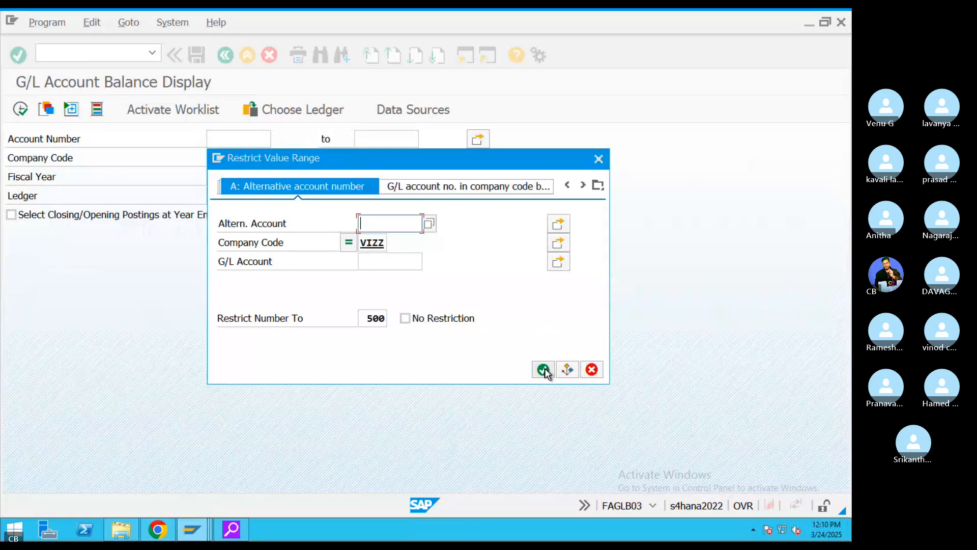
left_click(544, 370)
double_click(250, 220)
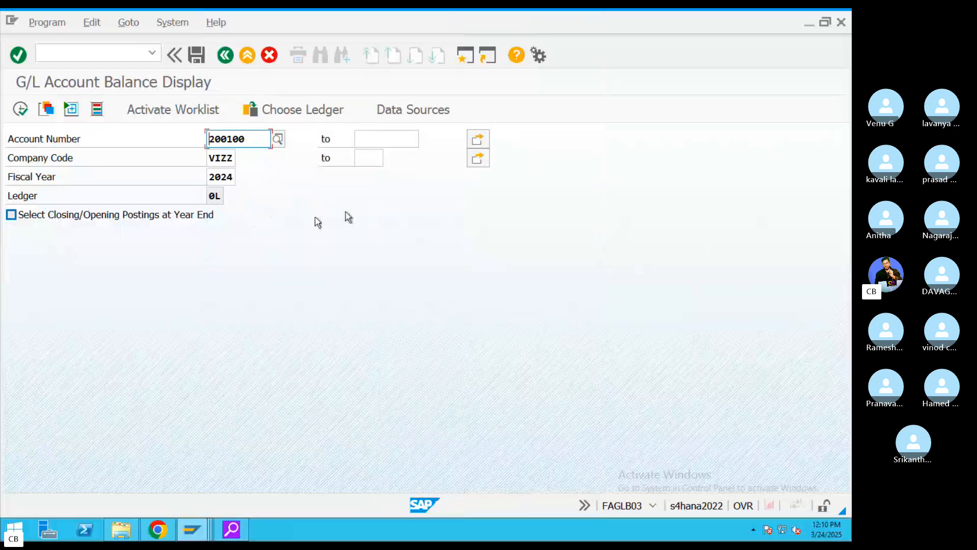
mouse_move(240, 142)
left_mouse_down()
mouse_move(187, 141)
mouse_move(232, 143)
left_mouse_up()
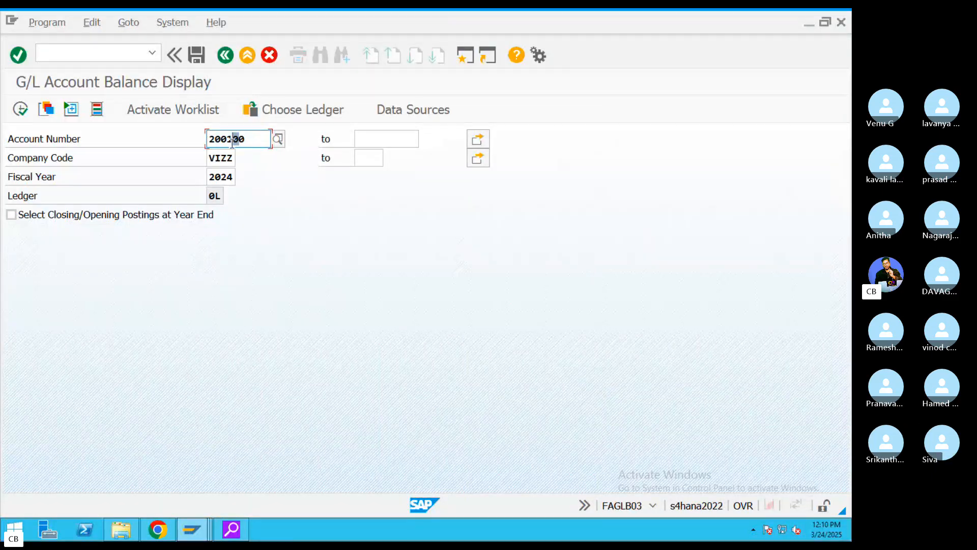
left_click(21, 109)
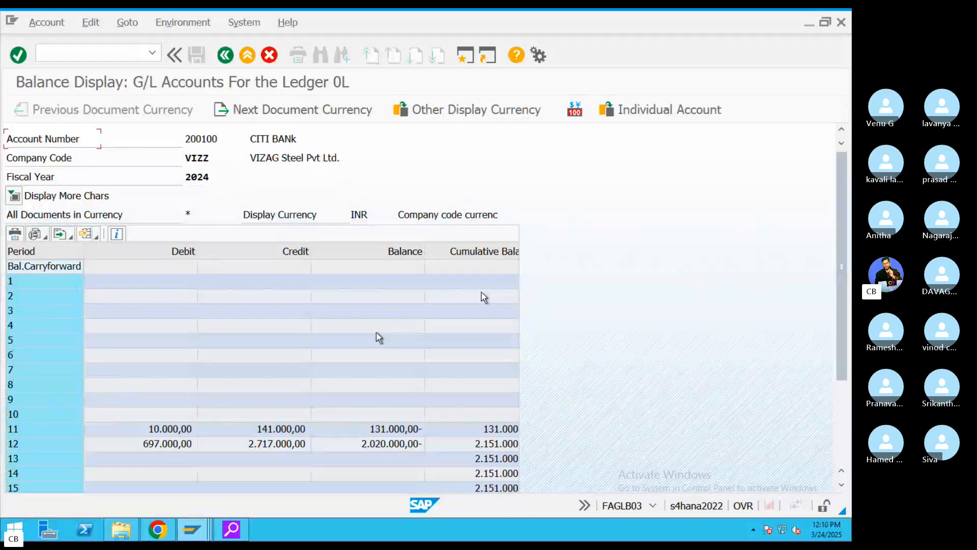
- Review the period 12 debit line items for 200100, then return to the selection screen
left_click(361, 445)
left_click(406, 251)
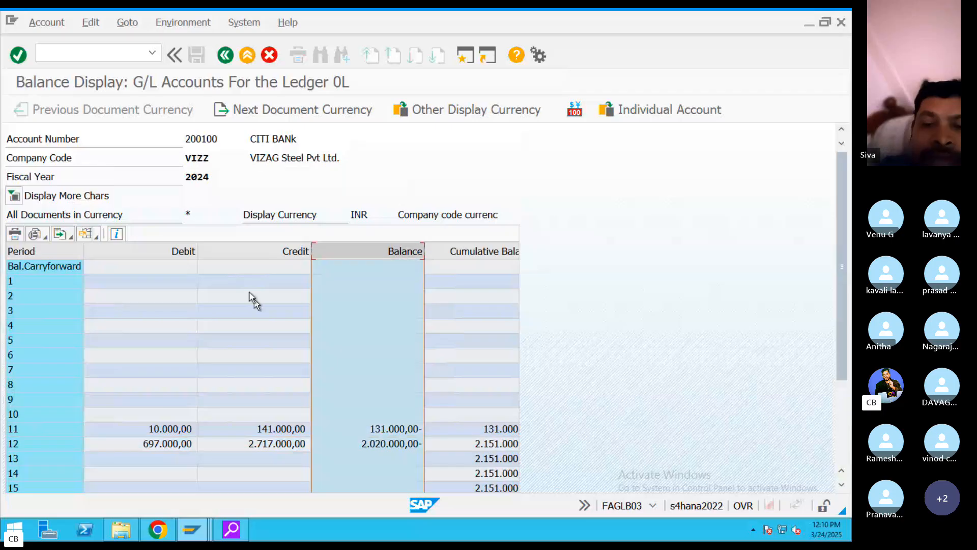
left_click(185, 251)
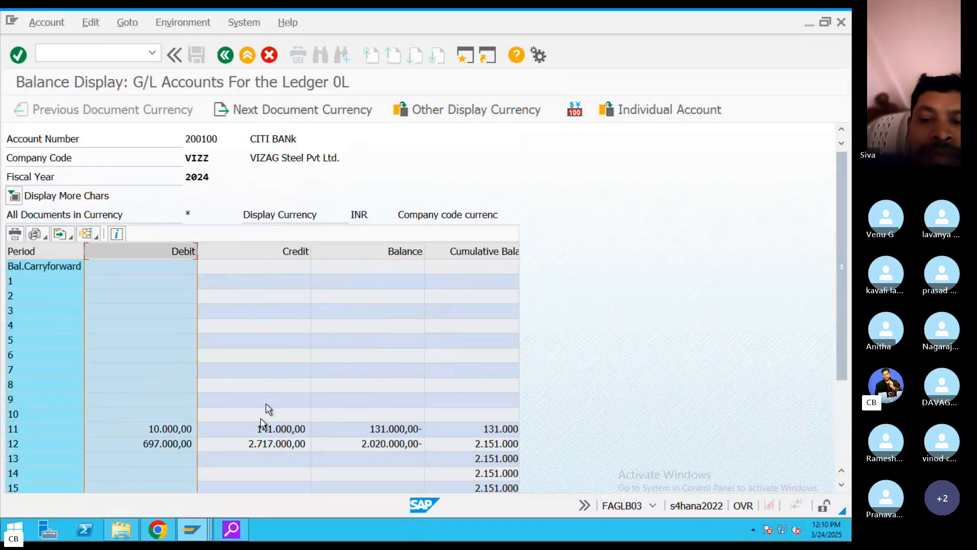
double_click(153, 443)
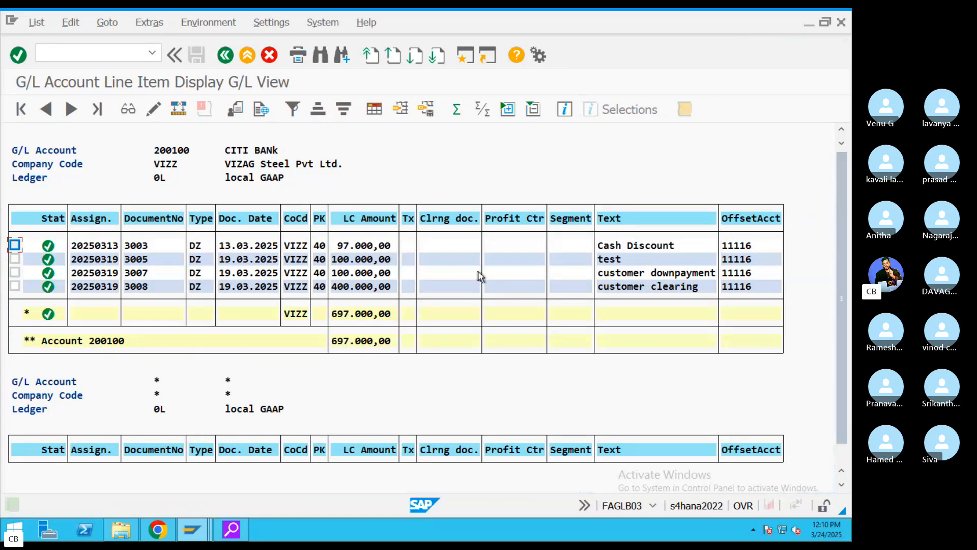
left_click(226, 55)
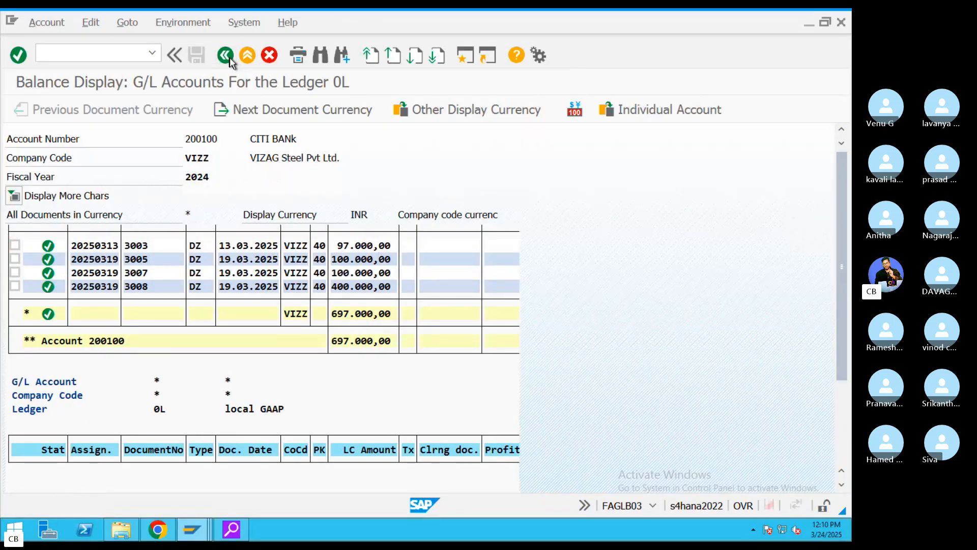
left_click(225, 55)
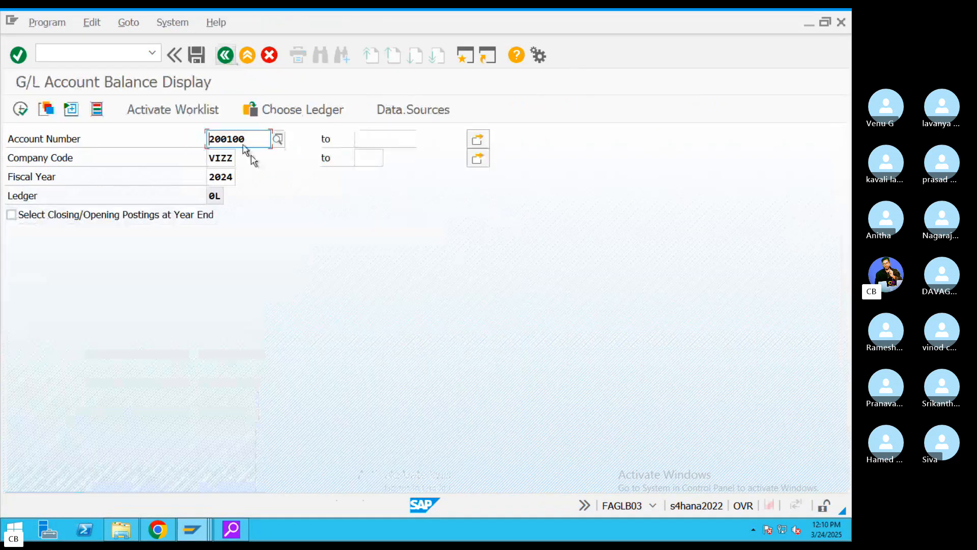
- Display Rent account 400300 balances and check its period 12 line items, including document 1021
left_click(278, 140)
left_click(541, 370)
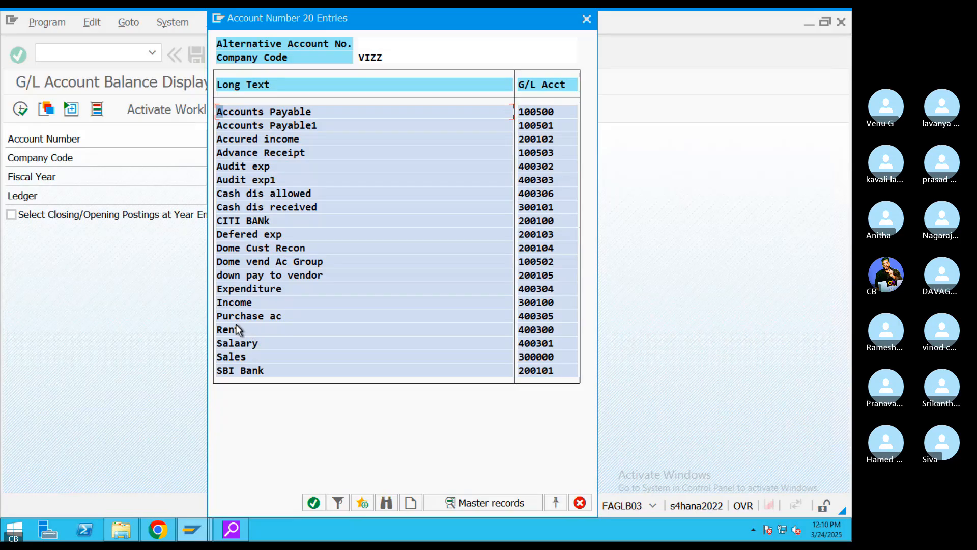
left_click(237, 330)
left_click(24, 113)
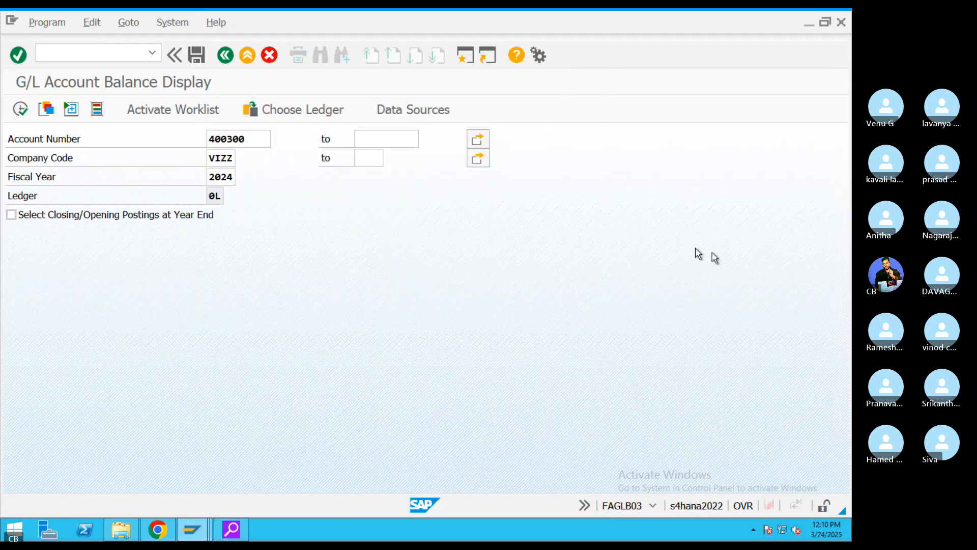
double_click(171, 444)
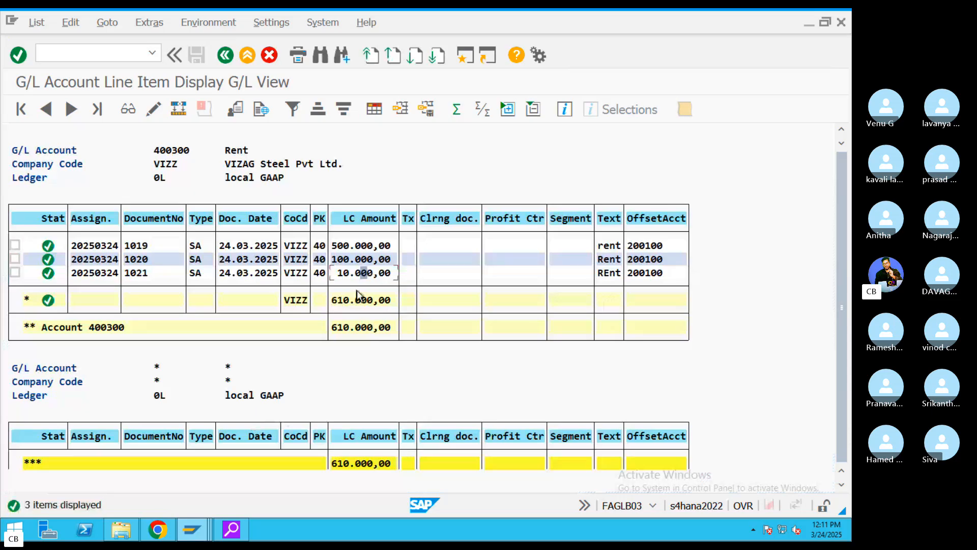
left_click(226, 55)
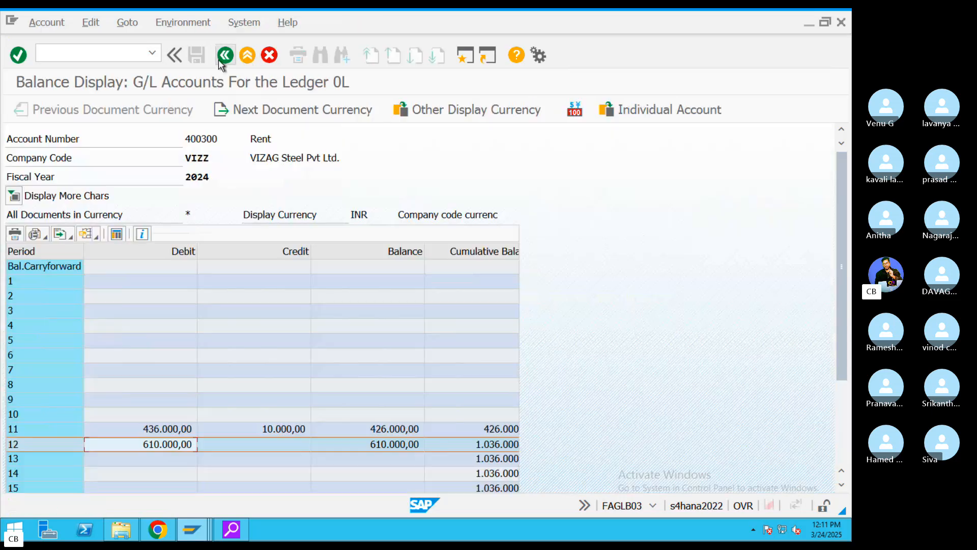
left_click(226, 55)
- Check the period balances of Salaary account 400301, then return to the Easy Access menu
left_click(279, 139)
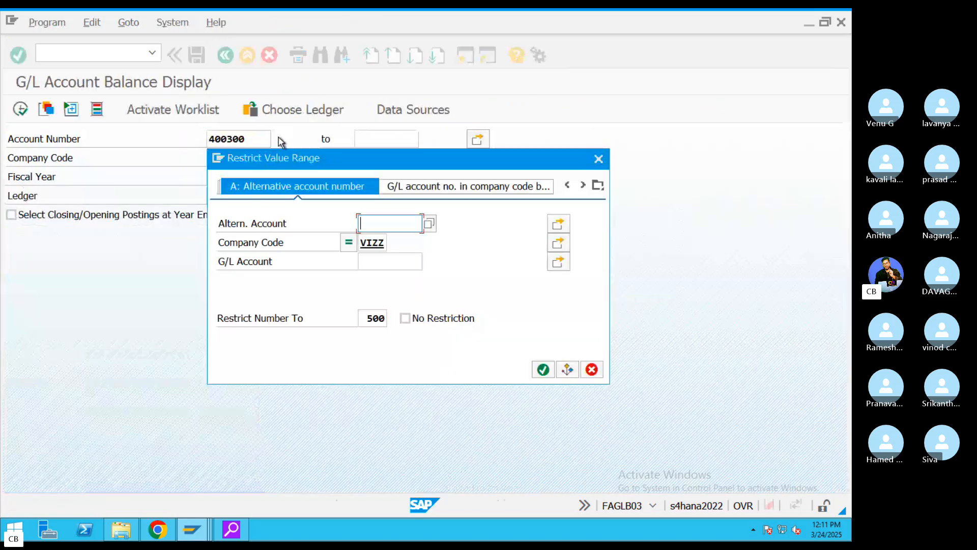
left_click(541, 369)
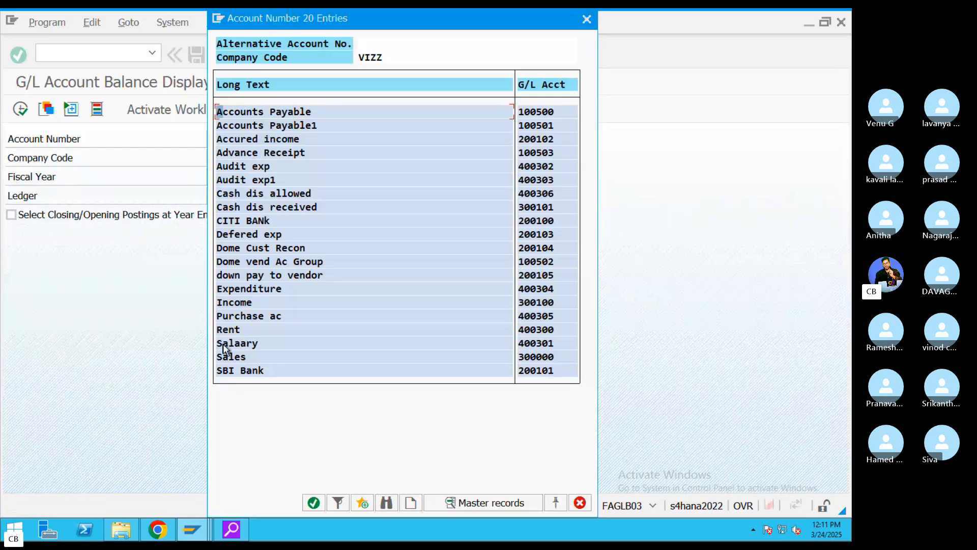
double_click(224, 343)
left_click(20, 109)
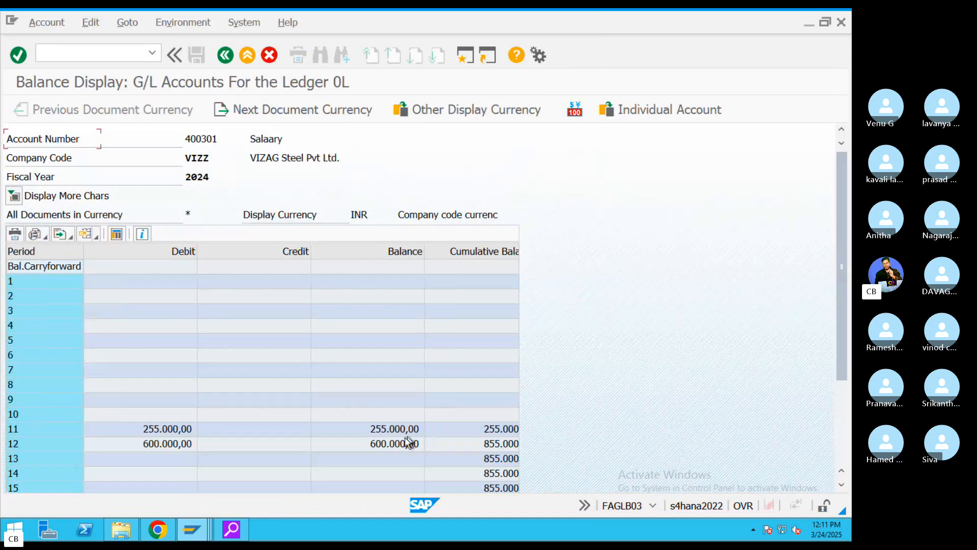
left_click(367, 444)
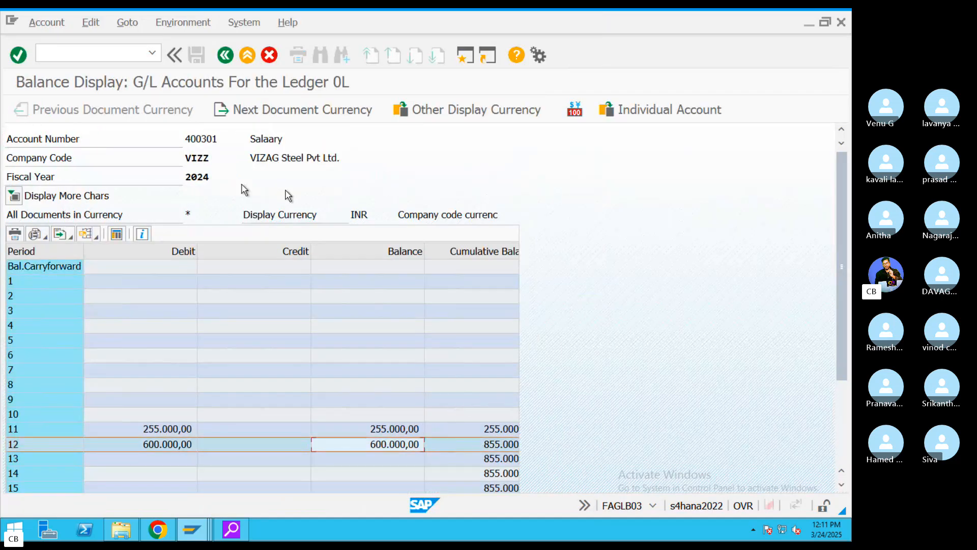
left_click(22, 431)
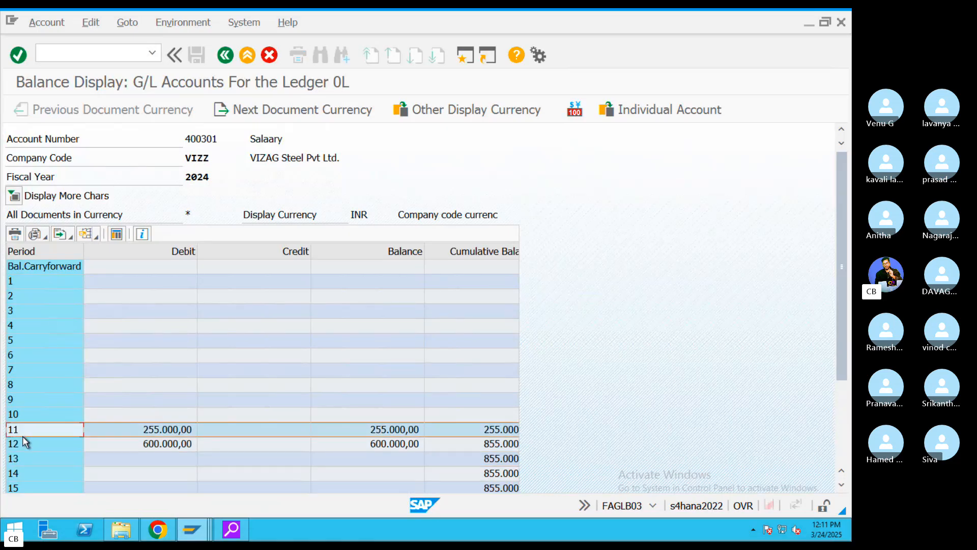
left_click(154, 443)
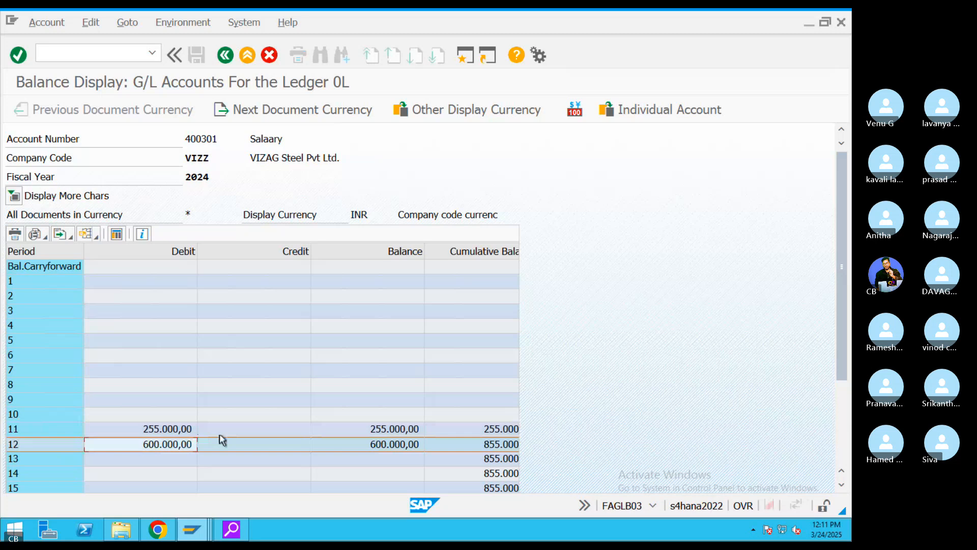
left_click(226, 55)
left_click(225, 54)
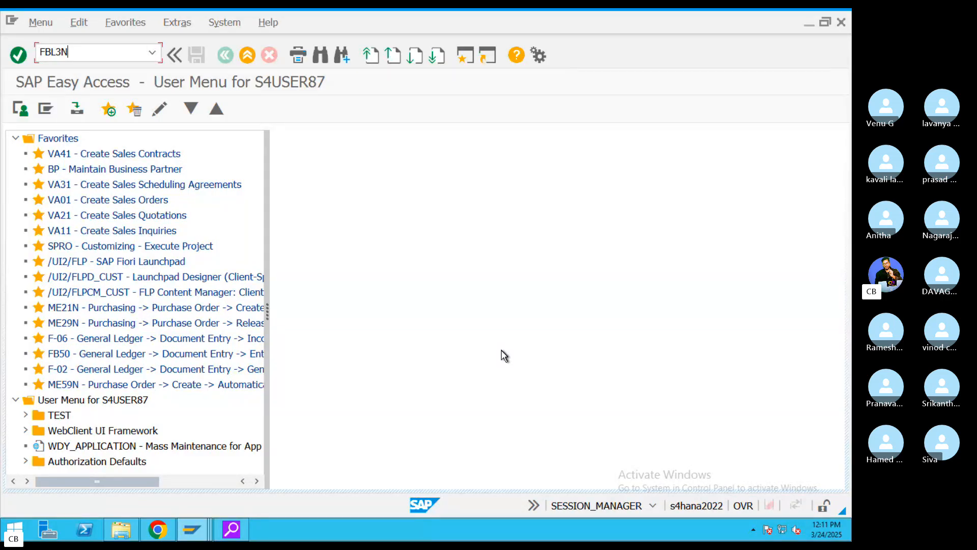
- Start FBL3N and set the G/L account to Rent 400300 for company code VIZZ
key("Return")
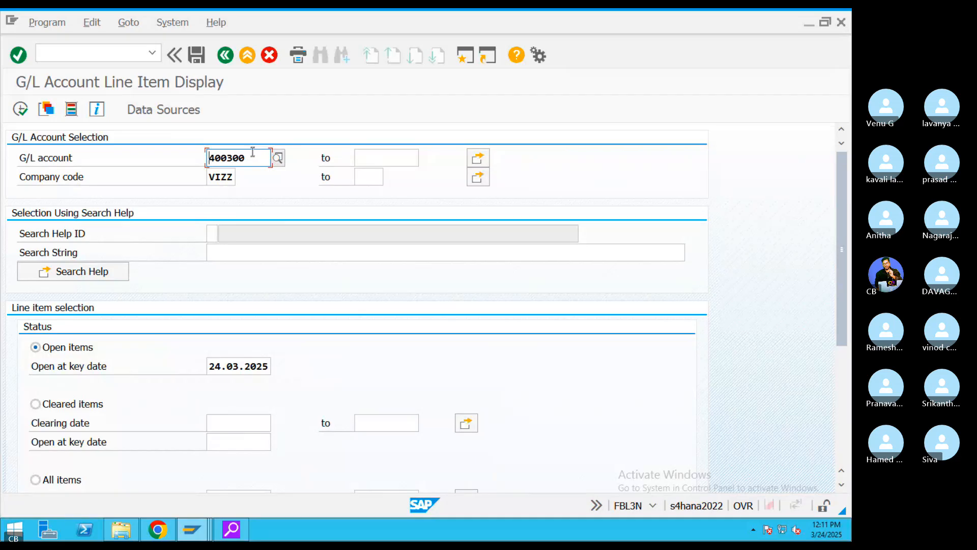
double_click(232, 156)
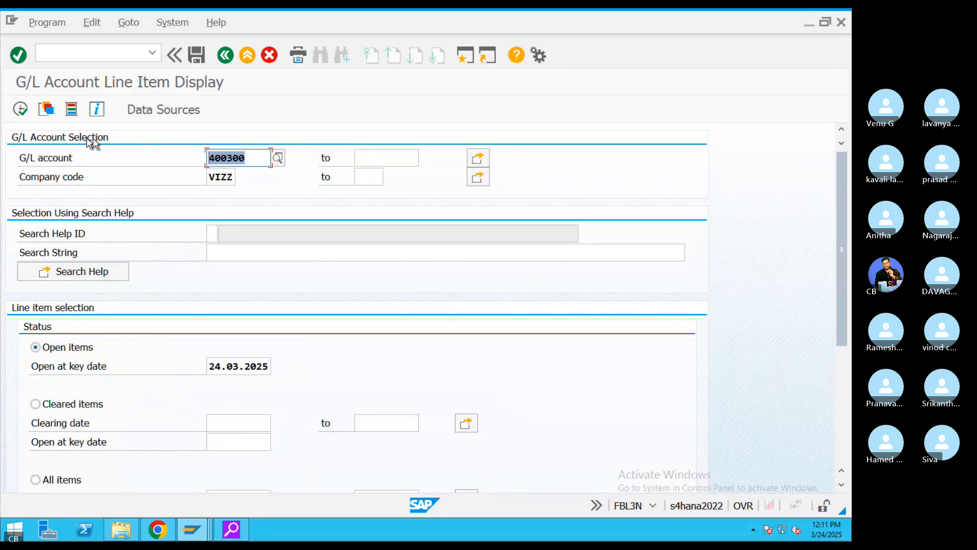
left_click(279, 158)
left_click(541, 388)
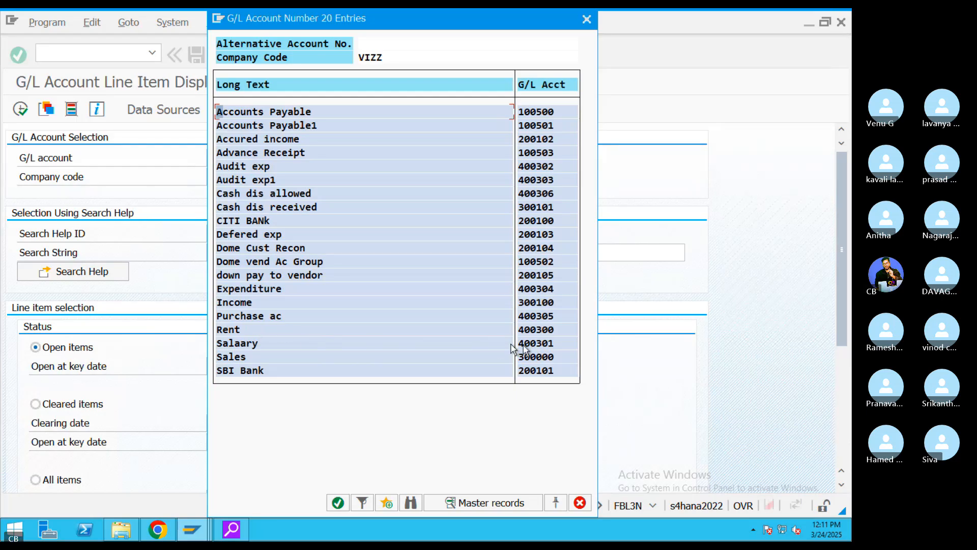
double_click(537, 331)
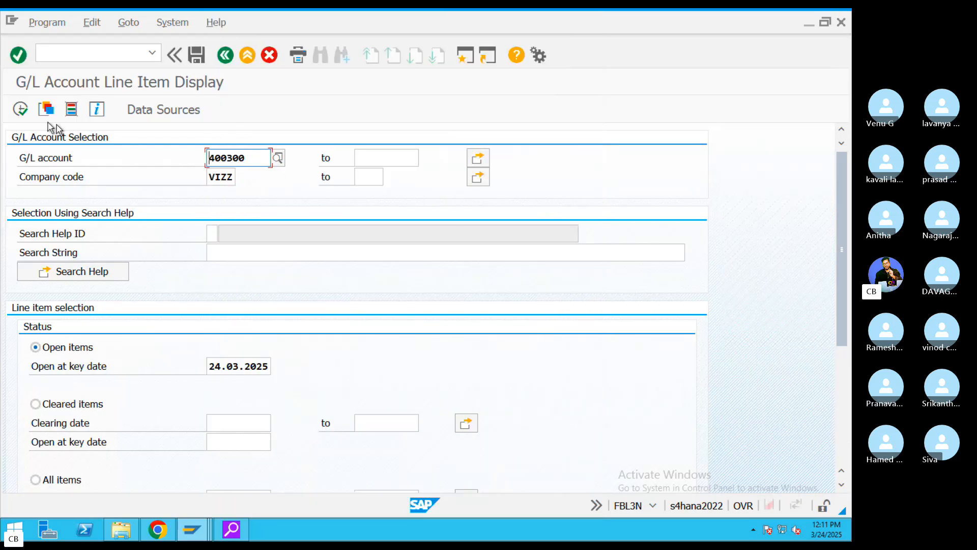
- Add accounts 400301 and 200100 to the G/L account multiple selection and copy them
left_click(483, 158)
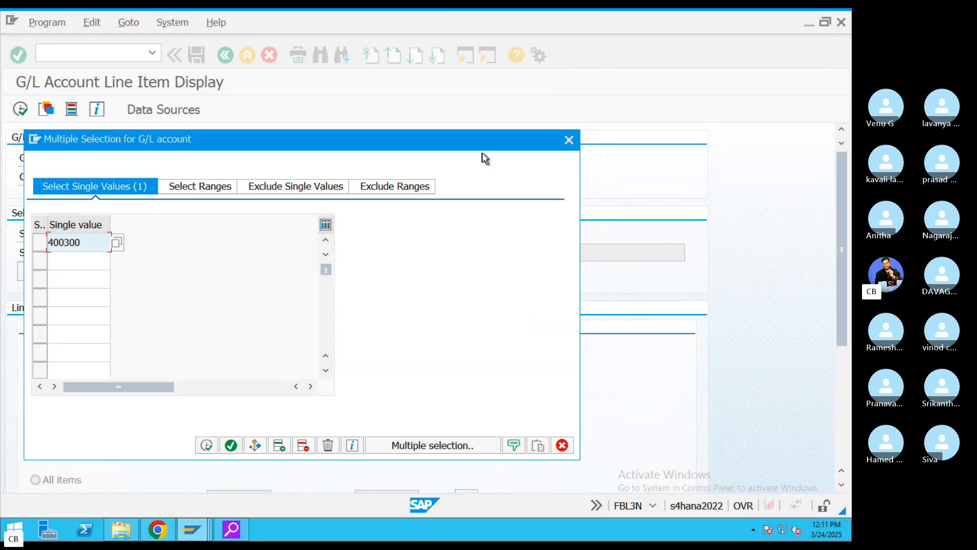
left_click(98, 259)
left_click(118, 263)
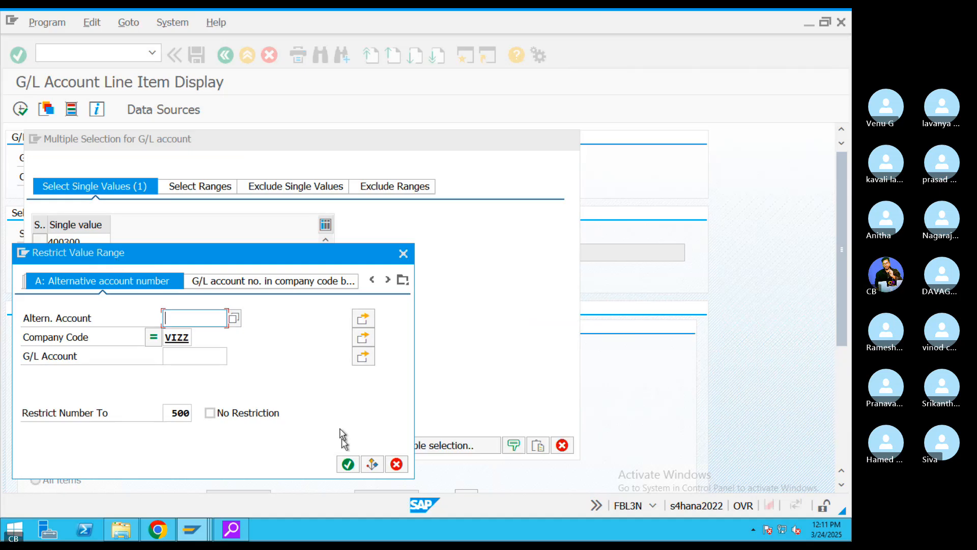
left_click(346, 462)
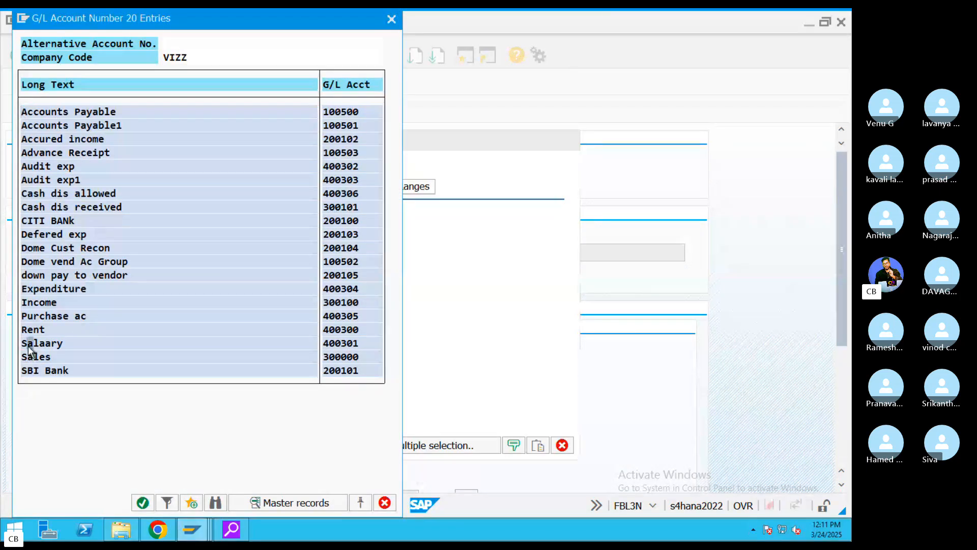
double_click(28, 344)
left_click(67, 279)
left_click(117, 278)
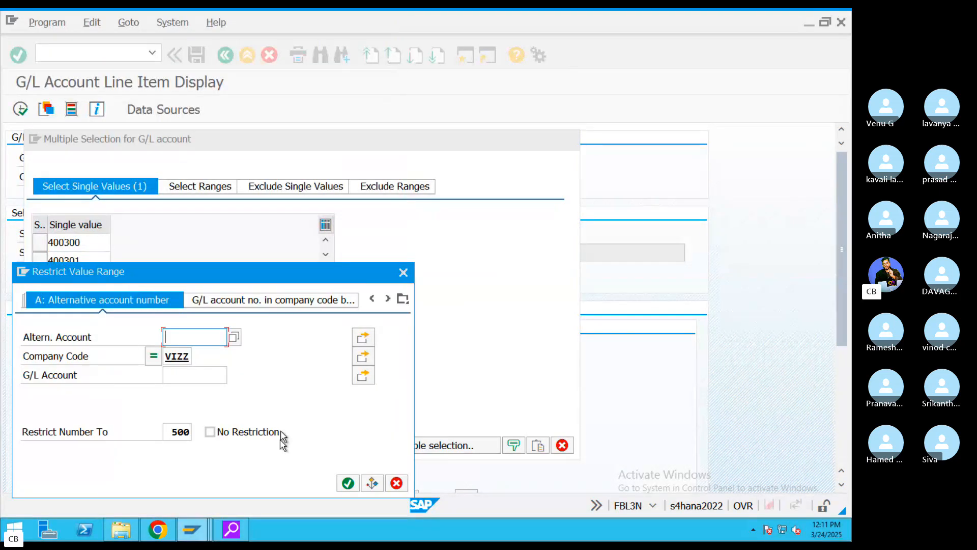
left_click(347, 483)
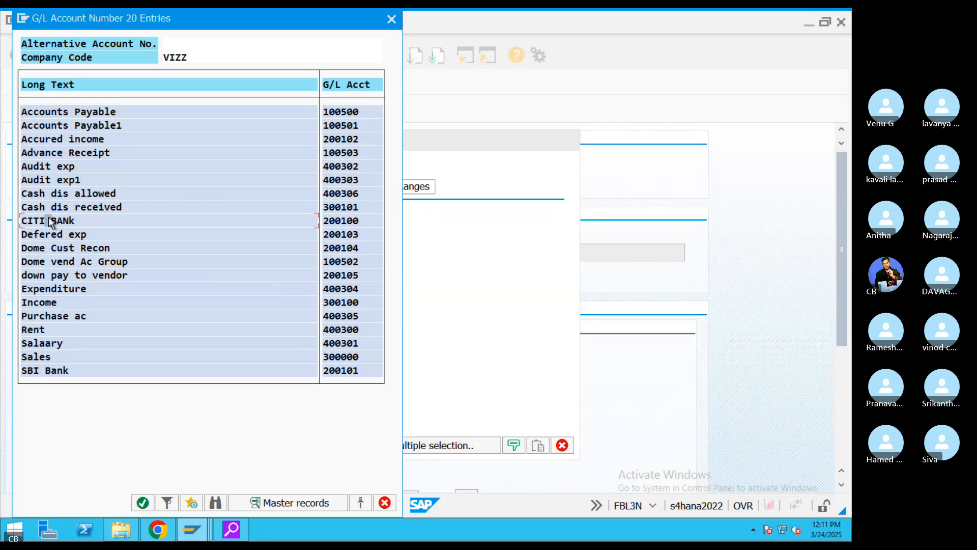
double_click(51, 221)
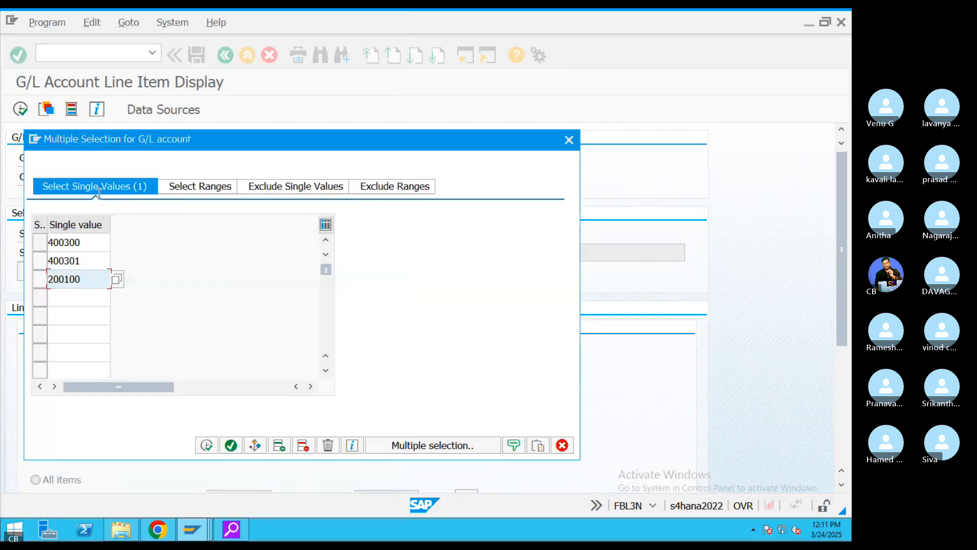
left_click(230, 446)
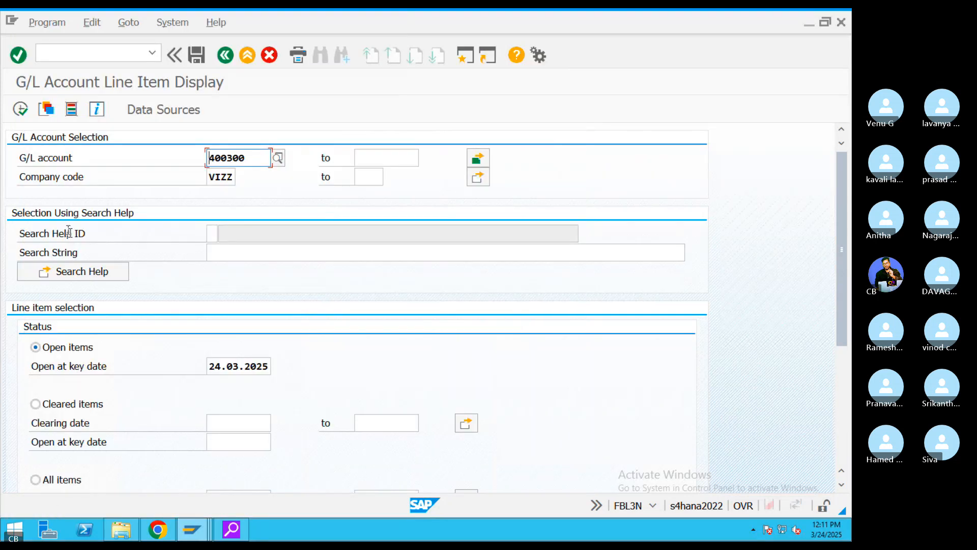
- Run the line item report for the three accounts, review the CITI BANk subtotal, and go back
left_click(20, 108)
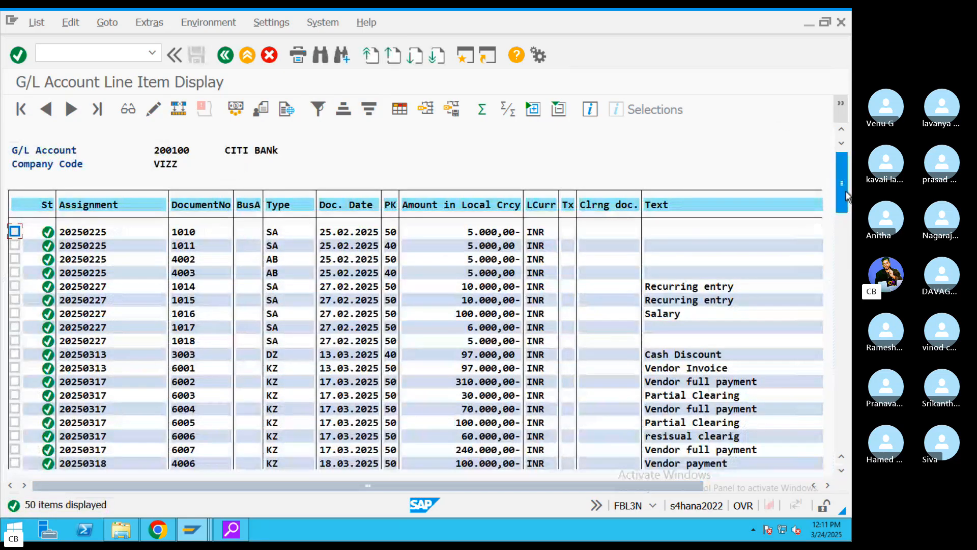
left_click_drag(846, 196, 846, 273)
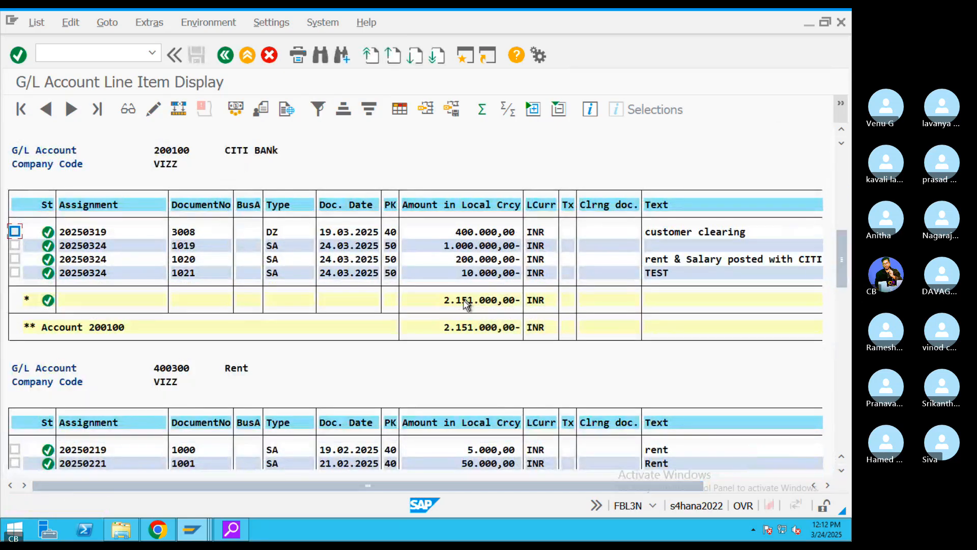
left_click(464, 300)
left_click_drag(848, 277, 840, 422)
left_click(465, 329)
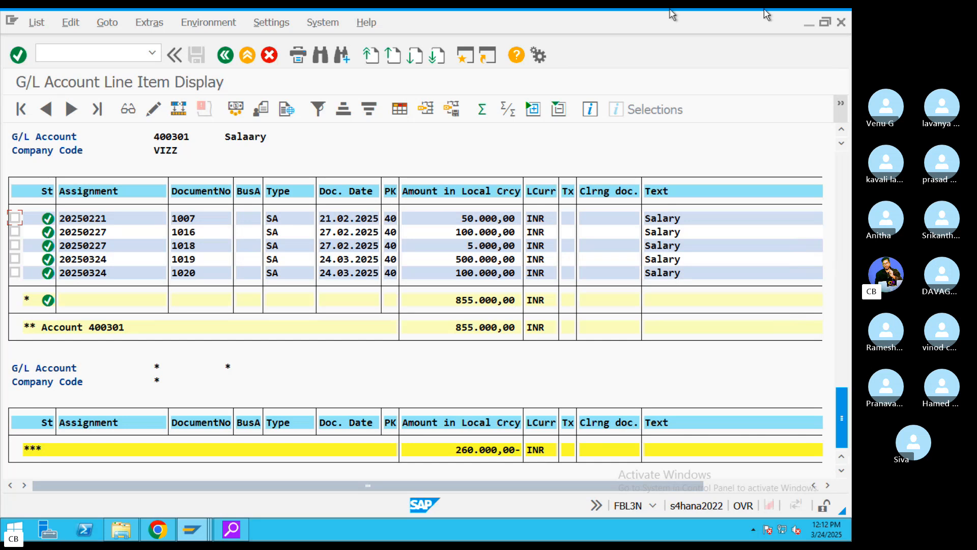
left_click(225, 59)
- Return SAP to Easy Access, glance at the GL Full Information notes, and exit remote full screen
left_click(222, 62)
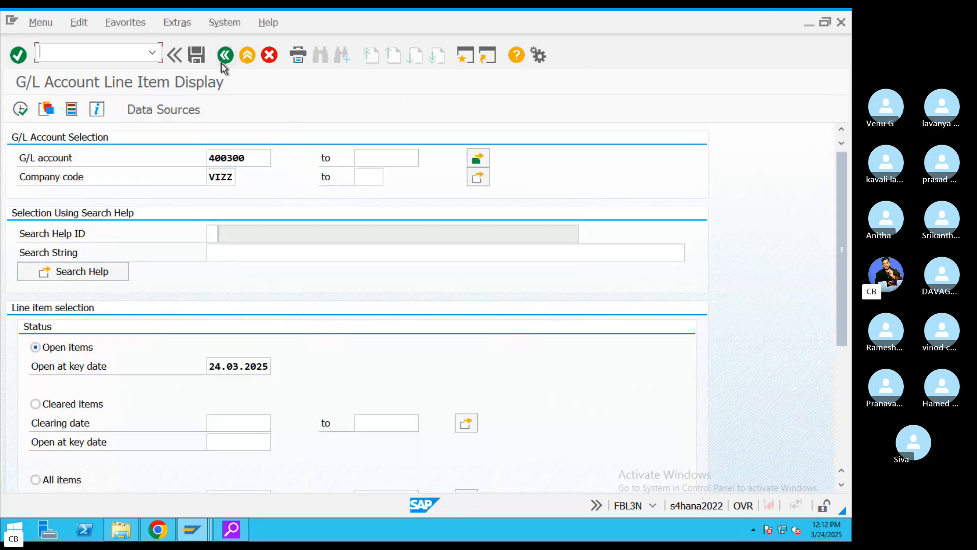
key("super+Tab")
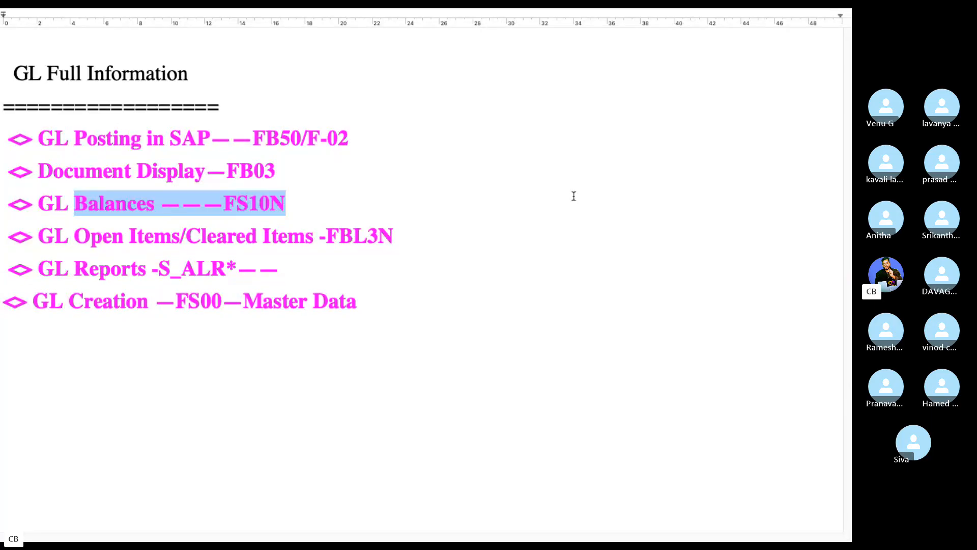
key("ctrl+Left")
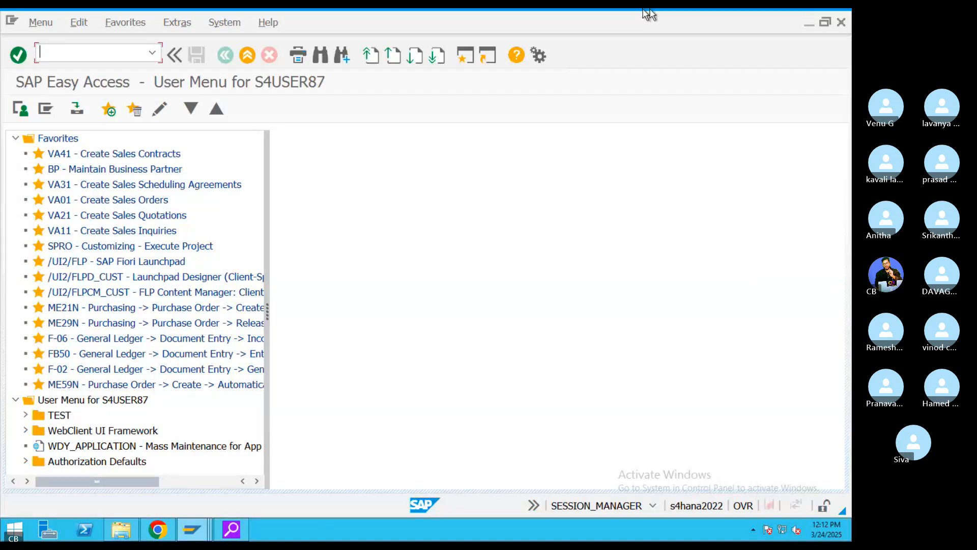
left_click(32, 32)
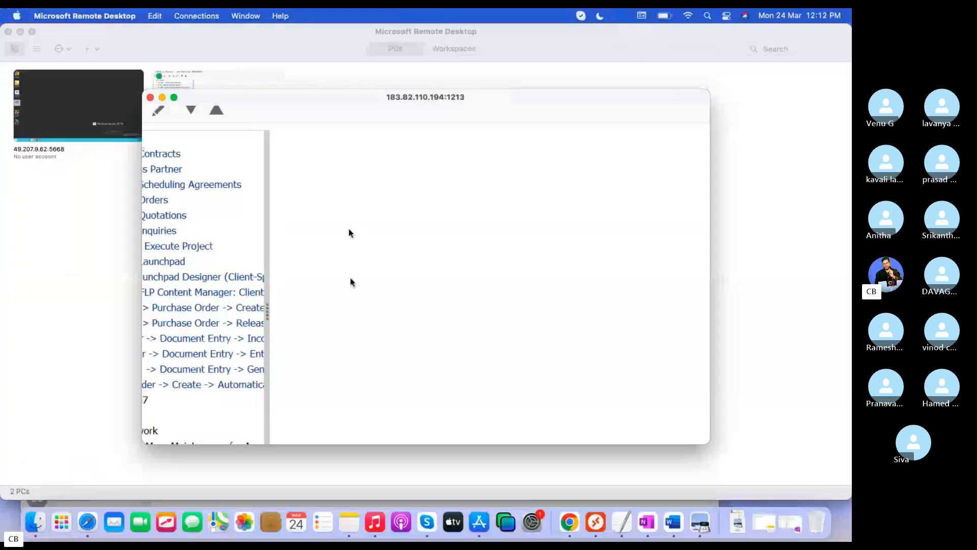
- Bring Microsoft Remote Desktop back in front of Skype and make the SAP session full screen
left_click(427, 522)
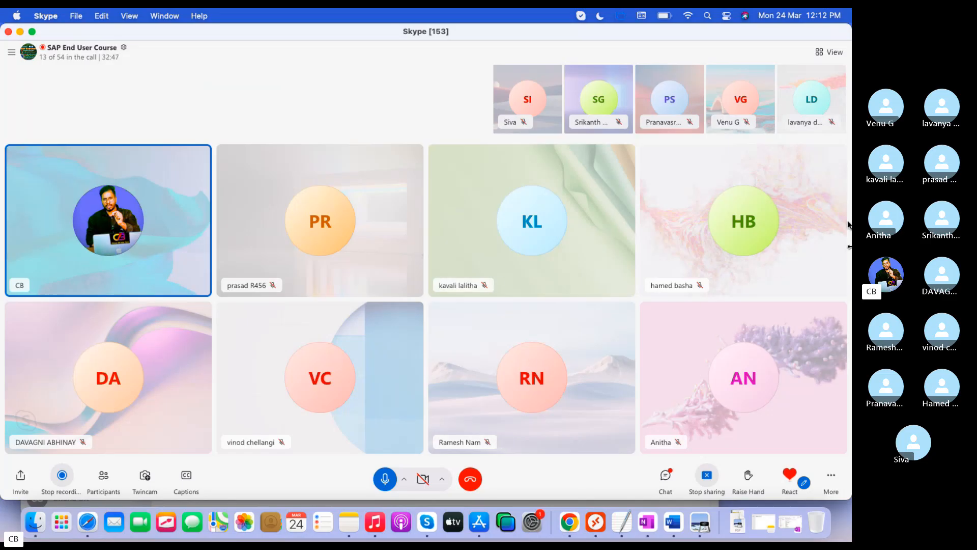
left_click(595, 520)
left_click(174, 97)
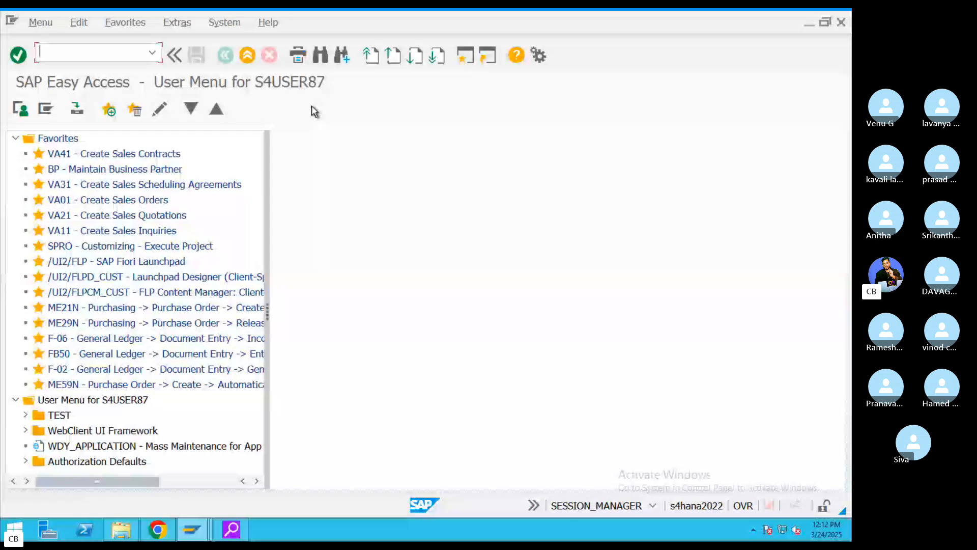
- Display document 1021 in FB03 and open its Rent 400300 line item 1 in change mode
type("FB03")
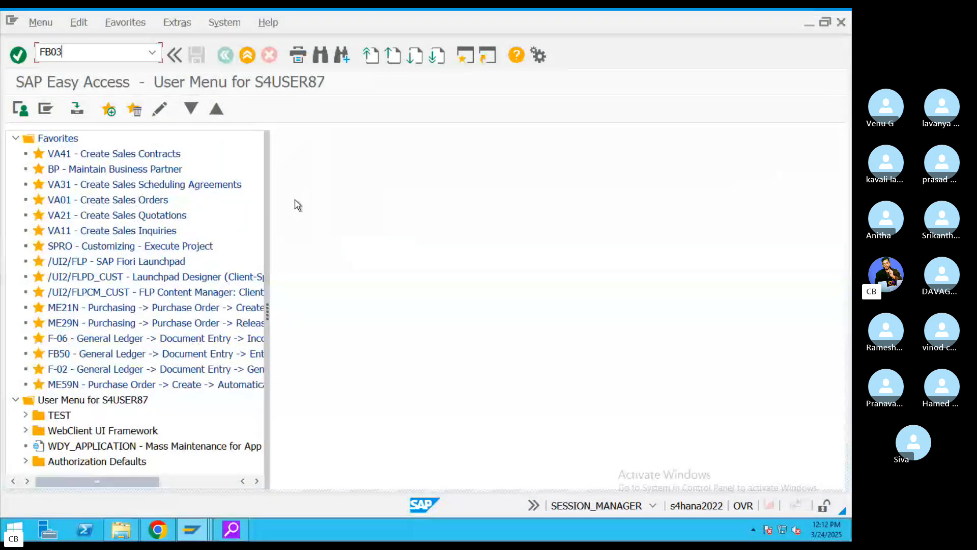
key("Return")
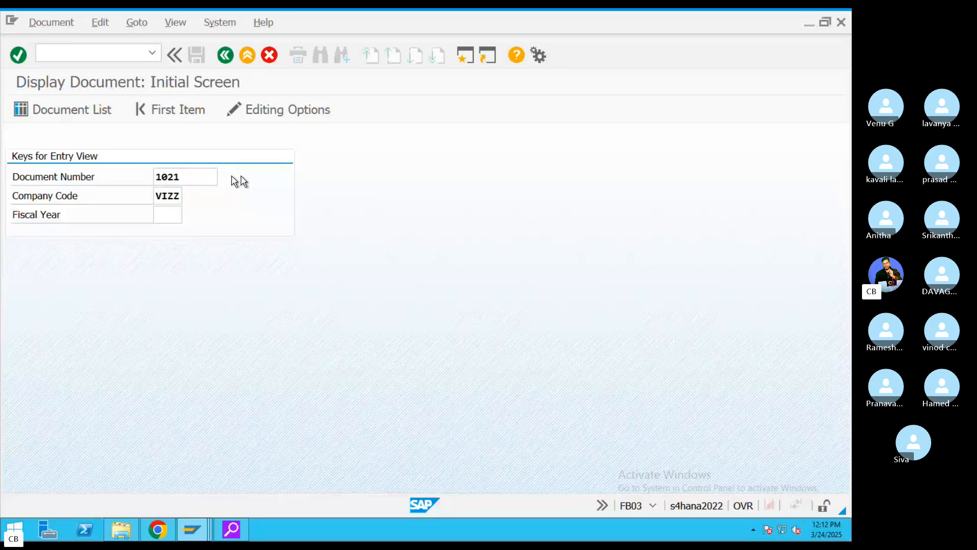
key("Return")
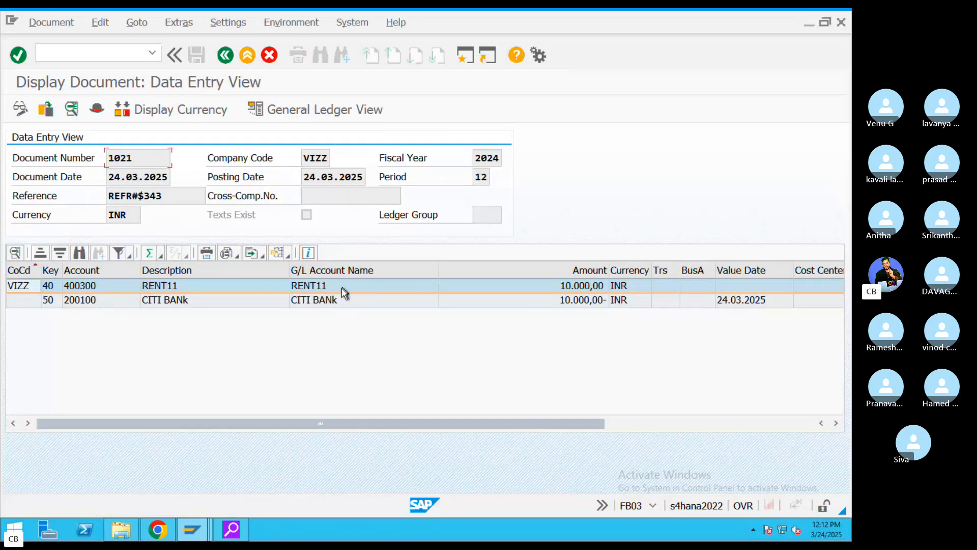
left_click(340, 289)
double_click(340, 289)
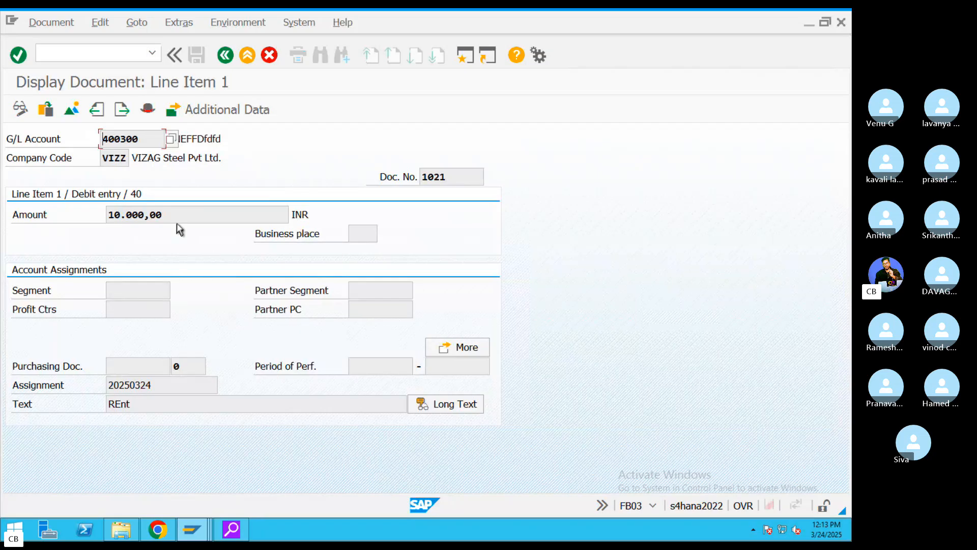
left_click_drag(173, 216, 77, 206)
left_click_drag(145, 134, 60, 151)
left_click(20, 117)
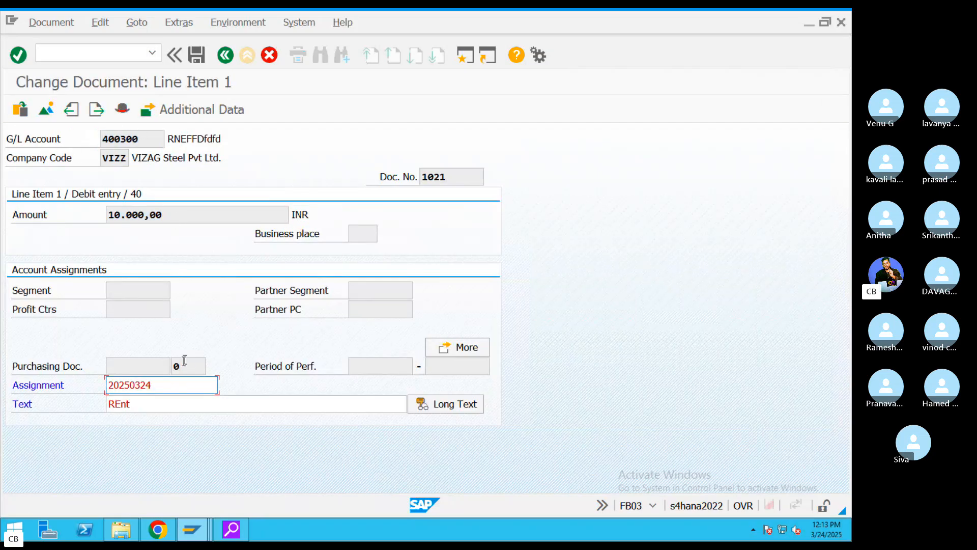
type("454")
left_click(173, 402)
type("34343")
left_click_drag(185, 387, 105, 379)
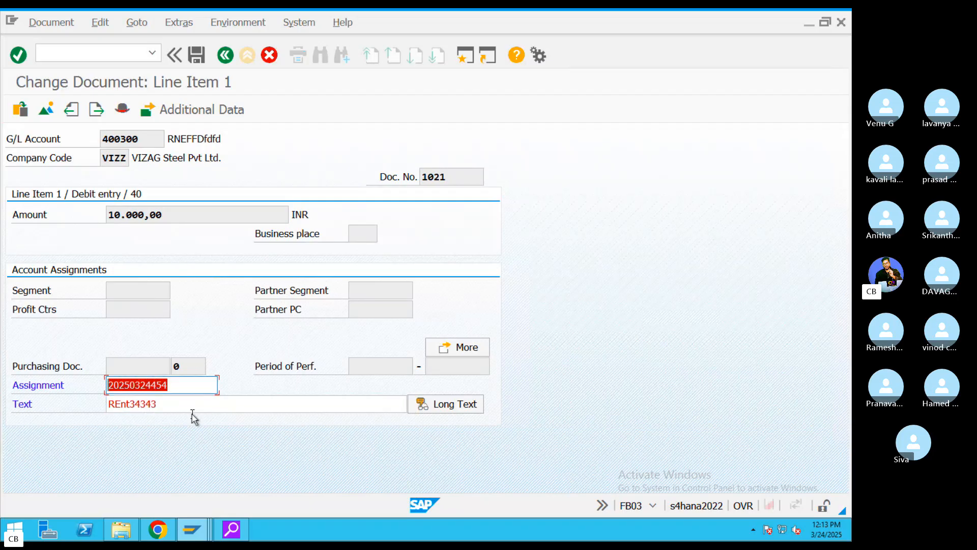
left_click_drag(164, 408, 97, 401)
left_click(366, 305)
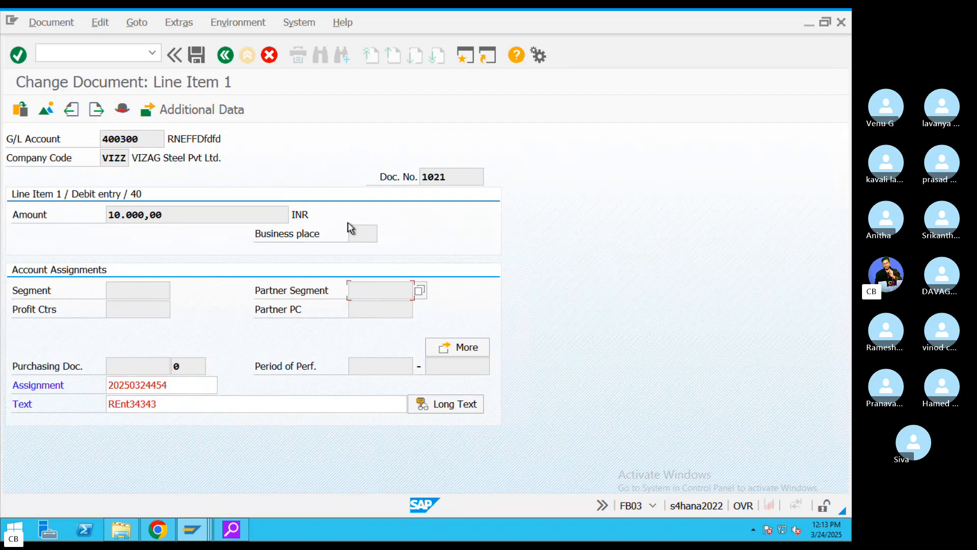
left_click_drag(182, 213, 105, 213)
left_click(107, 158)
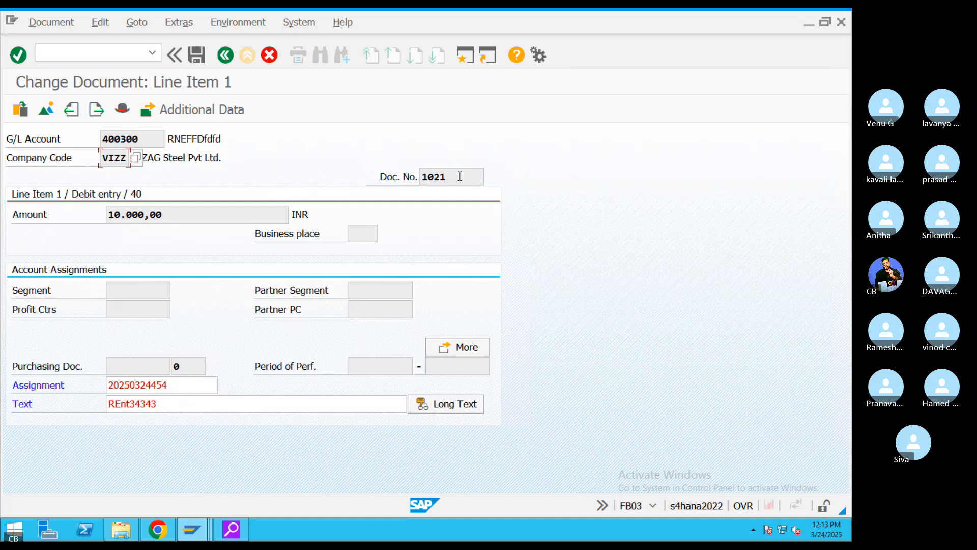
left_click_drag(441, 177, 395, 182)
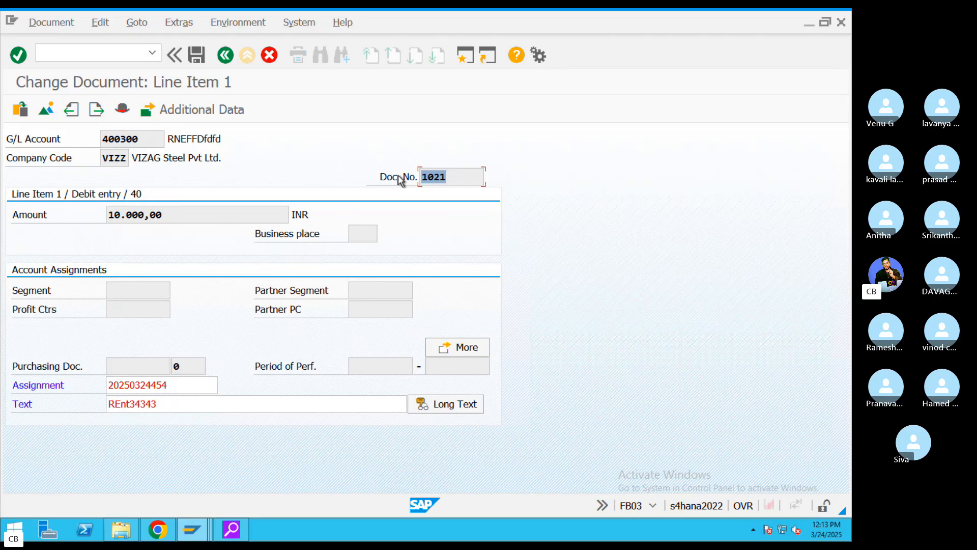
- Post the Assignment and Text changes to document 1021 and go back to the user menu
left_click(197, 56)
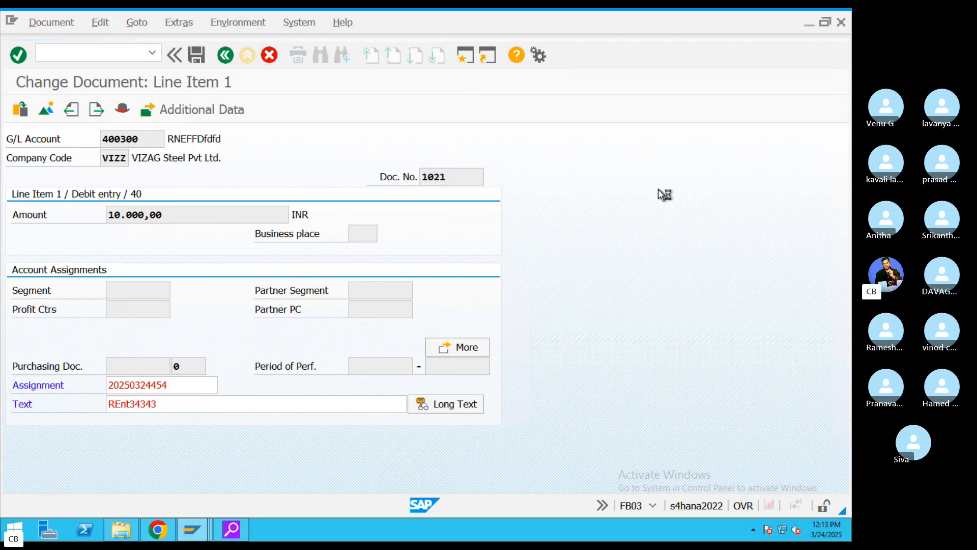
left_click(227, 60)
type("FB02")
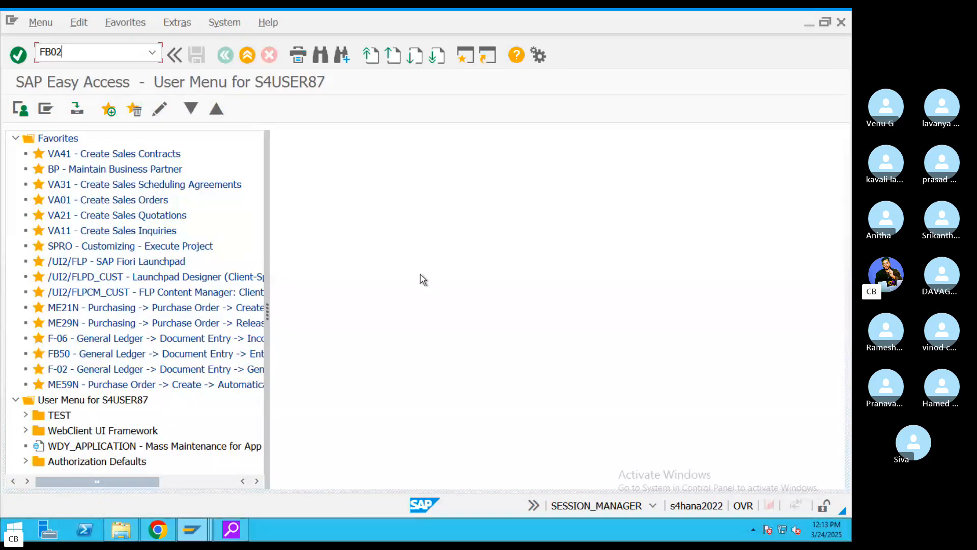
key("Return")
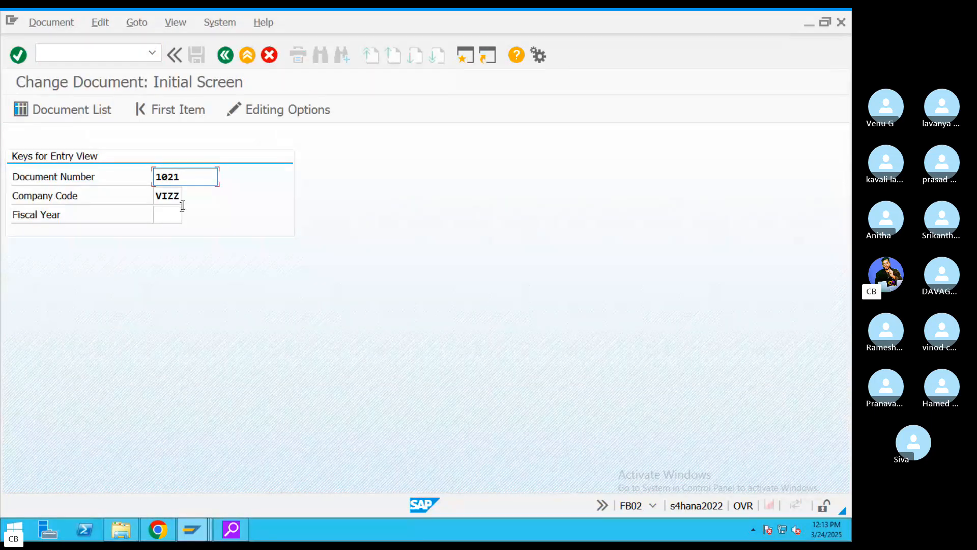
key("Return")
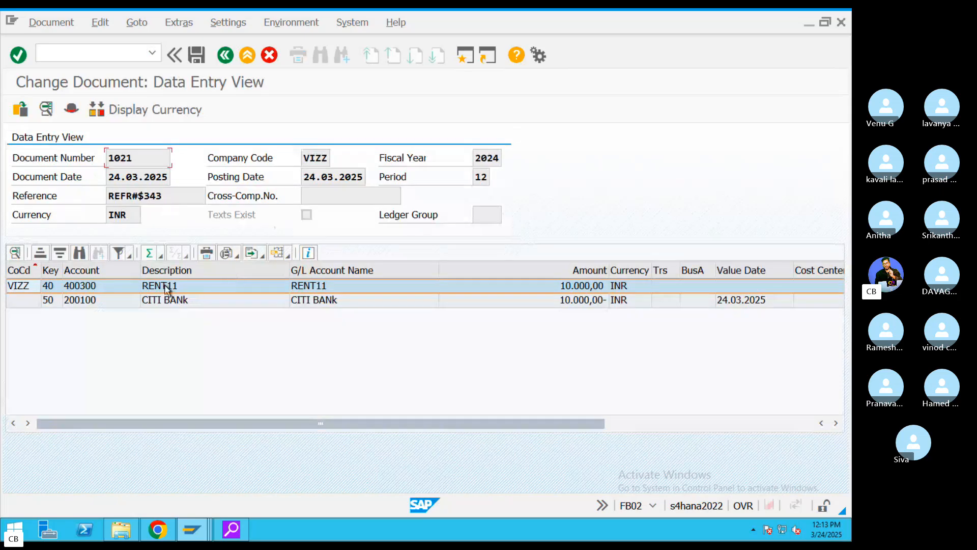
double_click(166, 288)
double_click(196, 404)
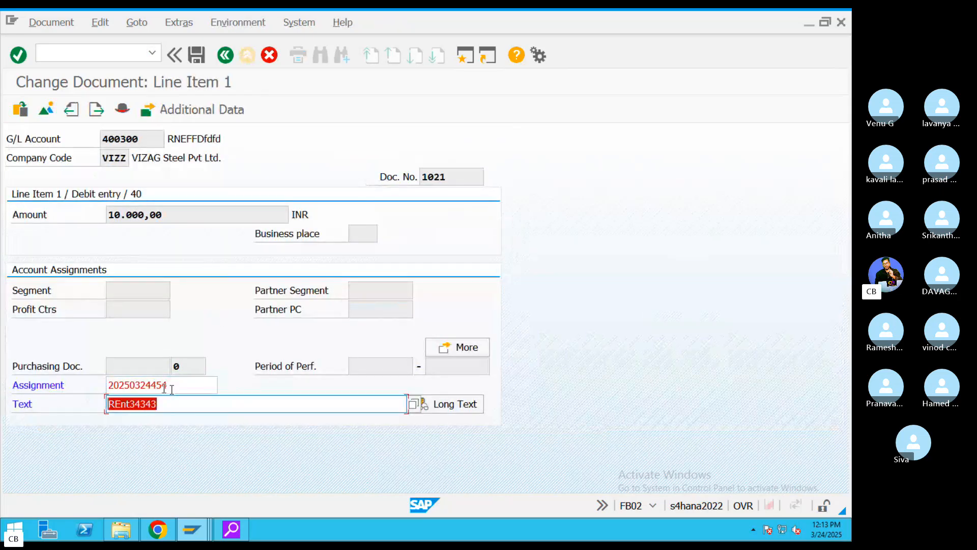
left_click_drag(171, 389, 75, 379)
left_click(138, 303)
left_click(137, 288)
left_click(148, 214)
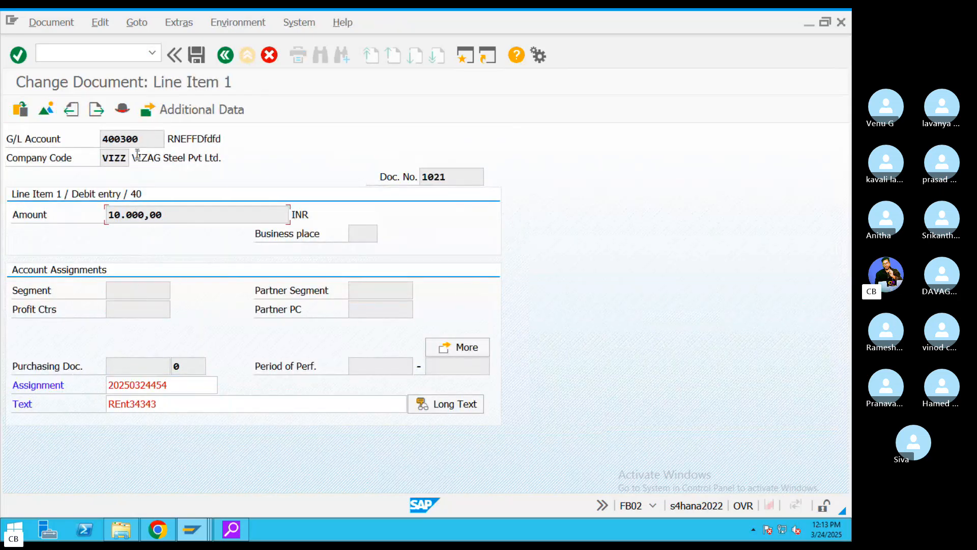
left_click(151, 385)
left_click(227, 55)
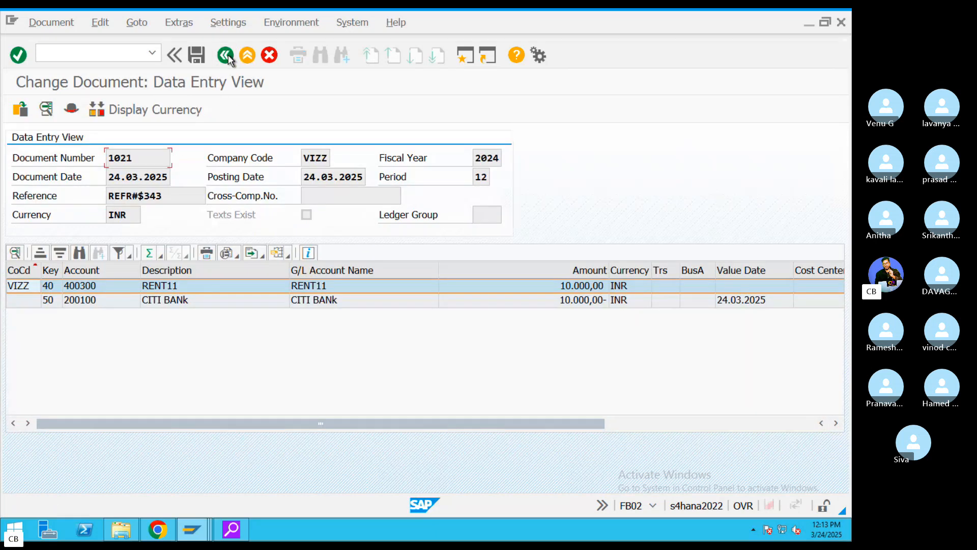
left_click(227, 56)
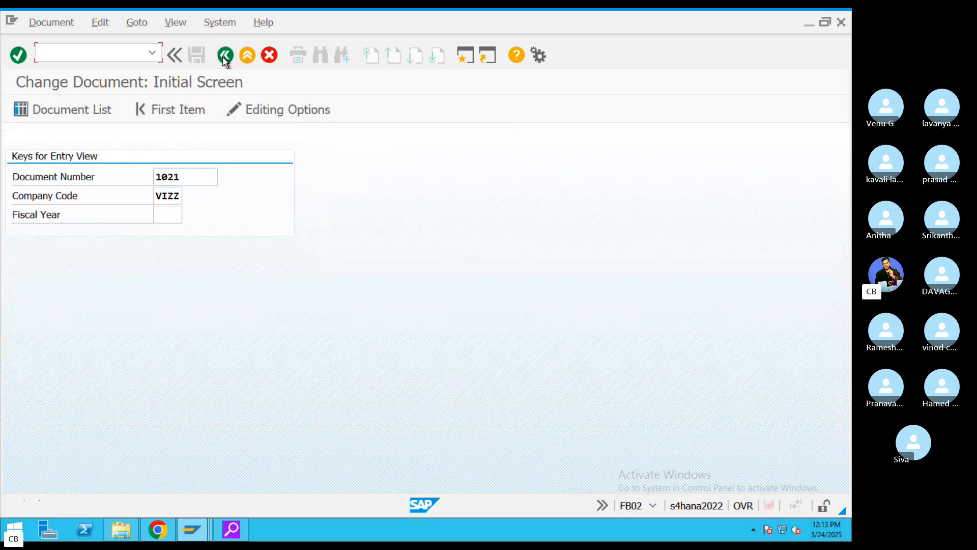
left_click(226, 55)
key("ctrl+Left")
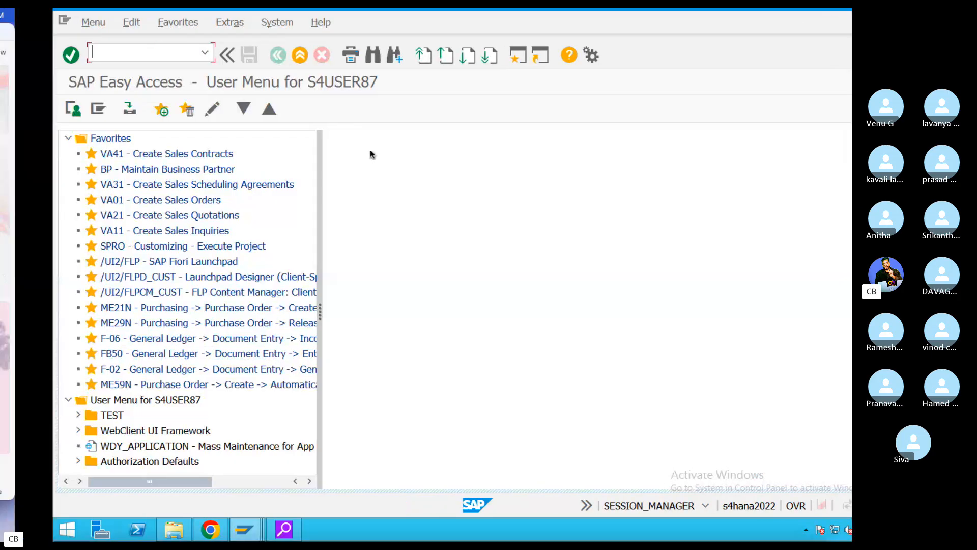
- Add a '<> Document Change —FB02' line below Document Display—FB03 in the GL notes
left_click(630, 522)
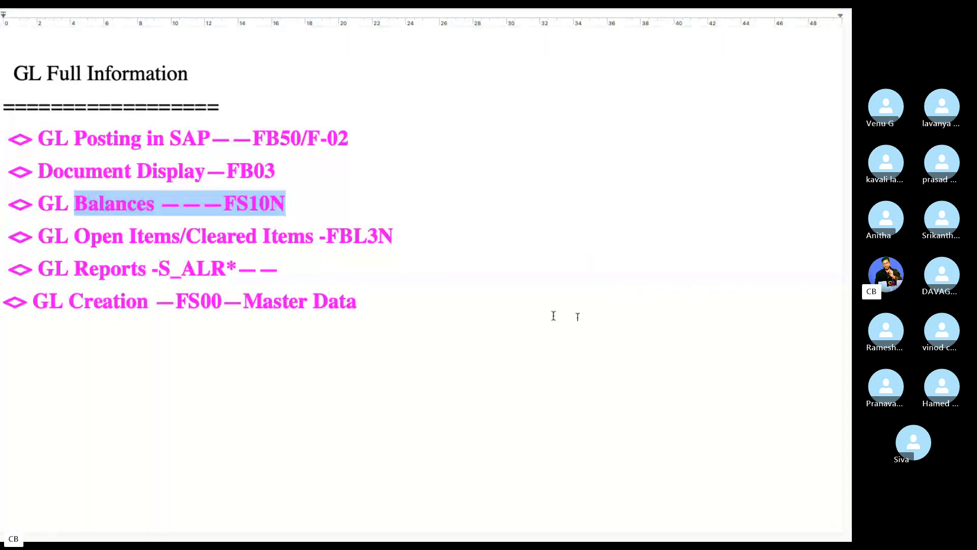
left_click(364, 182)
key("Return")
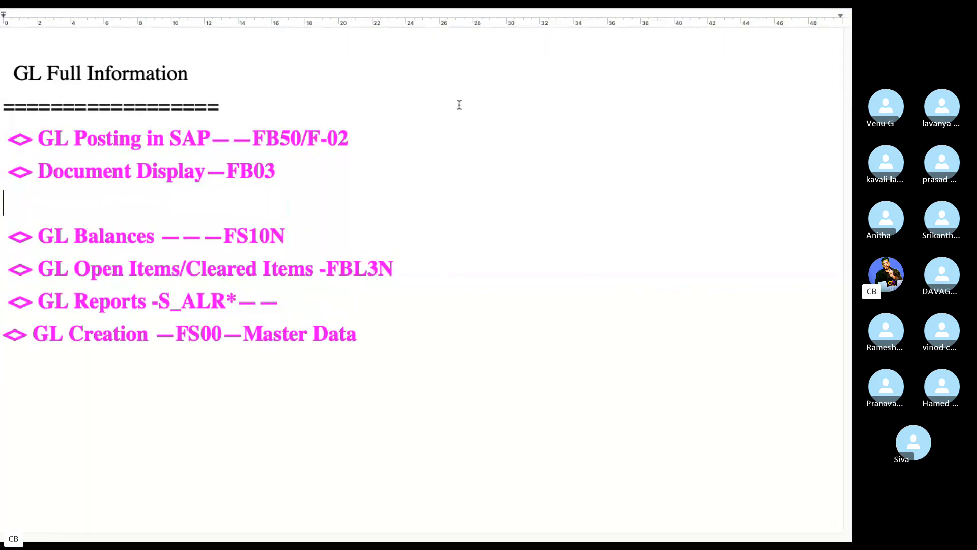
type("<> Dc")
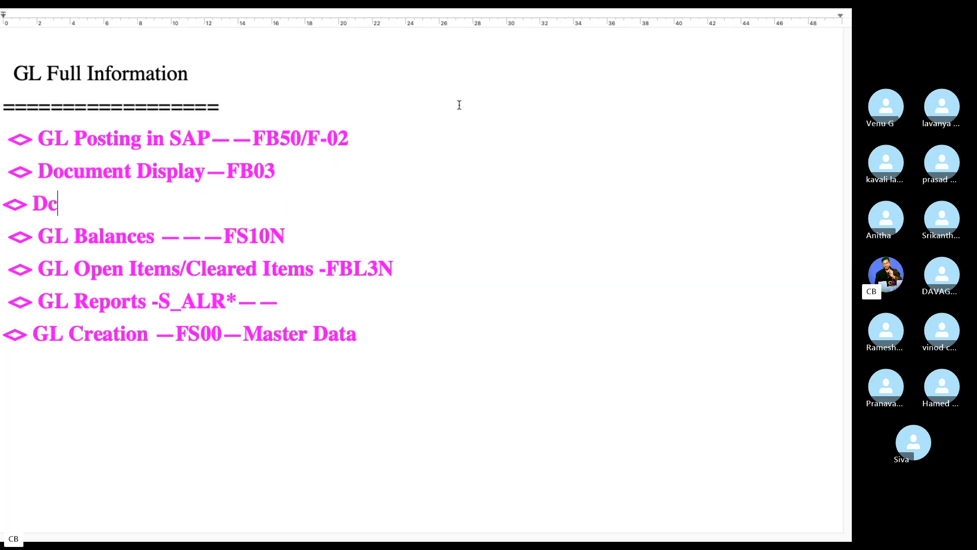
key("BackSpace")
type("ocument Change ")
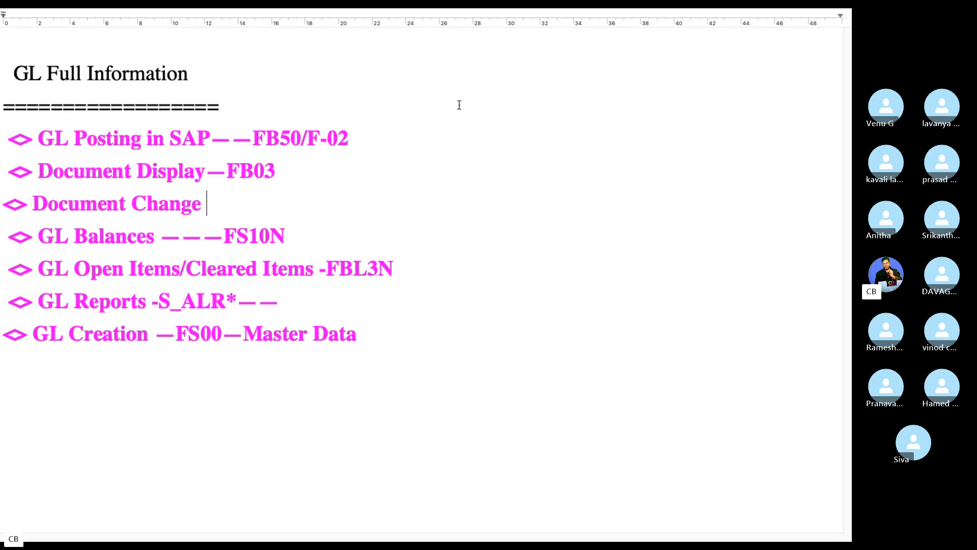
type("--FB02")
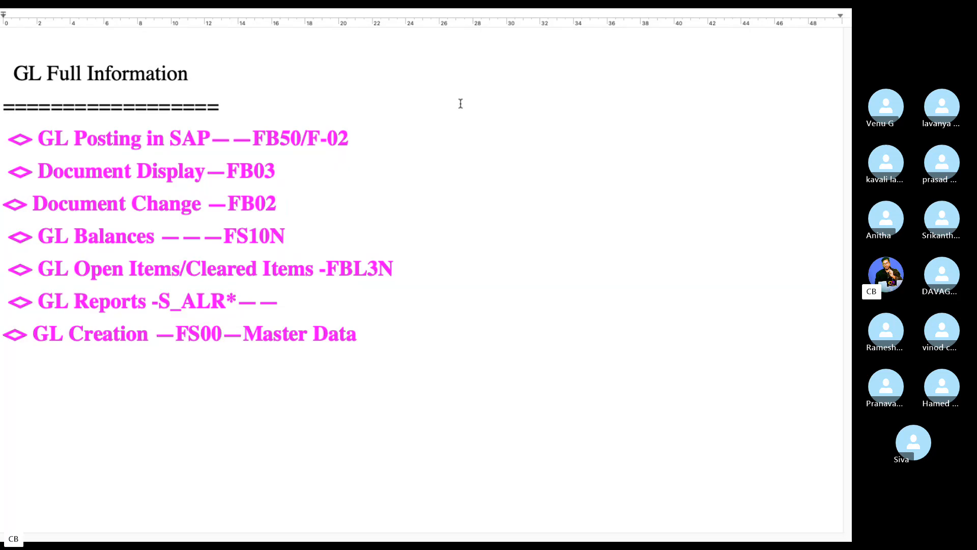
key("ctrl+Left")
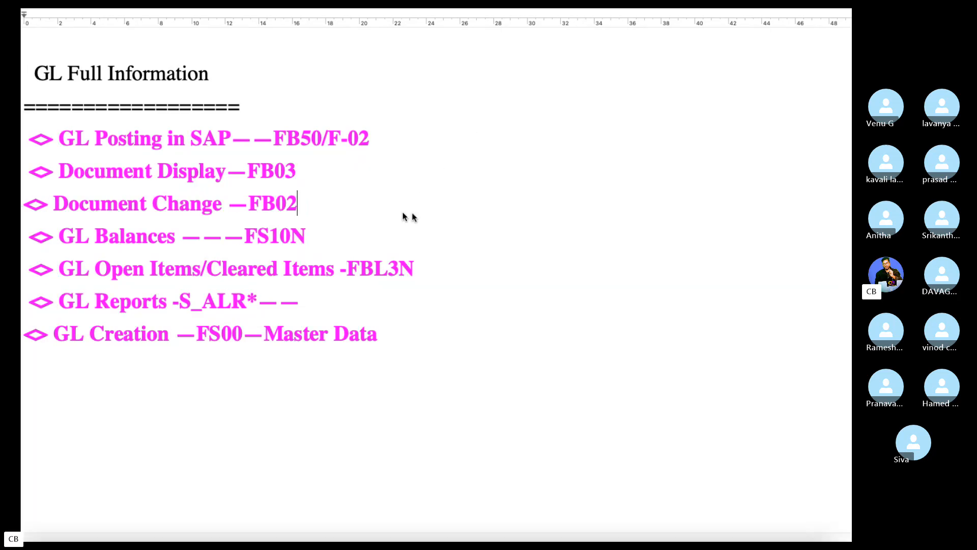
left_click(595, 522)
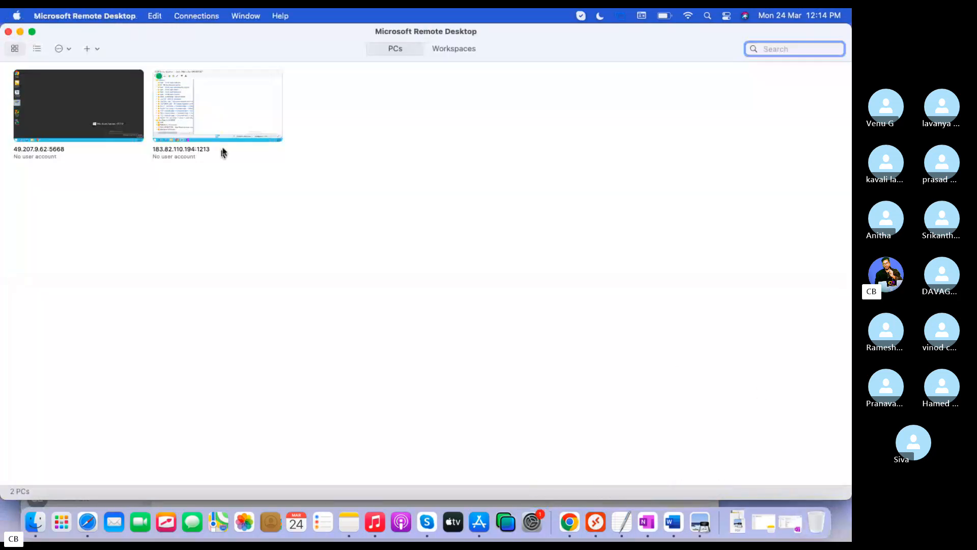
- Reconnect to the remote SAP PC and expand the TEST and Authorization Defaults menu folders
left_click(196, 104)
double_click(196, 104)
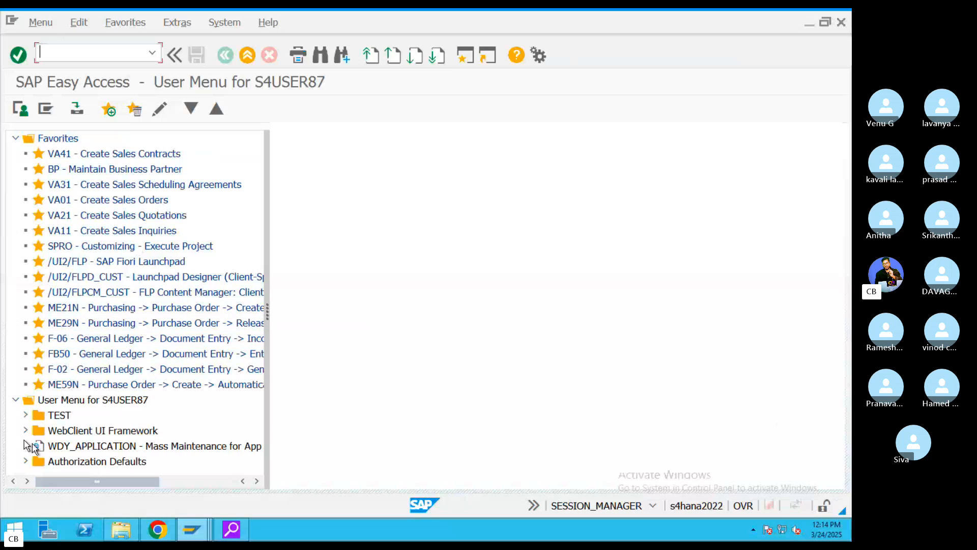
left_click(25, 414)
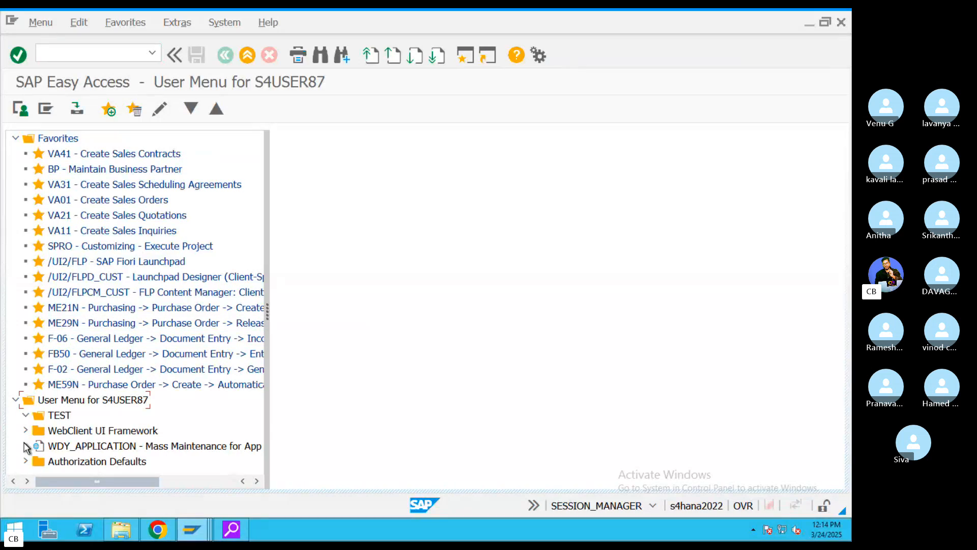
left_click(25, 461)
- Search Google for 'GL Report' transaction codes
key("ctrl+Left")
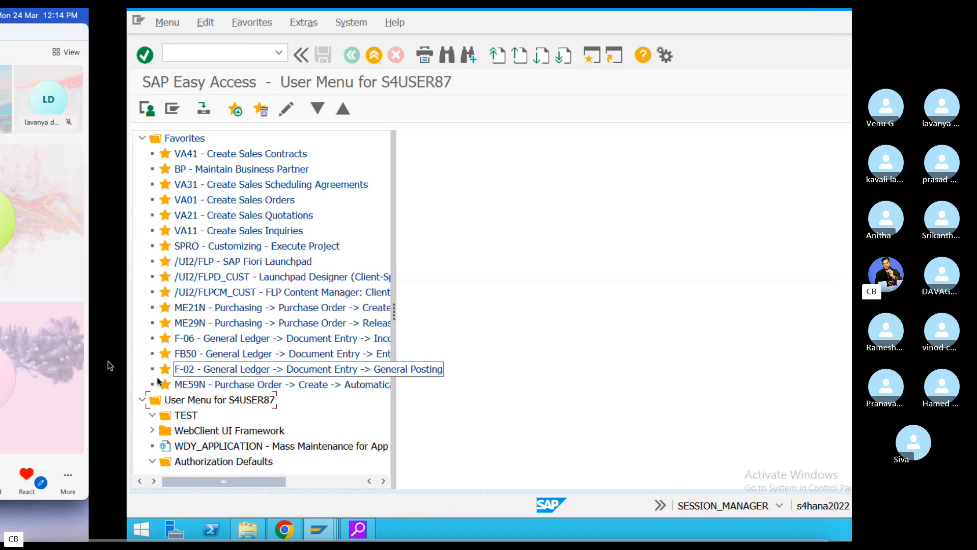
left_click(569, 522)
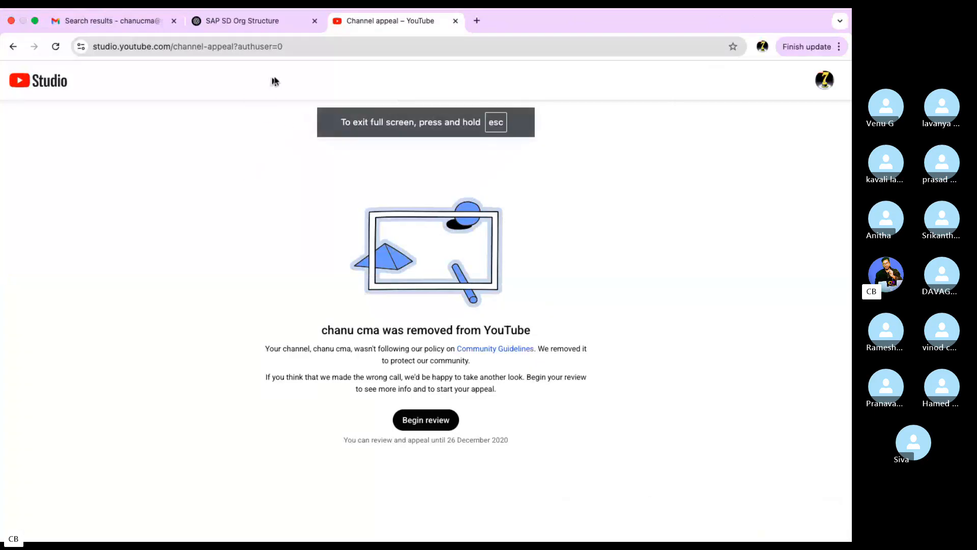
left_click(265, 51)
type("GL Report")
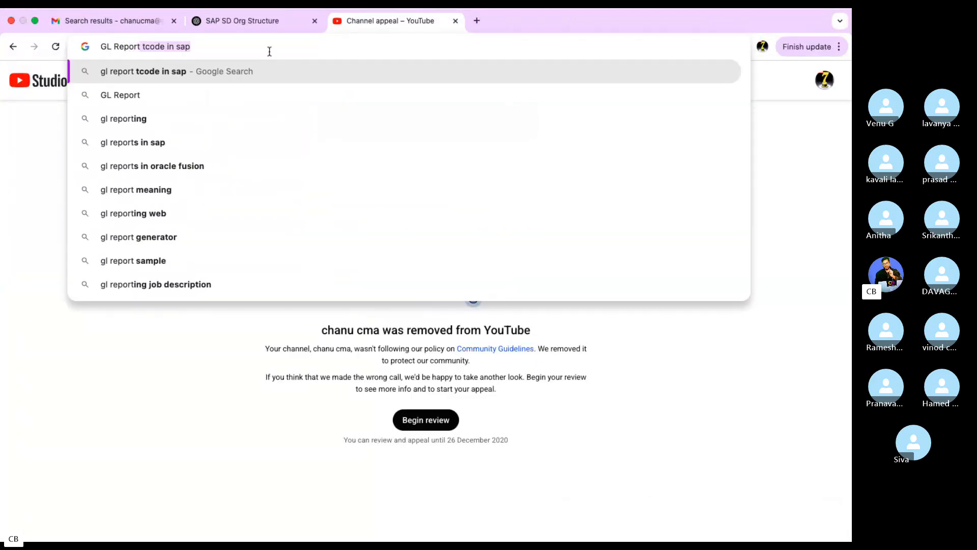
key("Return")
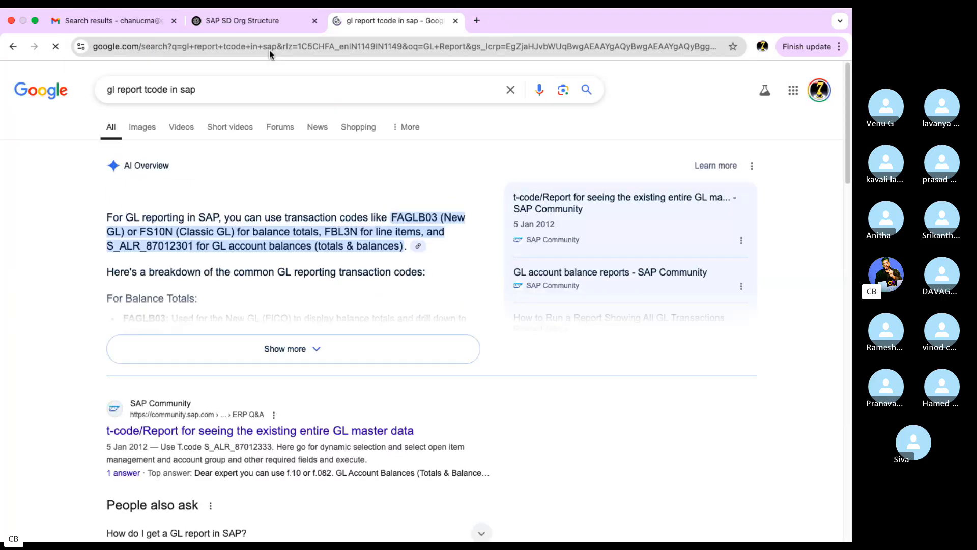
- Expand the AI overview and select the S_ALR_87012301 code
left_click(312, 348)
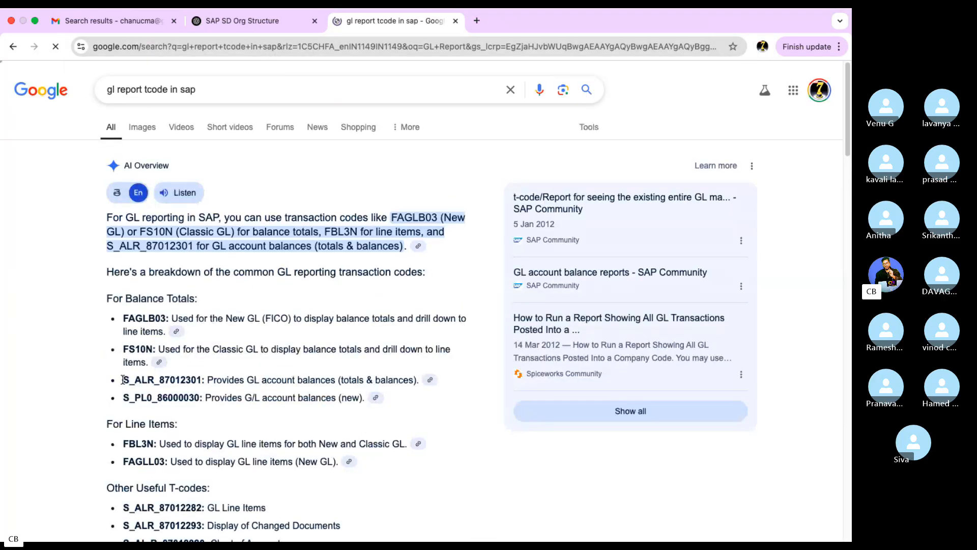
double_click(199, 379)
left_click_drag(123, 398, 203, 401)
scroll(264, 374, "down", 1)
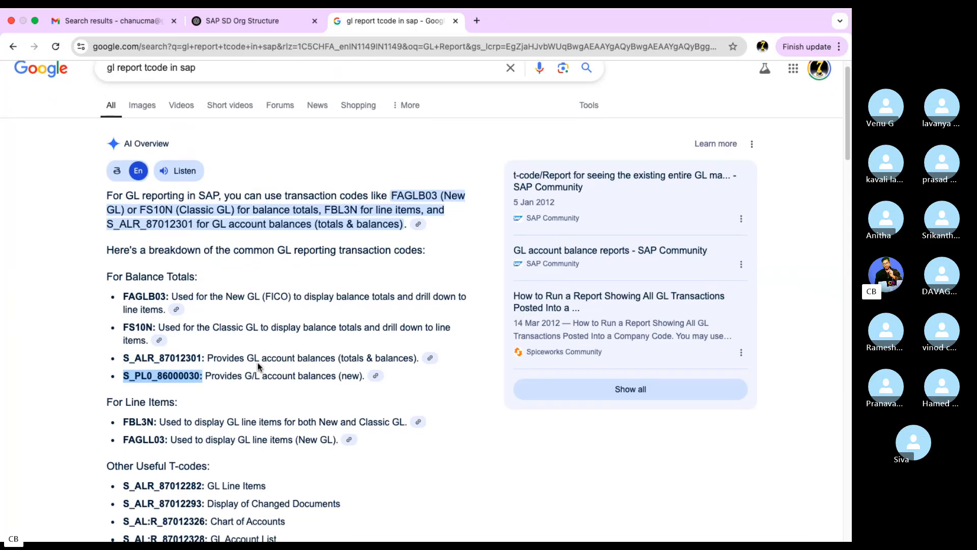
left_click_drag(261, 358, 287, 358)
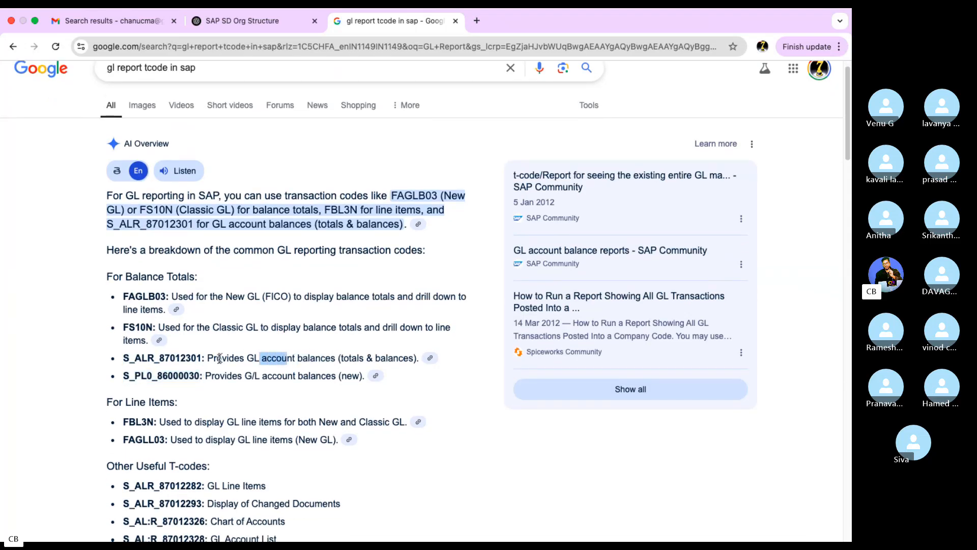
left_click_drag(205, 358, 123, 360)
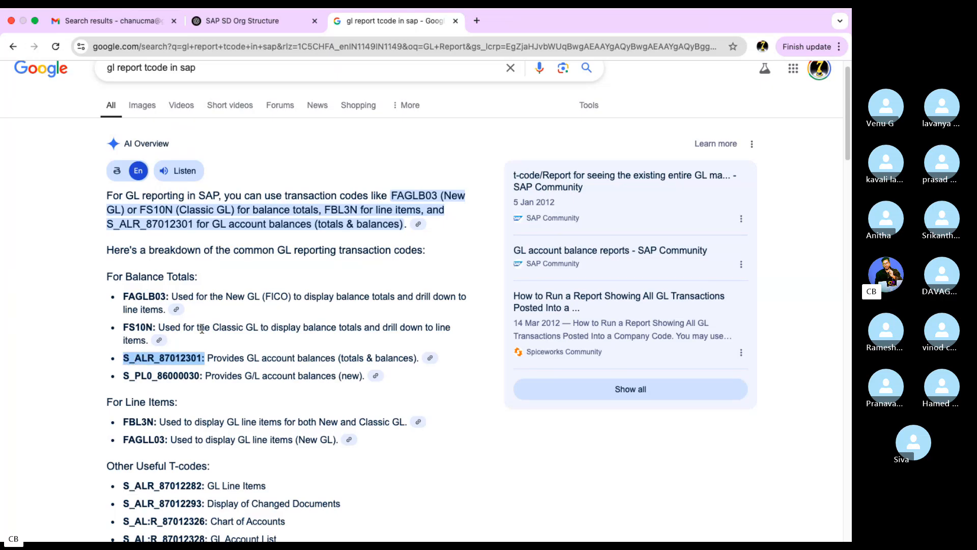
left_click_drag(304, 359, 111, 364)
key("ctrl+c")
- Paste S_ALR_87012301 into the SAP command field and start G/L Account Balances
key("ctrl+Left")
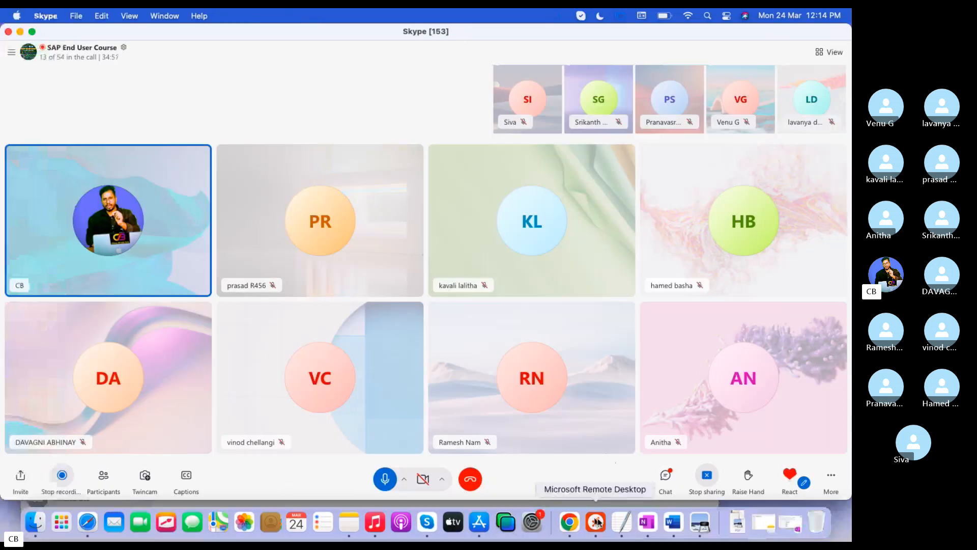
left_click(598, 521)
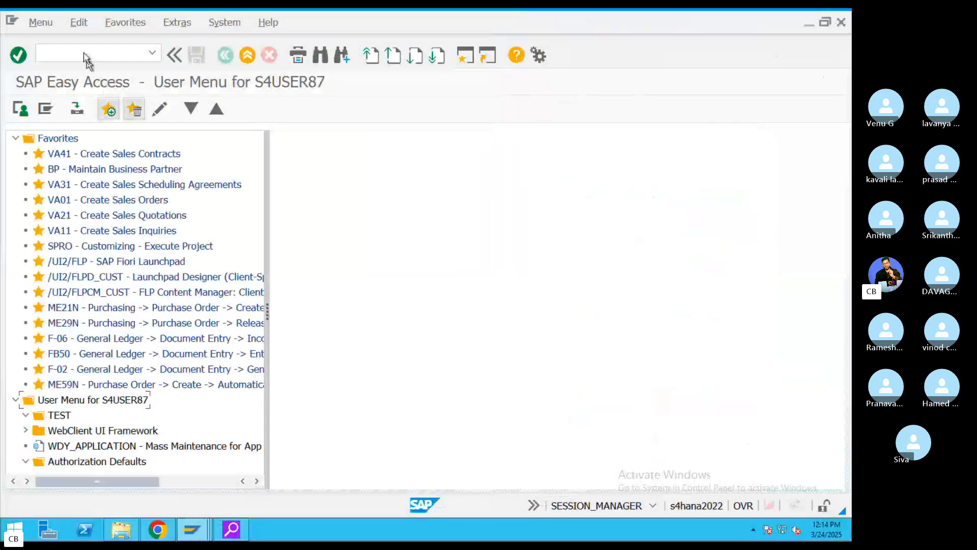
left_click(82, 53)
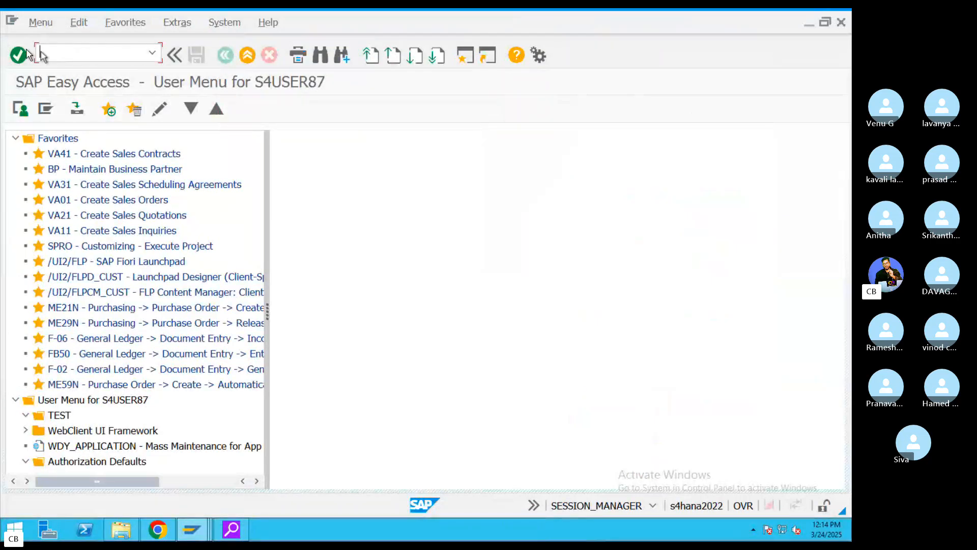
key("ctrl+v")
key("ctrl+shift+Left")
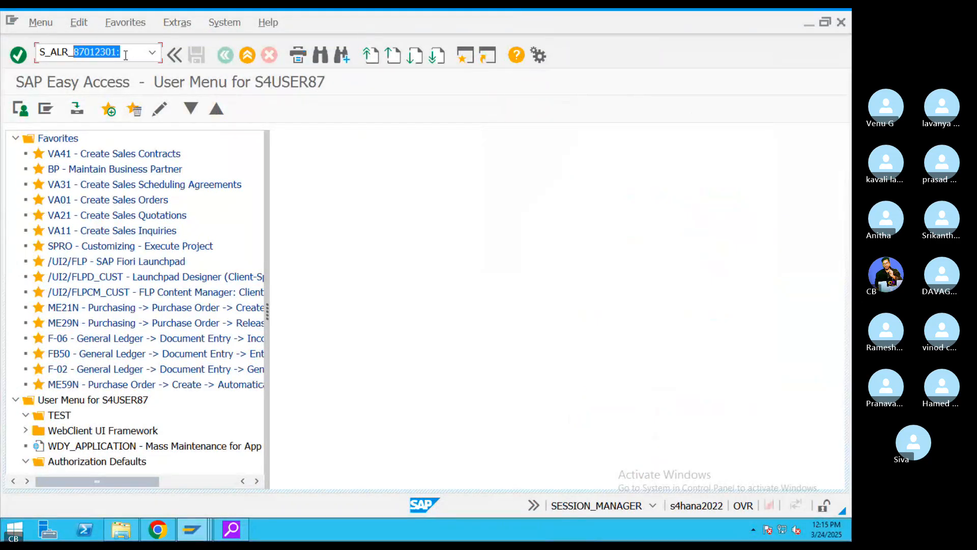
left_click(130, 53)
key("Return")
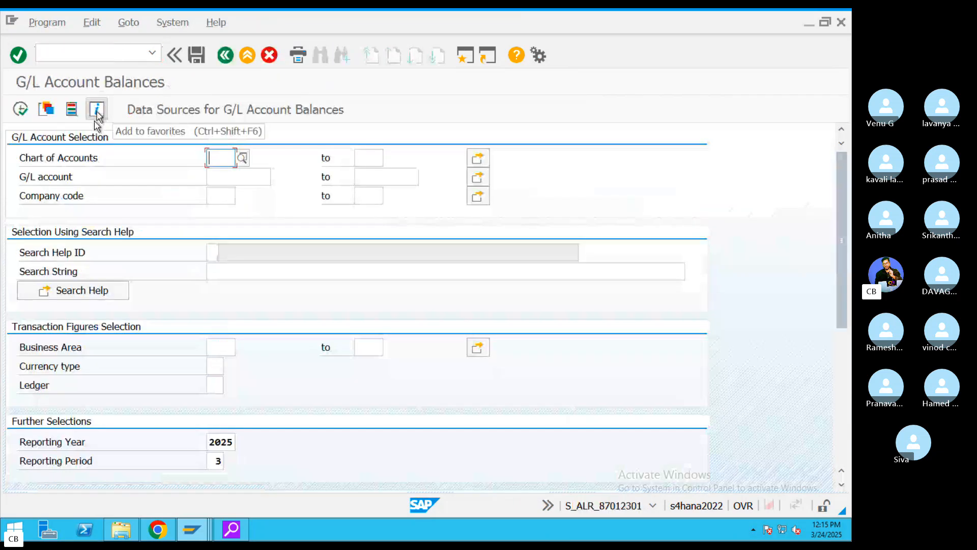
- Run the report for company code VIZZ, then return and change the reporting year to 2024
left_click(221, 196)
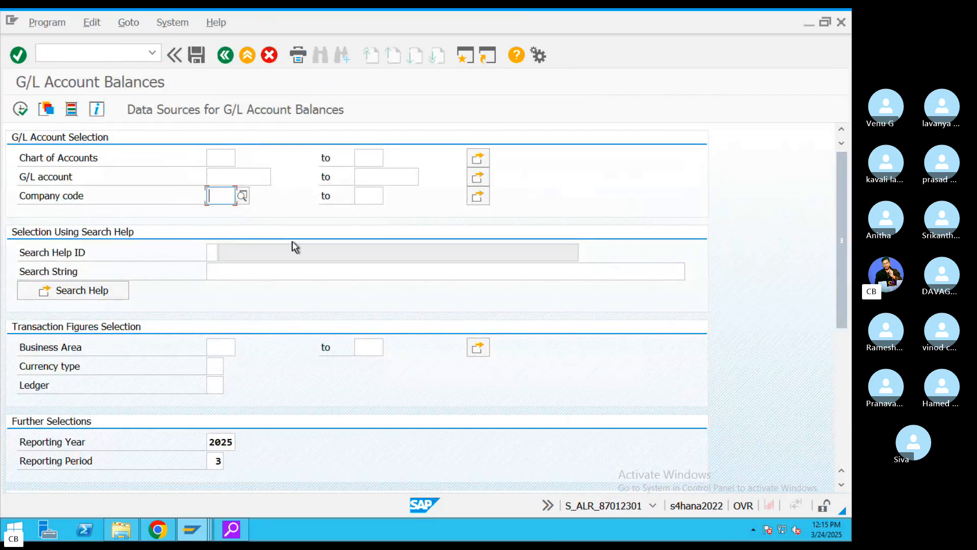
type("VIZZ")
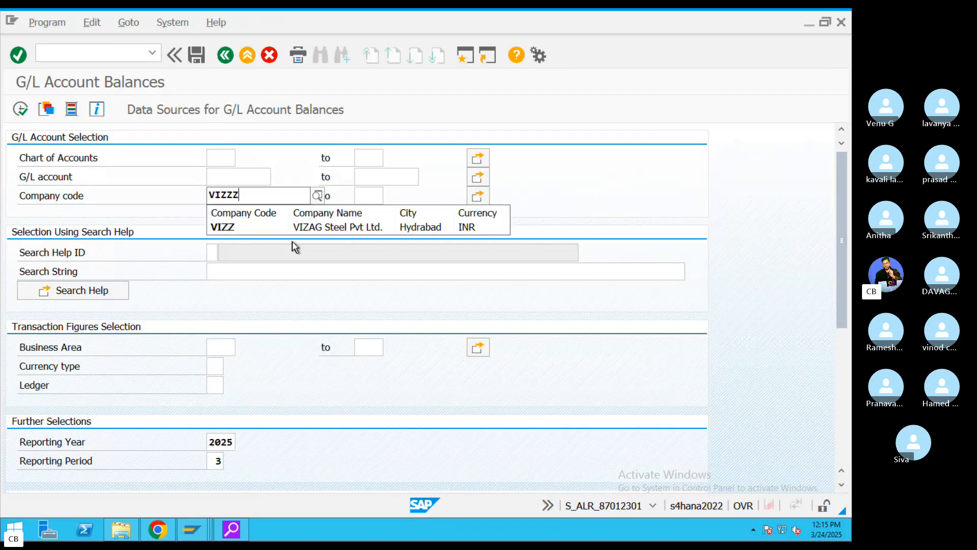
left_click(264, 411)
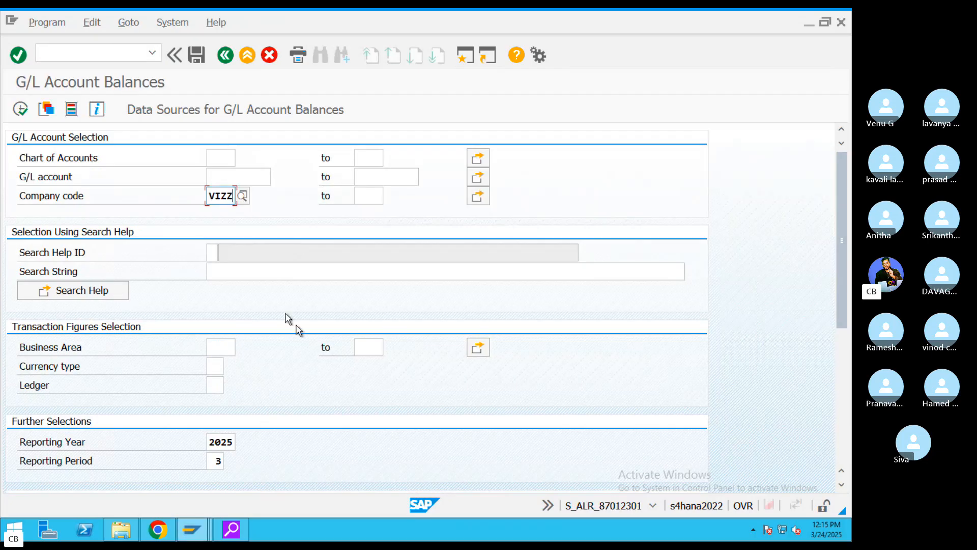
left_click(19, 109)
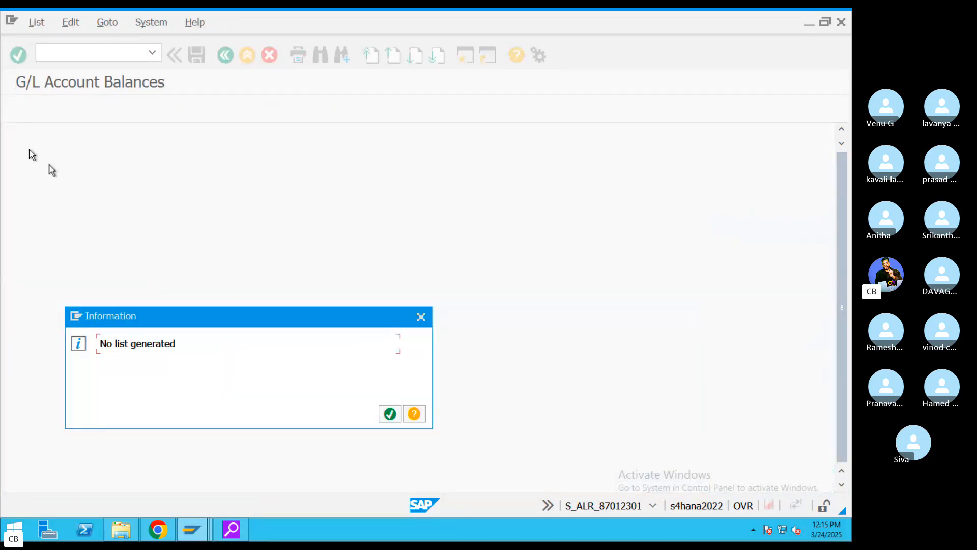
left_click(389, 414)
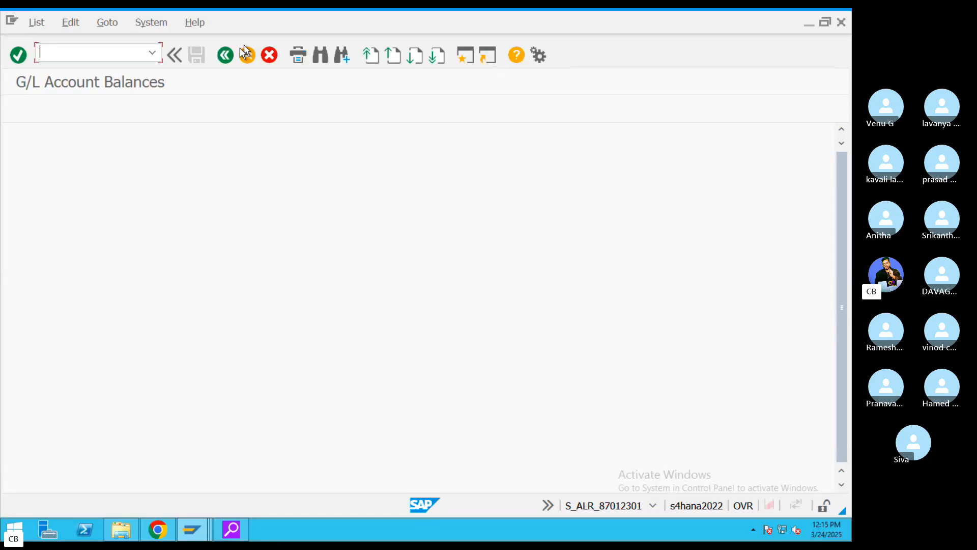
left_click(226, 55)
left_click(234, 445)
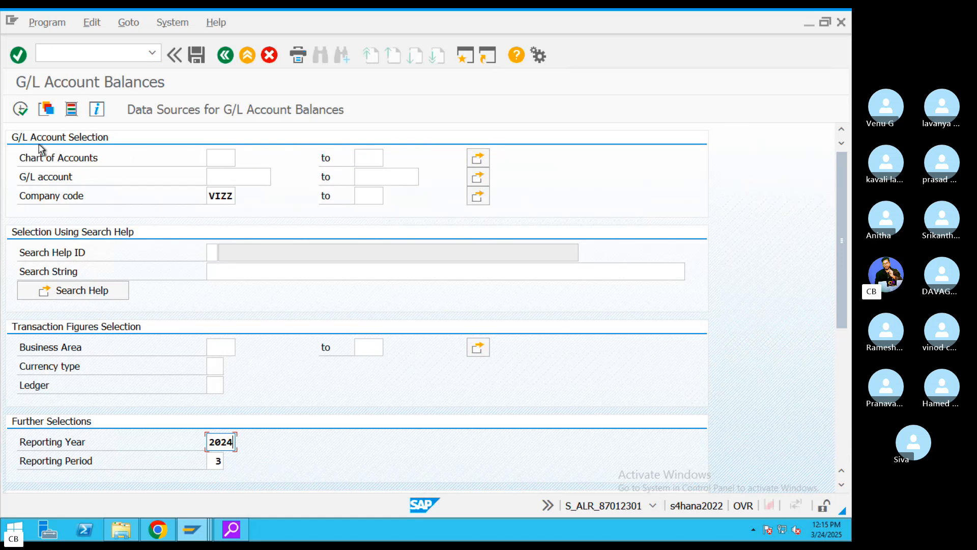
left_click(21, 108)
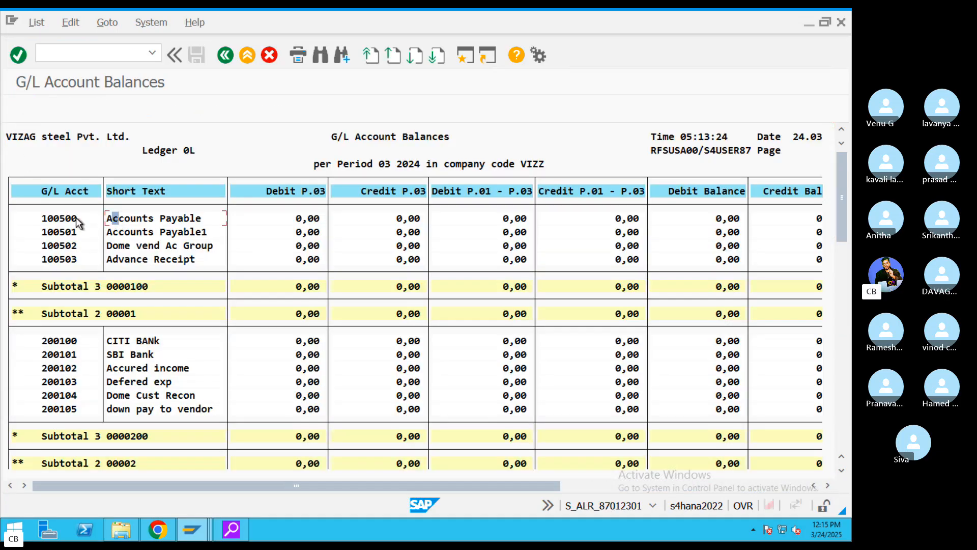
left_click(56, 221)
left_click_drag(477, 483, 851, 465)
left_click_drag(387, 482, 85, 484)
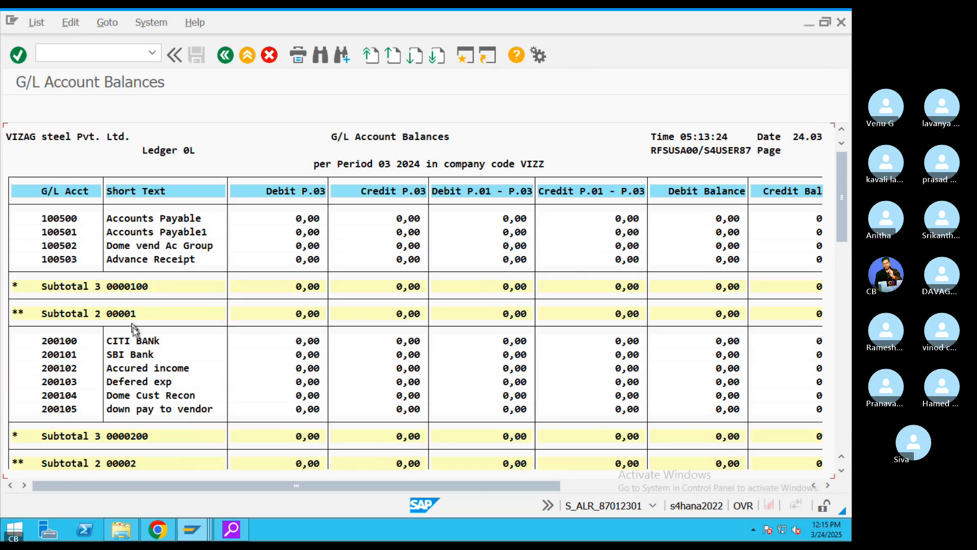
scroll(134, 329, "down", 4)
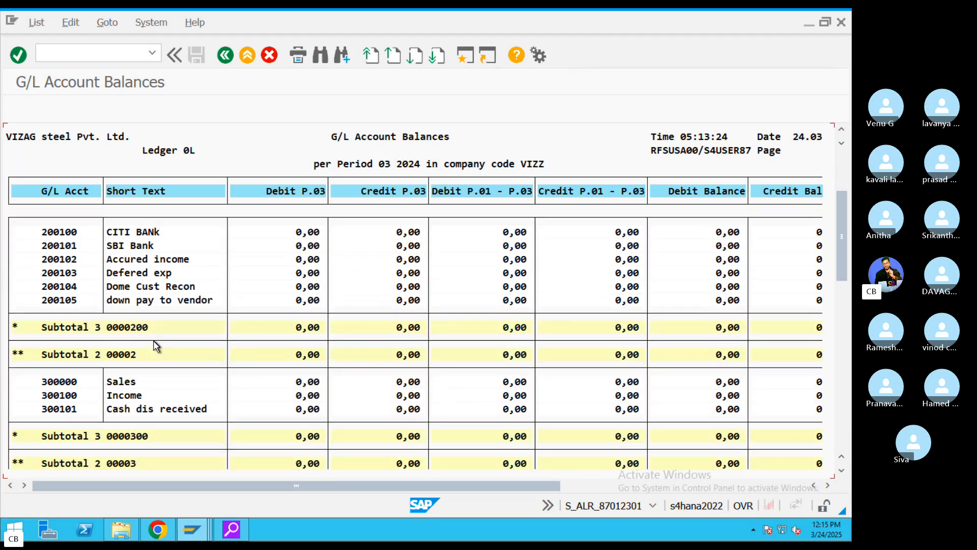
scroll(221, 405, "down", 8)
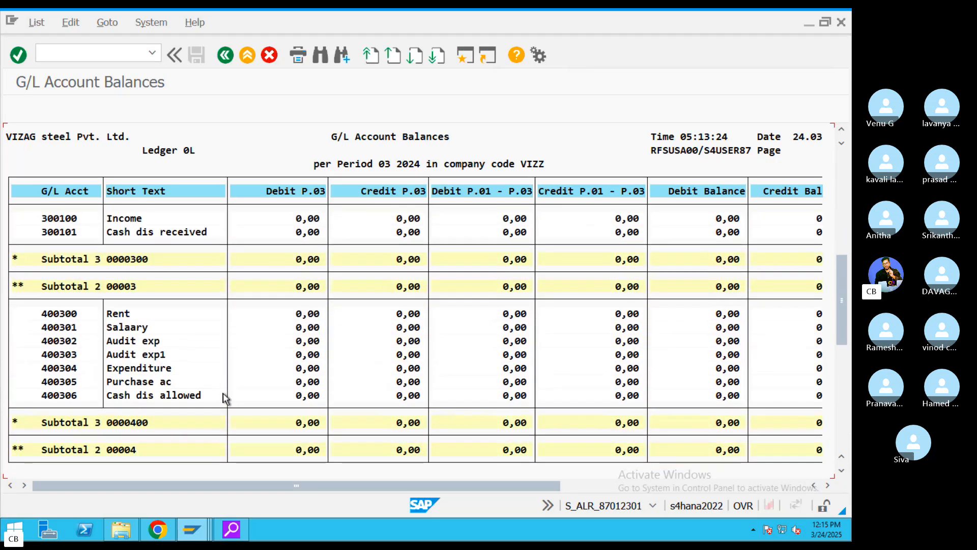
scroll(225, 399, "down", 3)
left_click_drag(360, 488, 655, 474)
left_click_drag(570, 483, 116, 462)
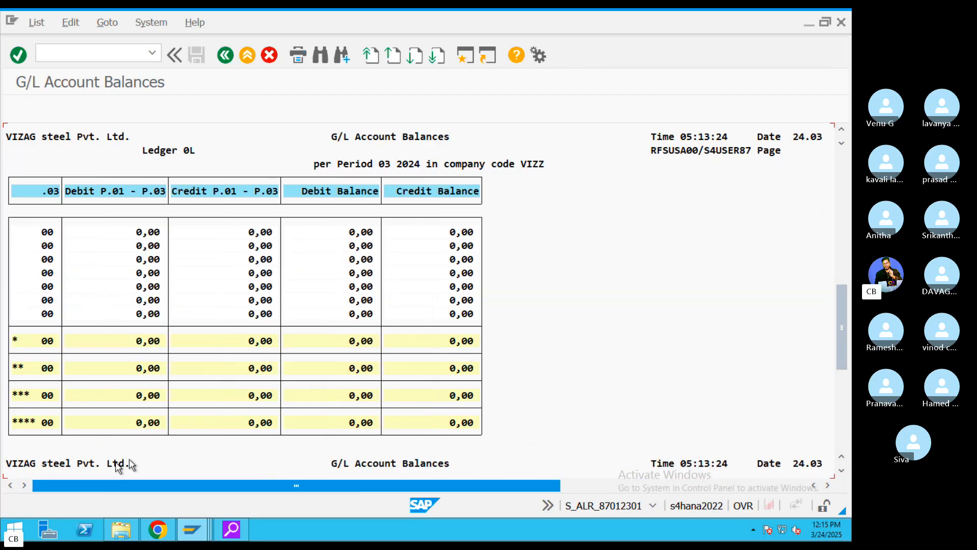
scroll(241, 364, "down", 5)
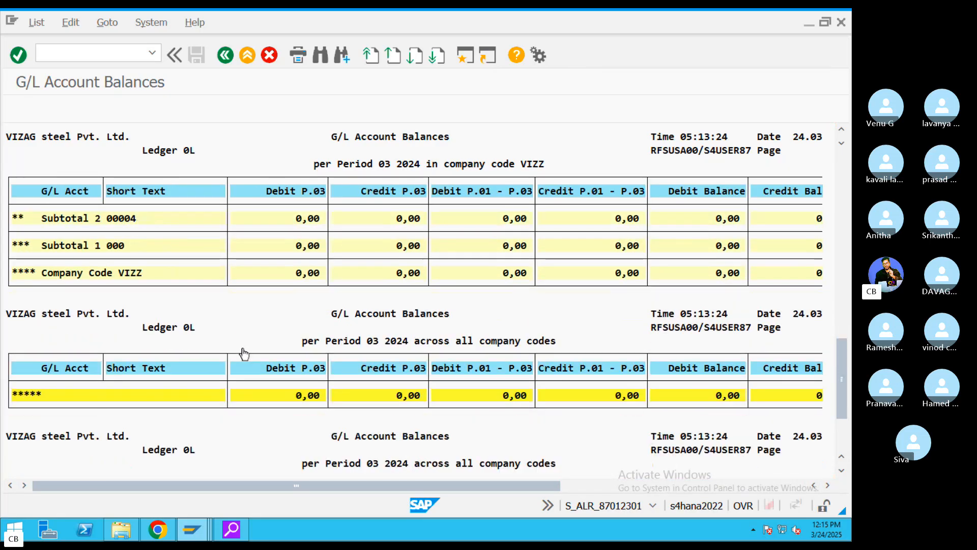
scroll(245, 351, "down", 3)
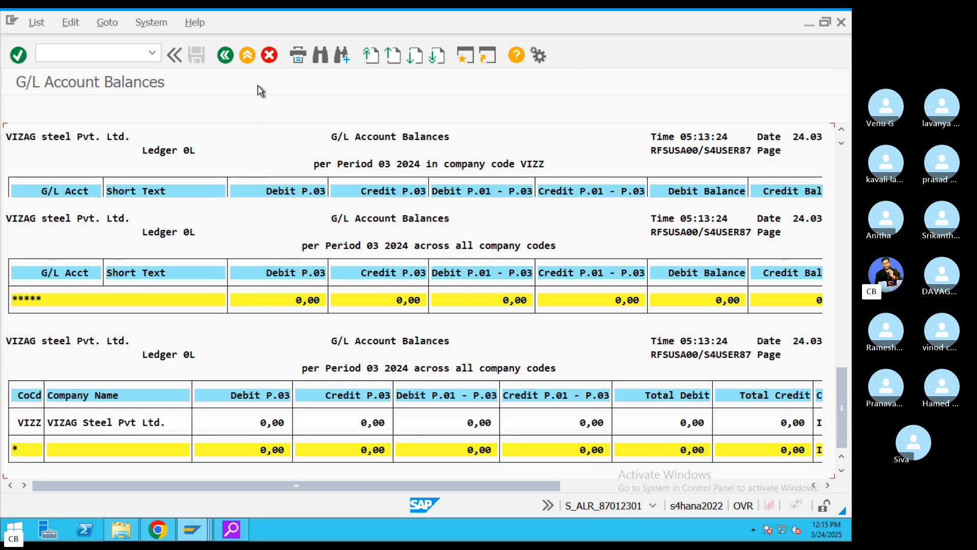
left_click(223, 60)
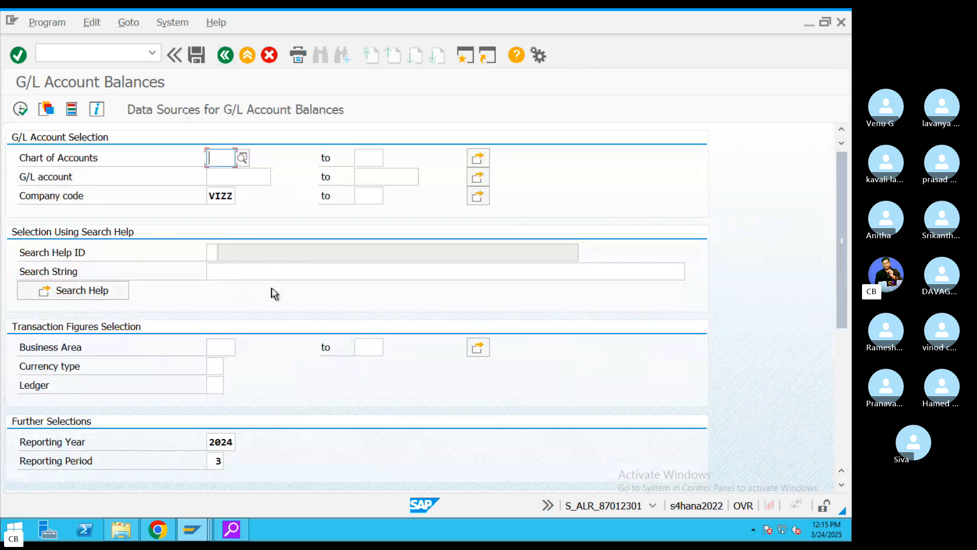
- Replace reporting period 3 with 11 and execute the VIZZ balances report for 2024
scroll(273, 291, "down", 3)
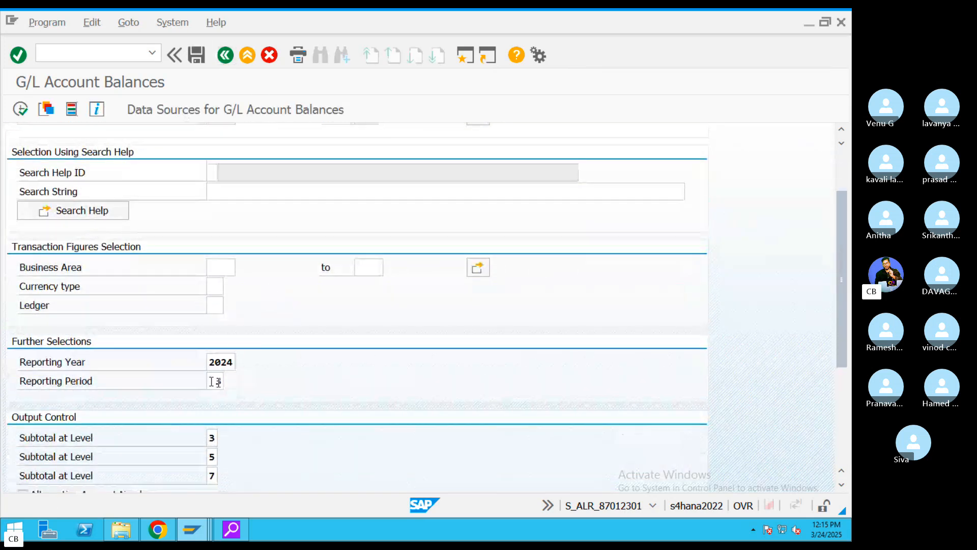
left_click(215, 382)
key("Delete")
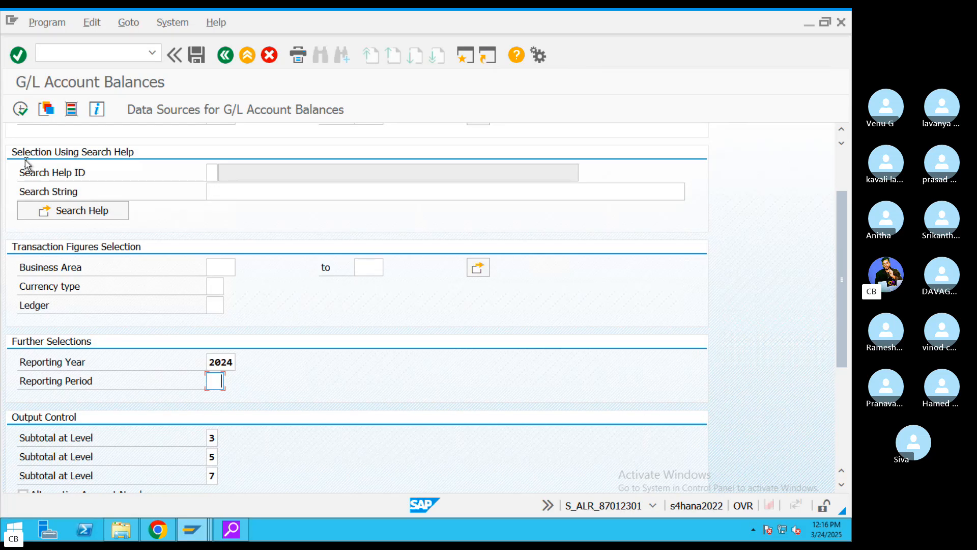
left_click(20, 108)
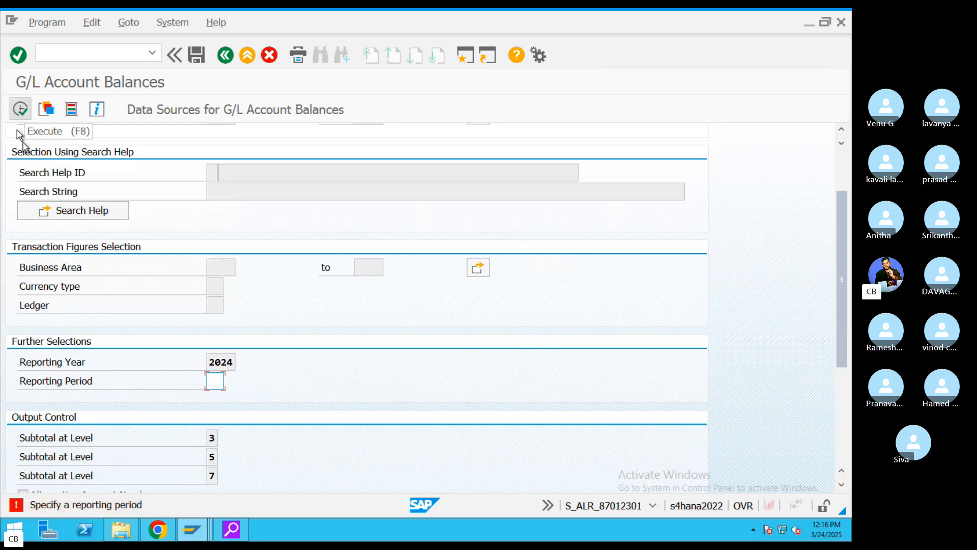
type("12")
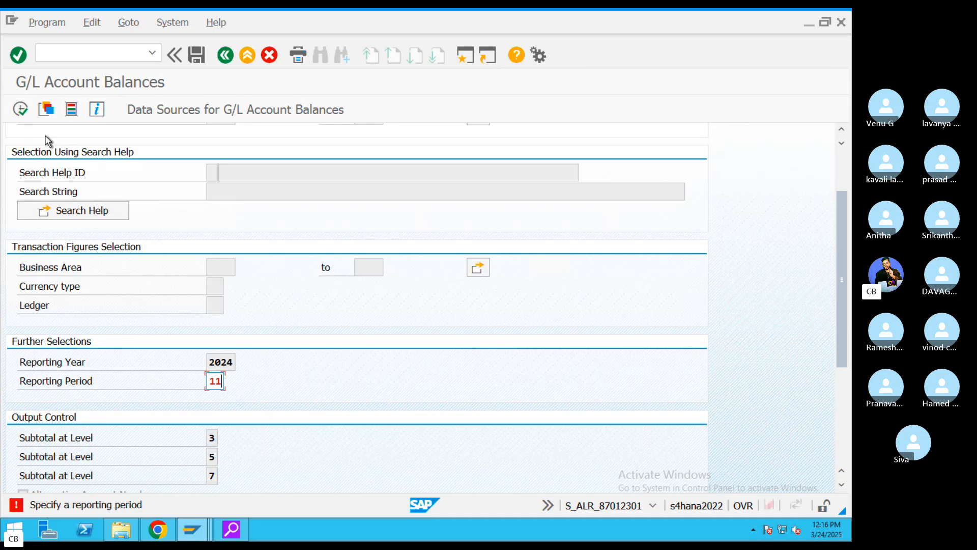
left_click(19, 110)
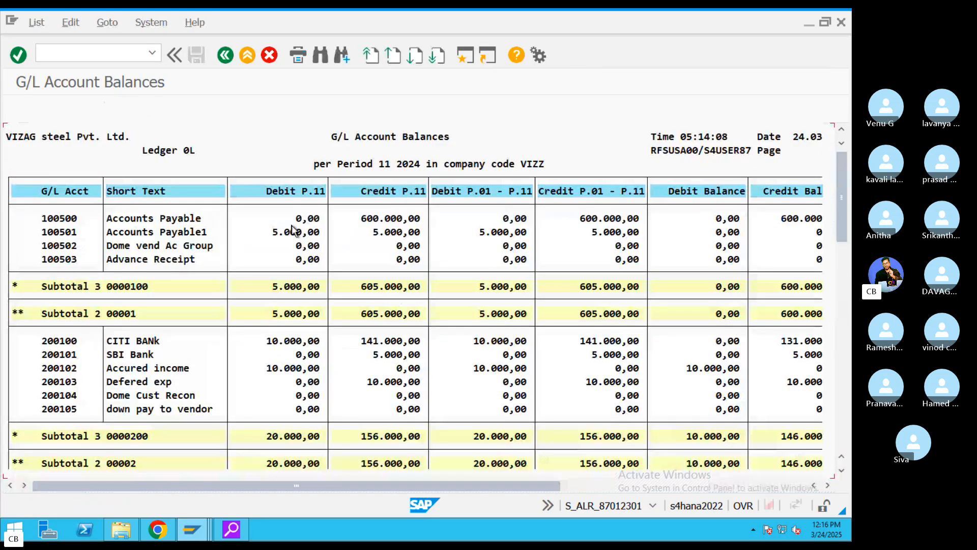
- Scroll across the VIZZ balances report to review debit and credit balances, including the 600.000,00 subtotal
left_click(299, 287)
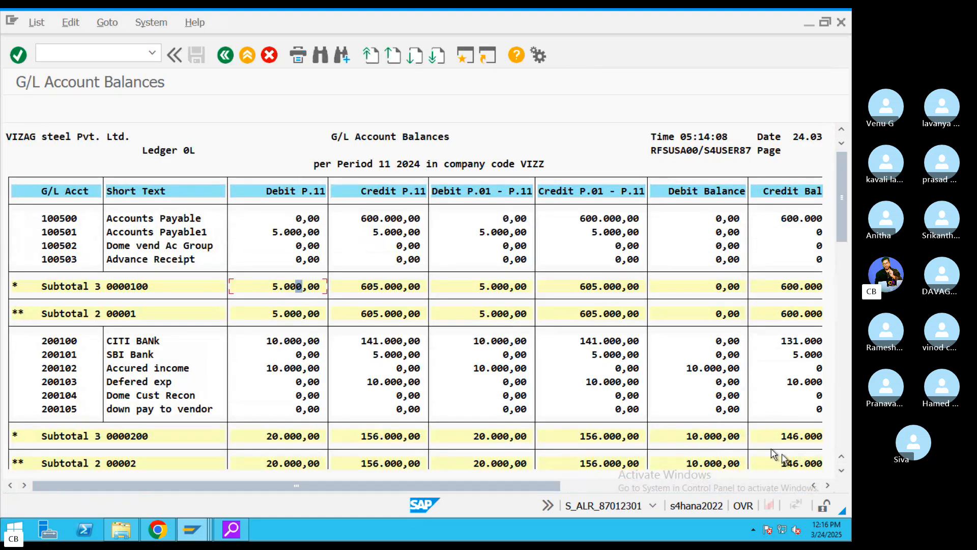
left_click(803, 485)
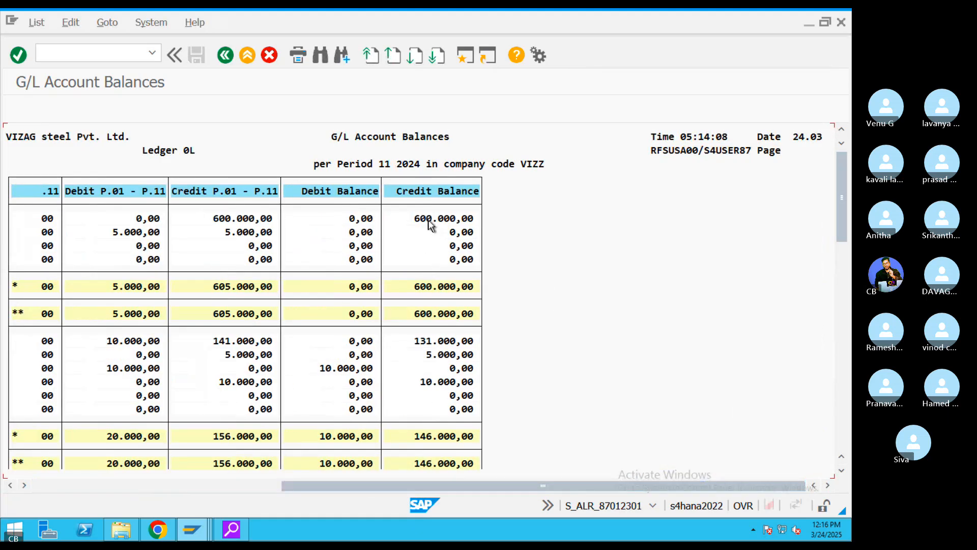
left_click(448, 407)
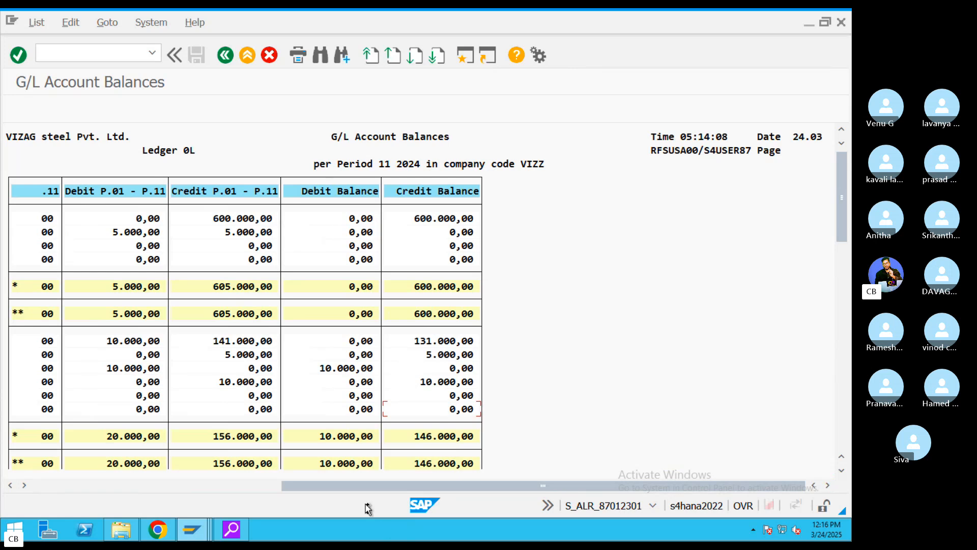
left_click_drag(338, 488, 87, 487)
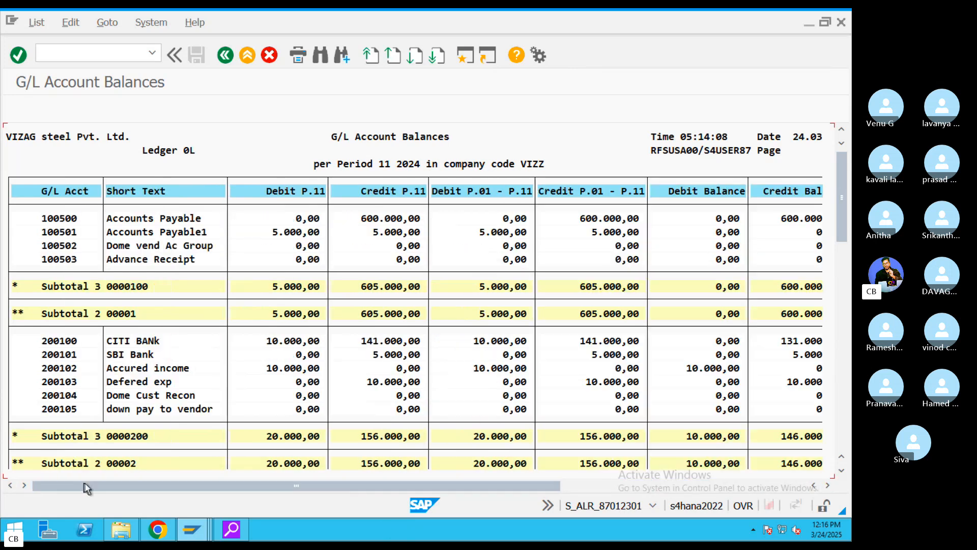
left_click(62, 218)
left_click(573, 488)
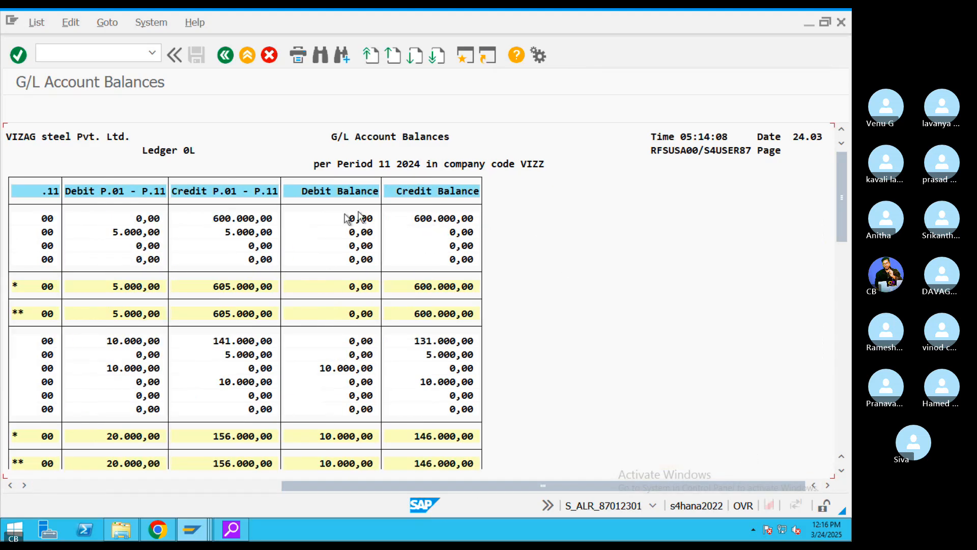
left_click(442, 286)
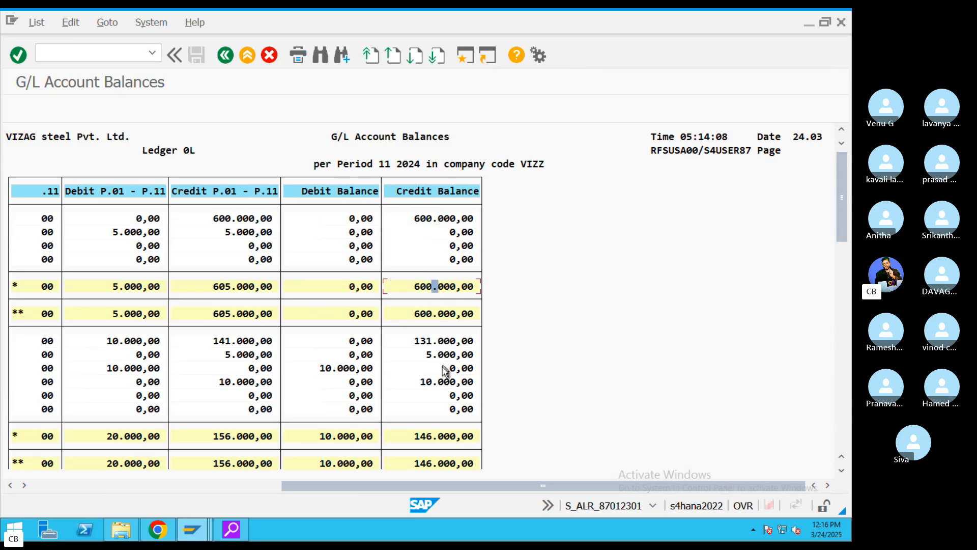
left_click_drag(345, 486, 168, 487)
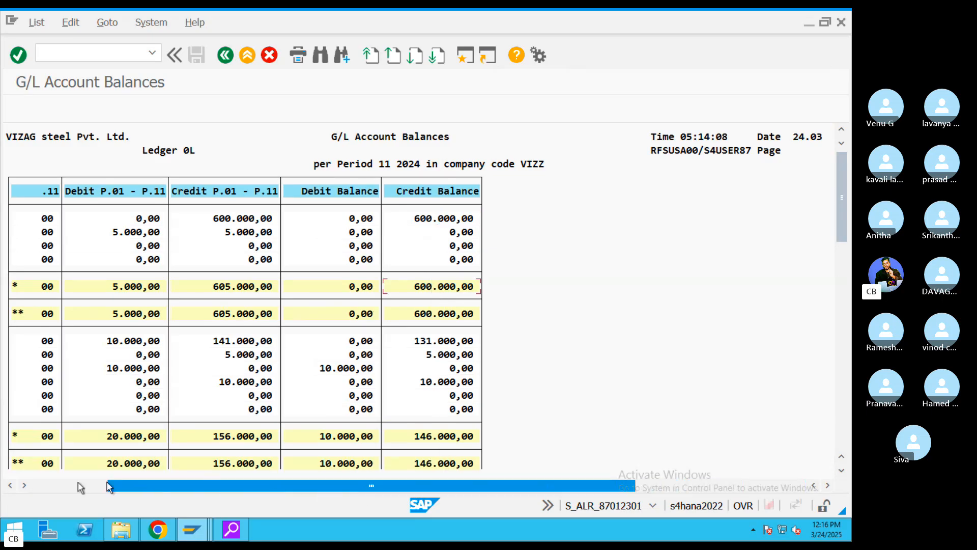
- Back out twice to SAP Easy Access and switch to the Mac Skype desktop
left_click(225, 55)
left_click(225, 55)
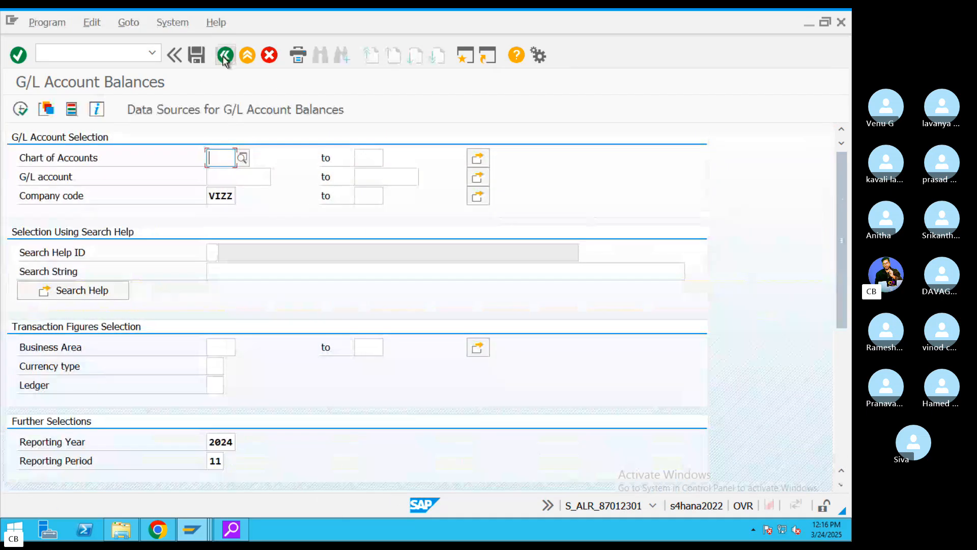
key("ctrl+Left")
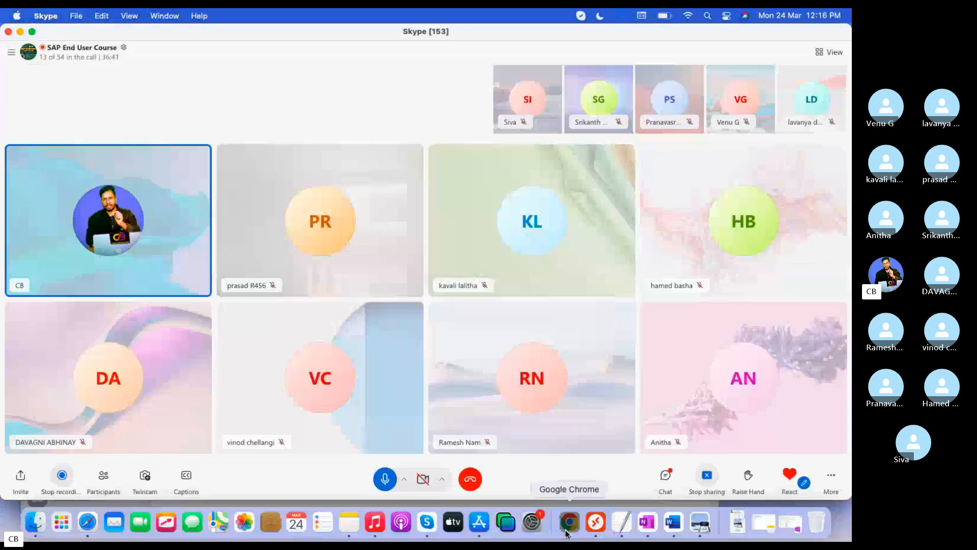
- In Google's GL tcode results, select S_PL0_86000030, then the S_AL:R_87012328 GL Account List code
left_click(569, 520)
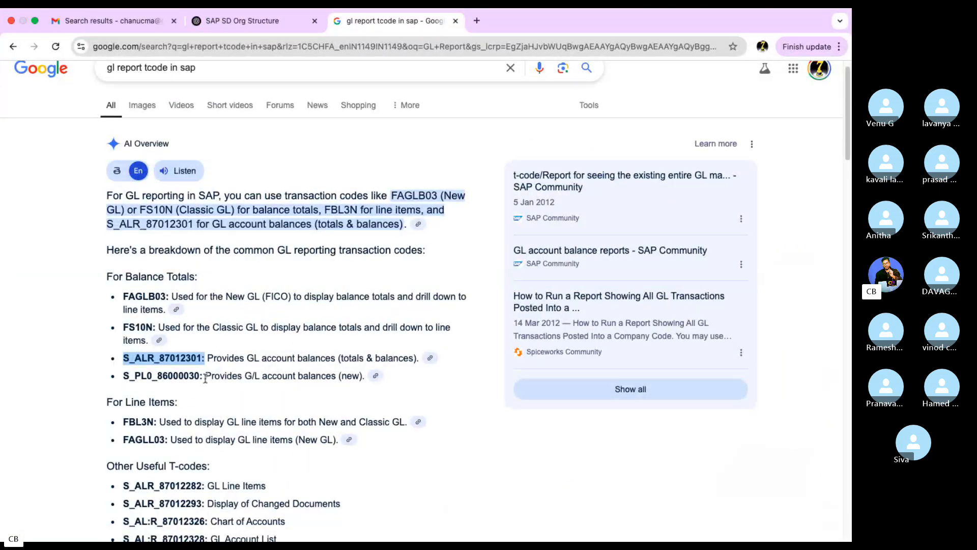
left_click_drag(204, 380, 79, 381)
left_click_drag(359, 377, 94, 379)
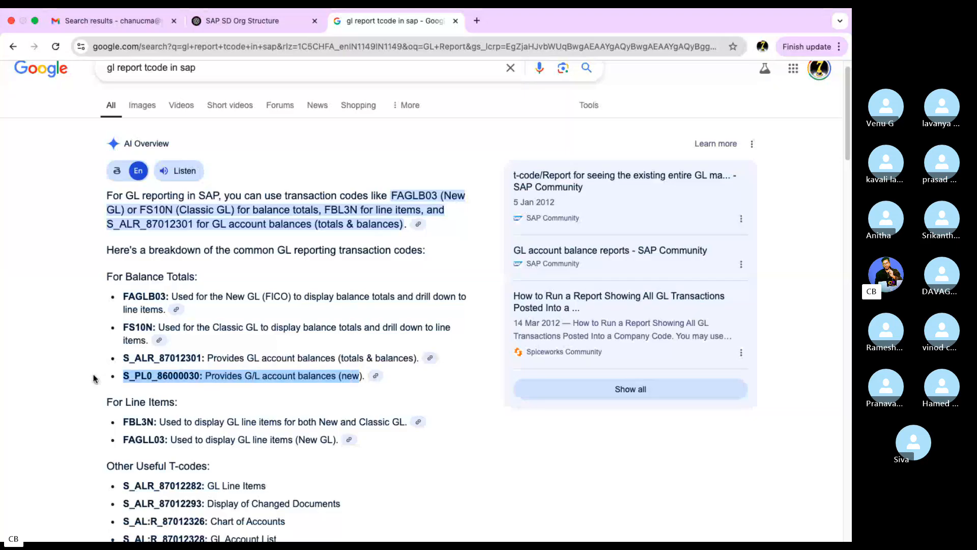
scroll(275, 342, "down", 7)
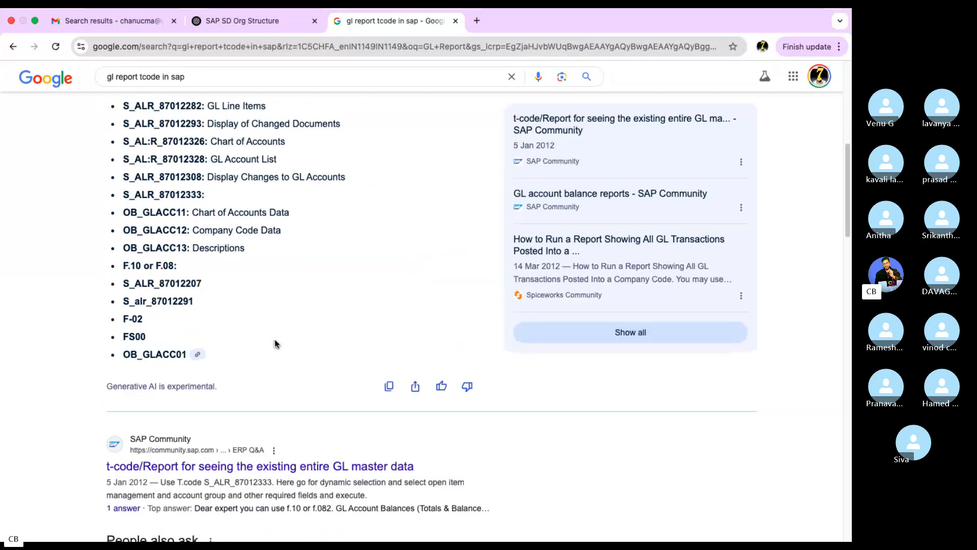
scroll(277, 339, "up", 3)
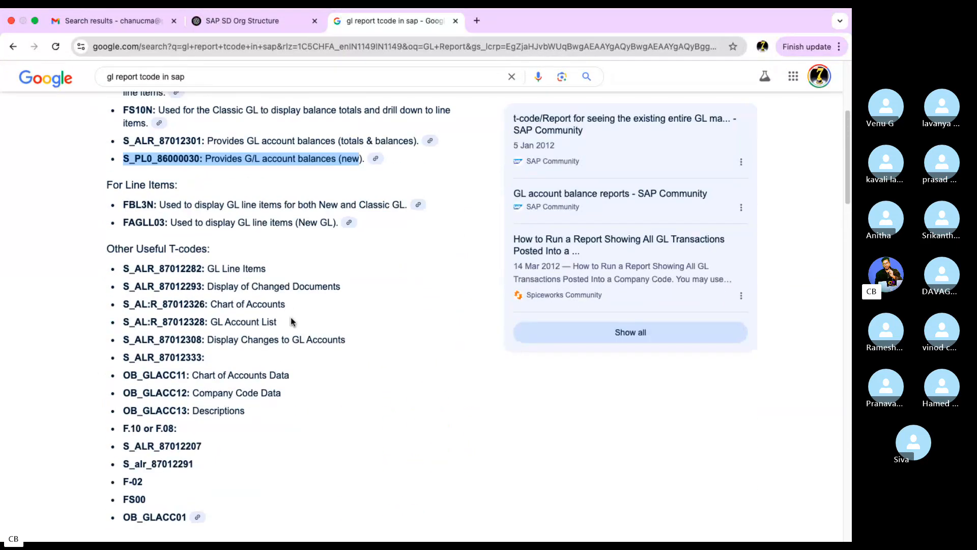
left_click_drag(285, 327, 121, 326)
key("ctrl+c")
left_click(202, 324)
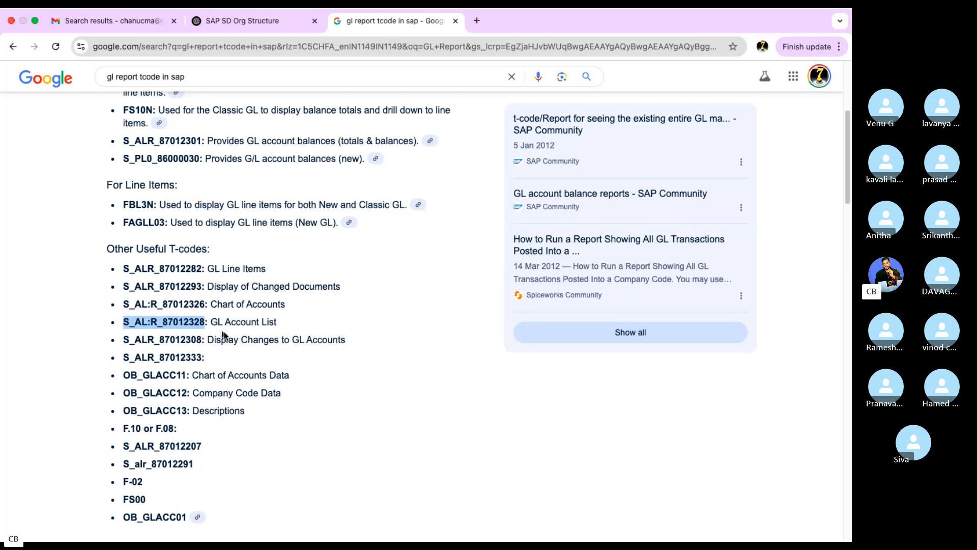
key("ctrl+Left")
- Reconnect to SAP and launch S_ALR_87012328 after removing the colon from the pasted code
left_click(594, 522)
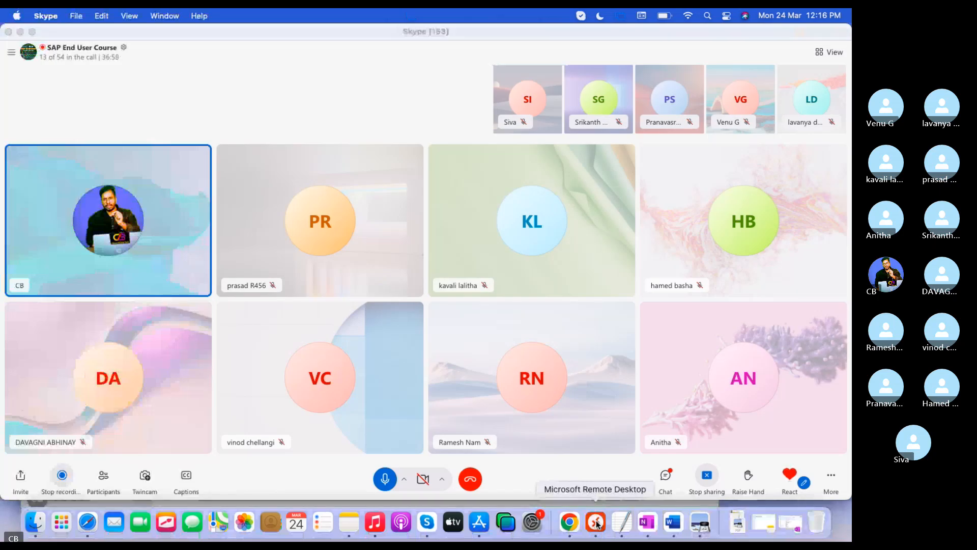
double_click(220, 109)
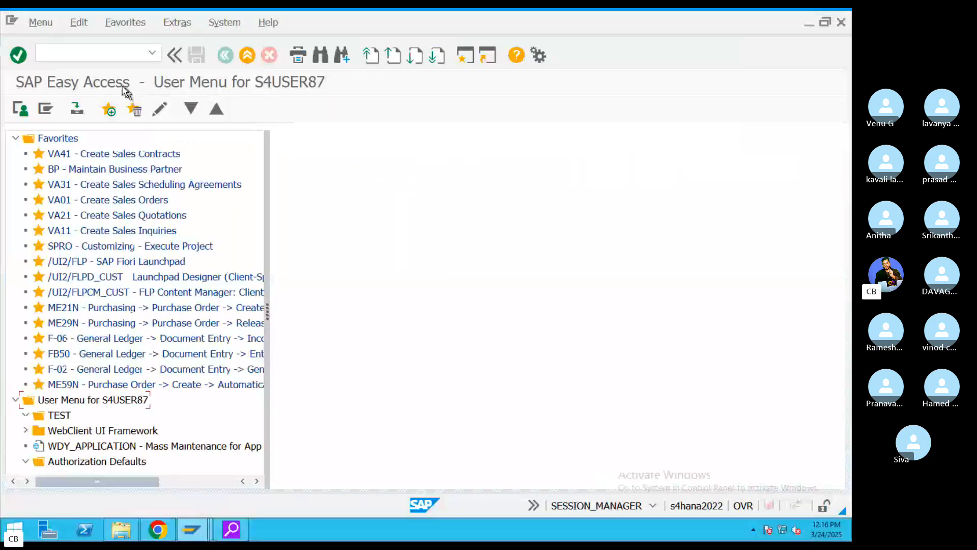
left_click(86, 59)
key("ctrl+v")
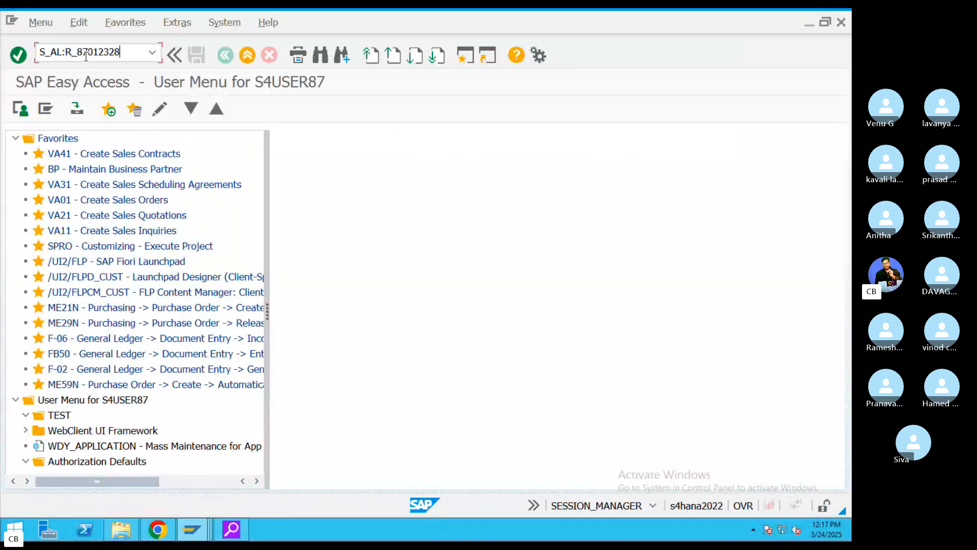
key("Return")
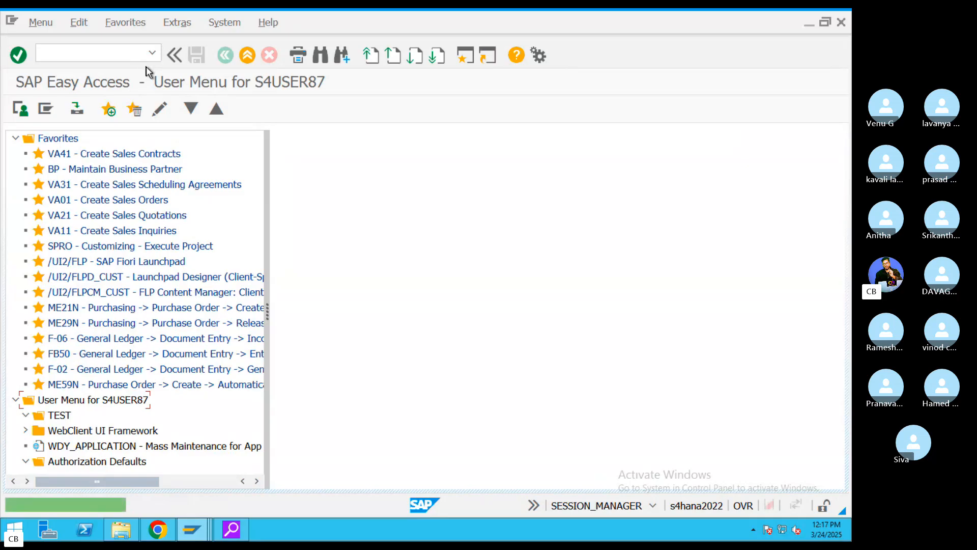
key("ctrl+v")
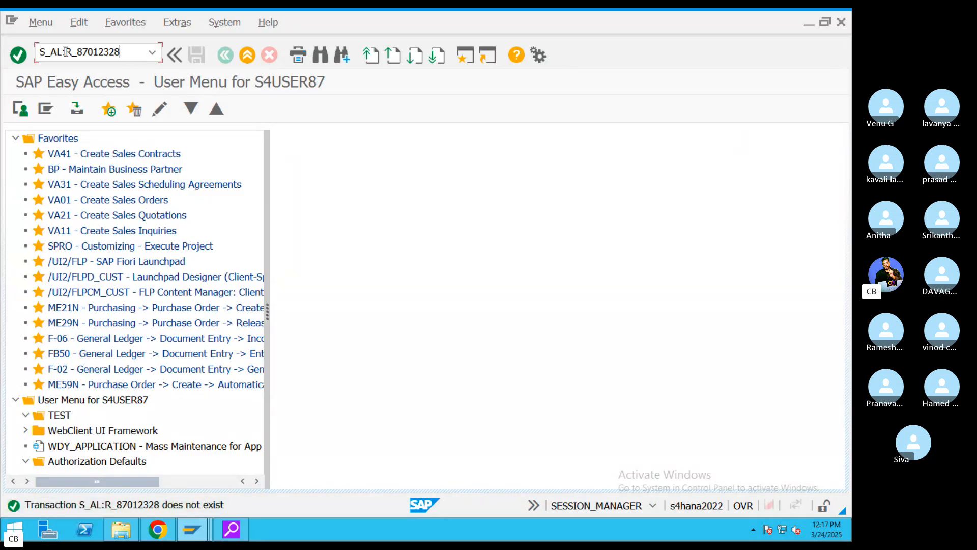
key("BackSpace")
left_click_drag(126, 56, 1, 69)
key("Return")
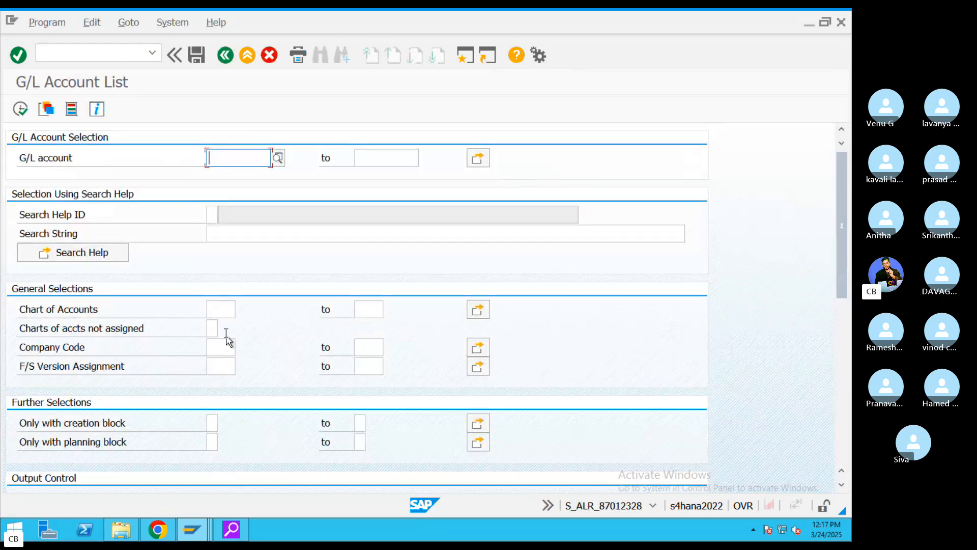
- Fill chart of accounts VIZZ and the company code, then execute the G/L Account List
left_click(220, 306)
type("VI")
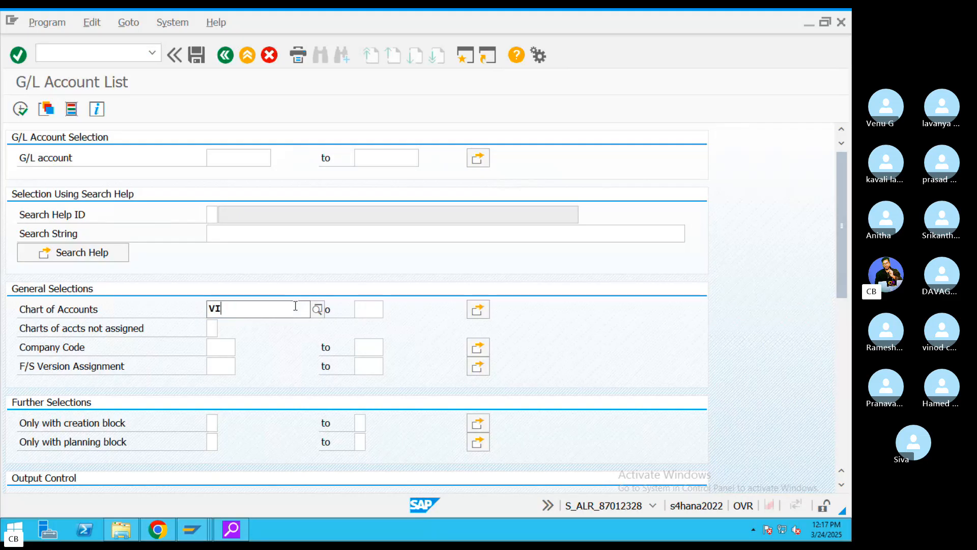
type("ZZ")
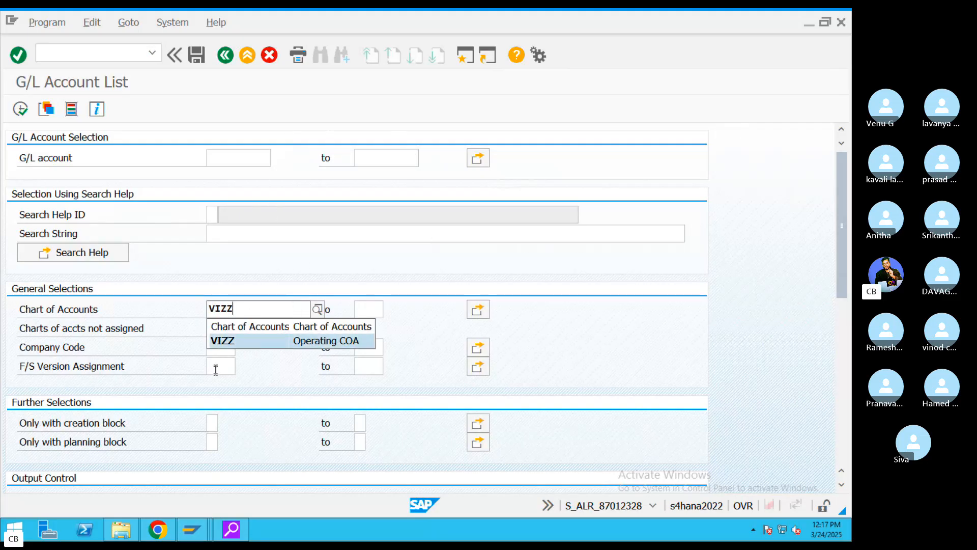
left_click(217, 354)
type("VIZZ")
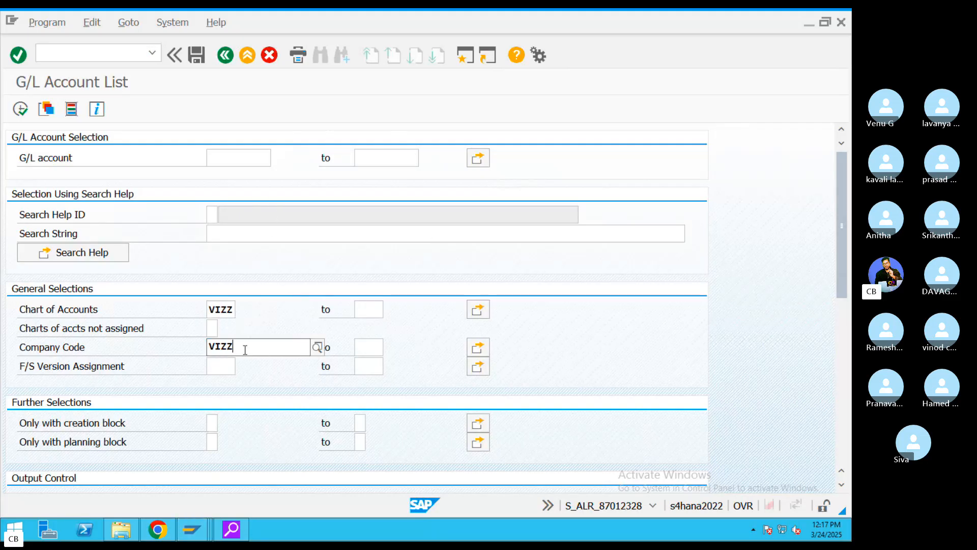
left_click(20, 108)
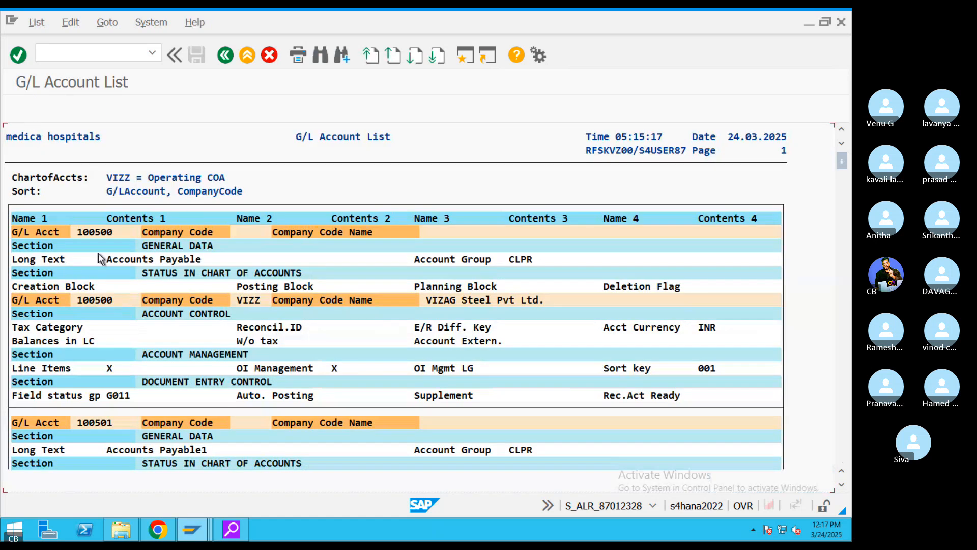
- Scroll the VIZZ account list down to accounts 200100–200102, then bring Chrome's results forward
left_click(105, 302)
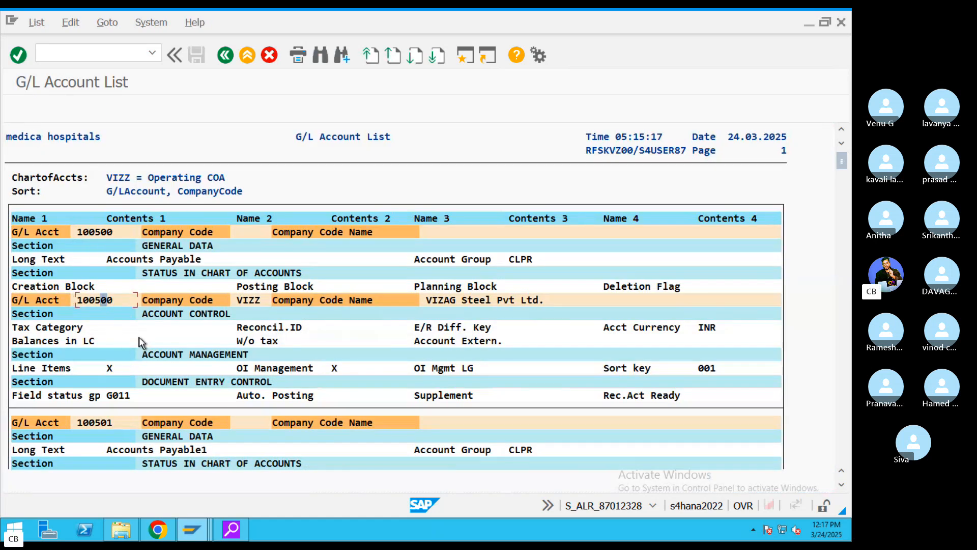
scroll(142, 342, "down", 5)
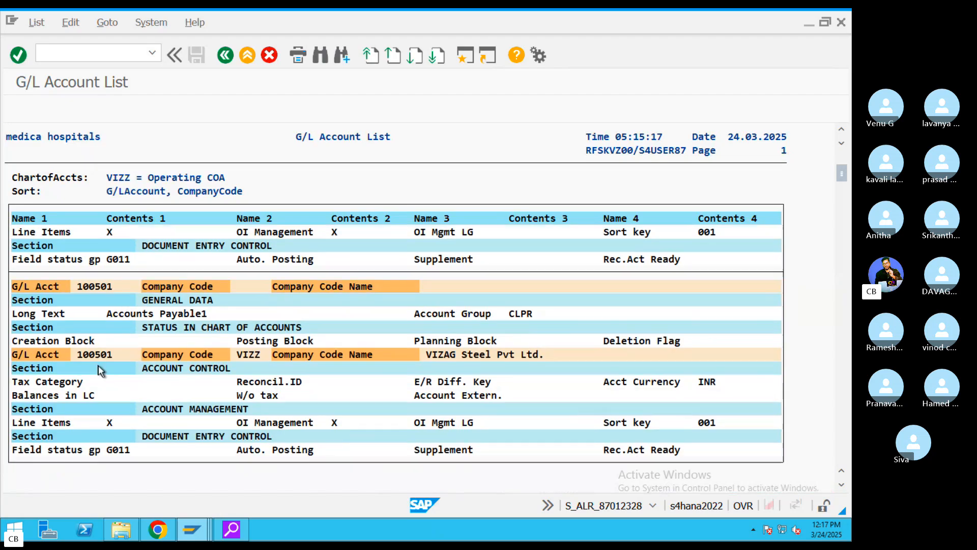
scroll(120, 363, "down", 6)
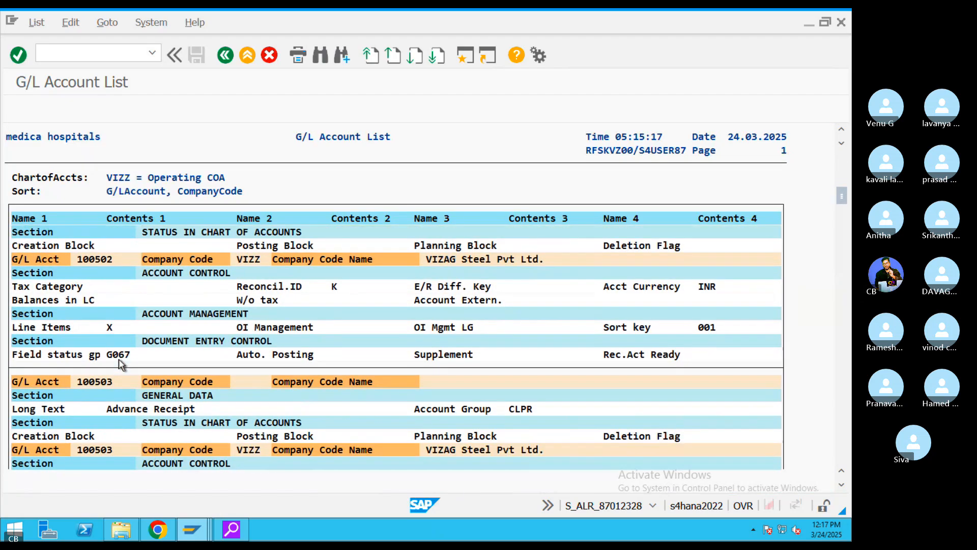
scroll(119, 363, "down", 7)
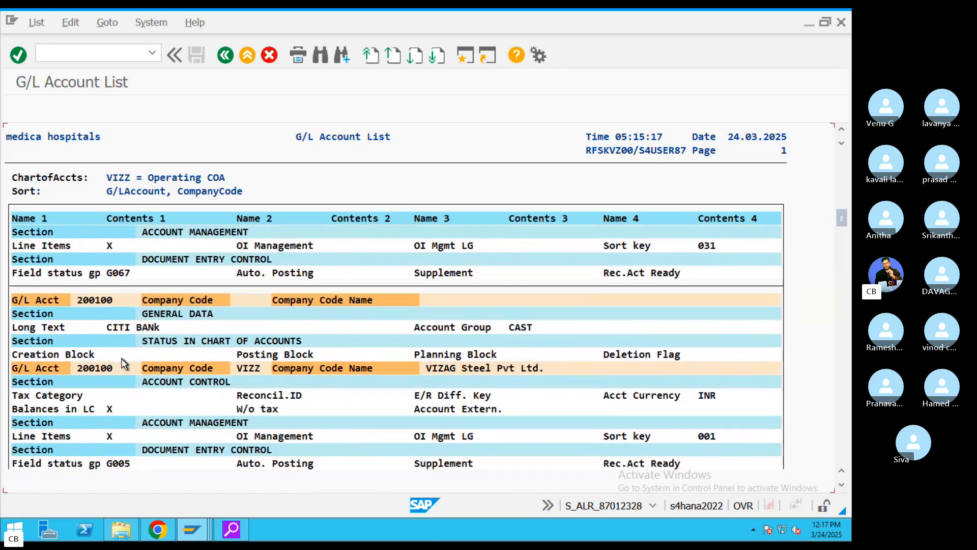
scroll(98, 365, "down", 7)
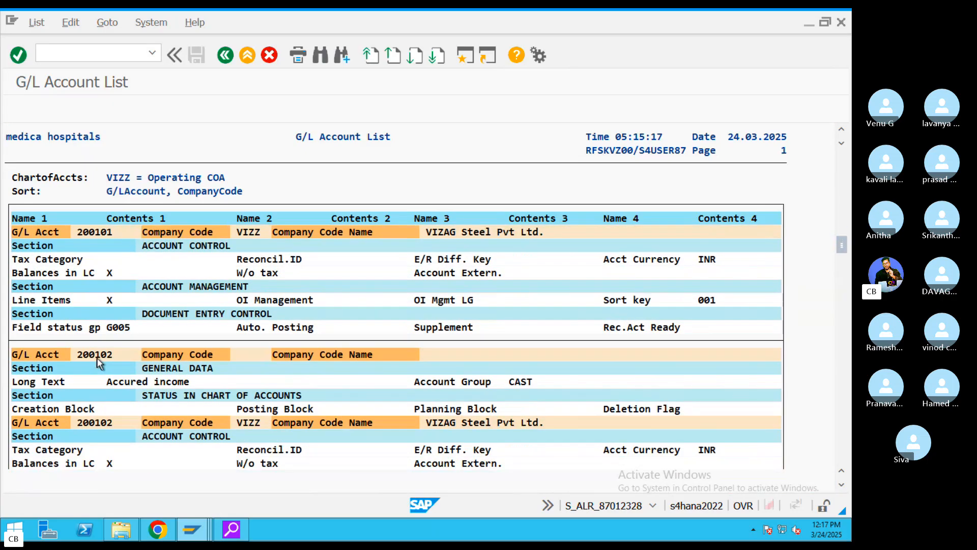
scroll(96, 364, "down", 1)
key("ctrl+Left")
left_click(569, 527)
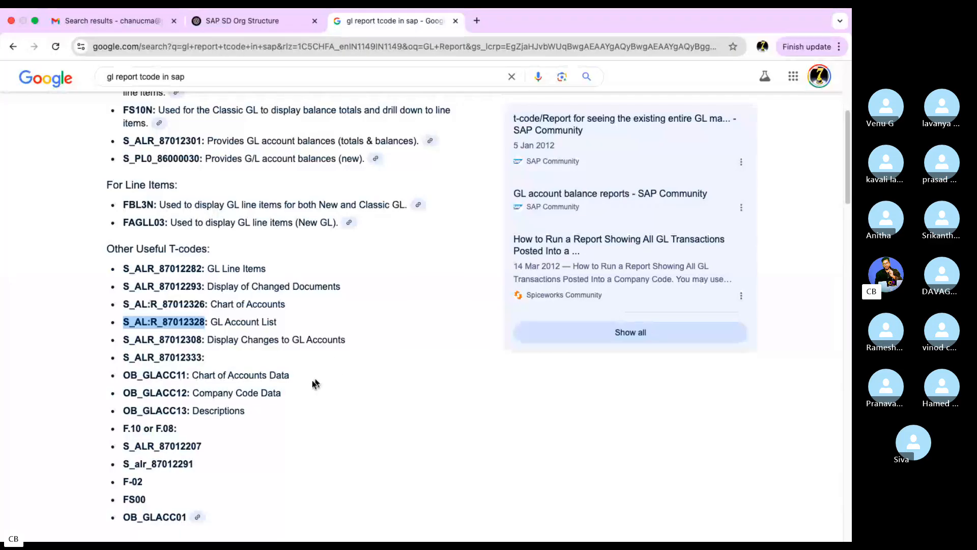
- Select the S_ALR_87012301 bullet describing GL account totals and balances in the Google results
scroll(256, 359, "up", 1)
scroll(256, 359, "down", 3)
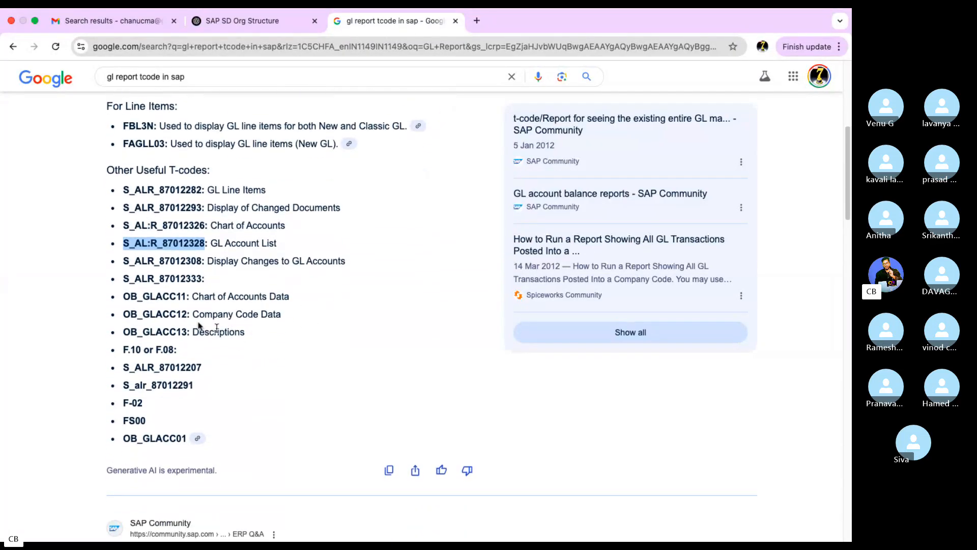
scroll(201, 327, "up", 5)
scroll(174, 328, "up", 1)
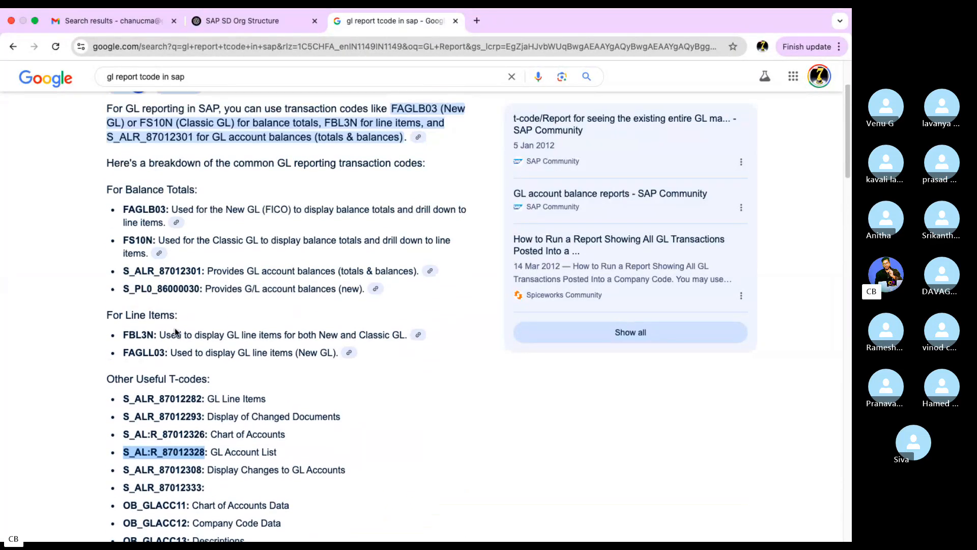
key("ctrl+Left")
key("ctrl+Right")
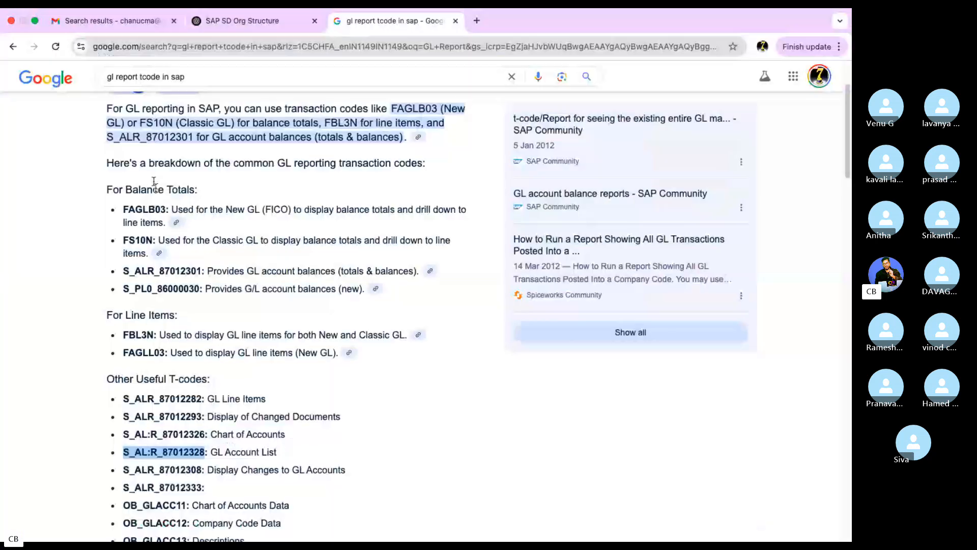
left_click(154, 138)
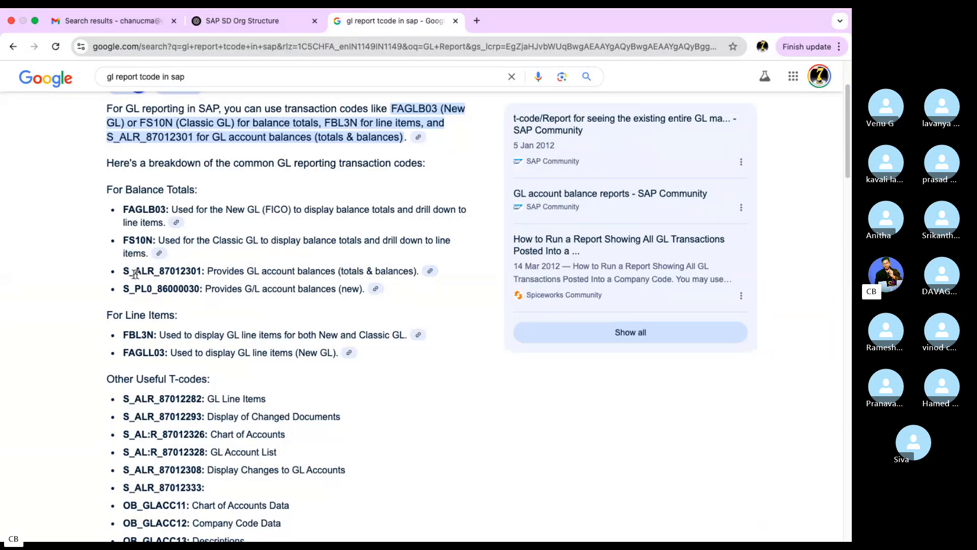
left_click_drag(124, 271, 422, 277)
key("super+c")
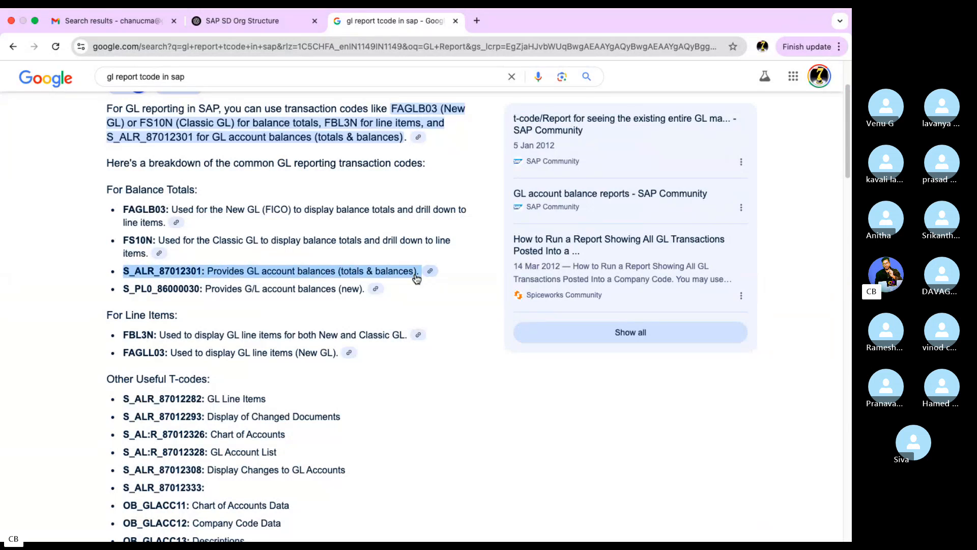
key("ctrl+Left")
- Paste the S_ALR_87012301 description after the GL Reports line and set it to 36 pt
left_click(623, 523)
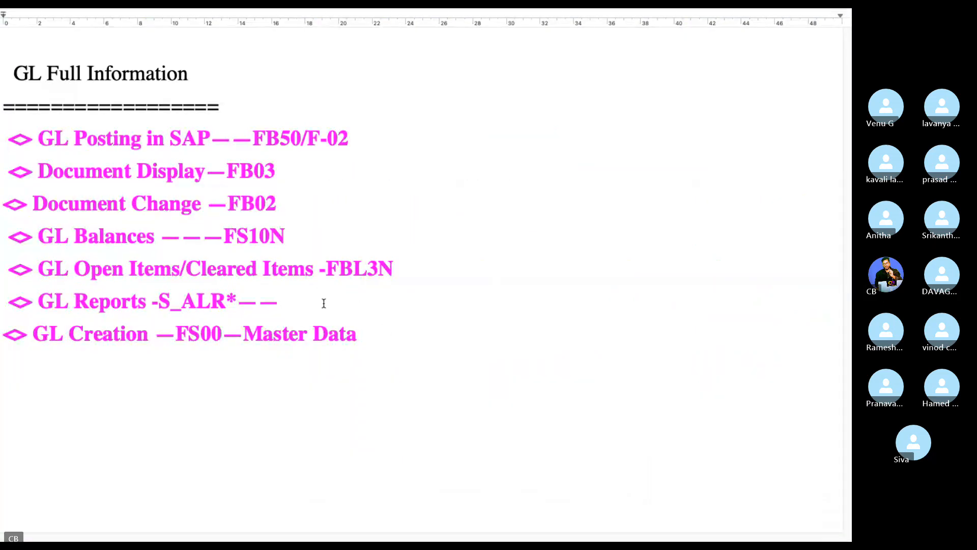
left_click(322, 301)
key("super+v")
left_click_drag(303, 302, 510, 279)
left_click(175, 48)
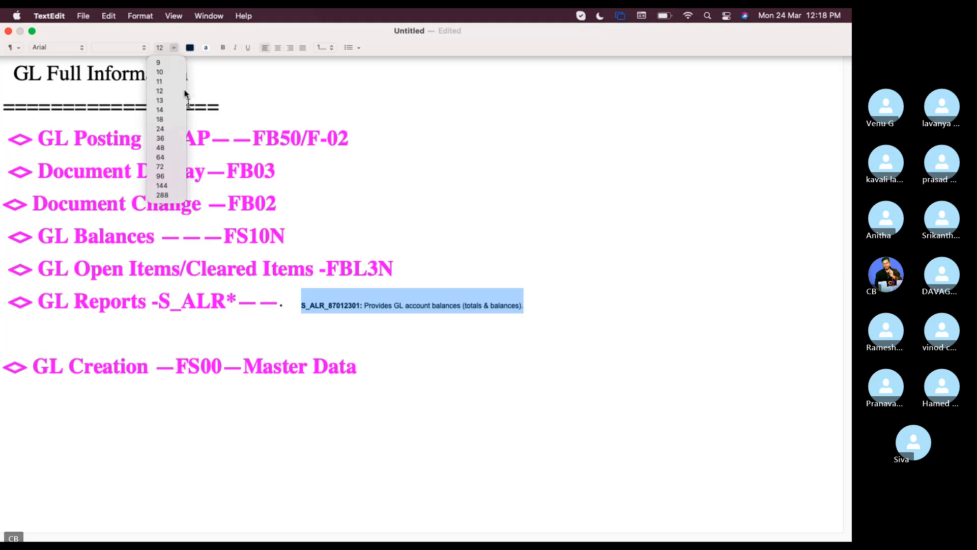
left_click(170, 137)
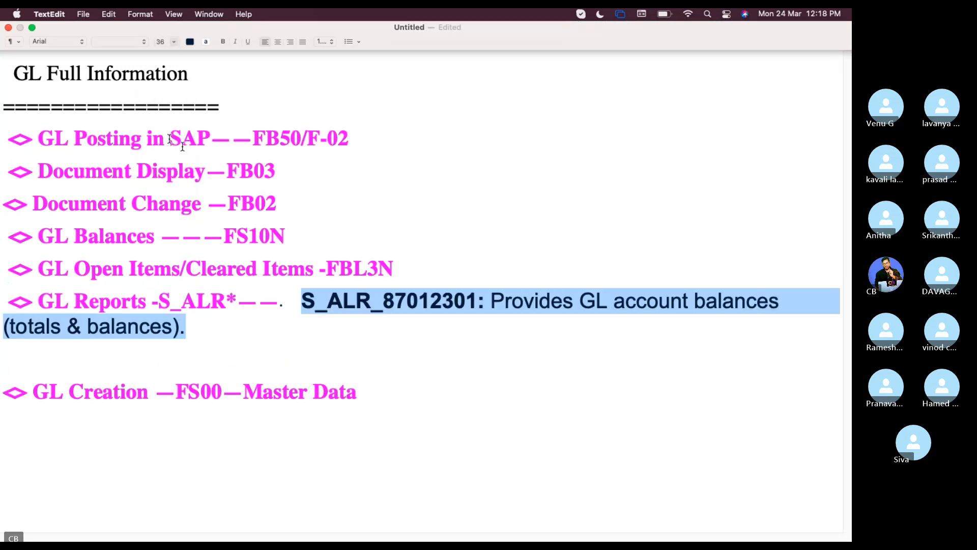
- Copy S_AL:R_87012328 from Chrome, paste it after the balances description, and set it to 36 pt
left_click(225, 336)
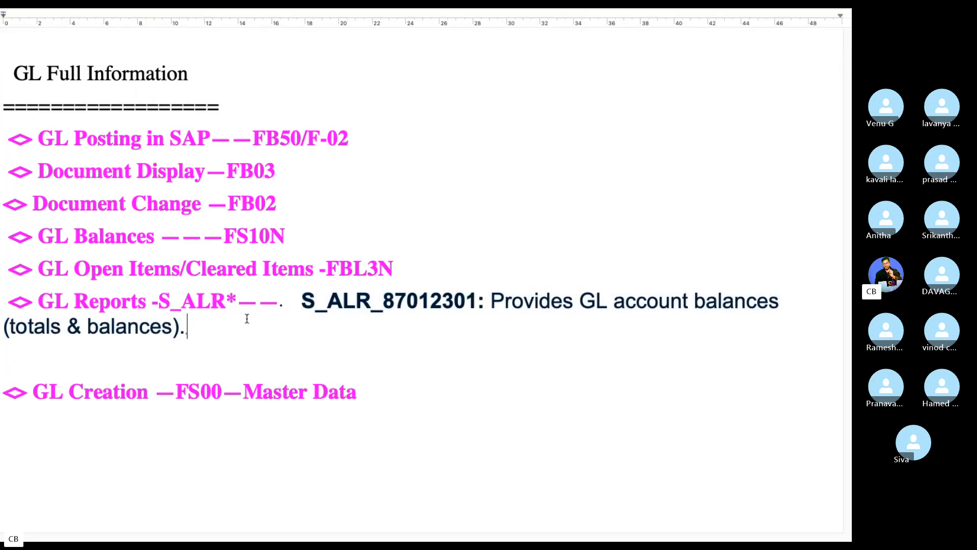
key("ctrl+Left")
left_click(571, 523)
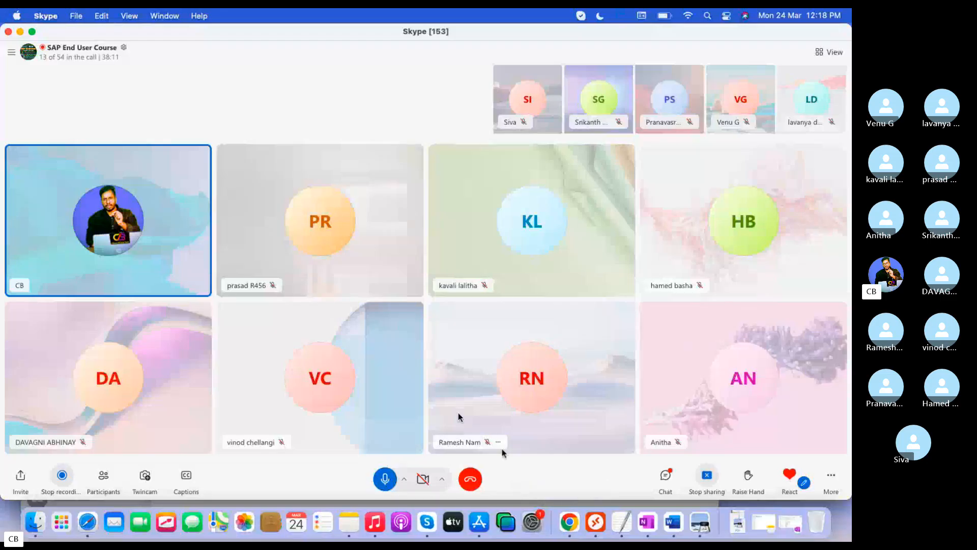
left_click(569, 522)
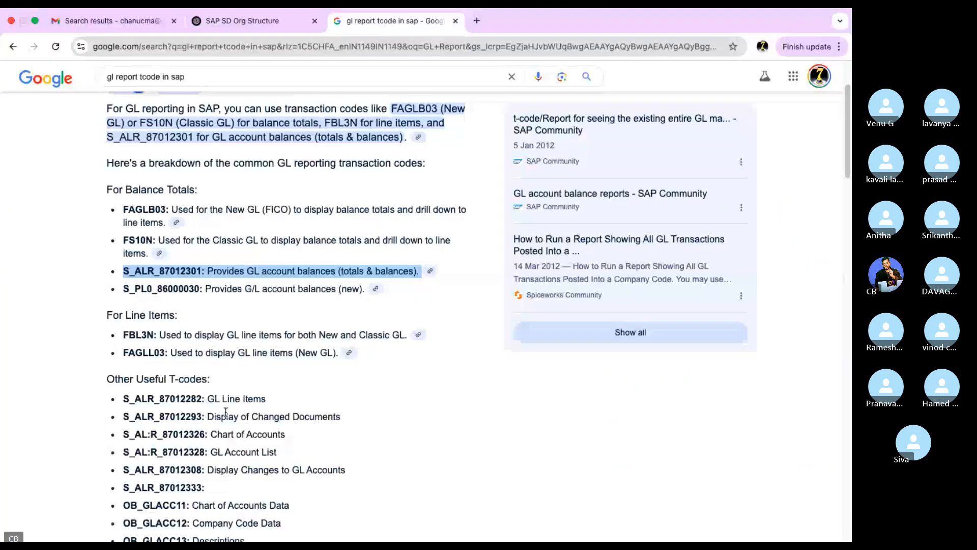
left_click_drag(208, 456, 131, 449)
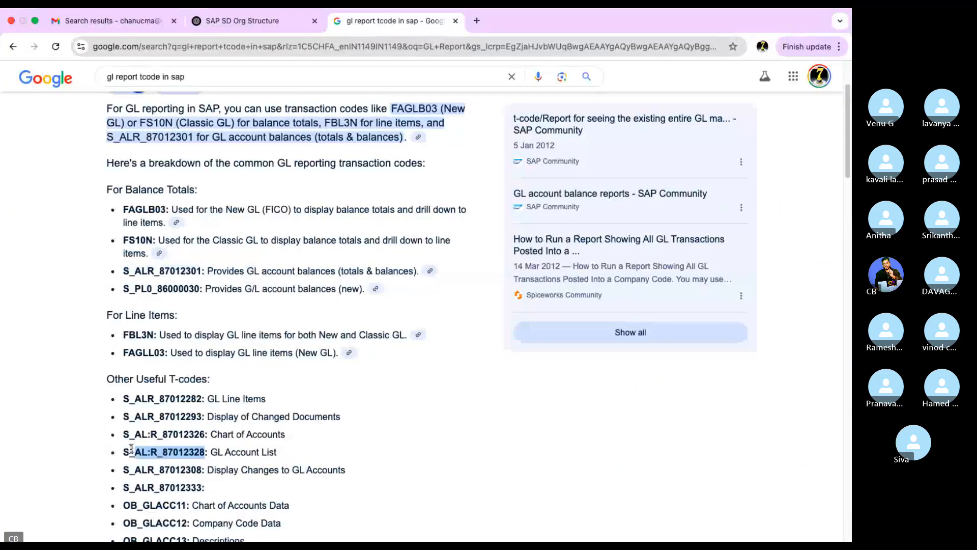
key("ctrl+Left")
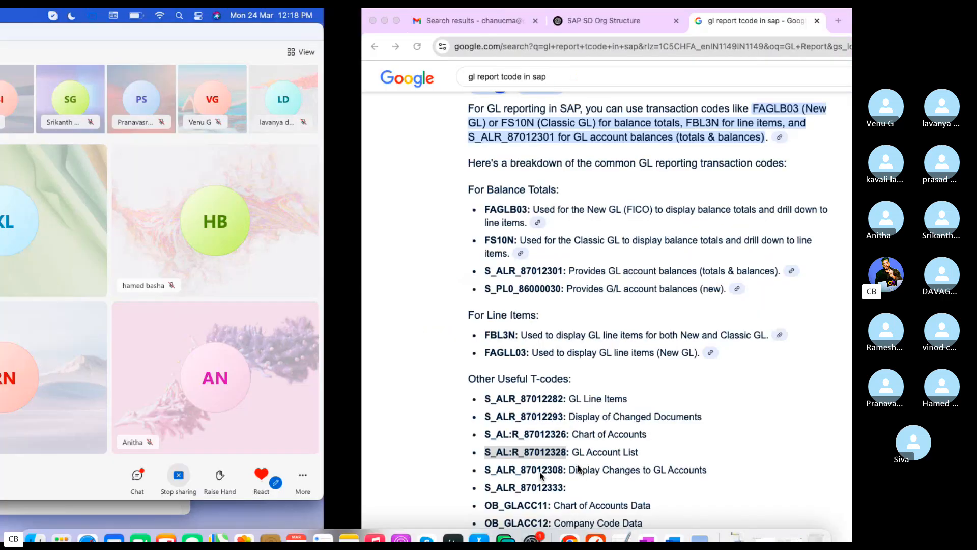
left_click(621, 523)
type("S_AL:R_87012328")
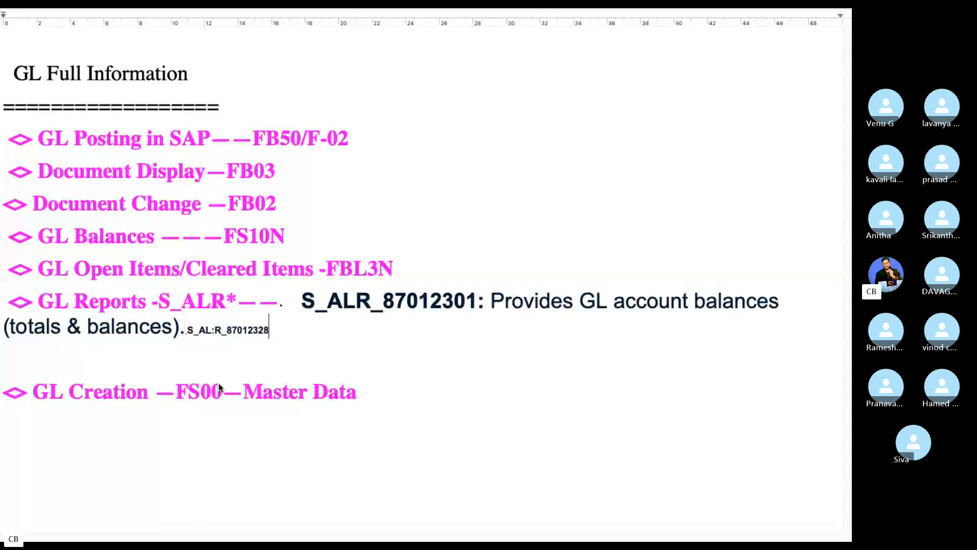
left_click_drag(263, 331, 216, 332)
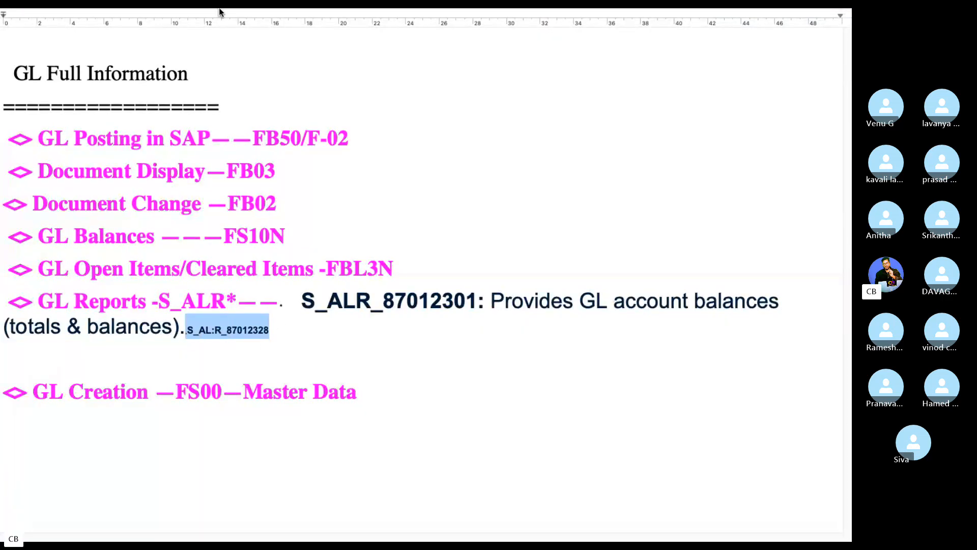
mouse_move(220, 11)
left_click(173, 47)
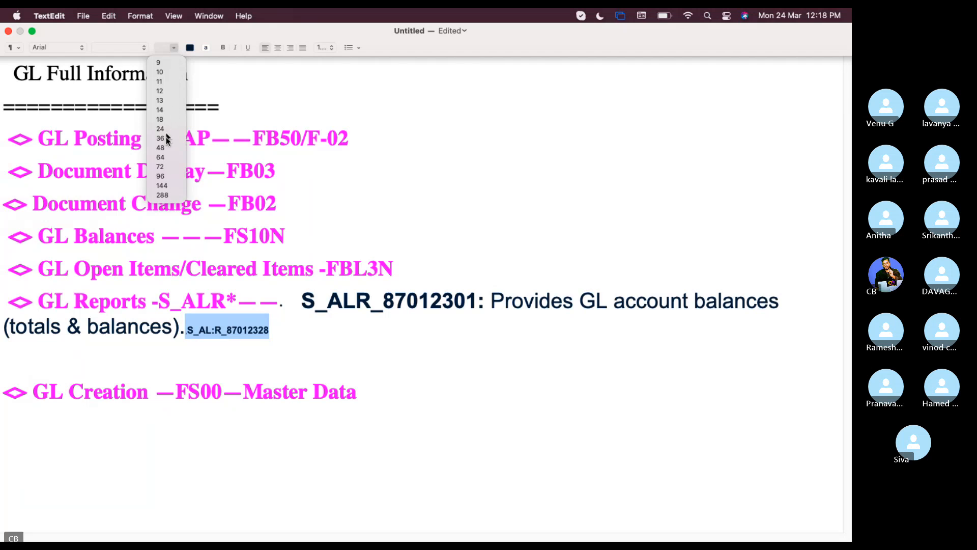
left_click(162, 138)
- Add a new line reading '<> Financial Statements --F-01'
left_click(398, 326)
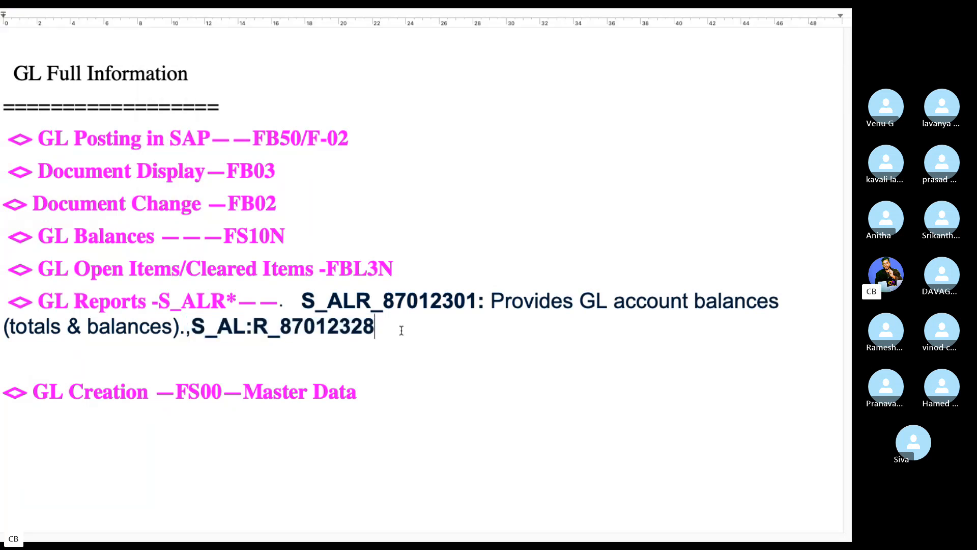
key("Return")
type("<> Fin")
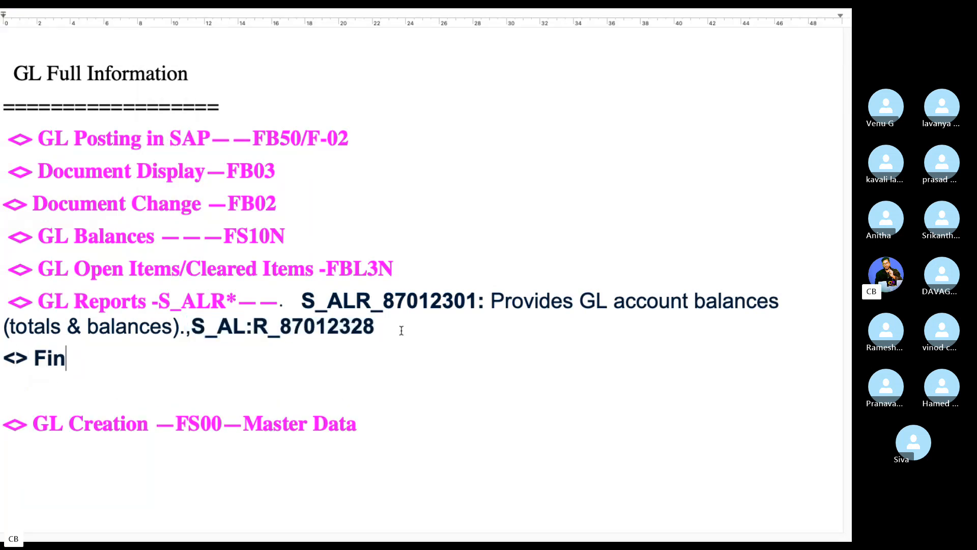
type("ancial Statme")
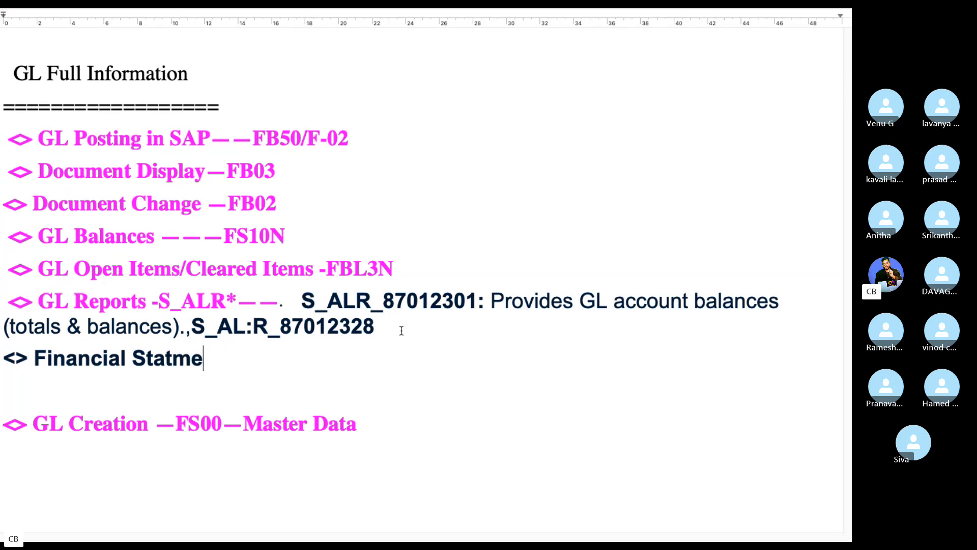
key("BackSpace")
key("BackSpace")
type("ements ")
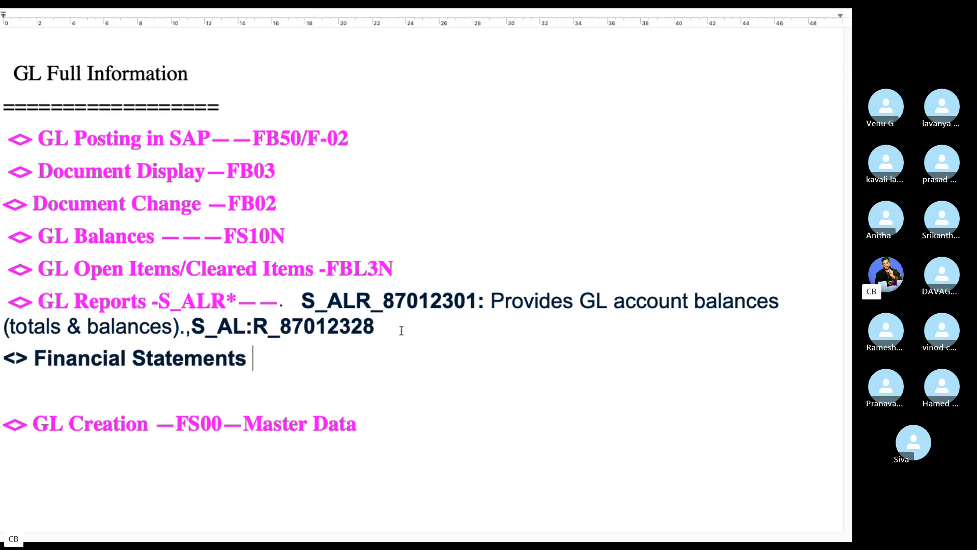
type("--")
type("F")
type("-0")
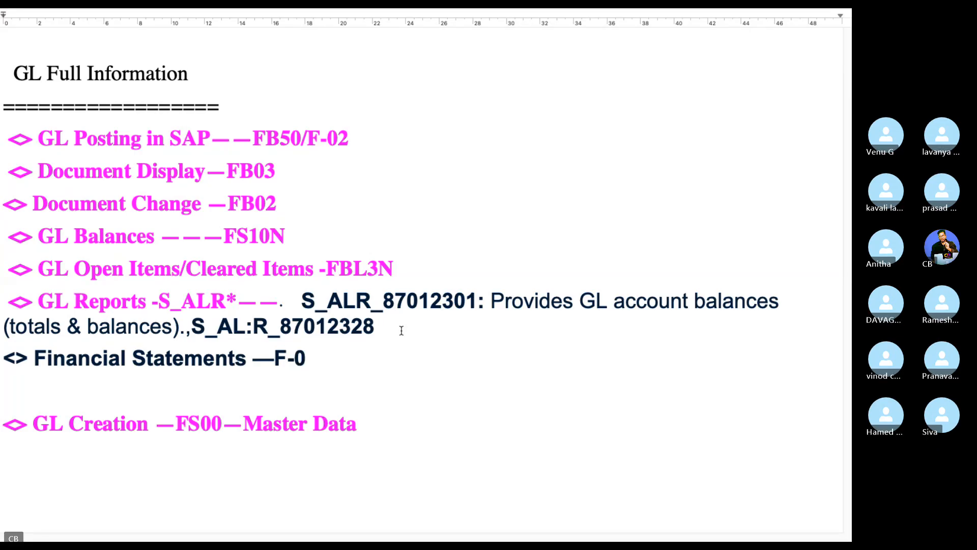
type("1")
- Return to SAP and exit the G/L Account List output and selection screen
key("ctrl+Left")
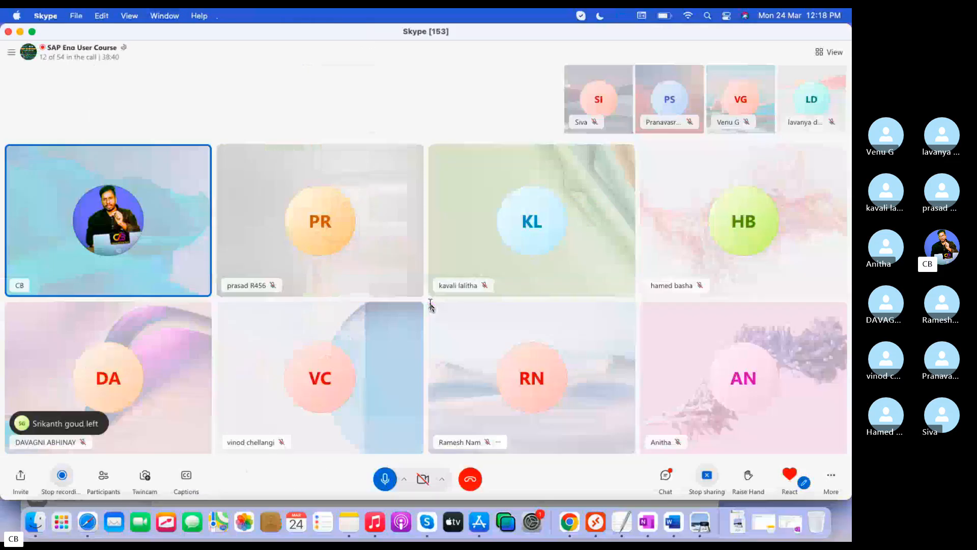
key("ctrl+Right")
key("ctrl+Left")
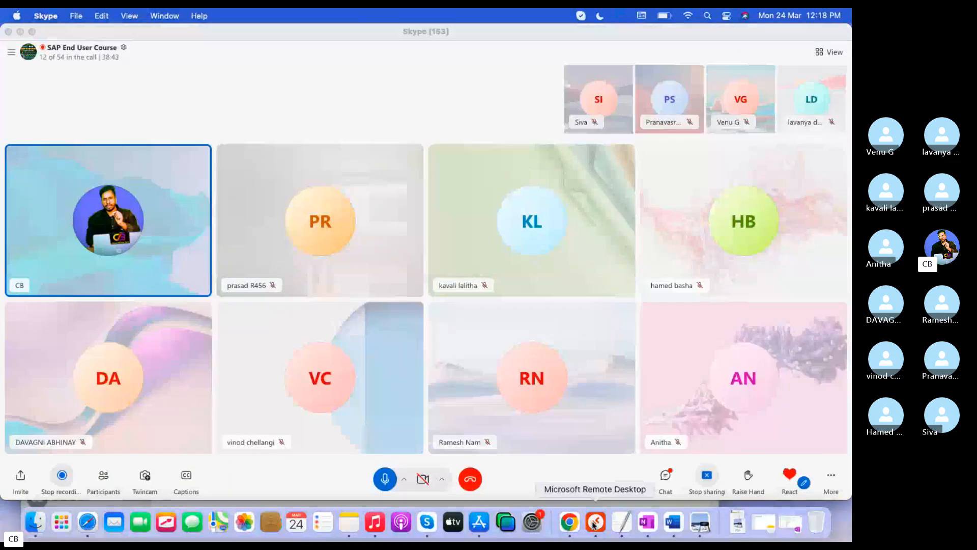
left_click(596, 522)
left_click(249, 57)
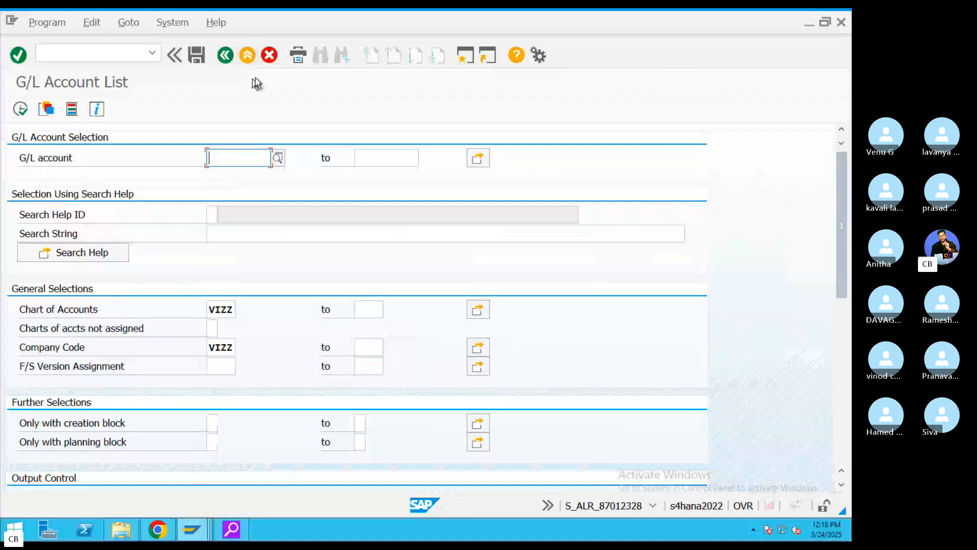
left_click(248, 57)
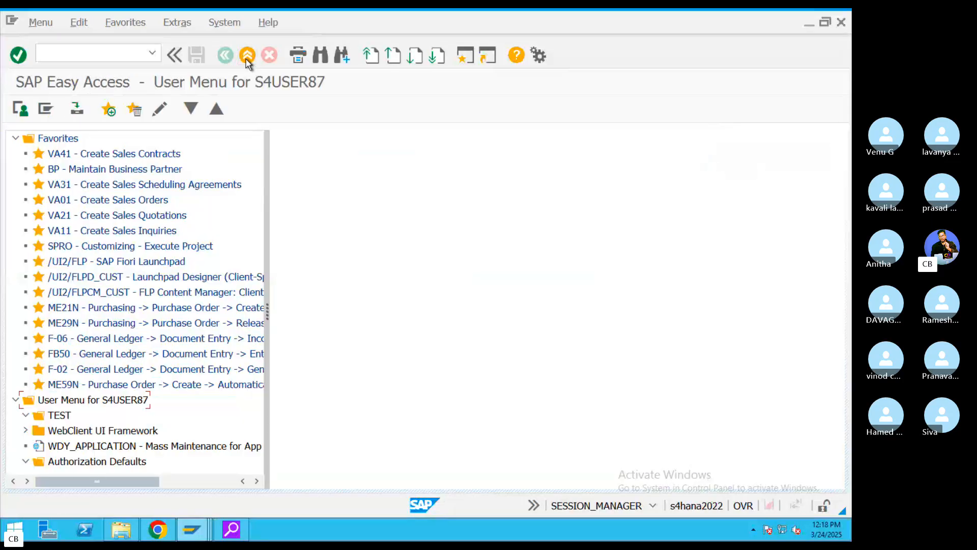
- Run F.01 Financial Statements for VIZZ with financial statement version BAIN
left_click(92, 56)
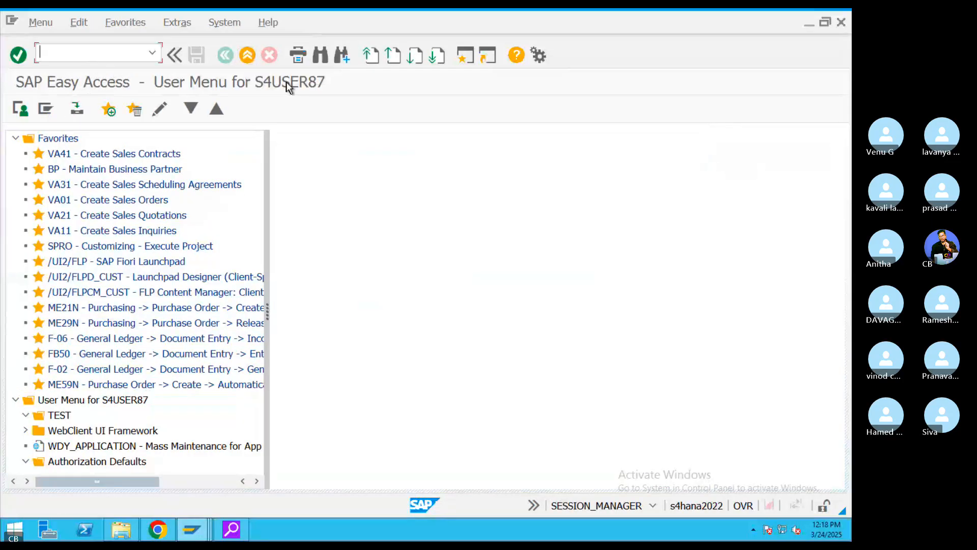
type("F.01")
key("Return")
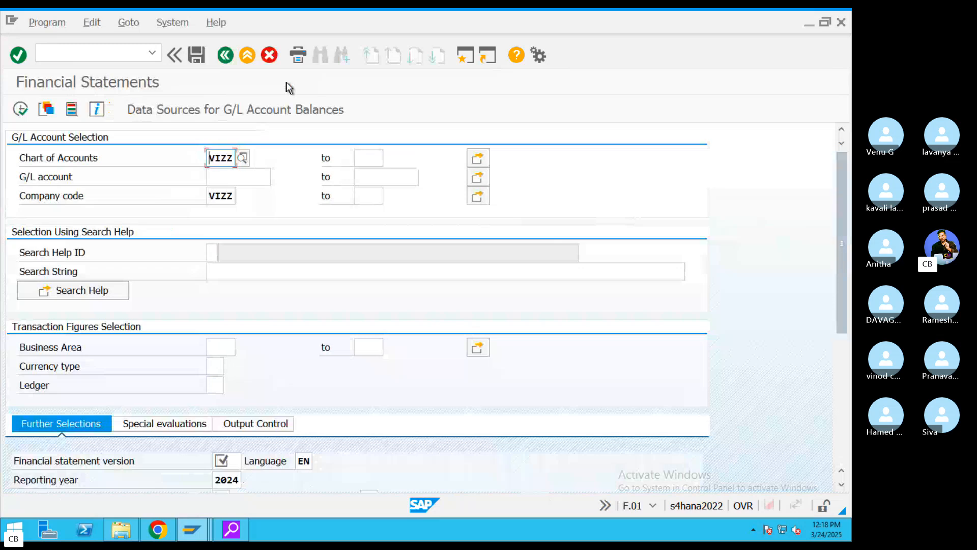
left_click(235, 460)
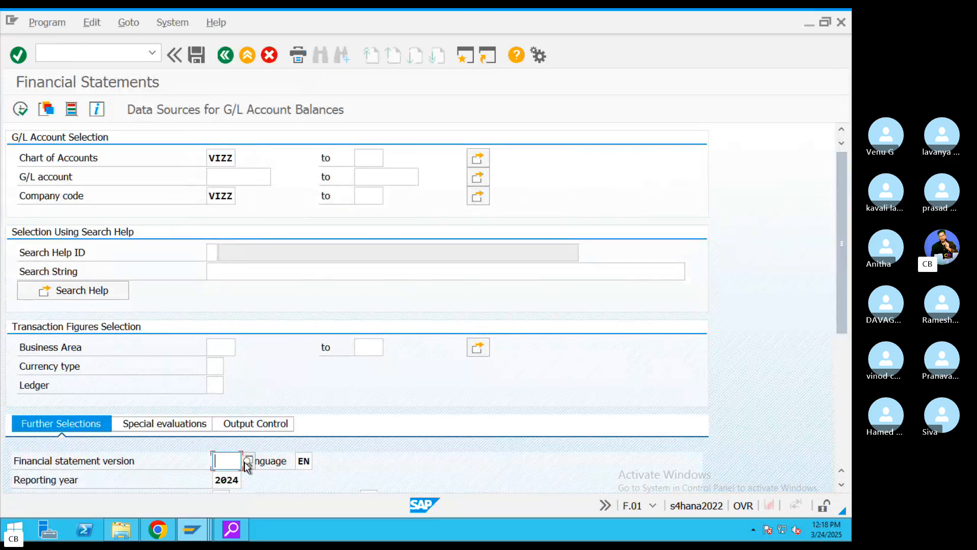
left_click(245, 461)
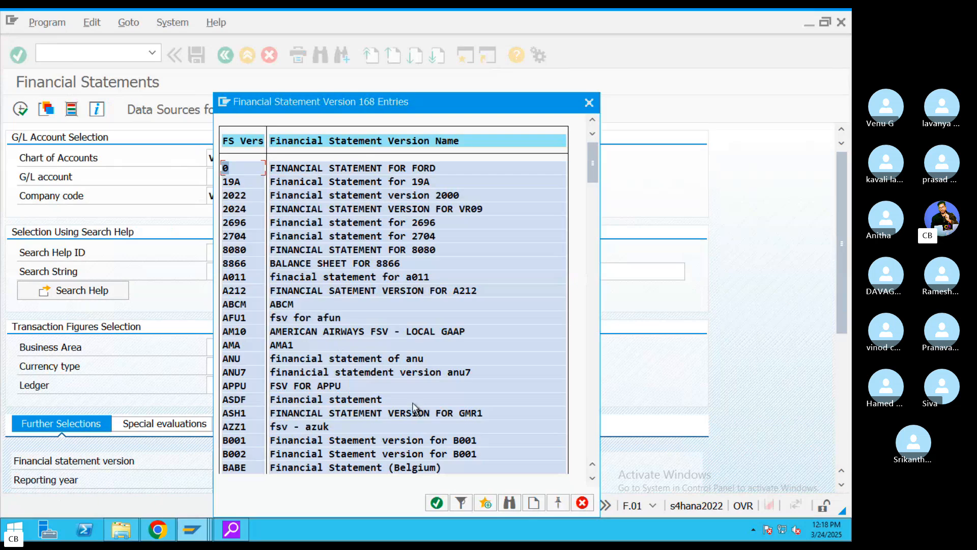
scroll(408, 392, "down", 1)
scroll(408, 387, "down", 1)
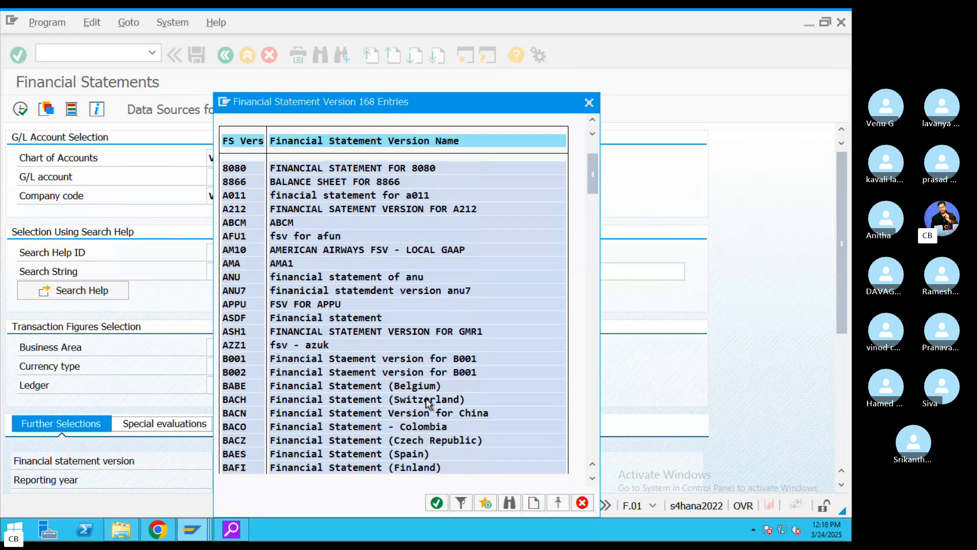
scroll(426, 398, "down", 3)
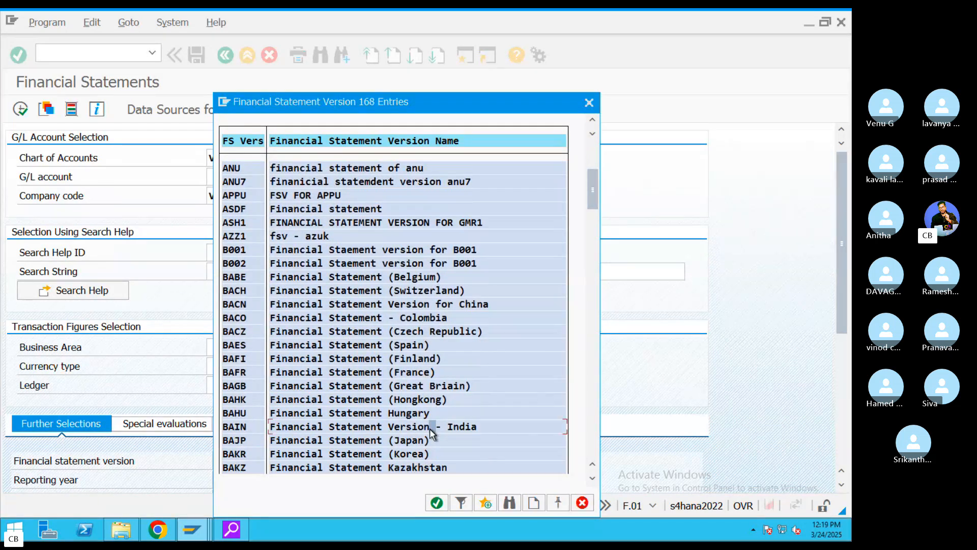
double_click(430, 428)
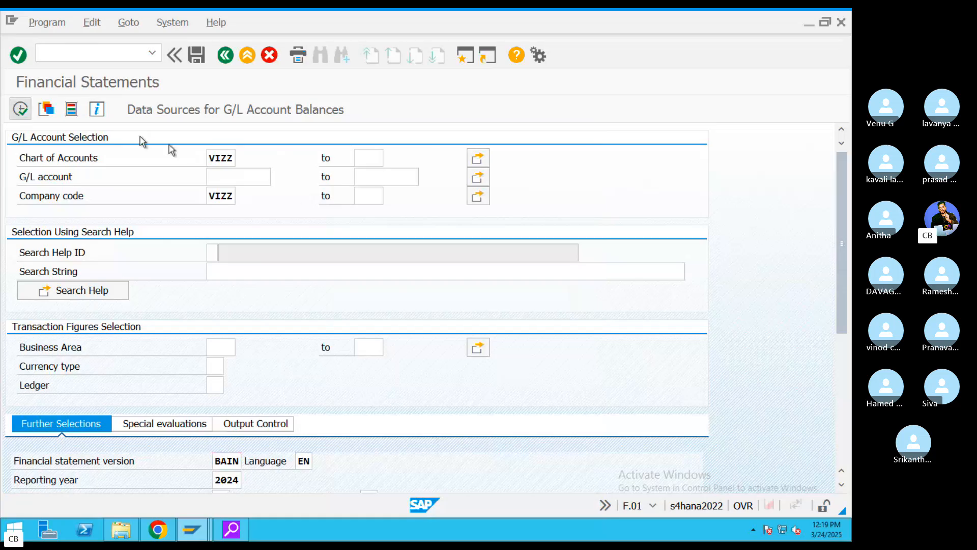
key("F8")
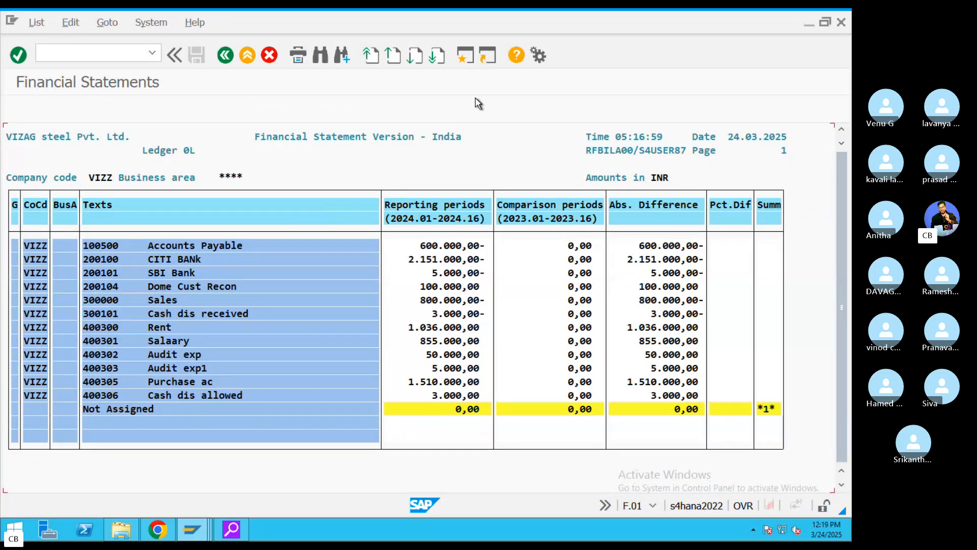
- Back out to the SAP Easy Access menu and switch to the Skype call
left_click(243, 56)
left_click(247, 56)
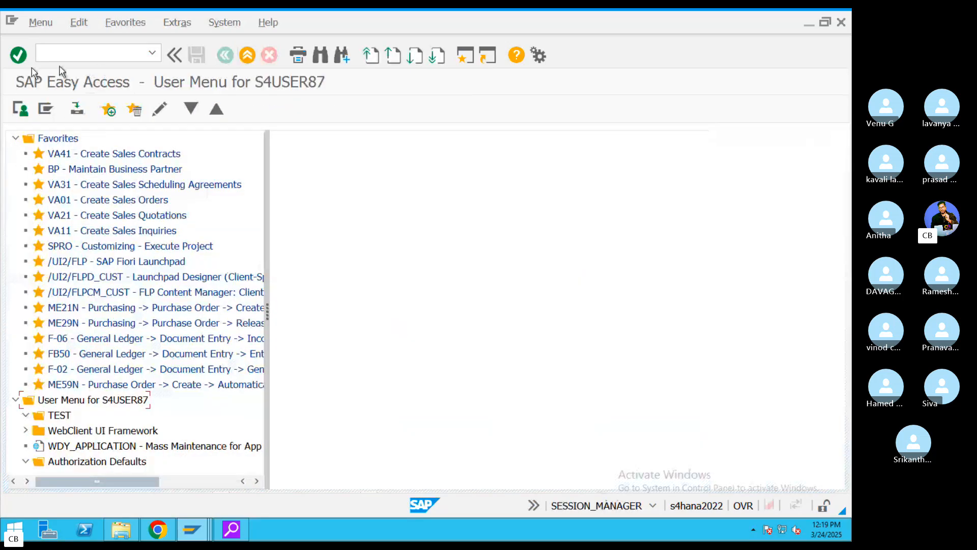
key("ctrl+Left")
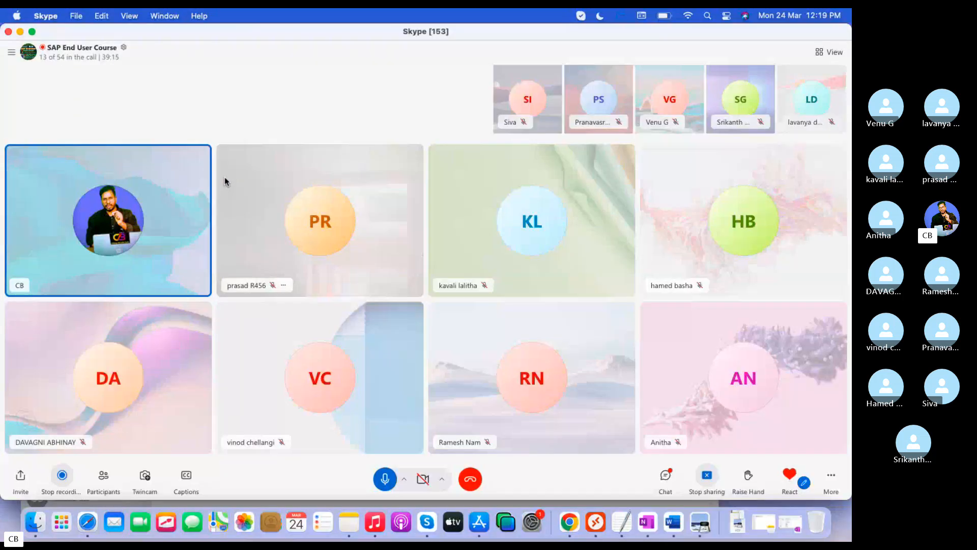
- Delete the FS00 GL Creation line from the GL notes
left_click(622, 522)
left_click_drag(362, 424, 2, 413)
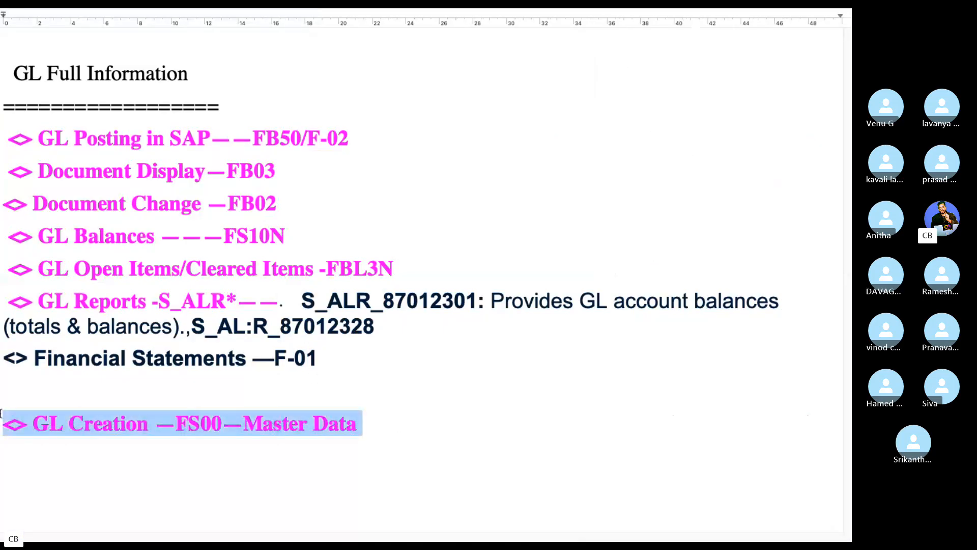
key("BackSpace")
- Colour the Financial Statements F-01 line magenta
left_click_drag(320, 358, 274, 358)
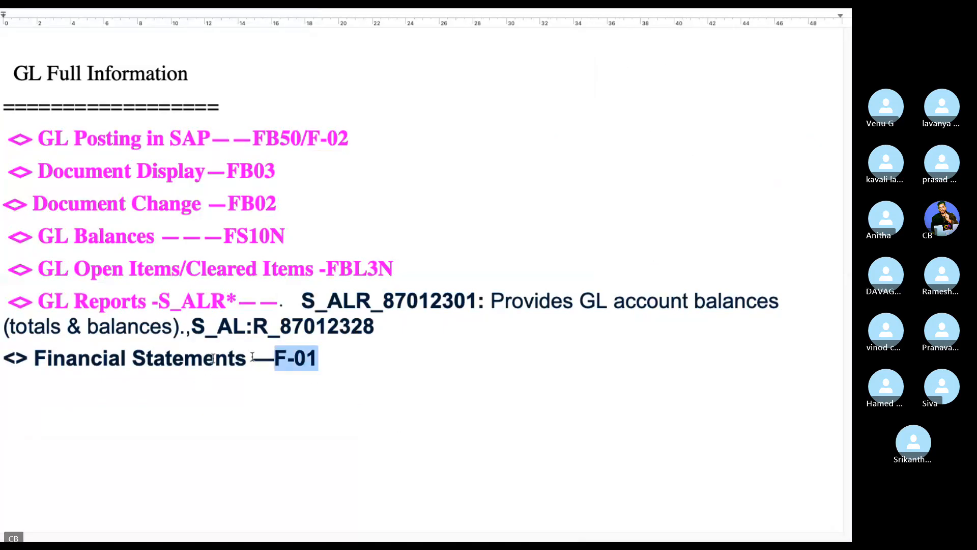
triple_click(252, 356)
mouse_move(141, 13)
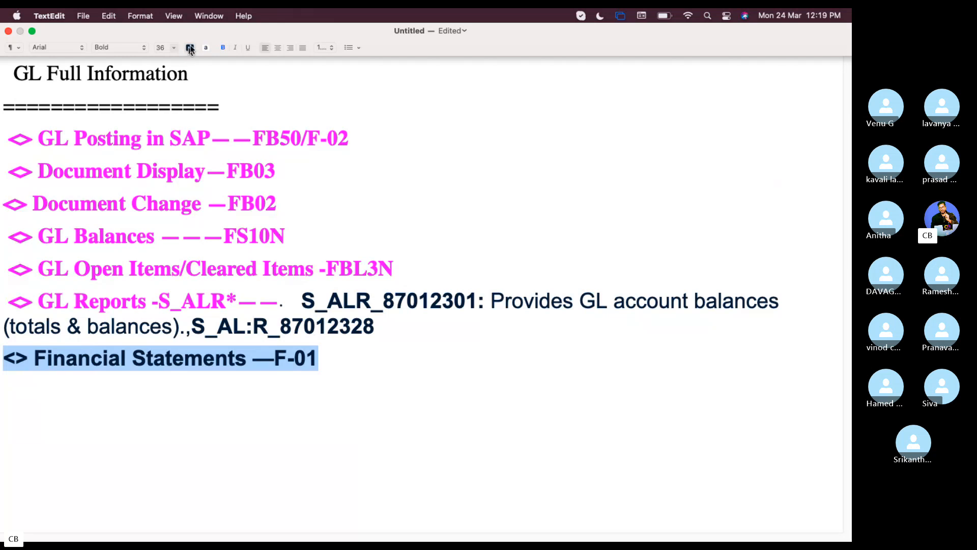
left_click(189, 49)
left_click(197, 70)
- Colour the S_ALR report descriptions magenta
left_click_drag(407, 322, 304, 305)
left_click(585, 411)
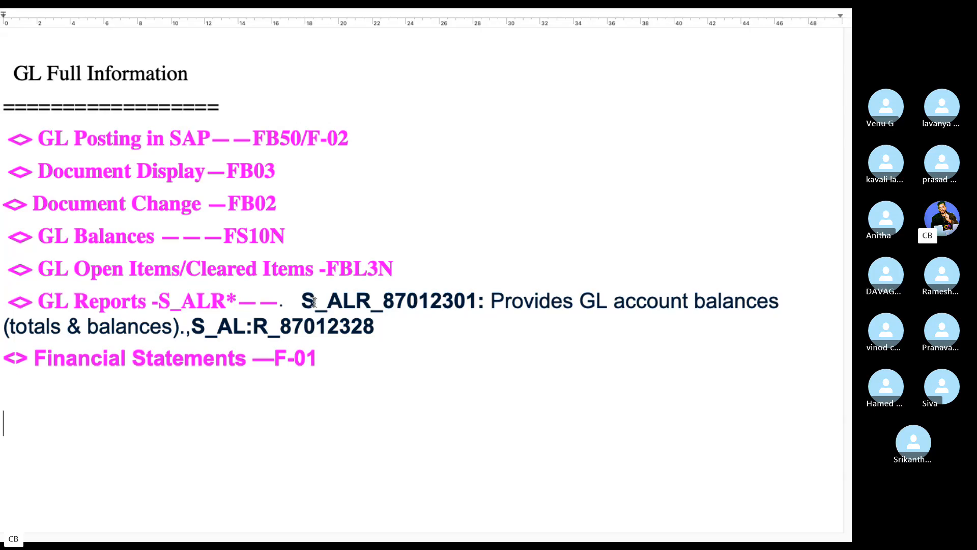
left_click_drag(299, 299, 377, 319)
mouse_move(251, 12)
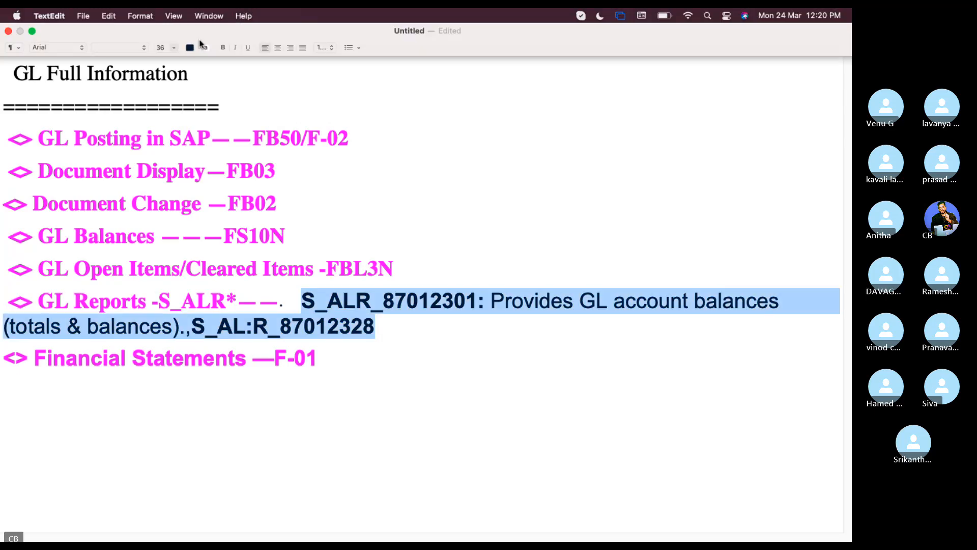
left_click(190, 48)
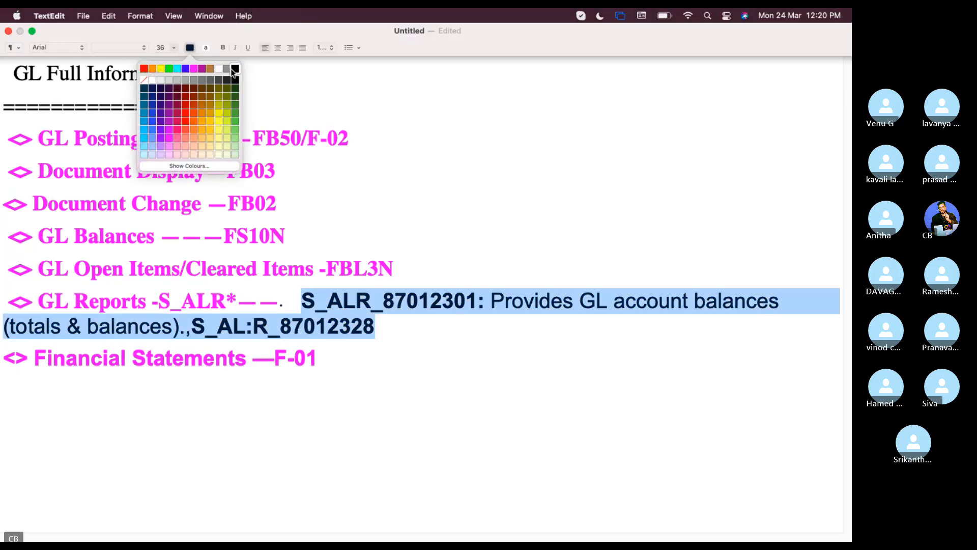
left_click(203, 69)
left_click(346, 358)
- Colour the GL Full Information heading magenta and select the entire notes list
left_click_drag(351, 374, 16, 81)
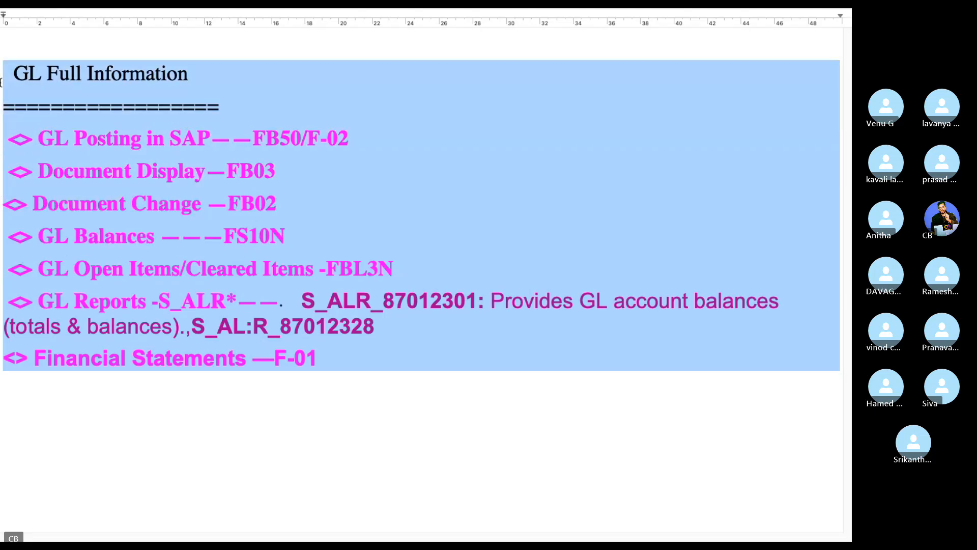
left_click_drag(220, 104, 30, 59)
mouse_move(97, 10)
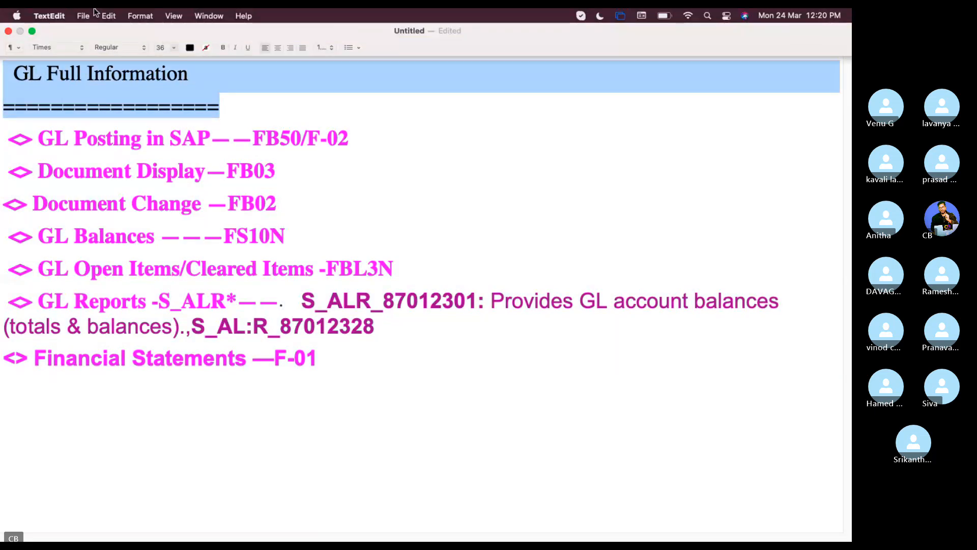
left_click(190, 48)
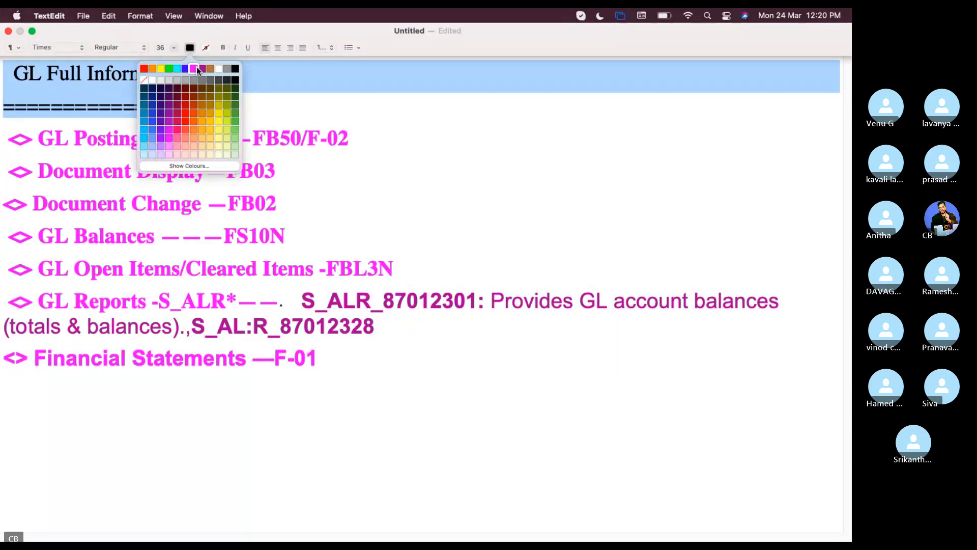
left_click(200, 71)
left_click(355, 385)
left_click_drag(319, 359, 3, 85)
key("ctrl+Left")
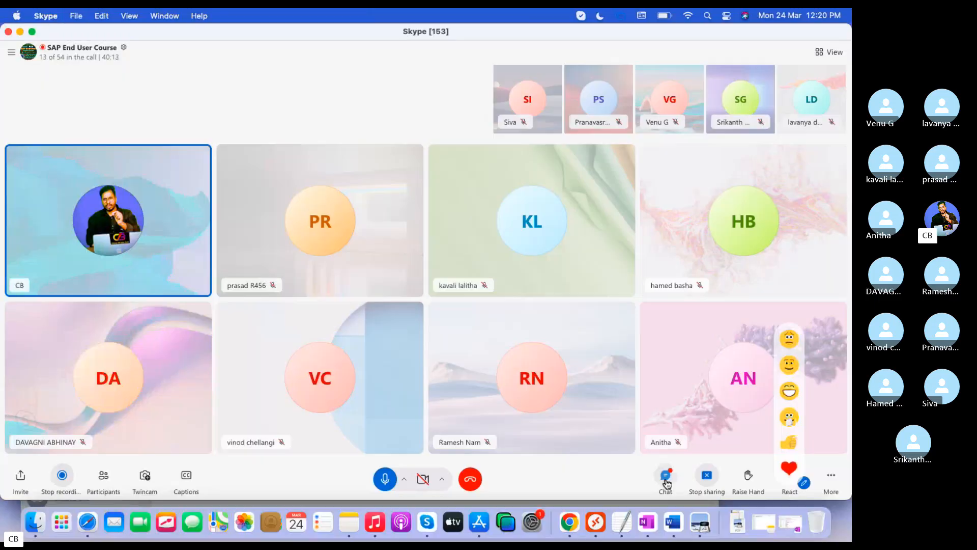
- Paste the GL Full Information notes into the Skype call chat and send them
left_click(665, 478)
key("super+v")
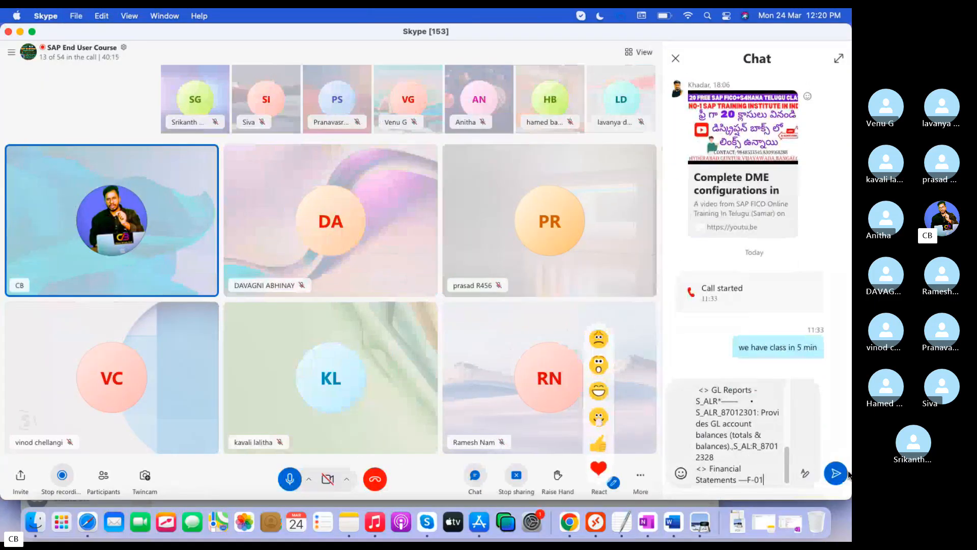
left_click(845, 473)
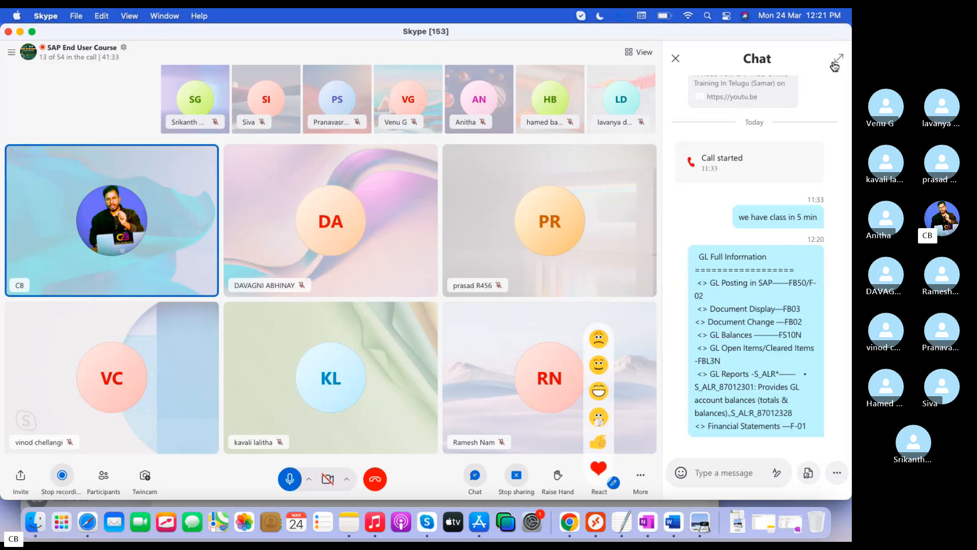
key("ctrl+Right")
key("ctrl+Left")
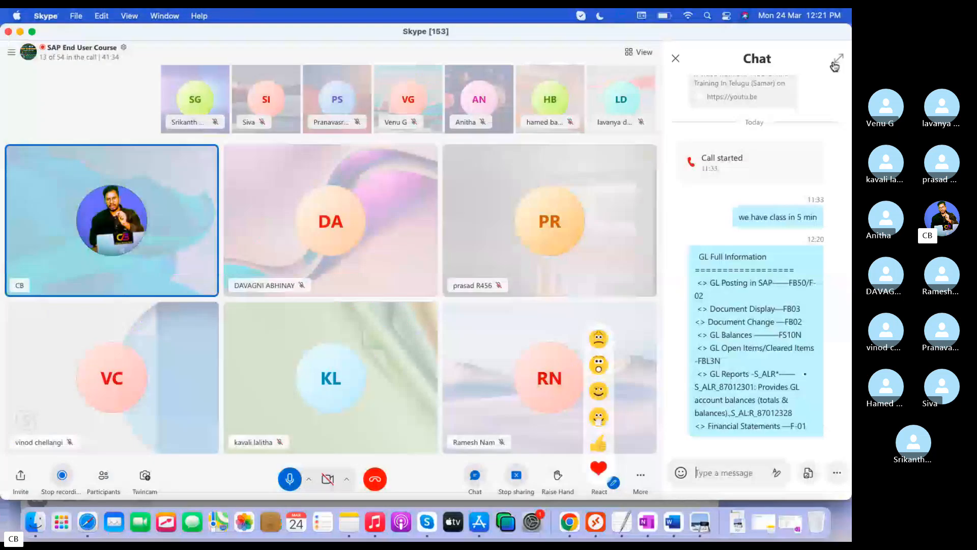